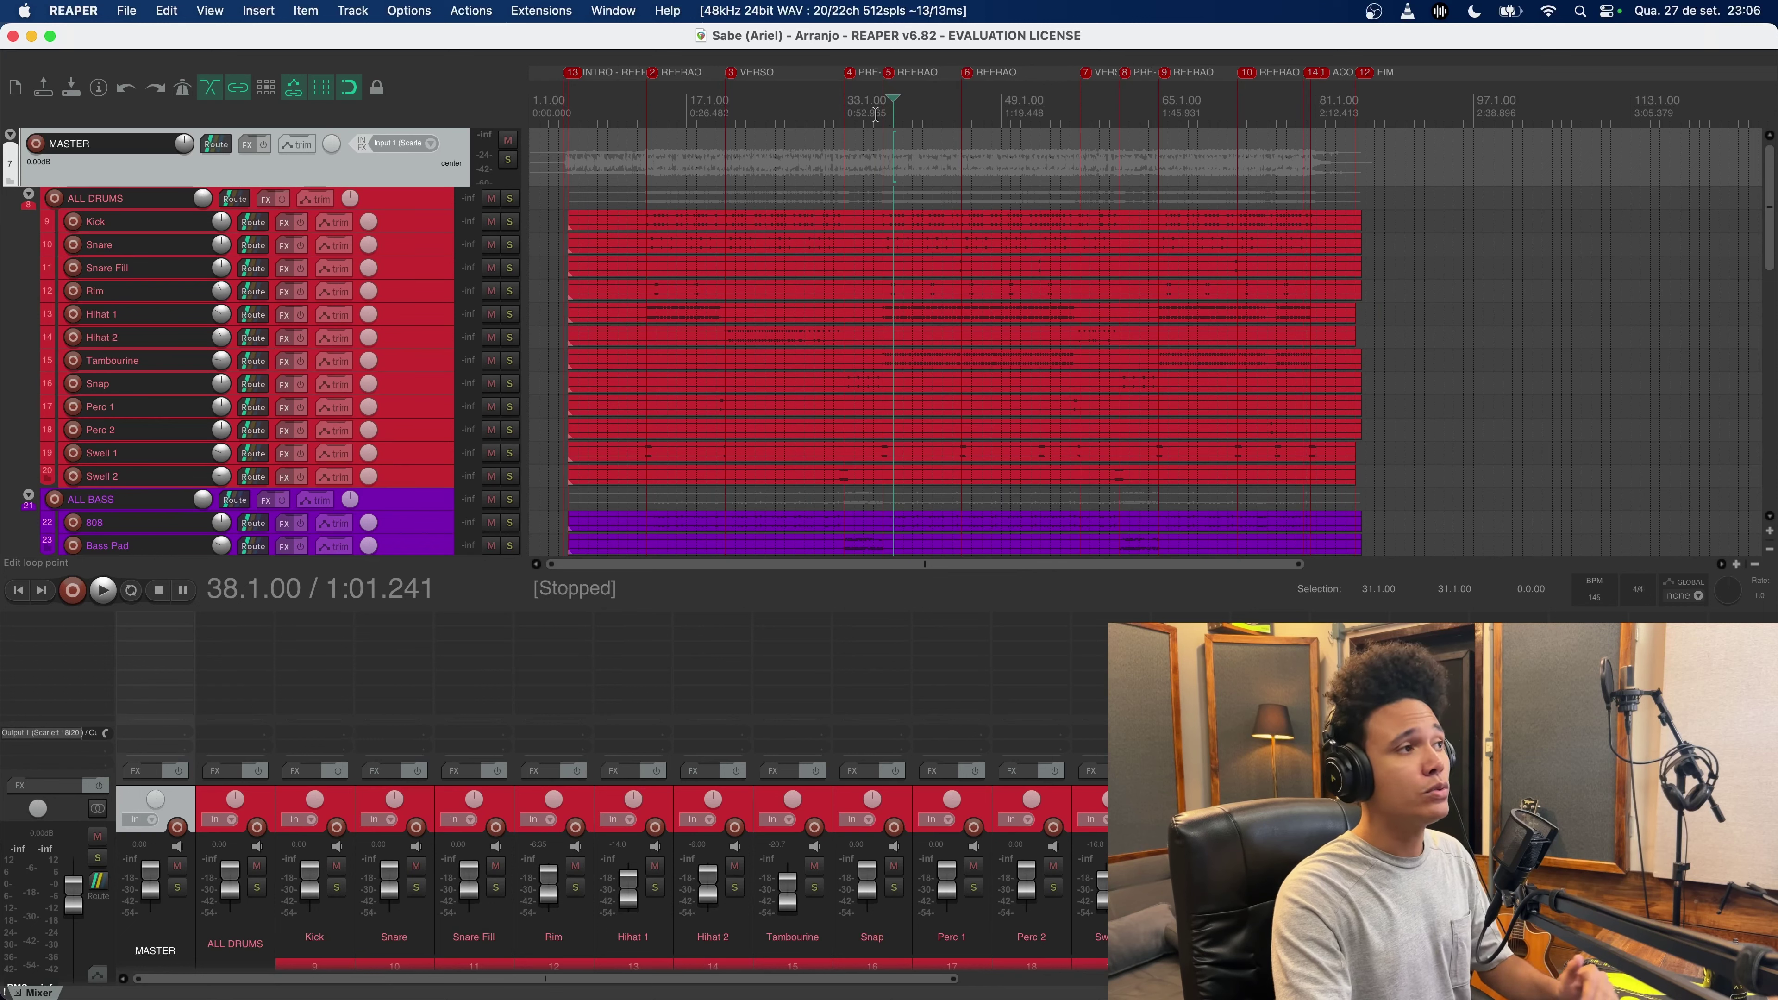
Step: Place the edit cursor at 35.3.00, just before the REFRAO marker 5, and listen to the mix from there
click(875, 113)
scroll(1095, 156, up, 3)
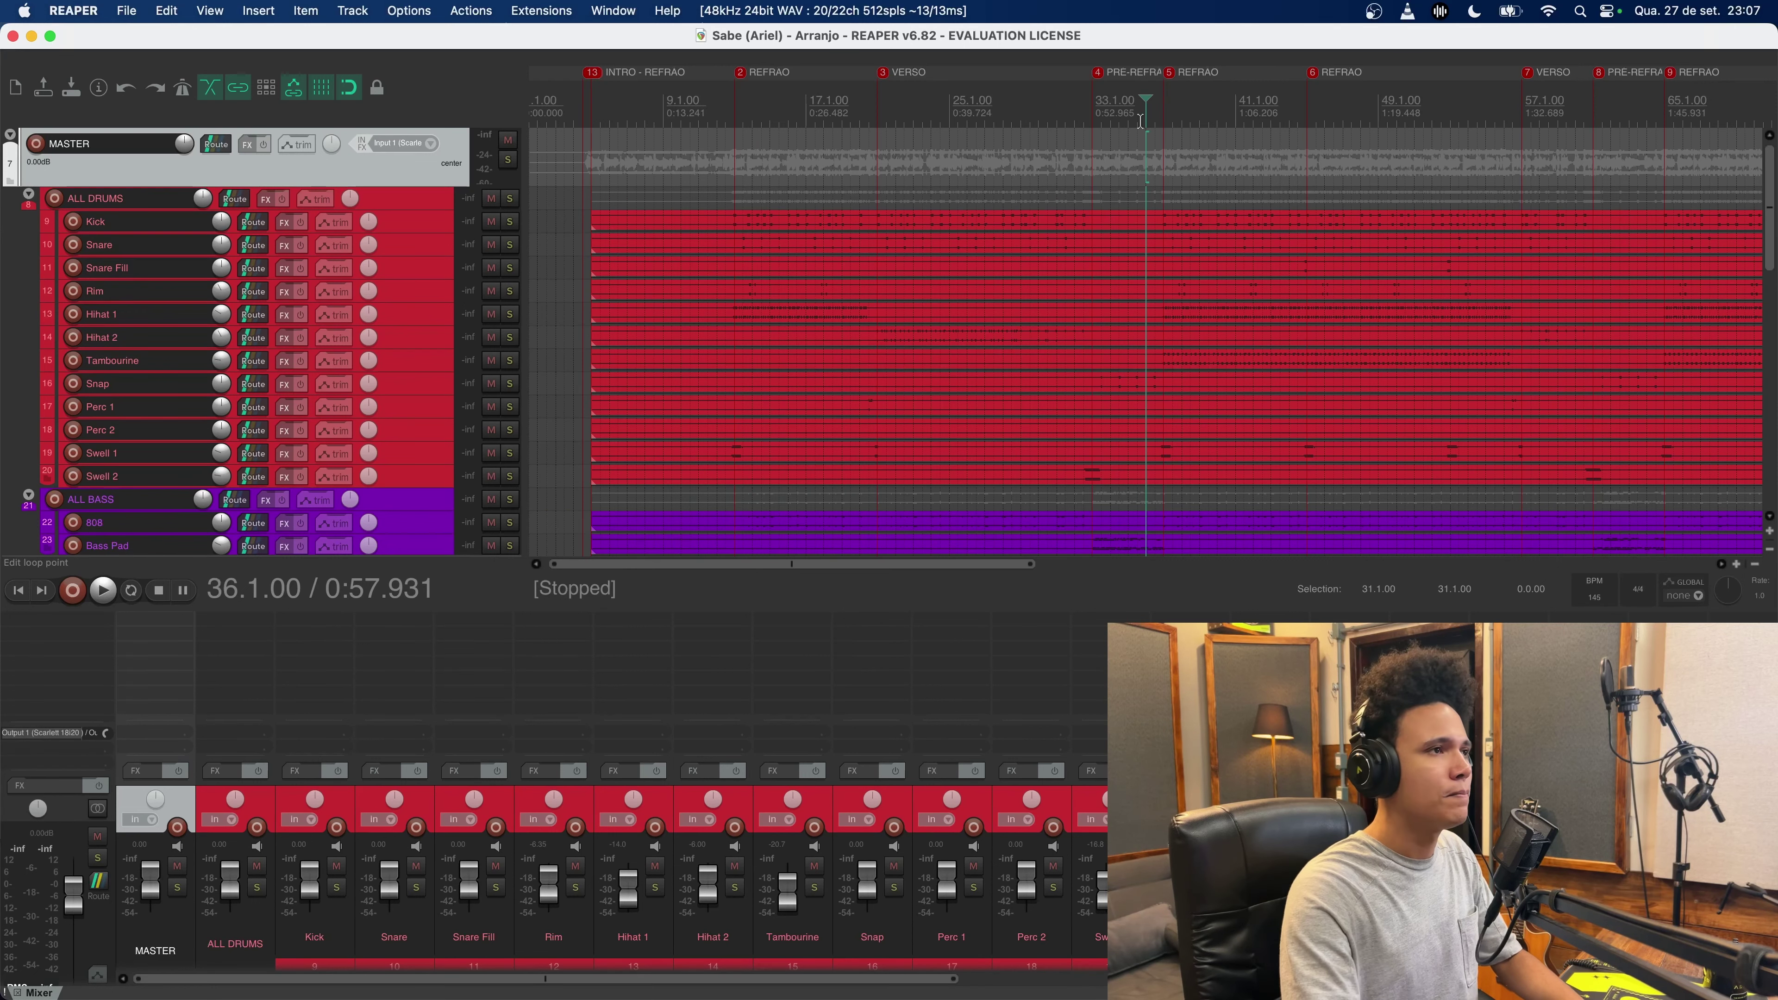
click(1154, 120)
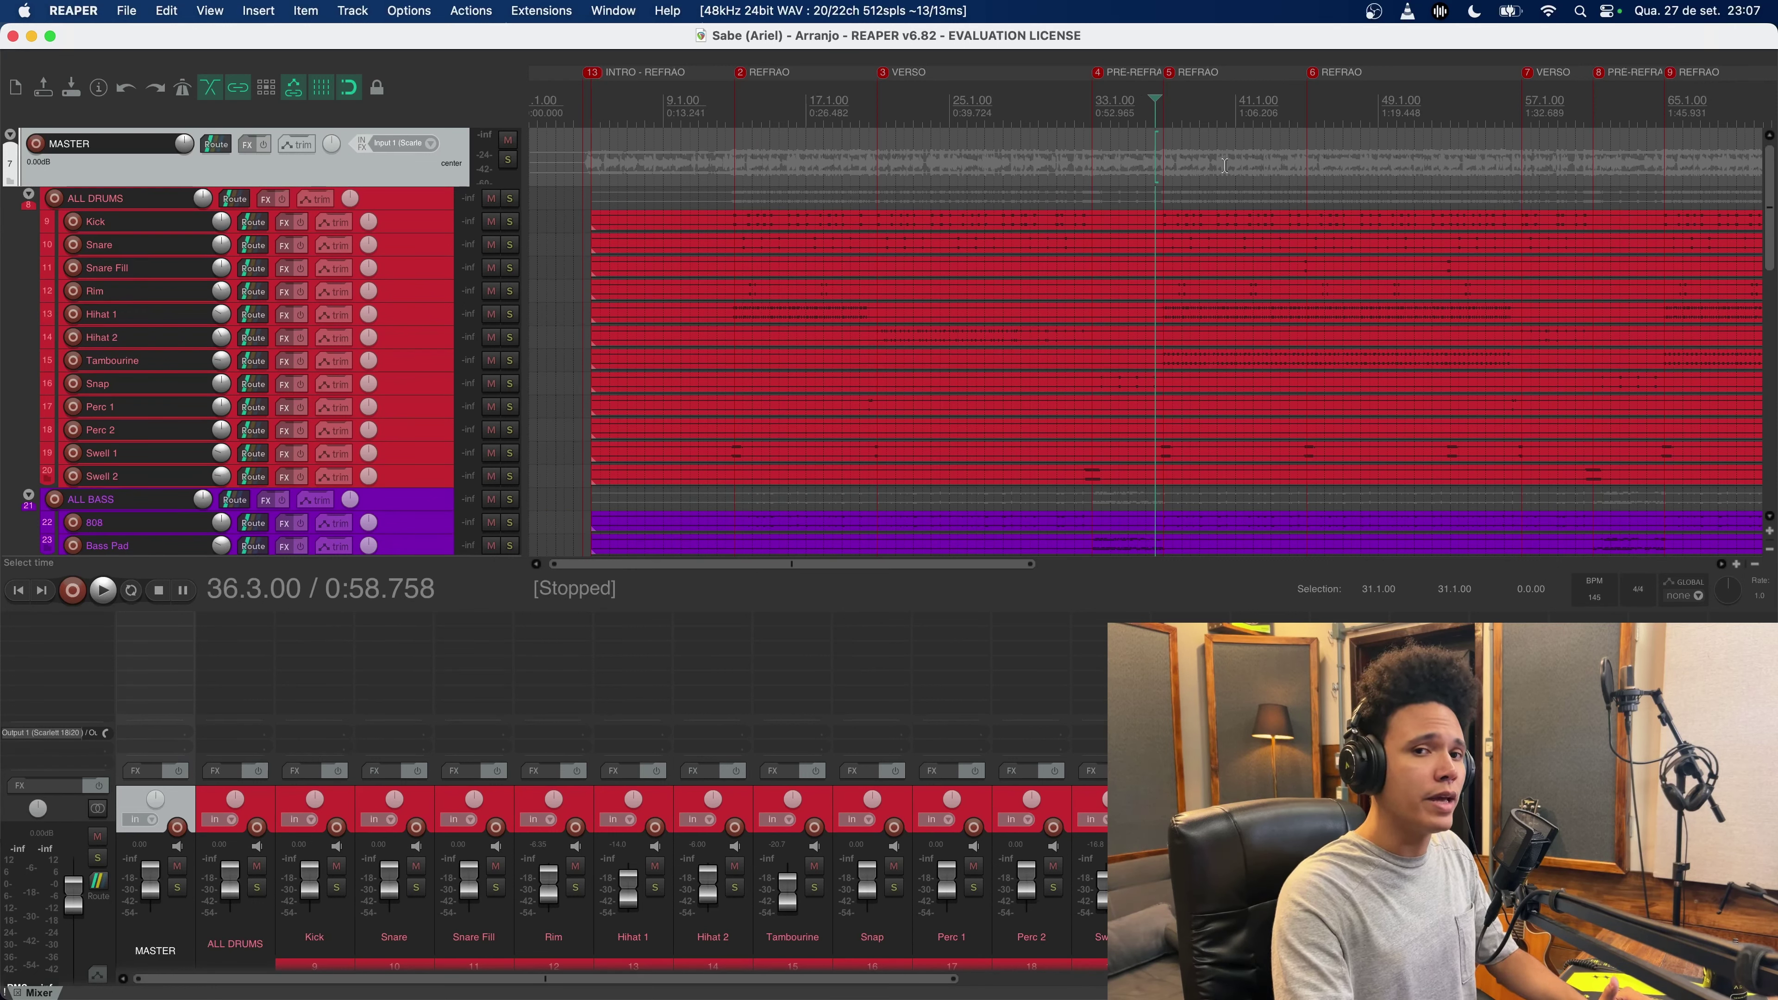
click(1138, 124)
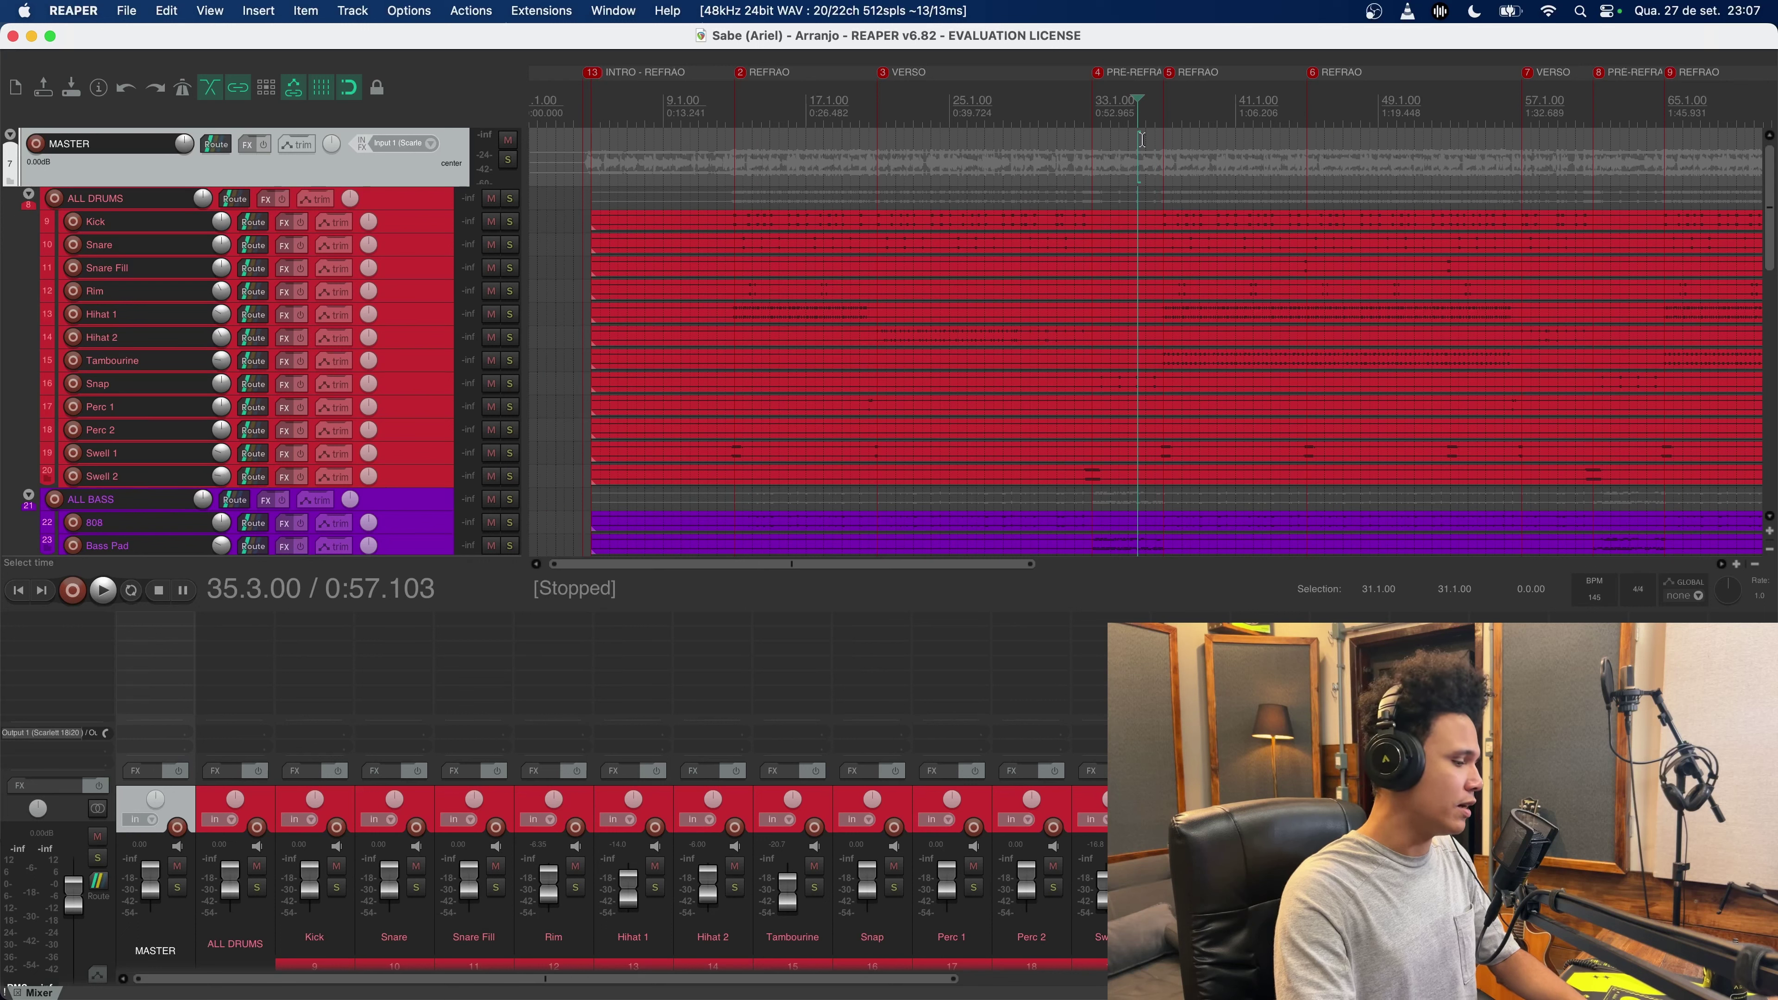
key(space)
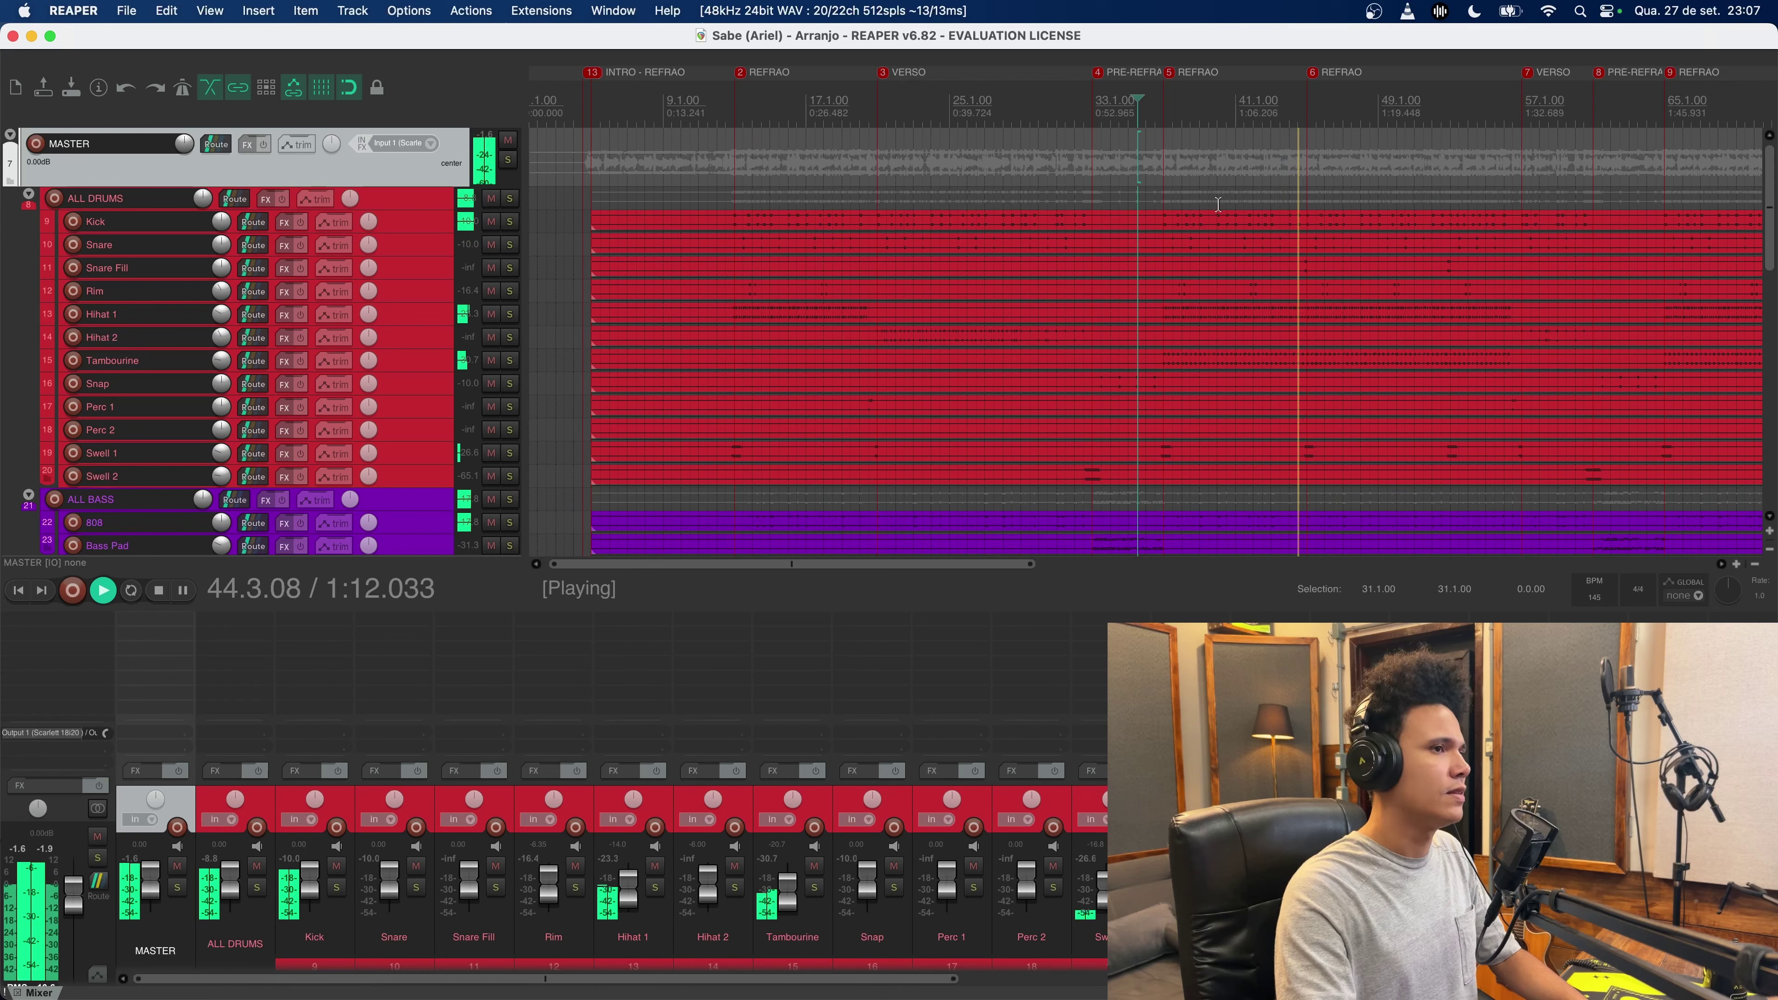
key(space)
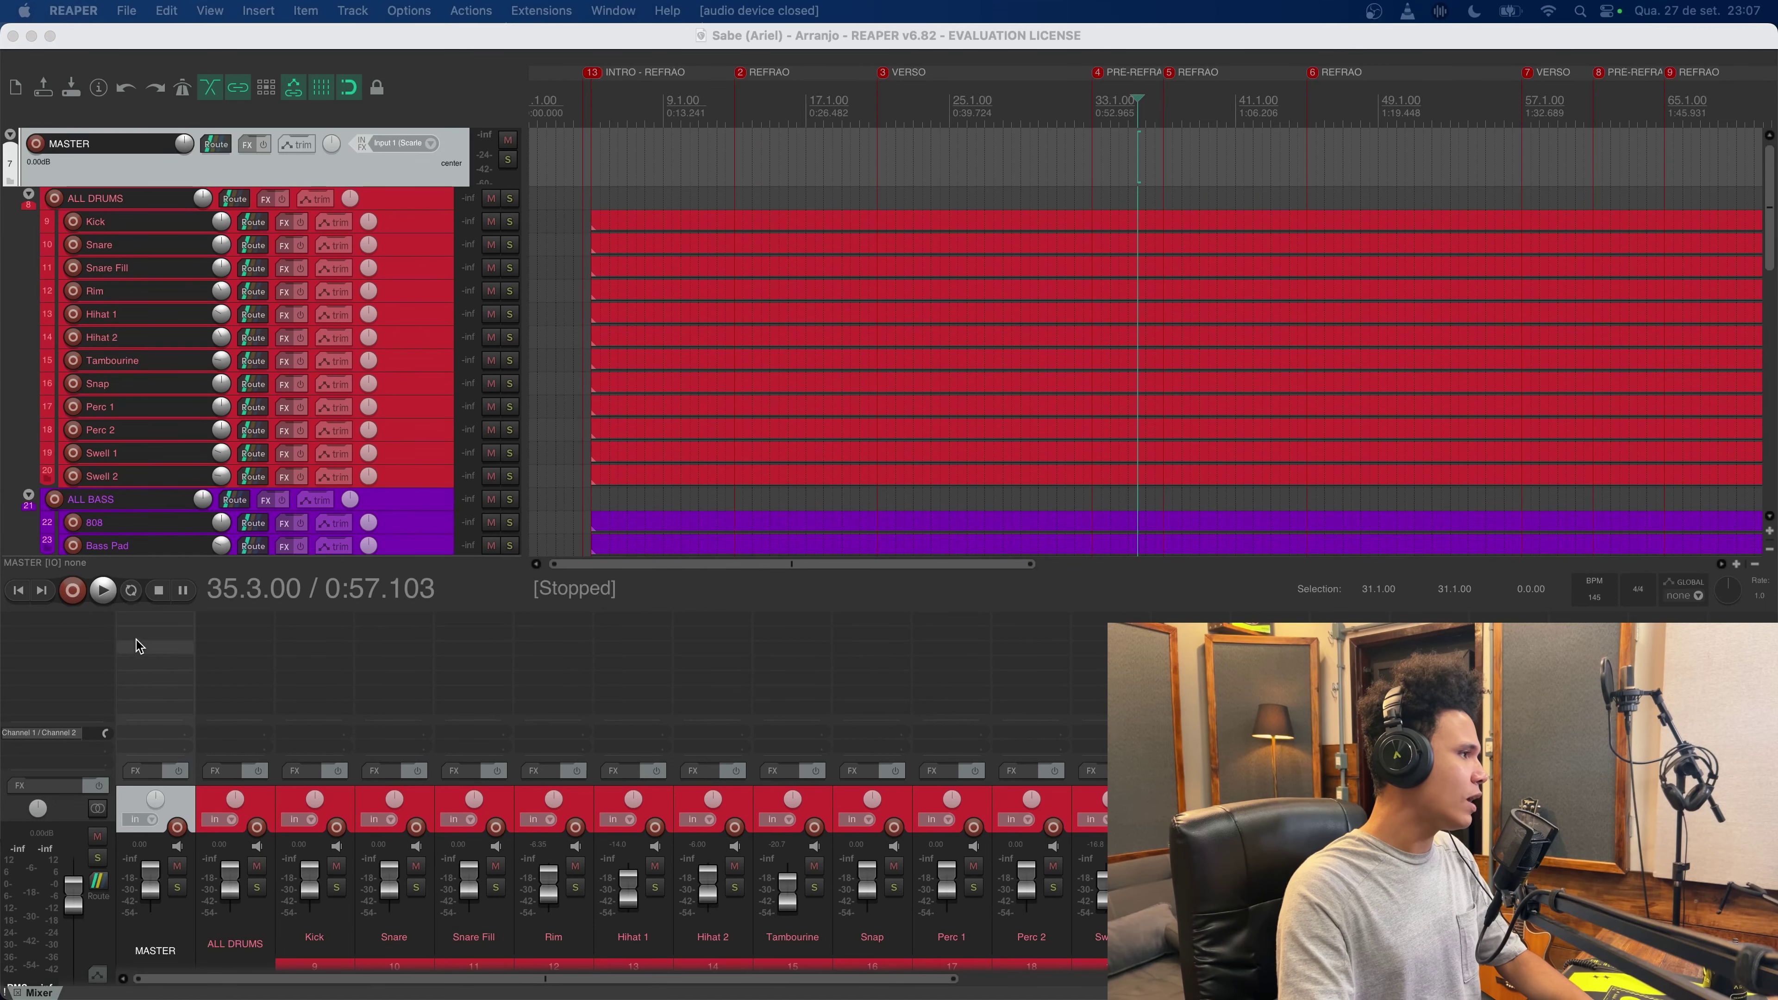
Step: Search the effects for TDR and add the VST3 TDR VOS SlickEQ equalizer to the MASTER track
double_click(155, 618)
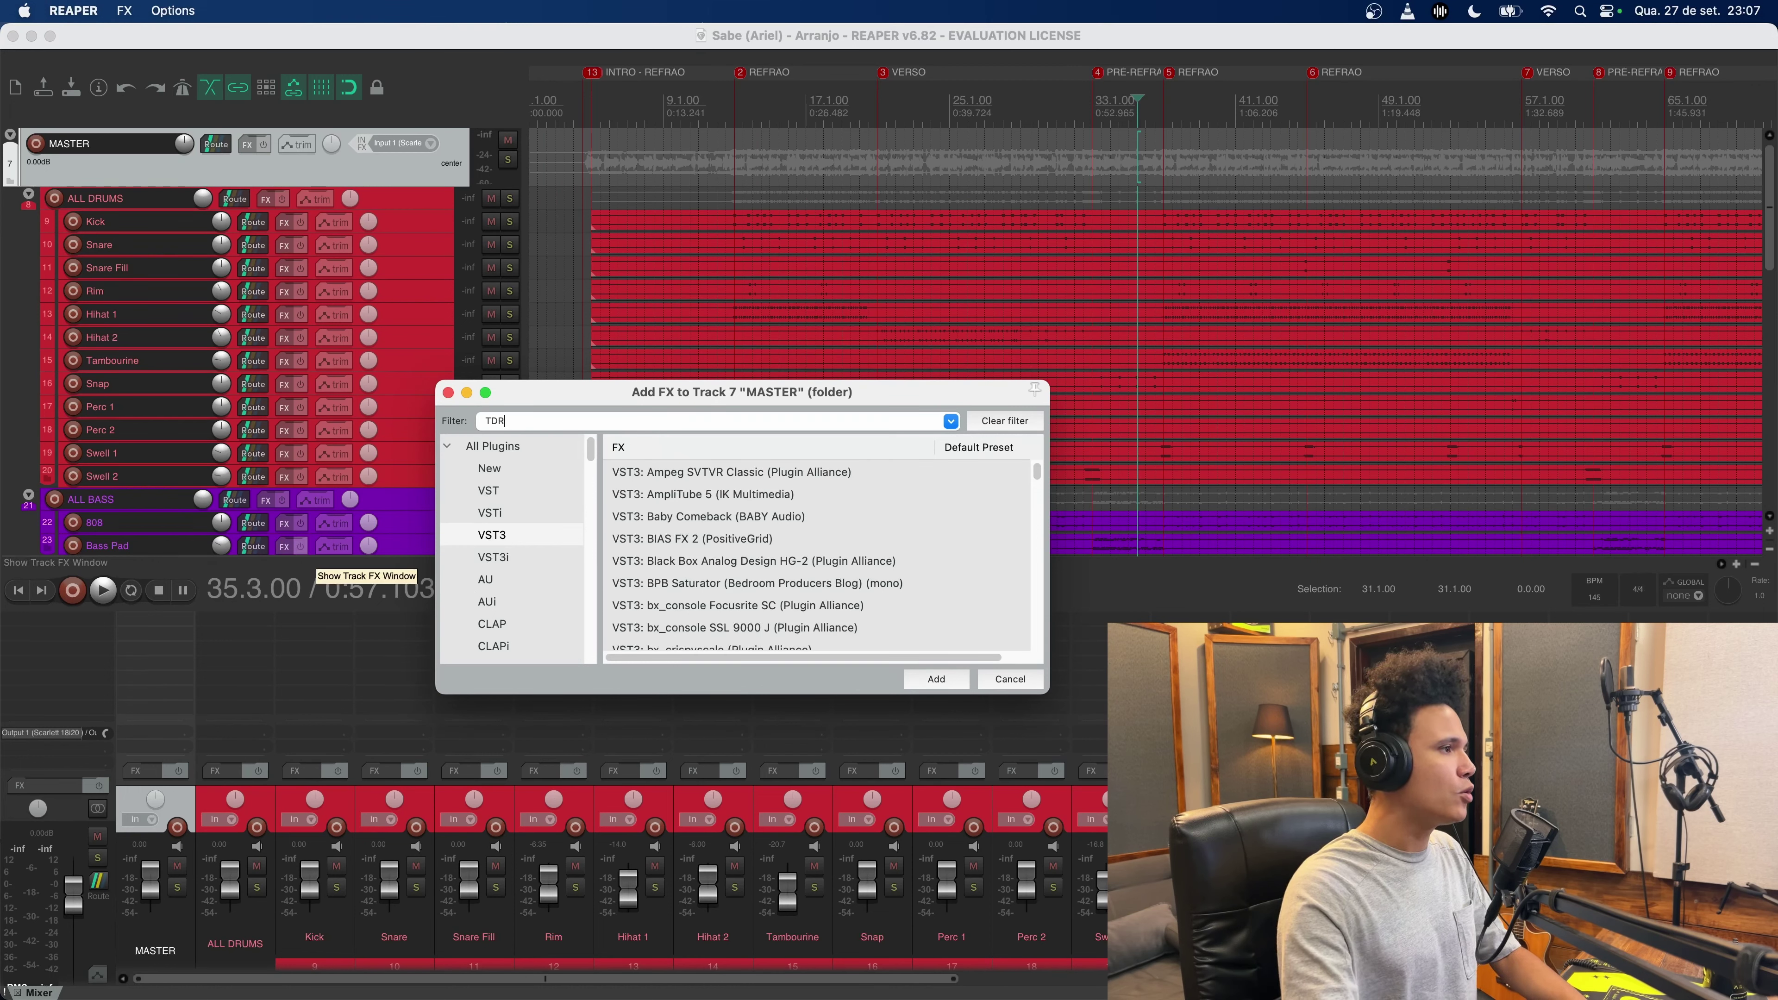
drag(753, 396, 762, 228)
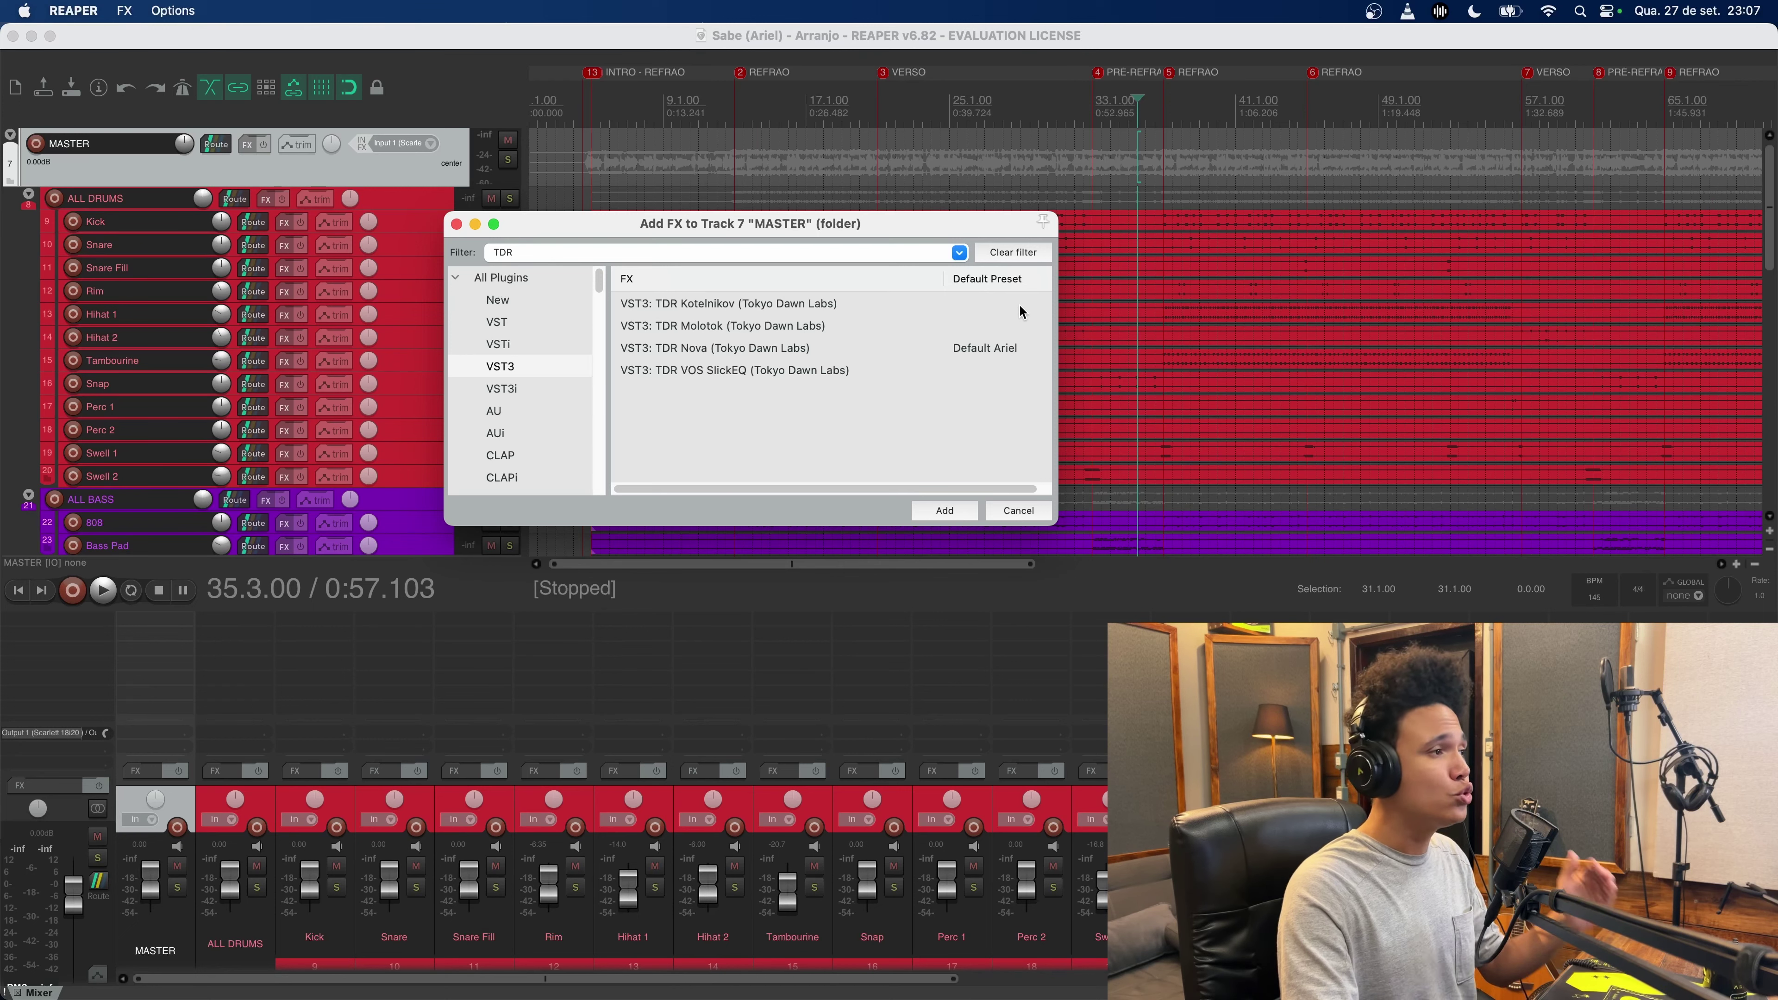
double_click(705, 369)
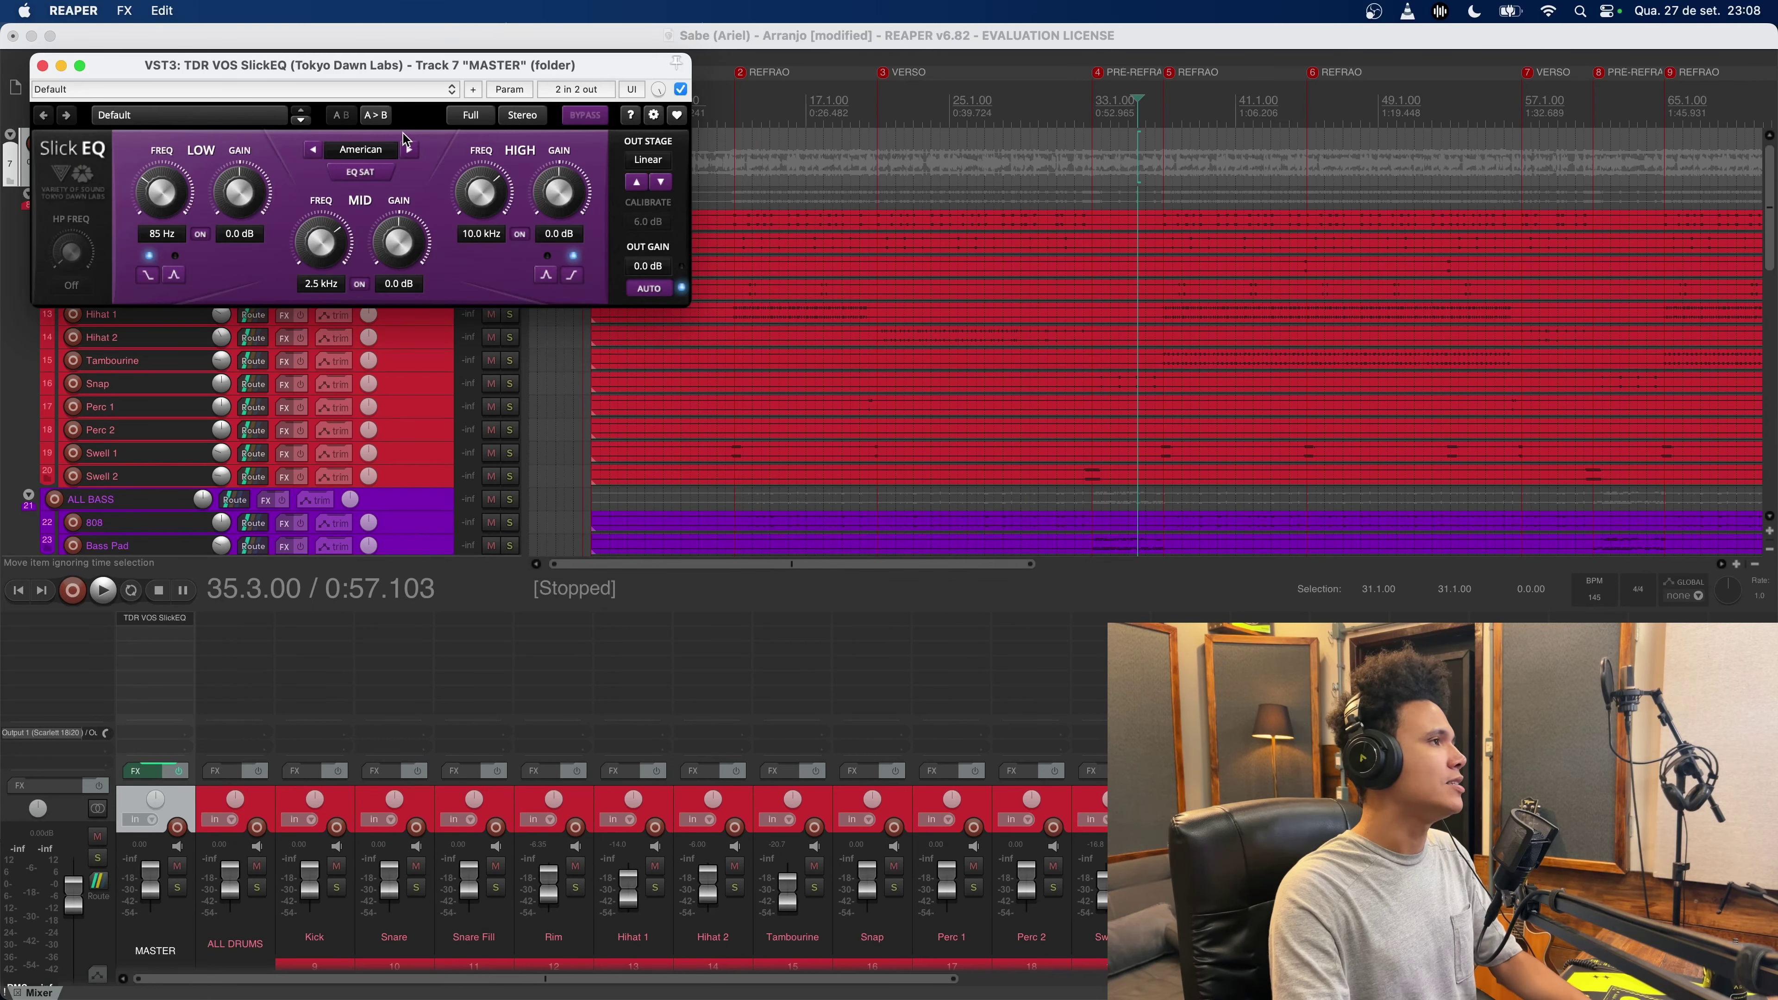
drag(411, 78, 934, 285)
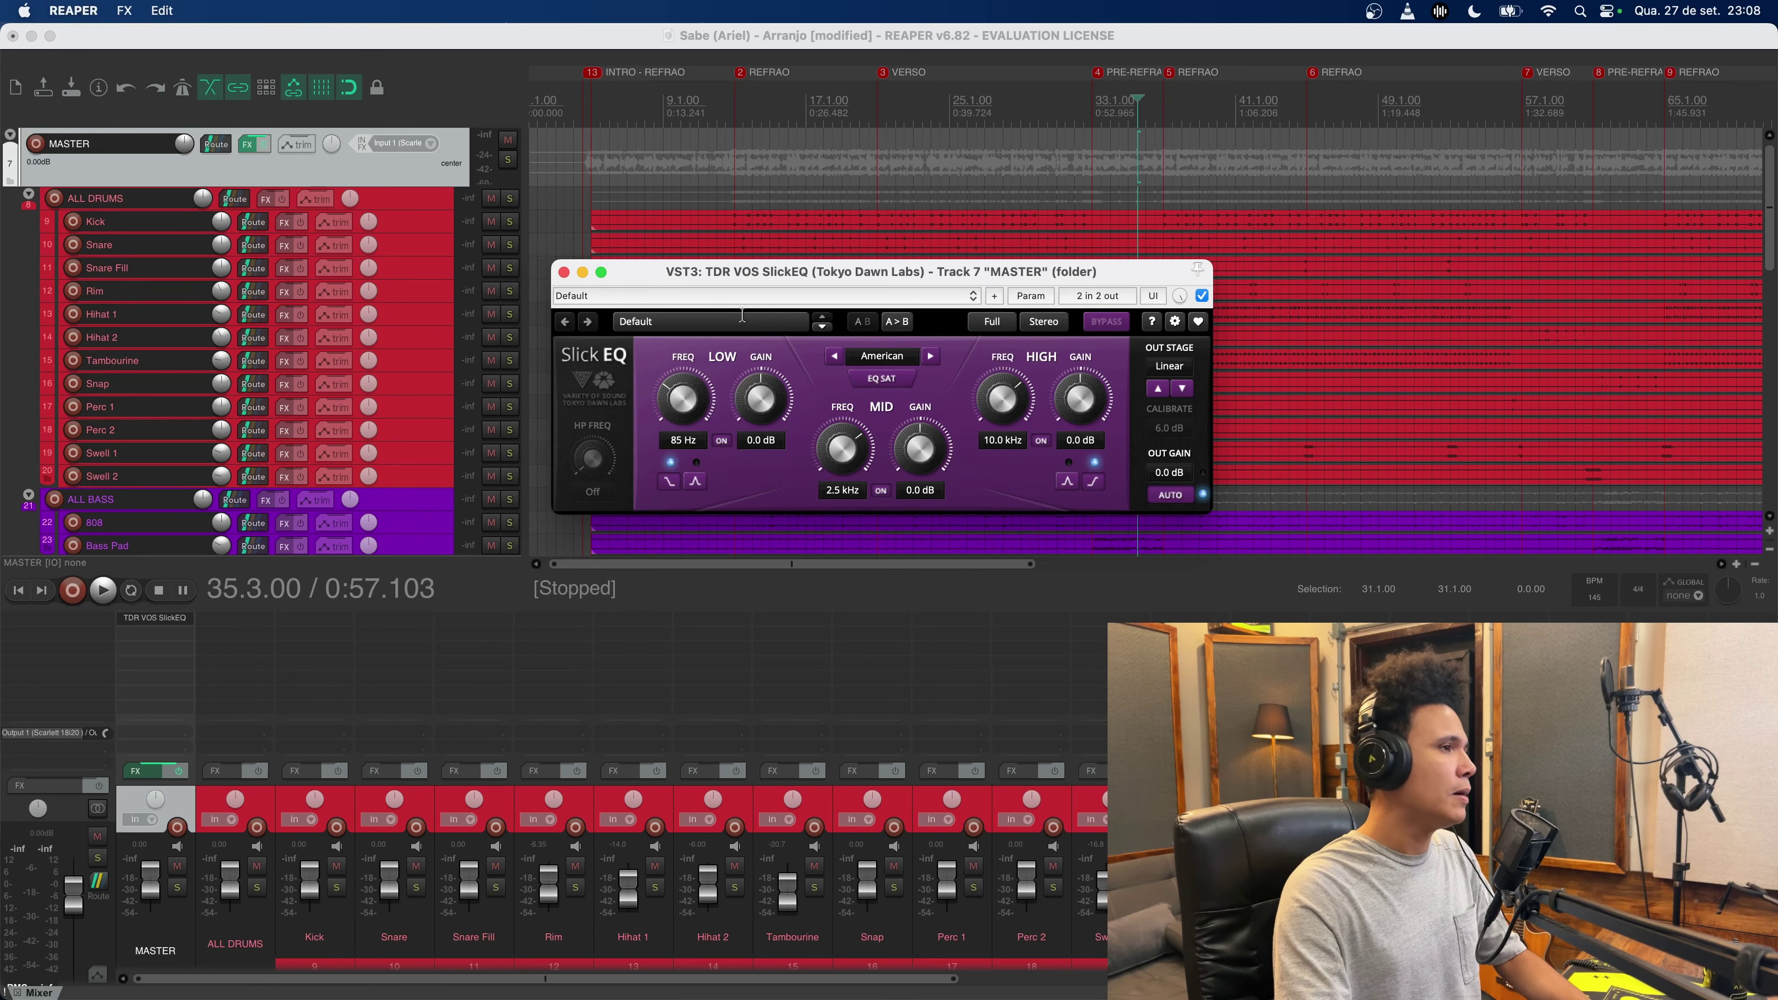
Step: Load the Mastering 1 preset in SlickEQ and turn off its automatic output gain
click(745, 323)
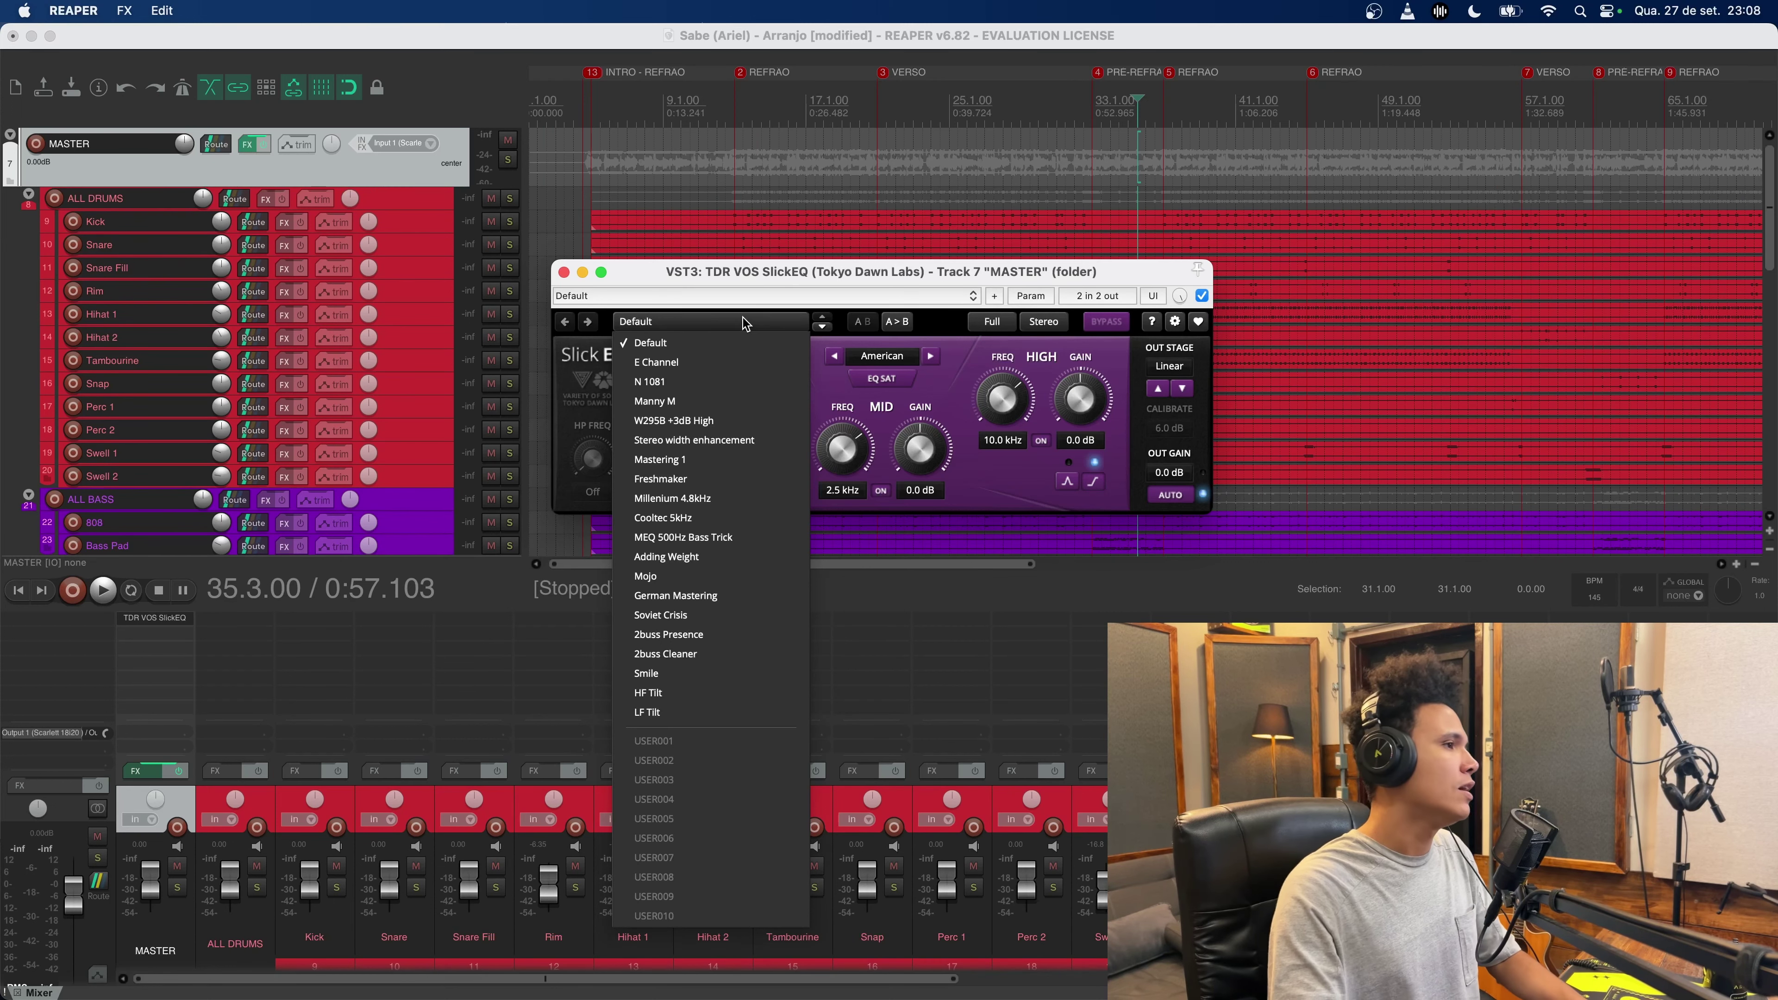
click(692, 463)
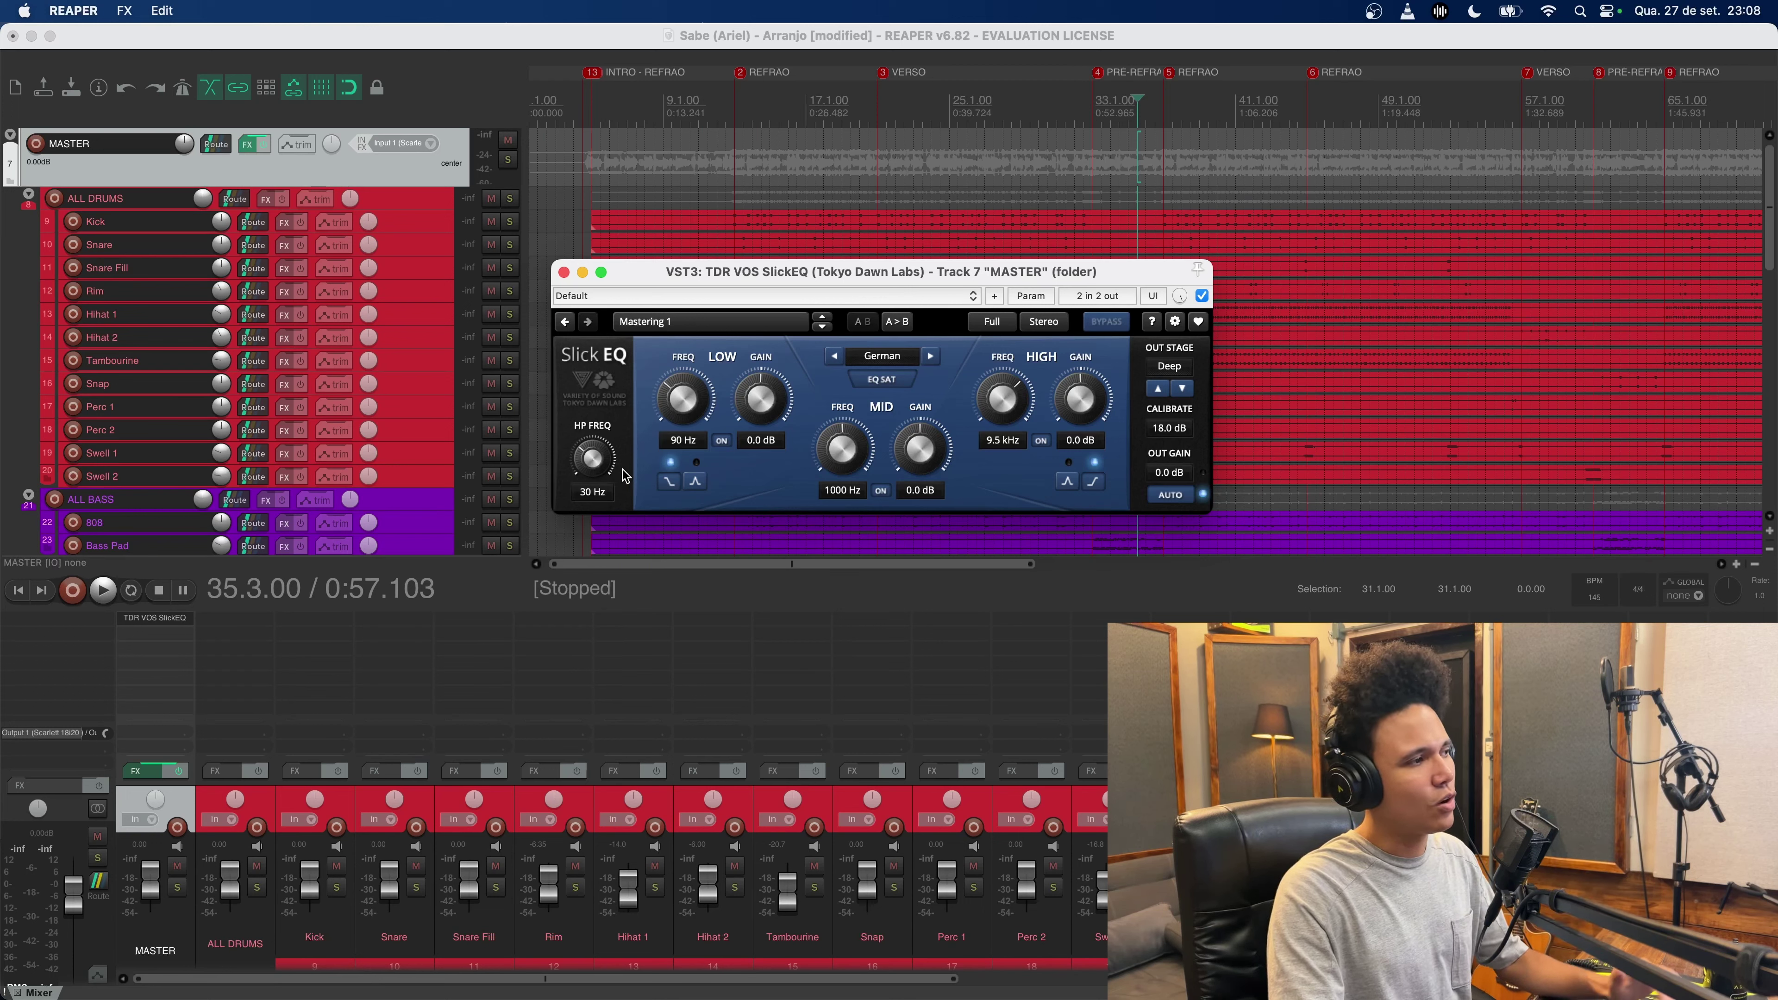
drag(720, 275, 781, 246)
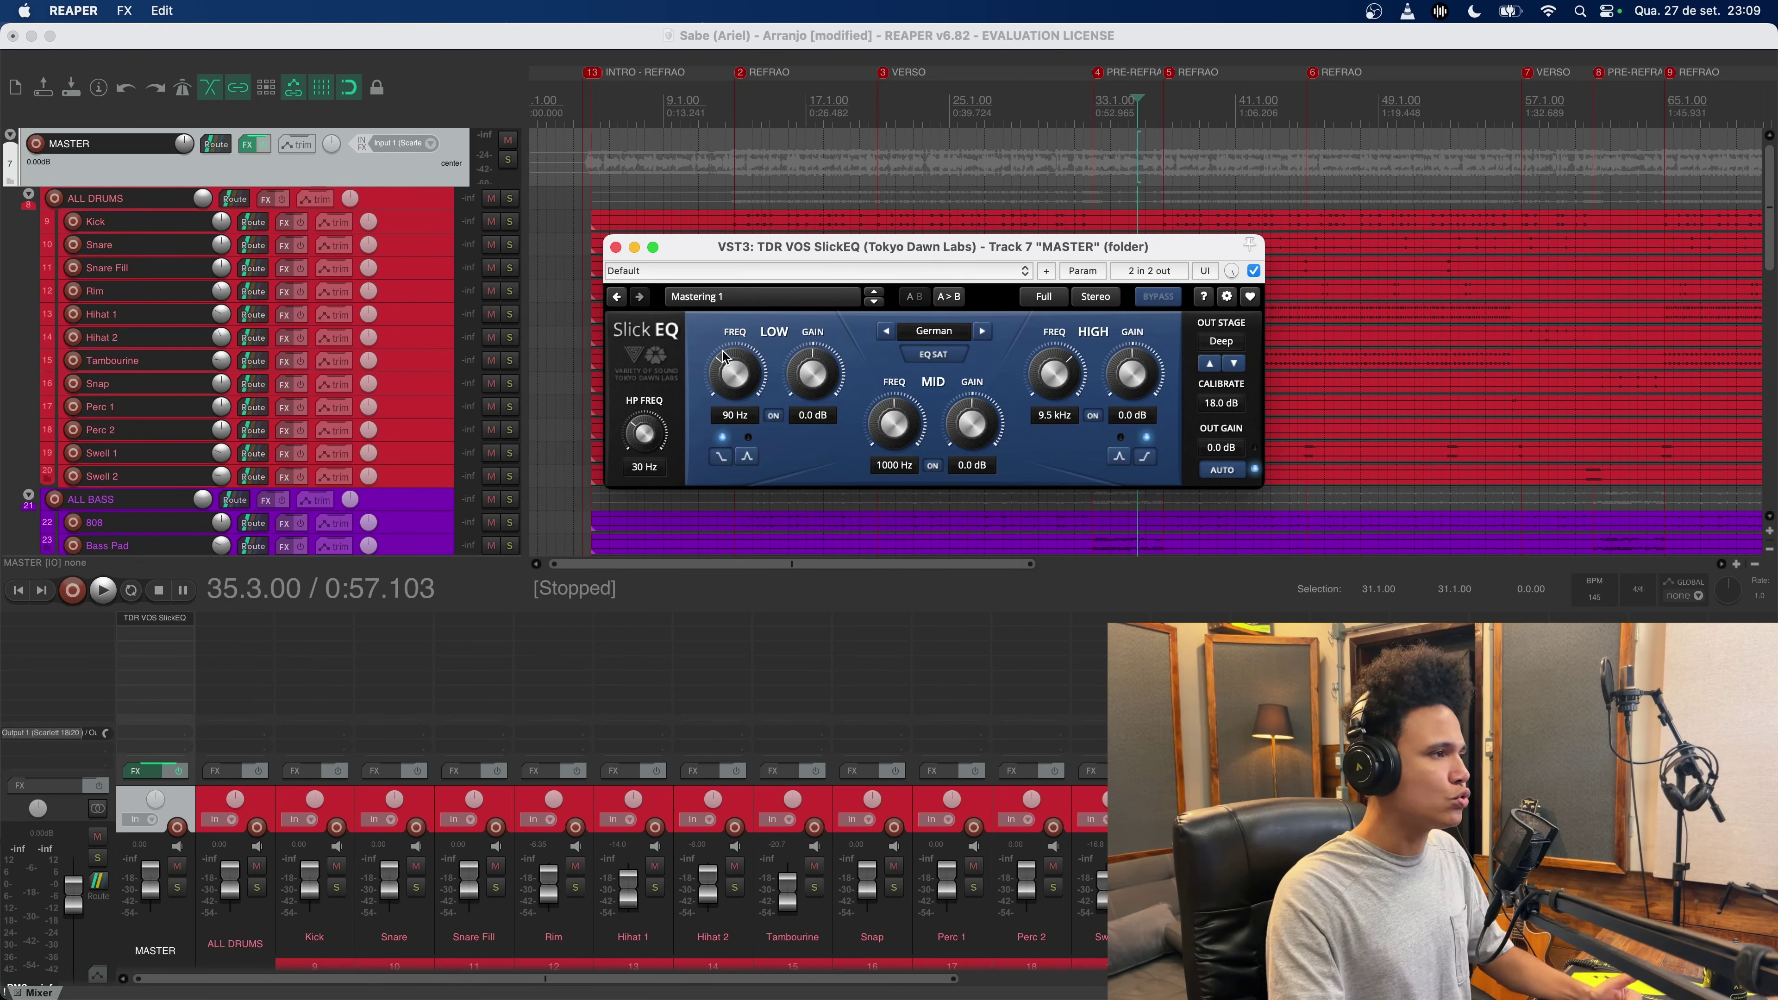
mouse_move(645, 433)
mouse_down()
mouse_move(646, 455)
mouse_move(644, 429)
mouse_up()
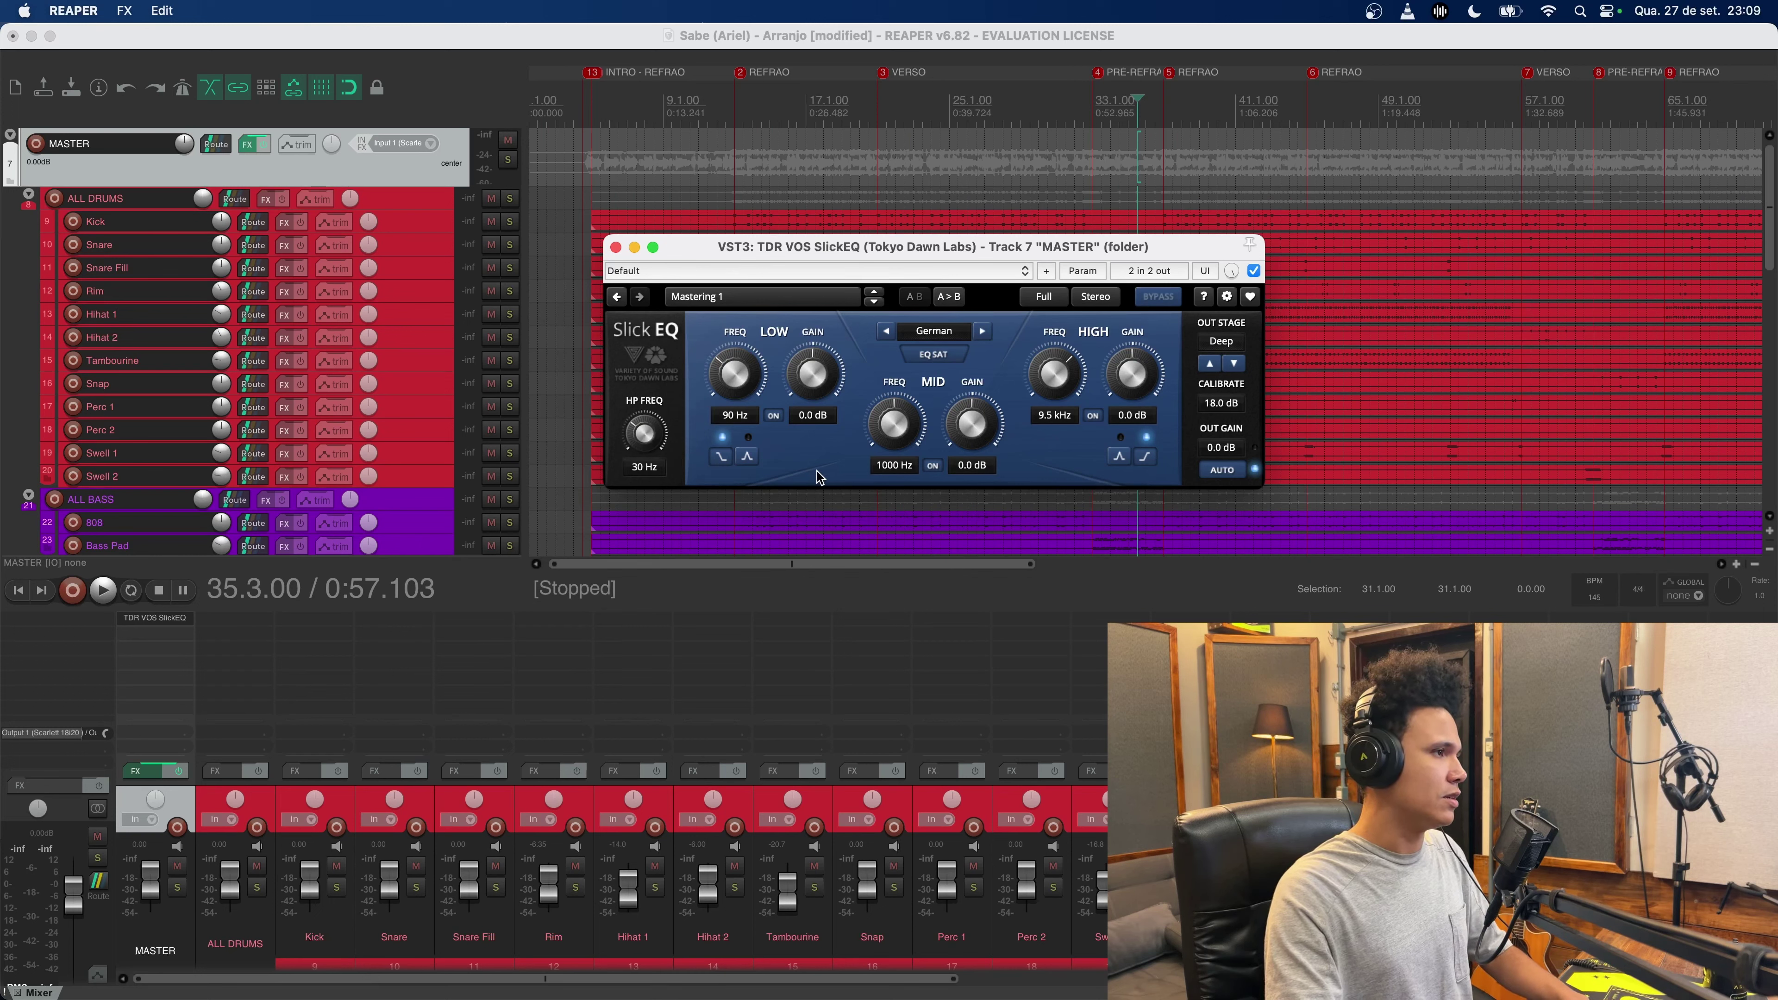
drag(1153, 247, 1152, 247)
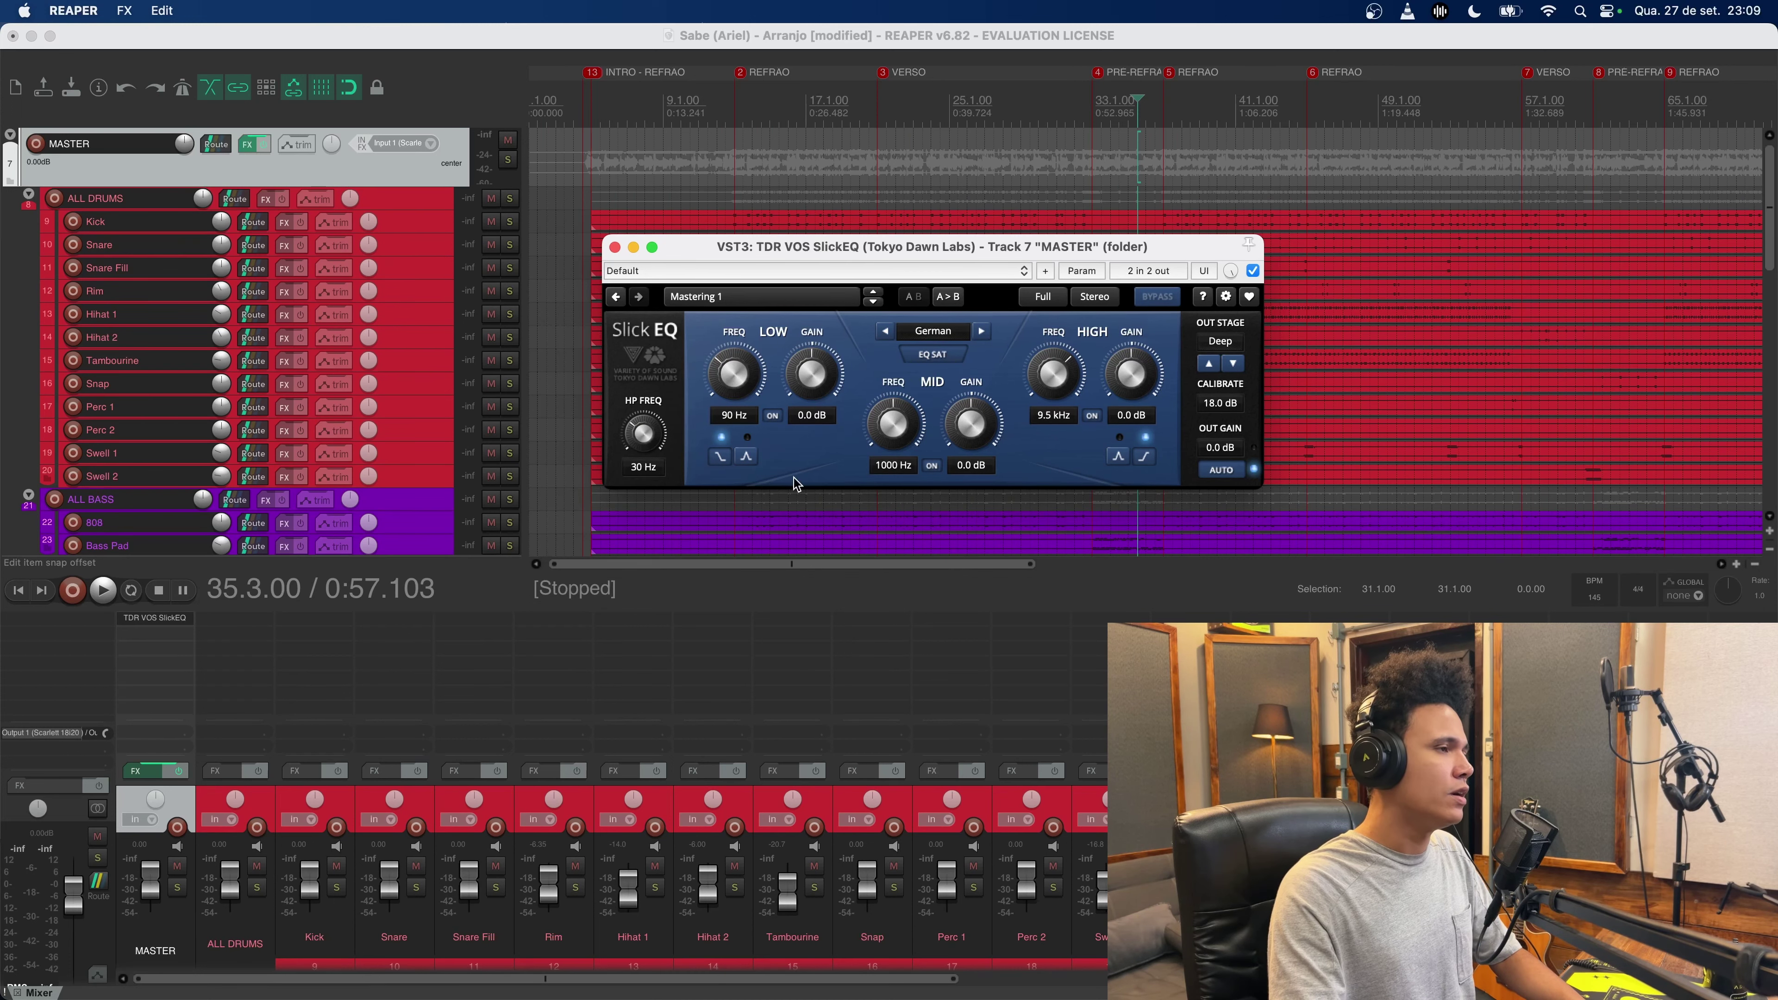
click(1232, 475)
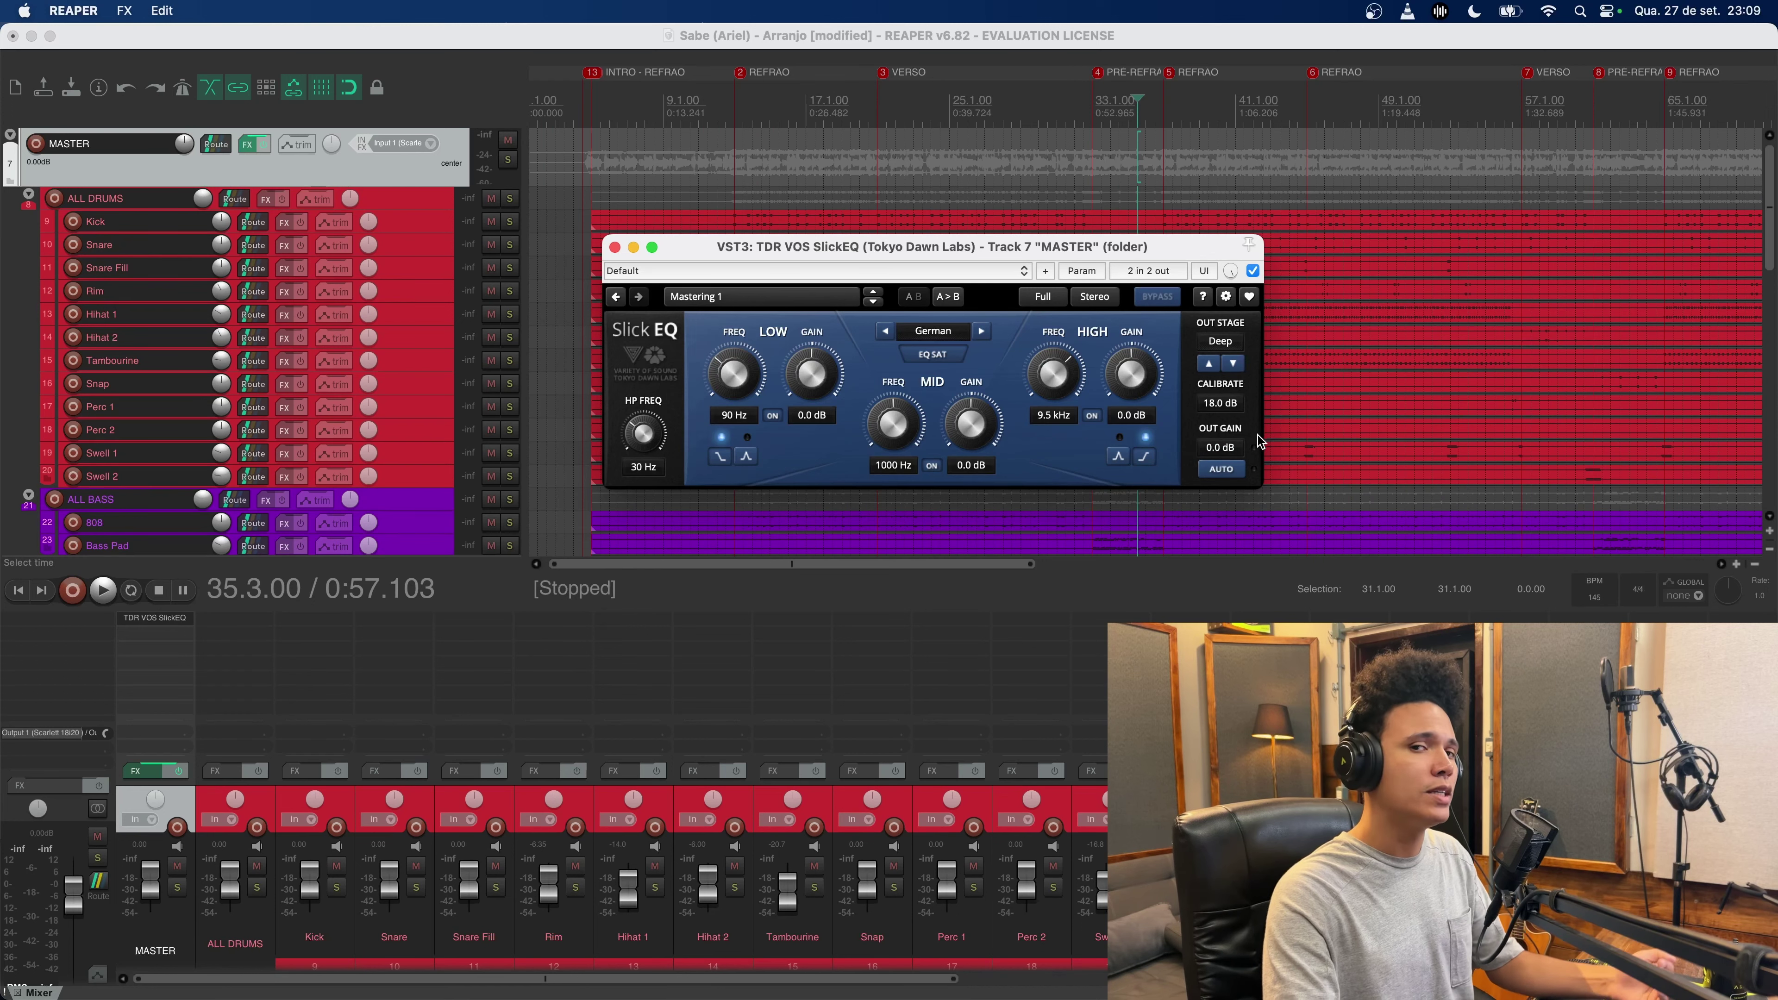
Step: Set SlickEQ's high band to 16.0 kHz and boost it by 6.0 dB while listening to the mix
drag(1142, 253, 1080, 461)
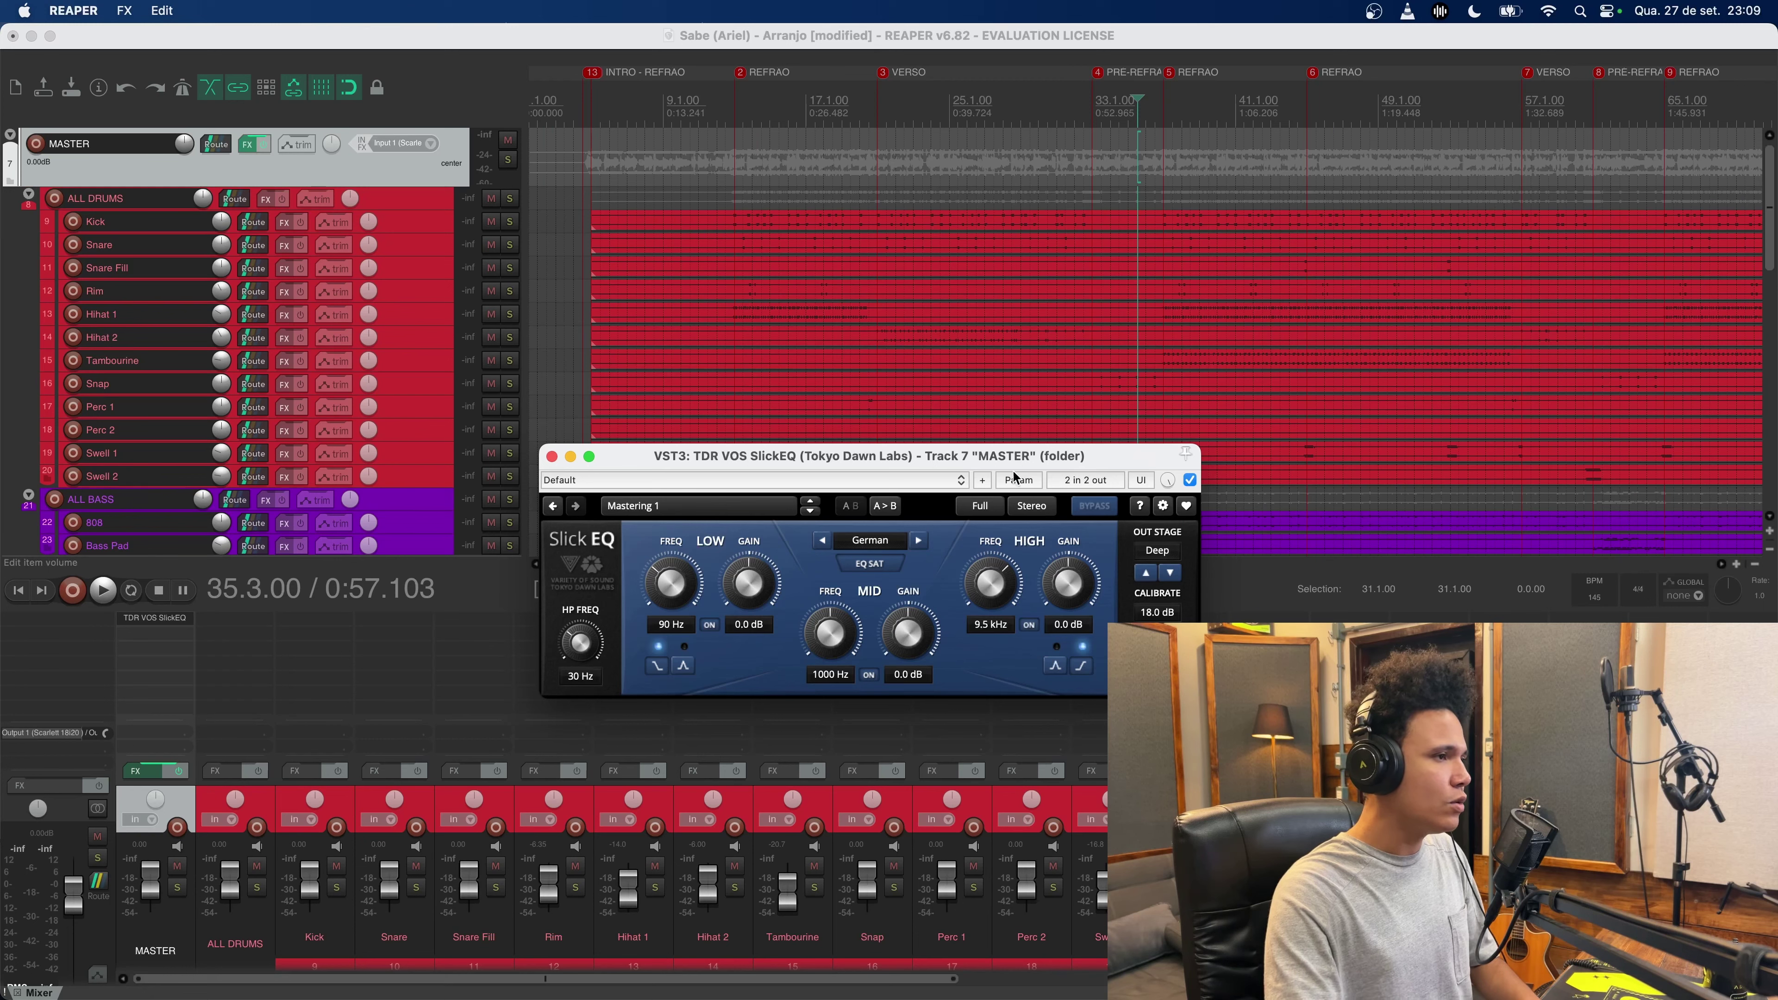
drag(1017, 457, 917, 387)
drag(890, 513, 891, 501)
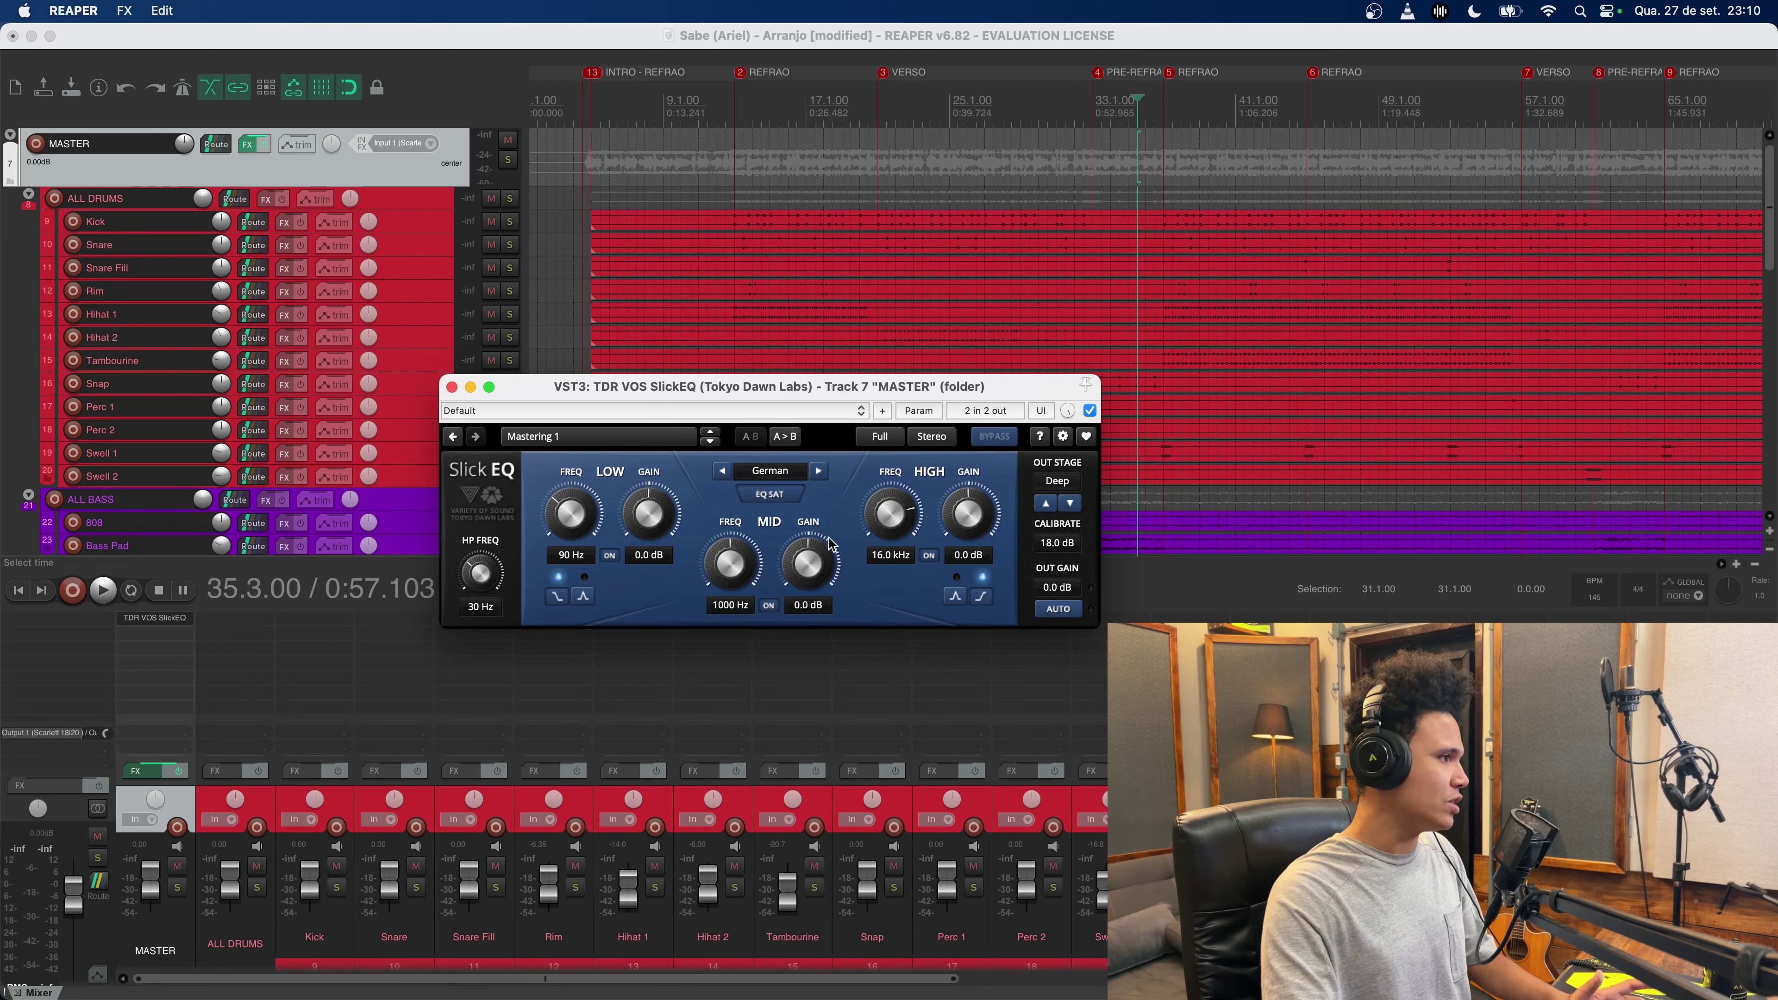
key(space)
drag(979, 526, 979, 494)
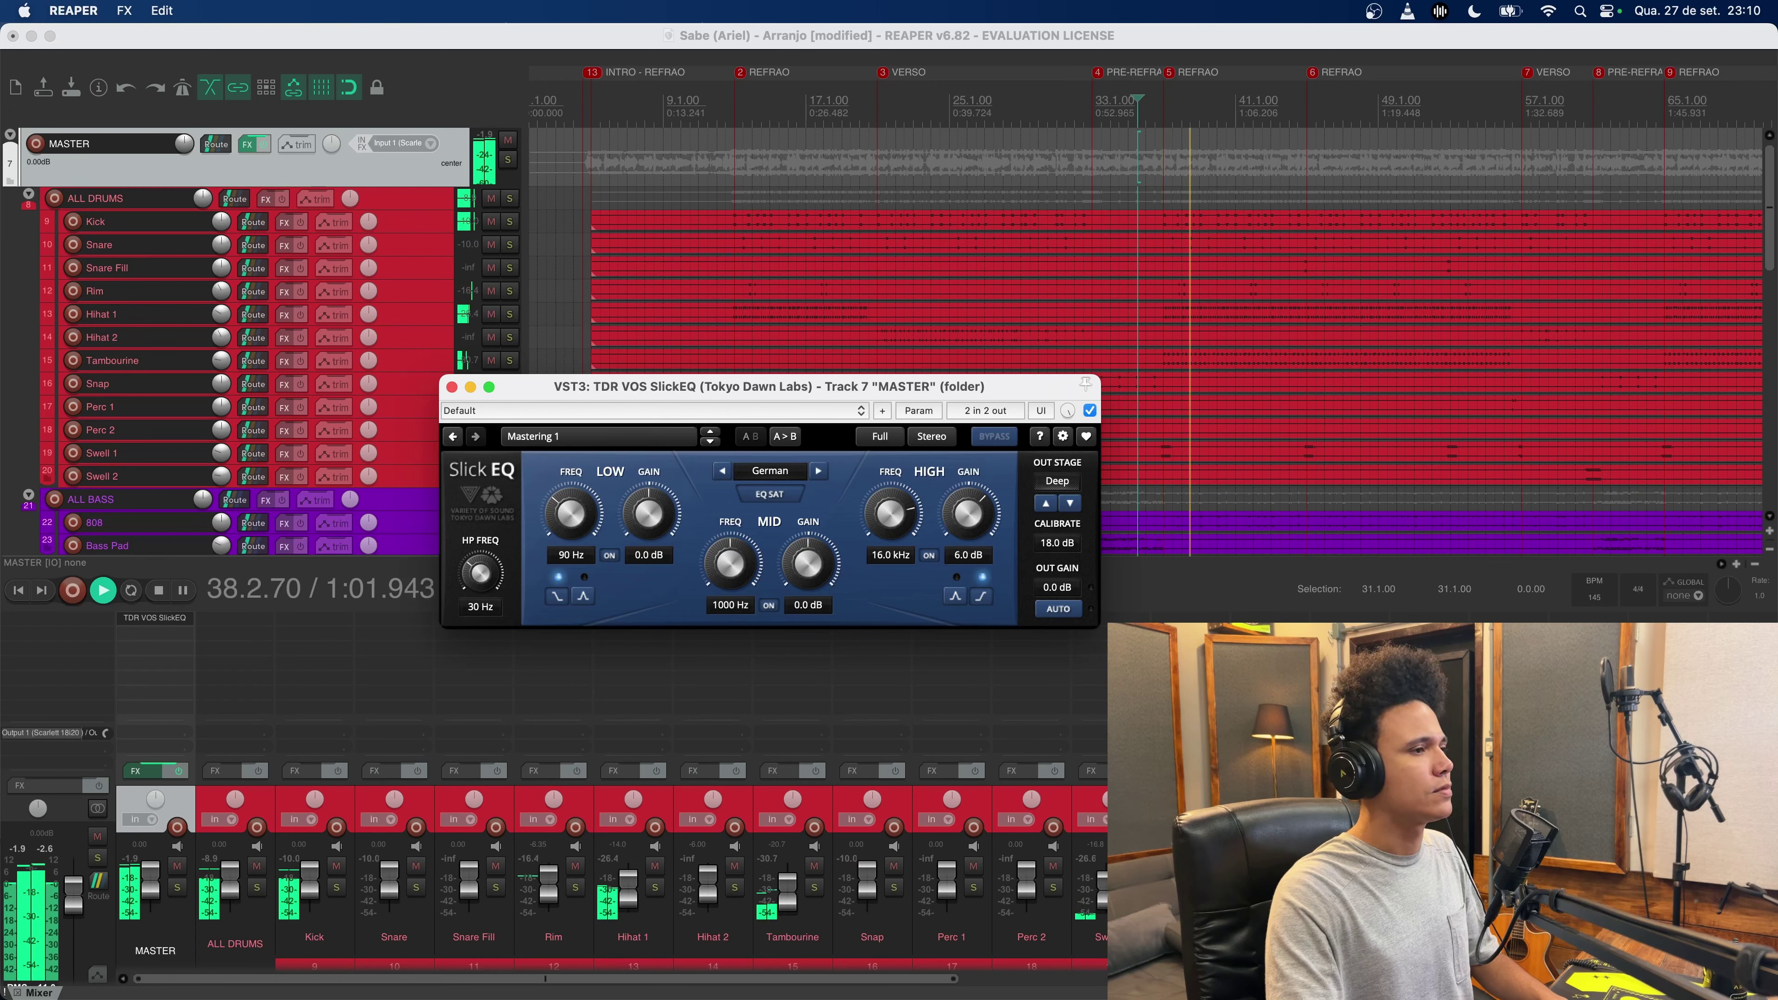
key(space)
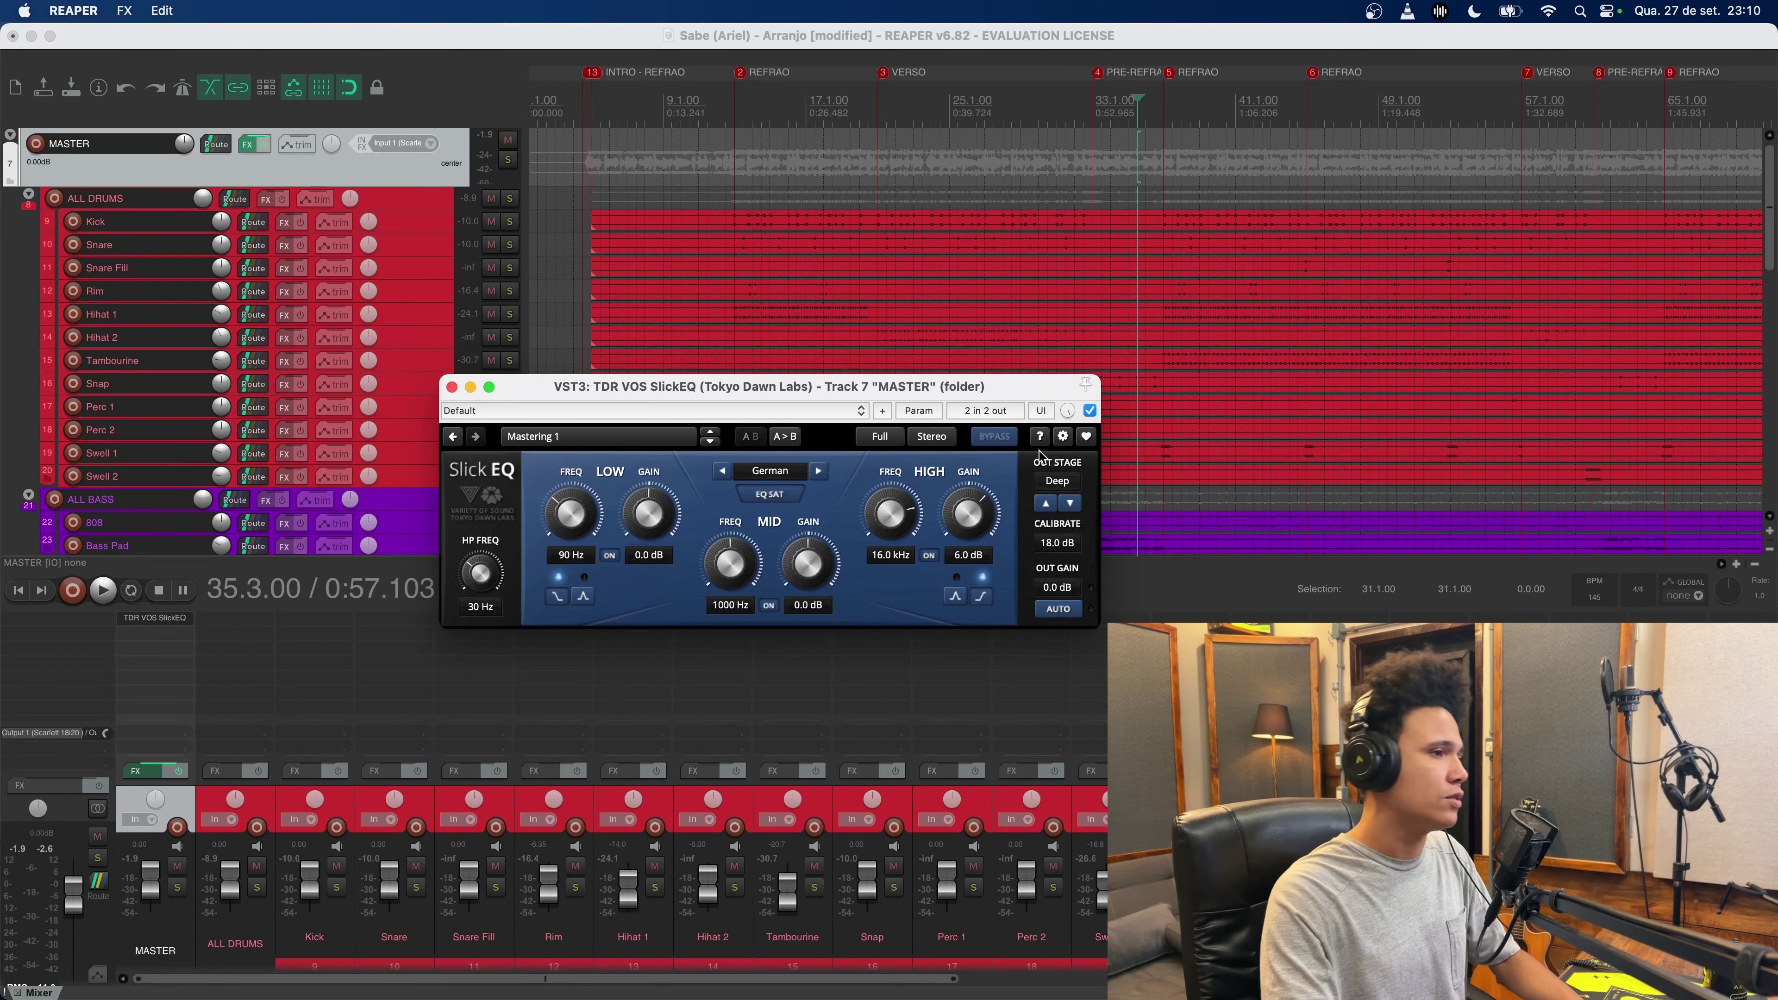
Step: Play the mix and compare its sound with SlickEQ bypassed and enabled
drag(973, 385, 1019, 350)
key(space)
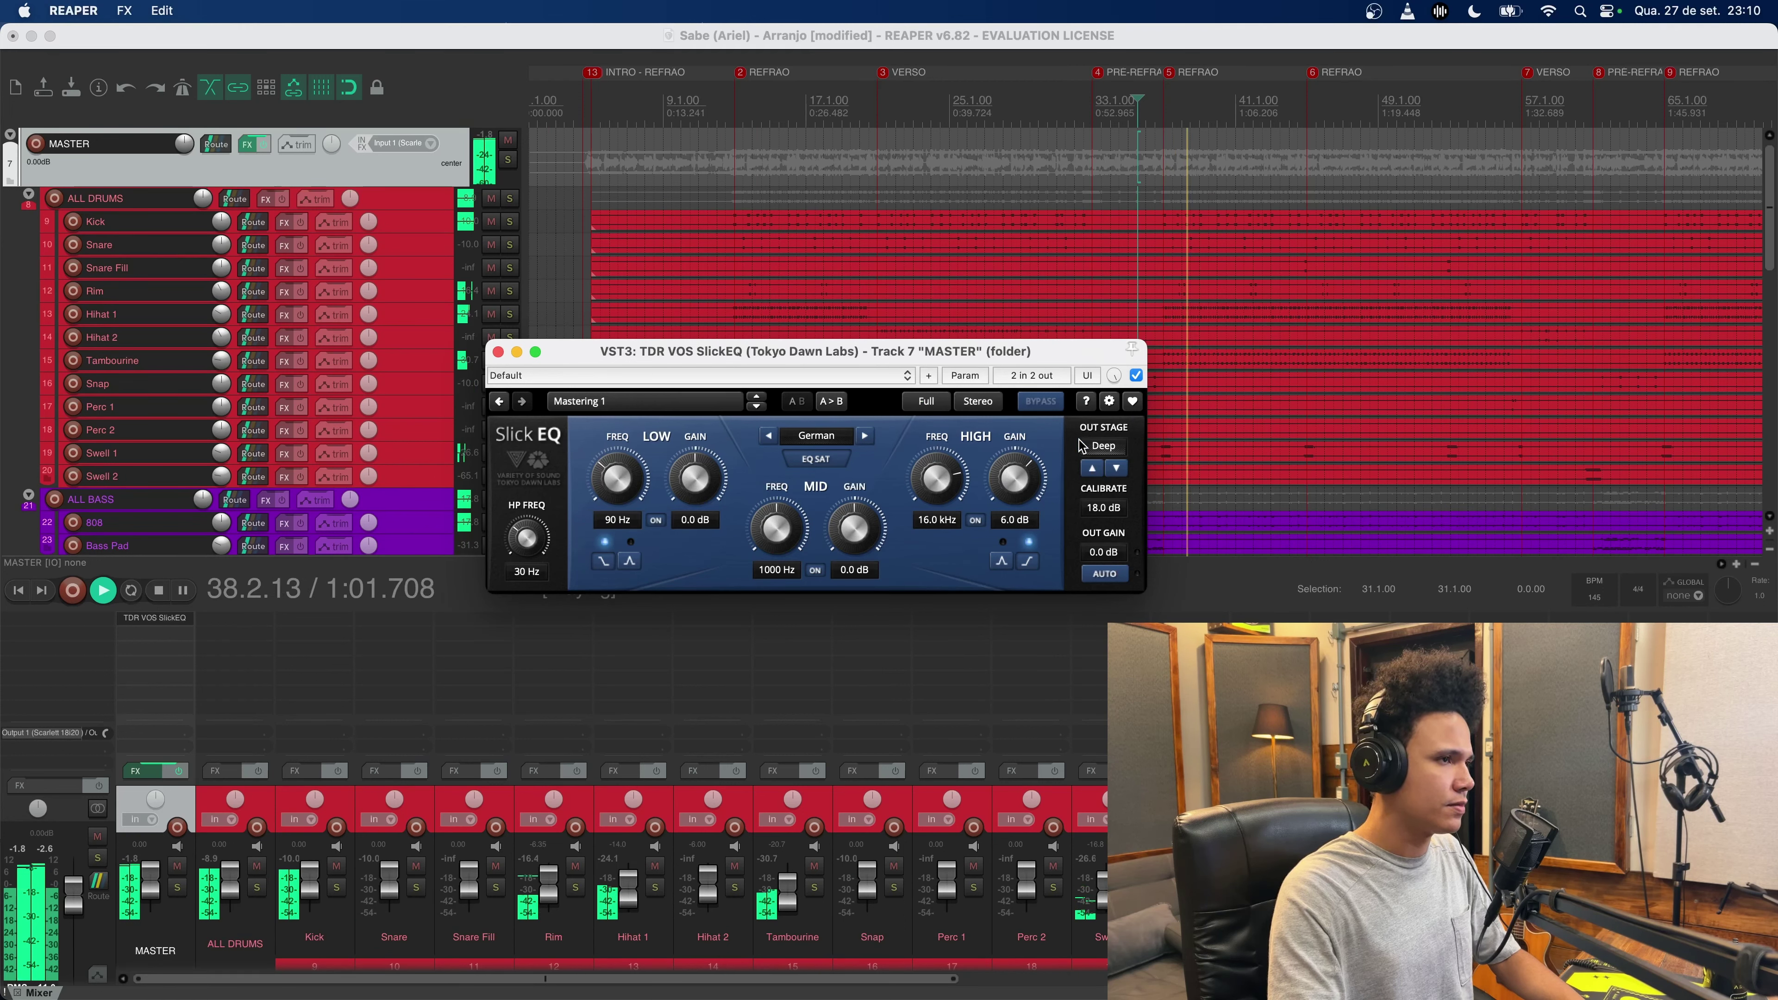
click(1137, 376)
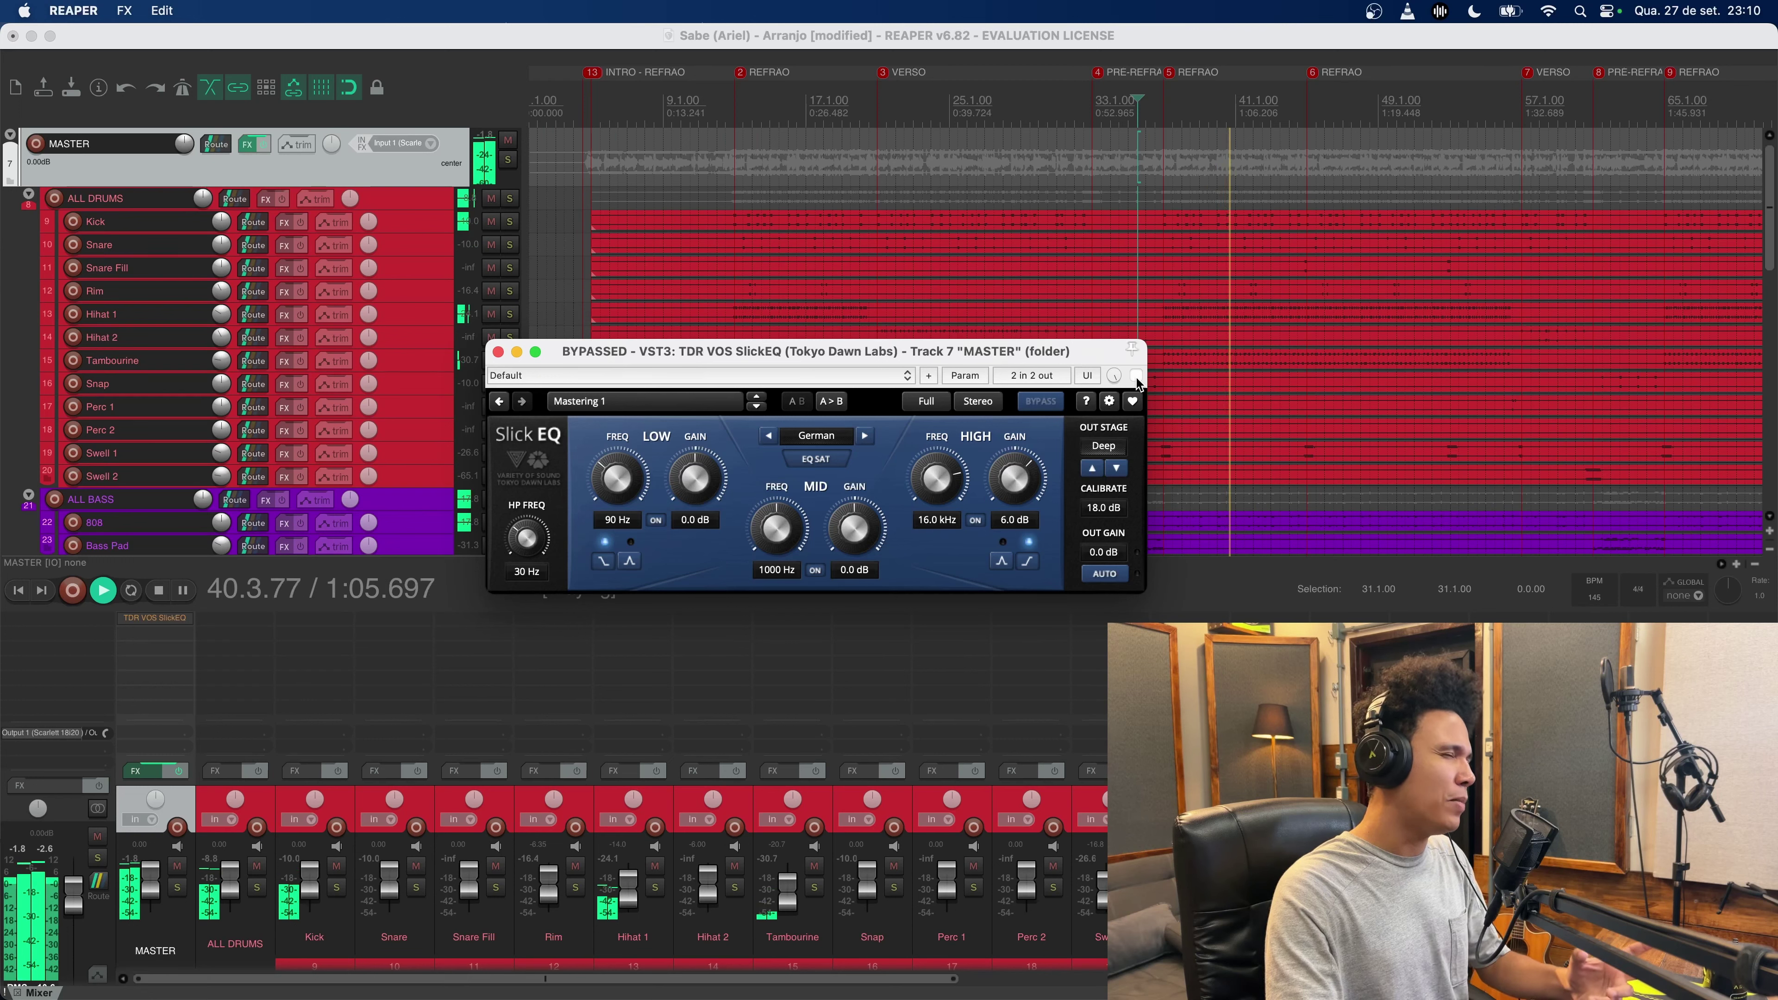
click(1137, 376)
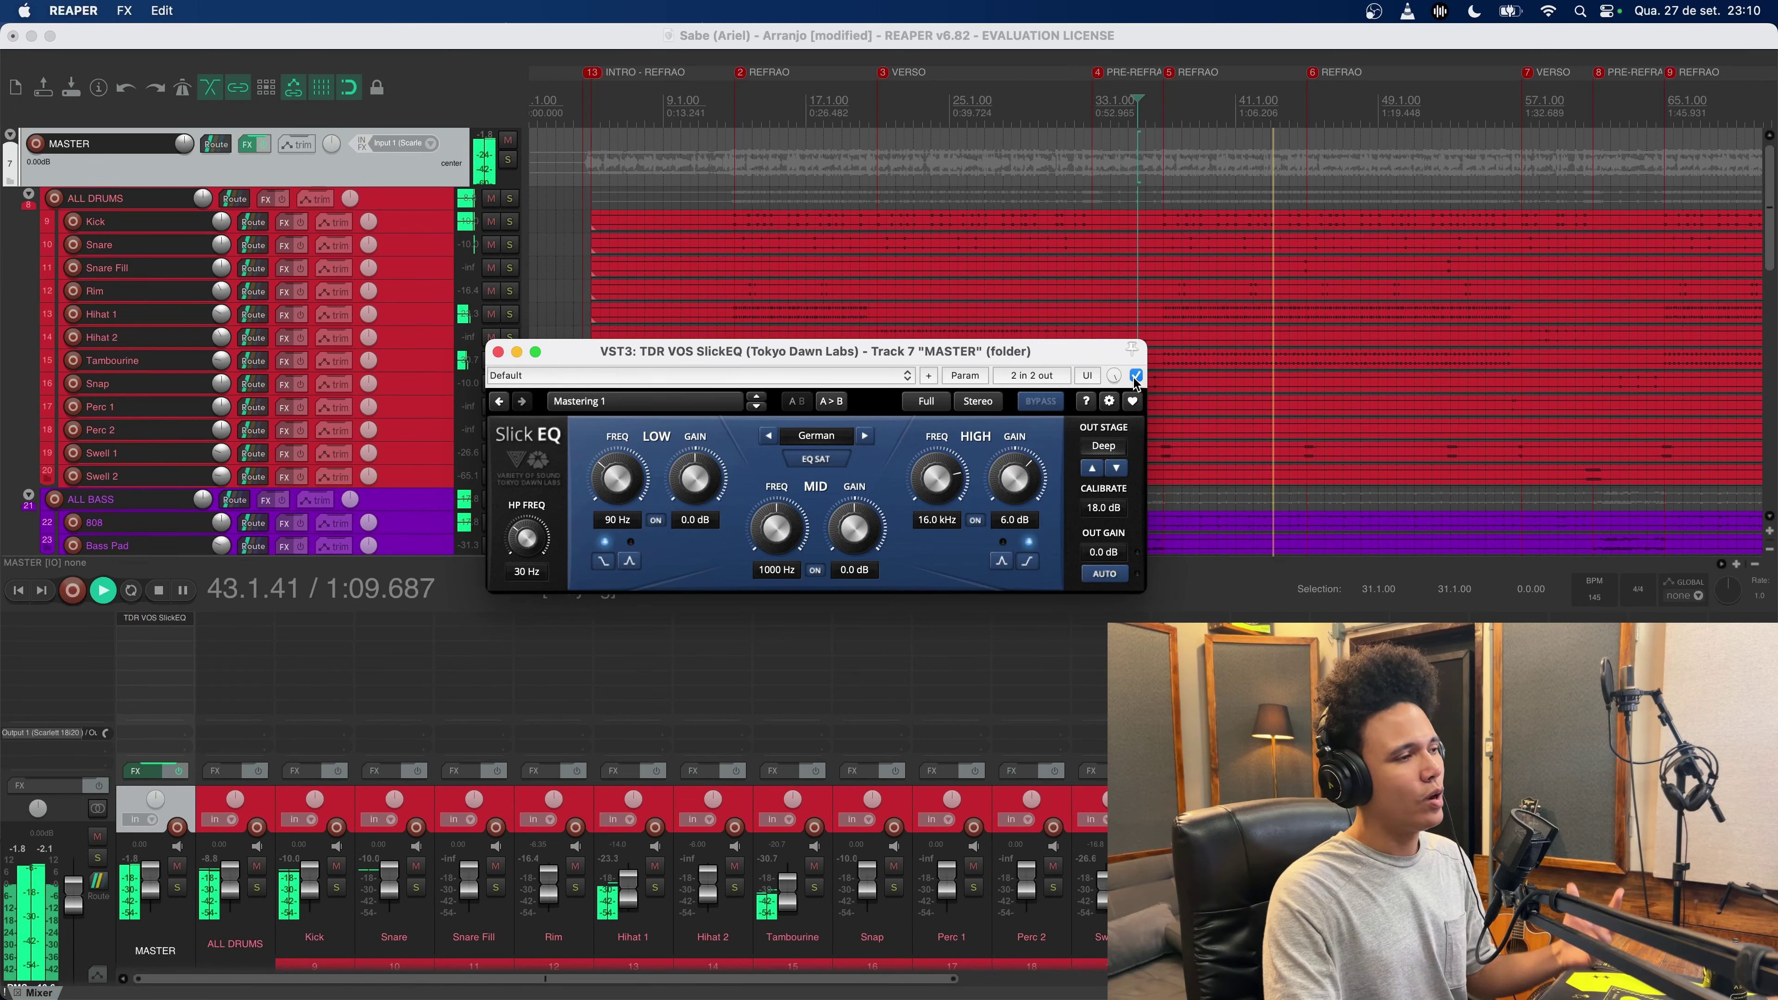
key(space)
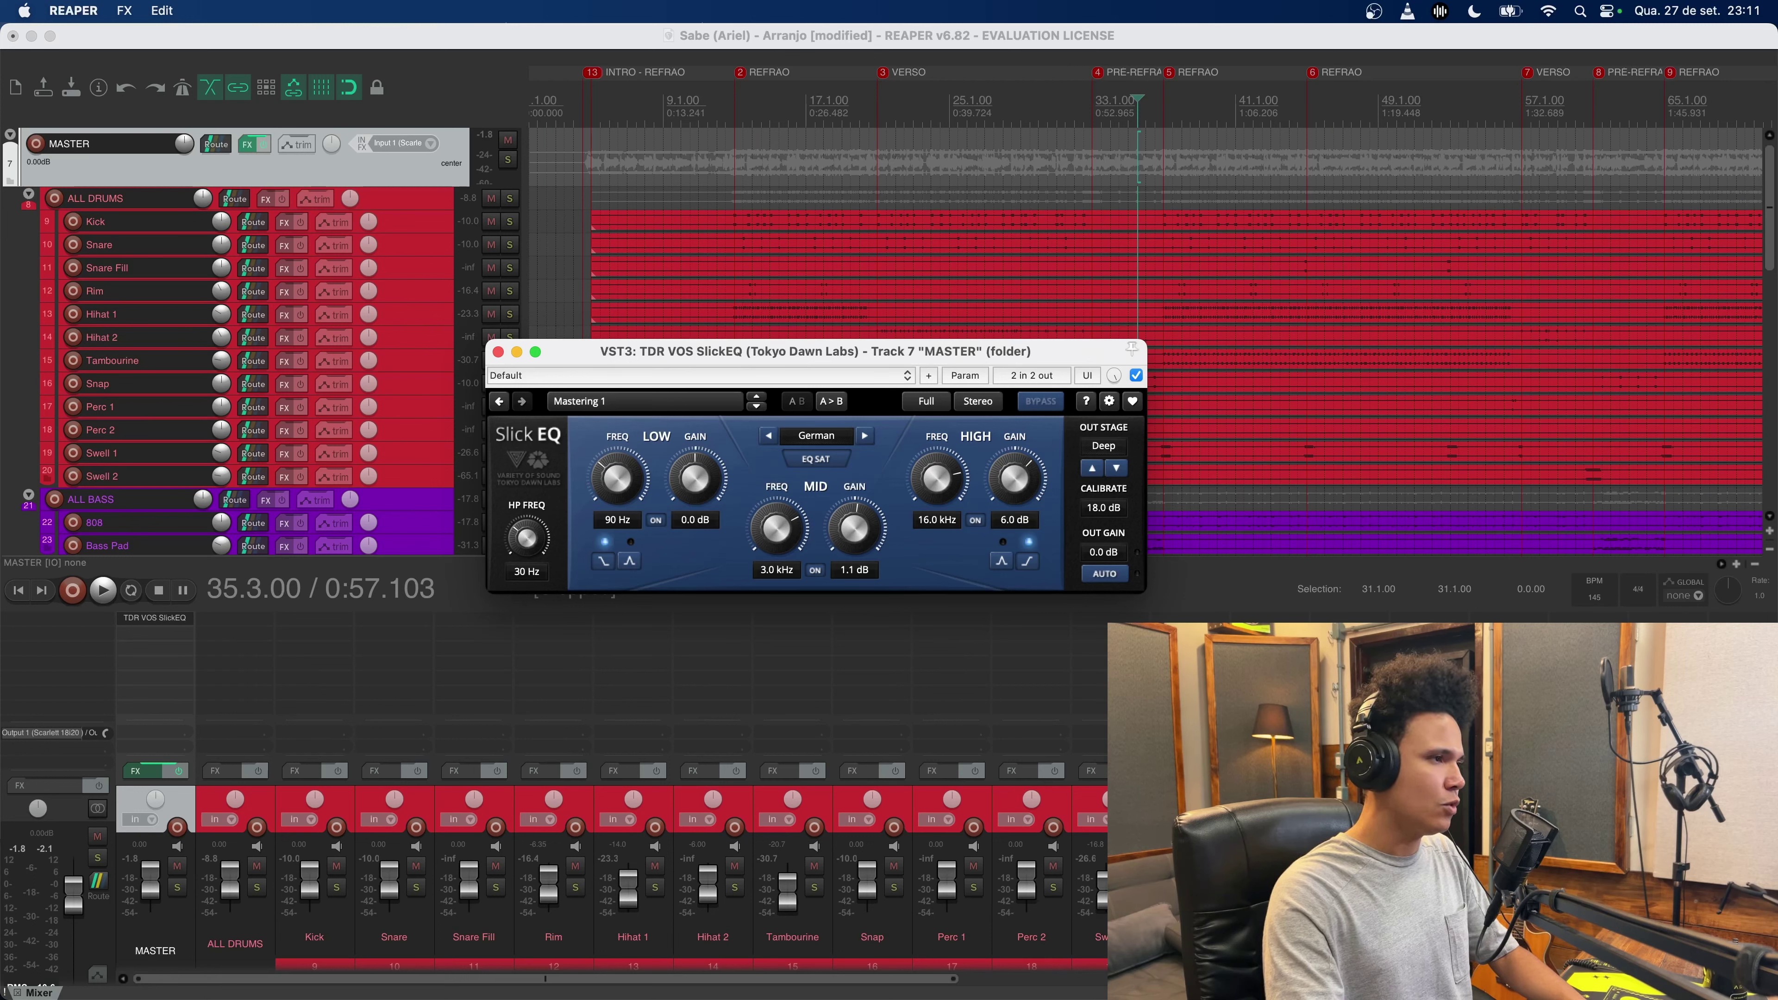
Step: Set SlickEQ's mid band frequency to 7.0 kHz and reset its mid gain to 0.0 dB
drag(776, 529, 776, 525)
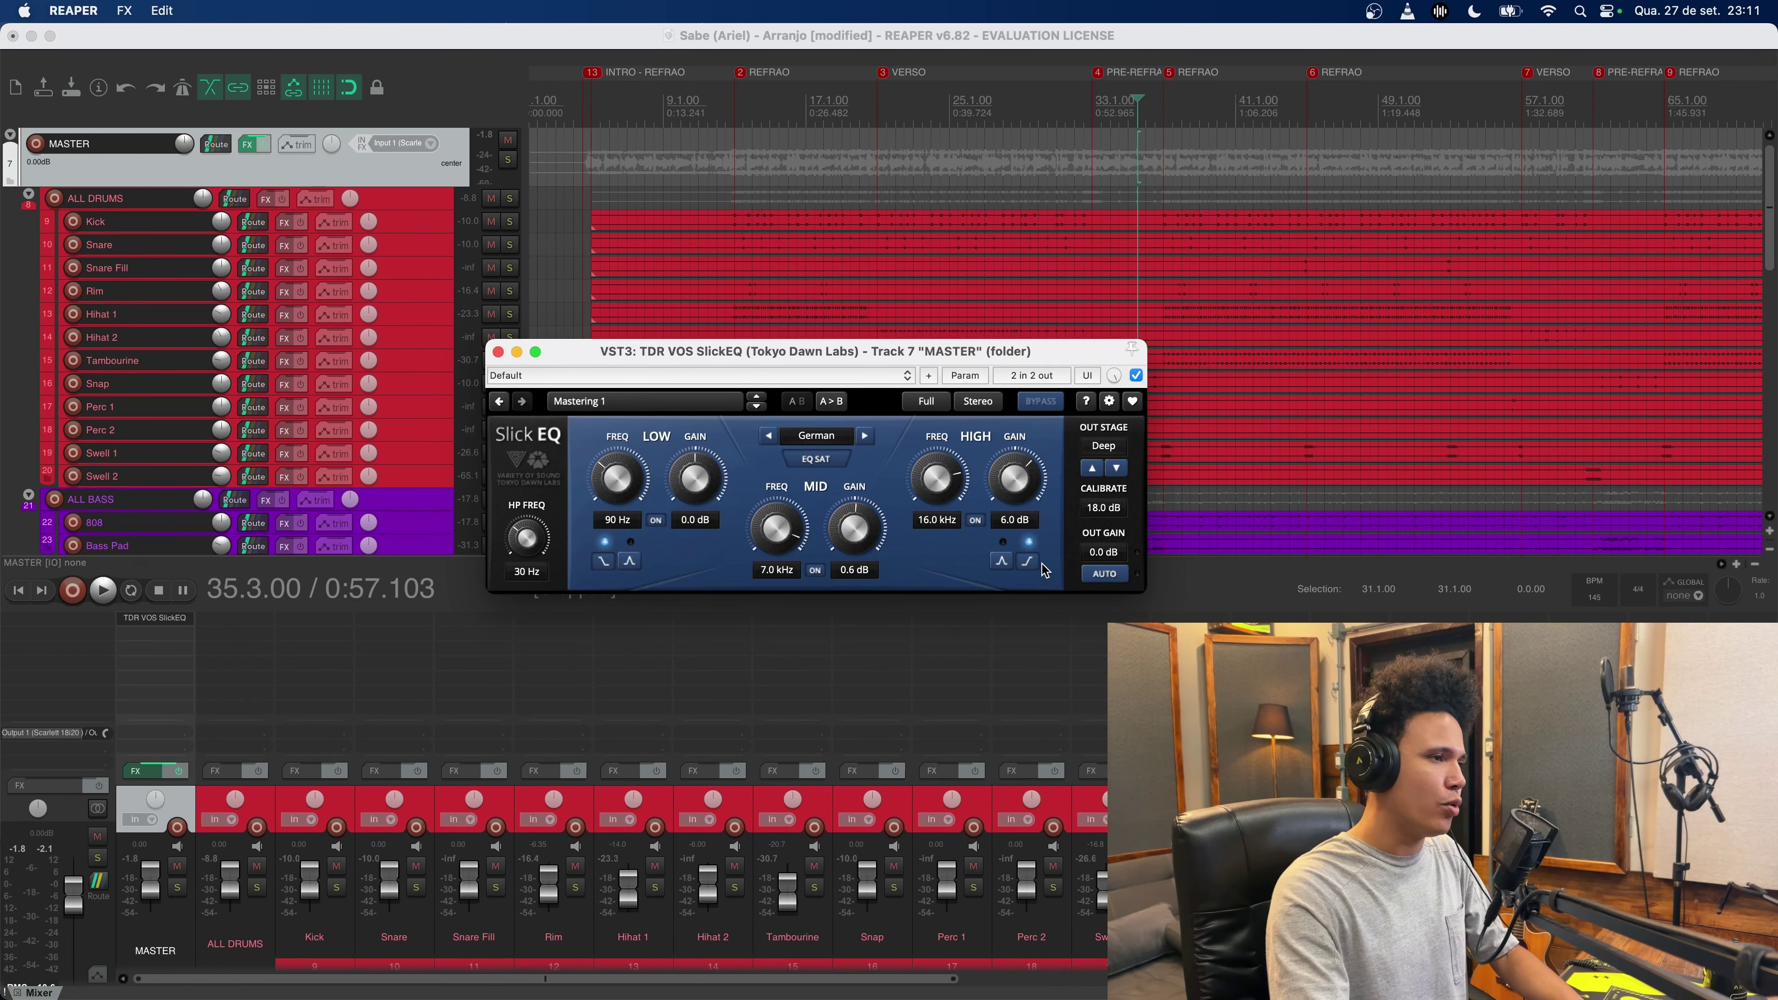
click(1003, 563)
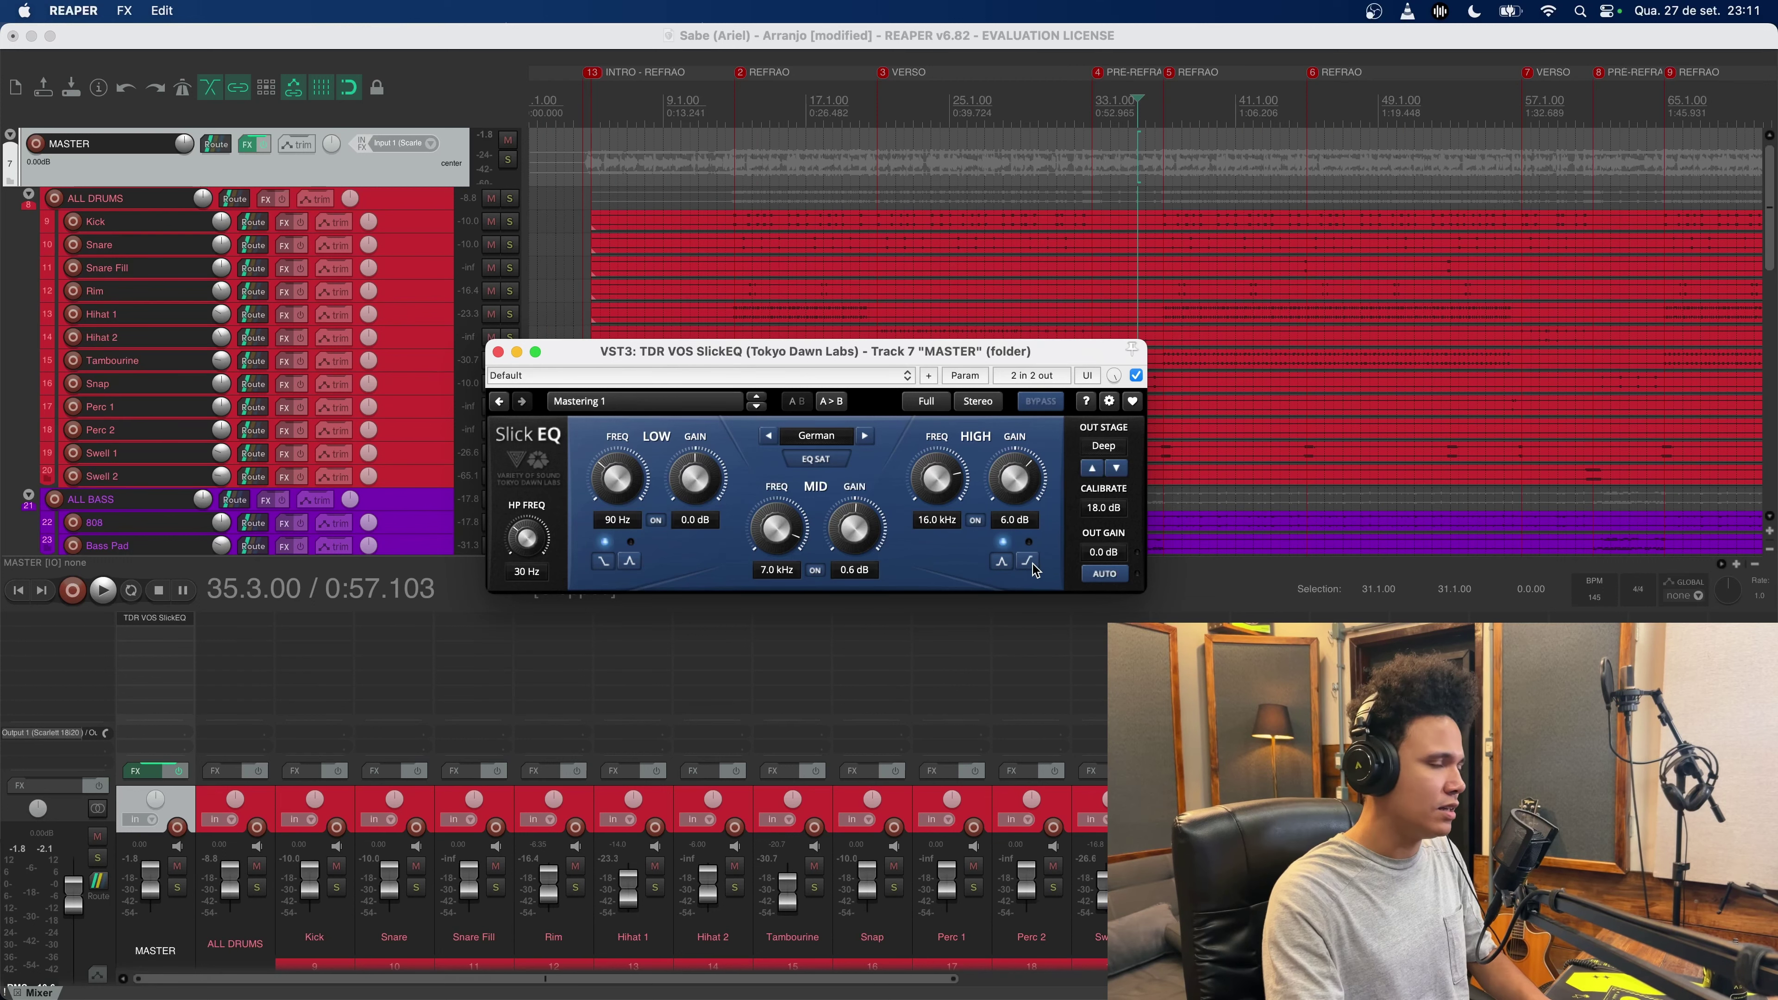
double_click(858, 541)
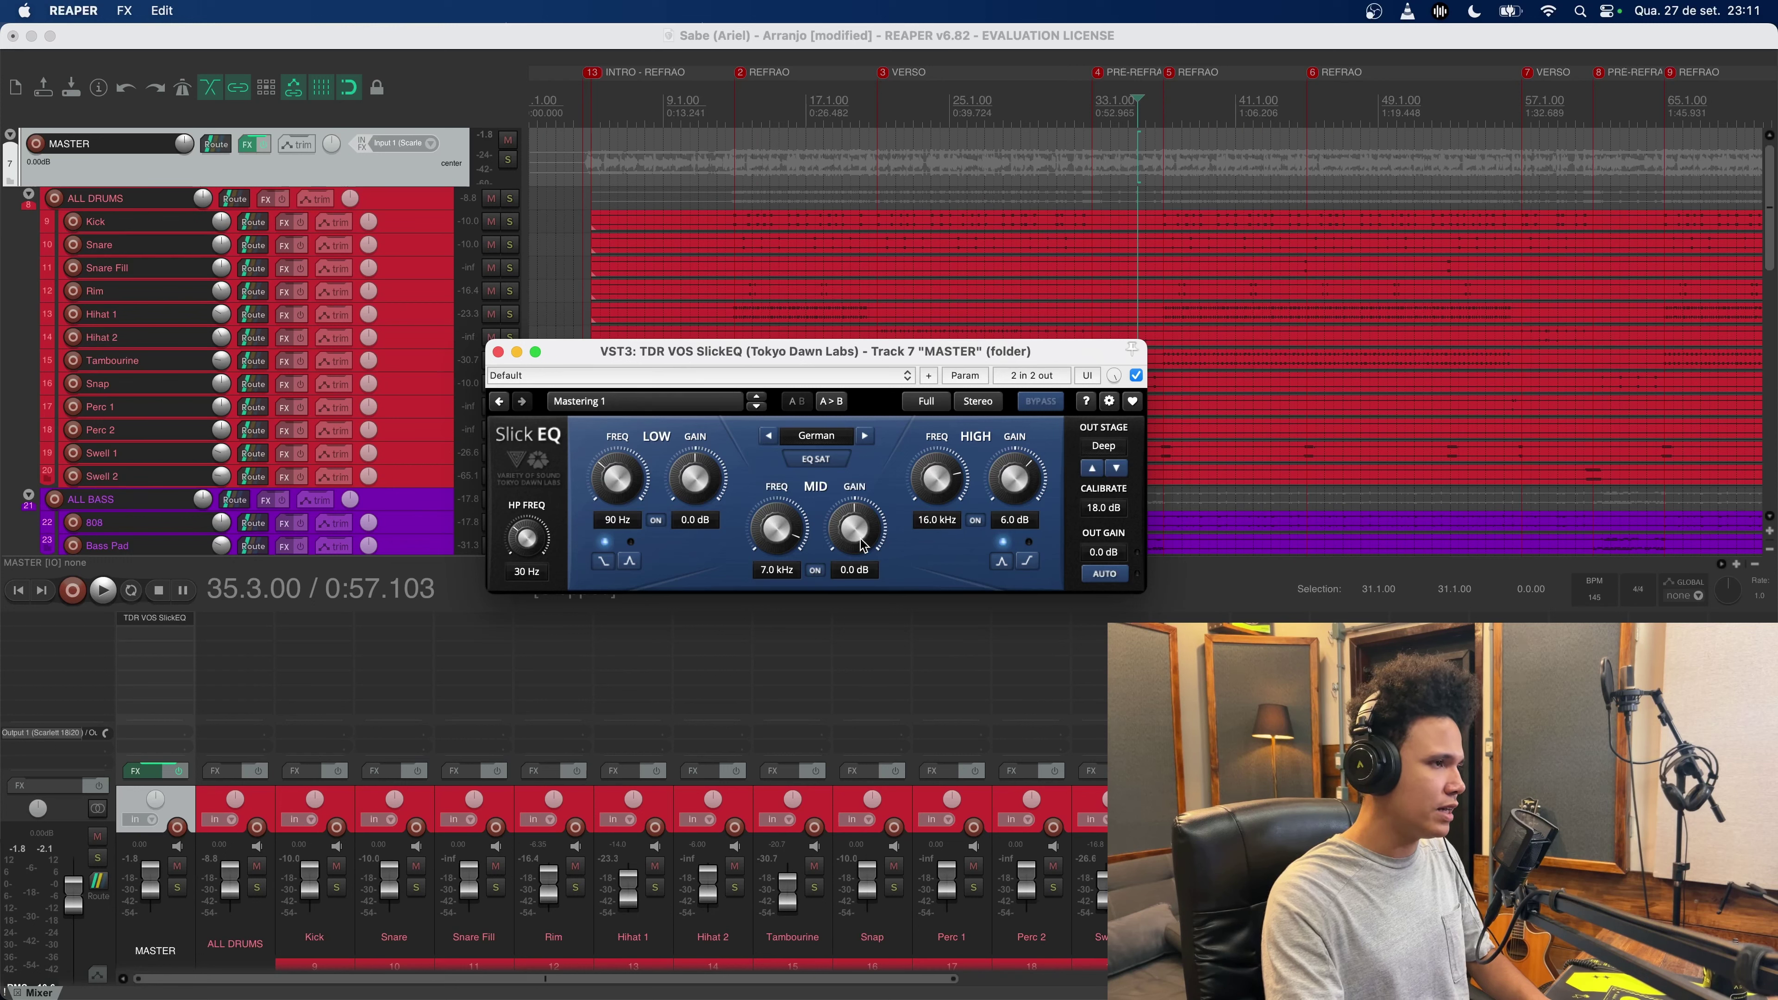
Step: Compare the high band's shelf and bell shapes while playing from 37.1.00, keep the bell, and close SlickEQ
click(1026, 562)
key(space)
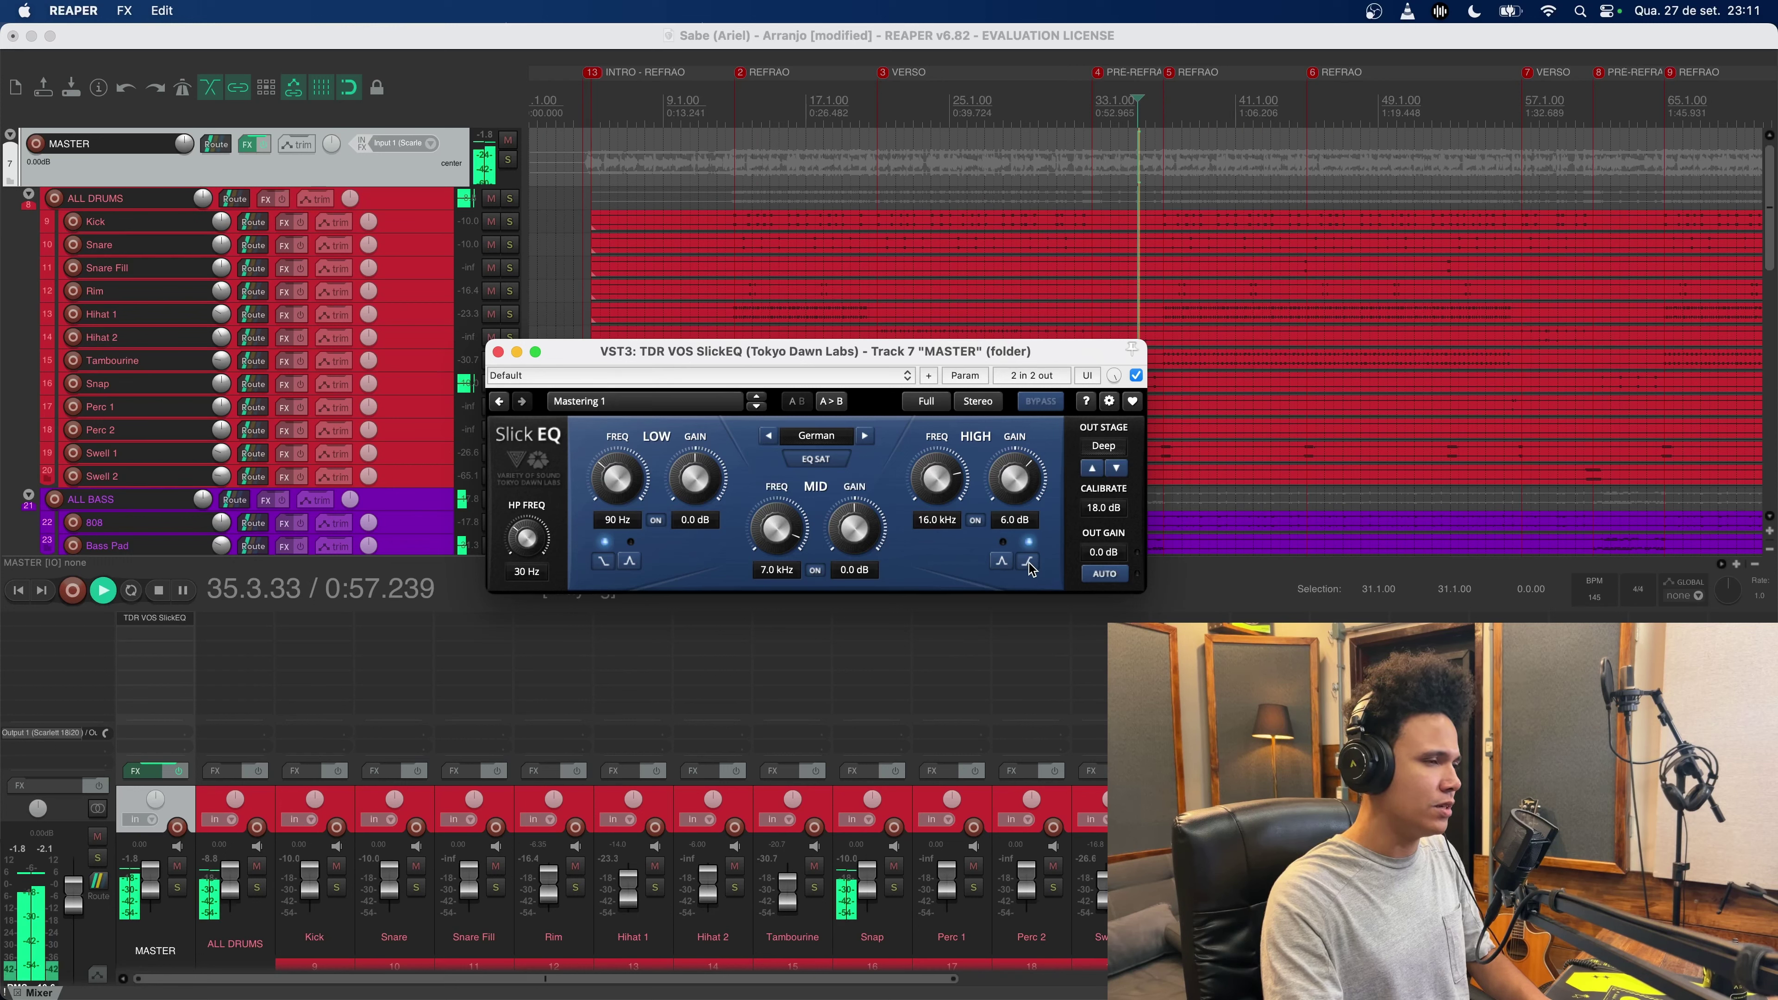
key(space)
click(1162, 128)
key(space)
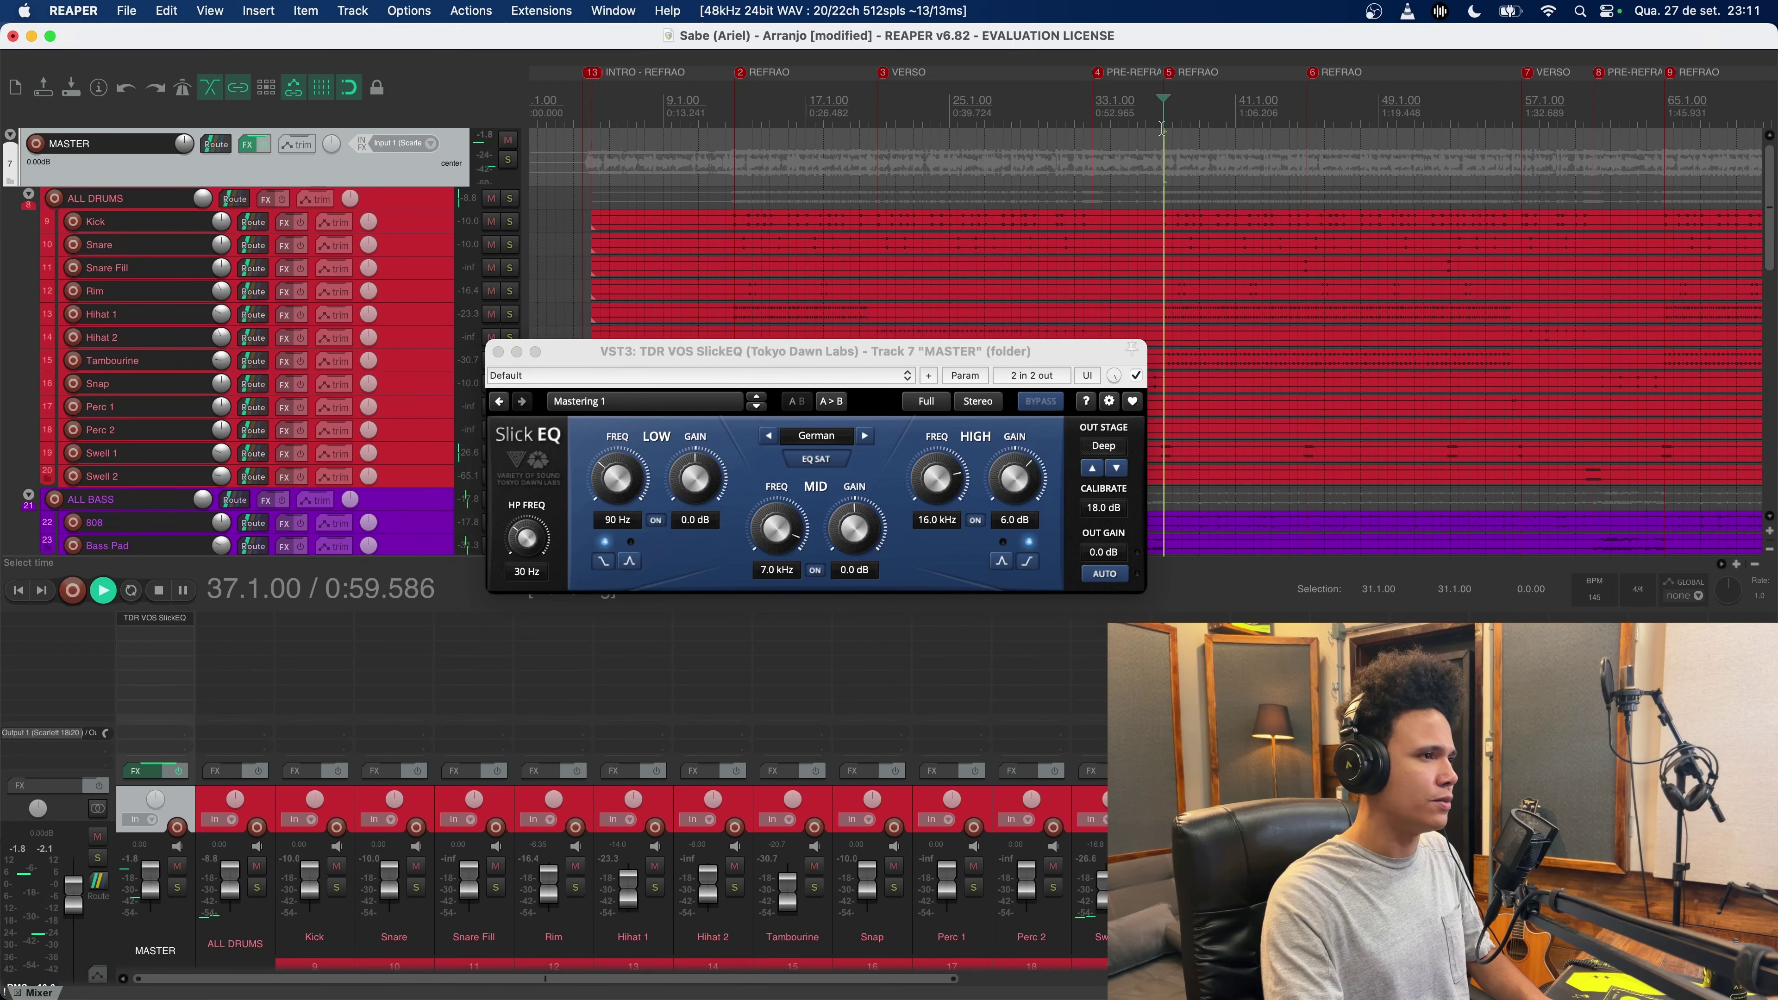
click(1007, 561)
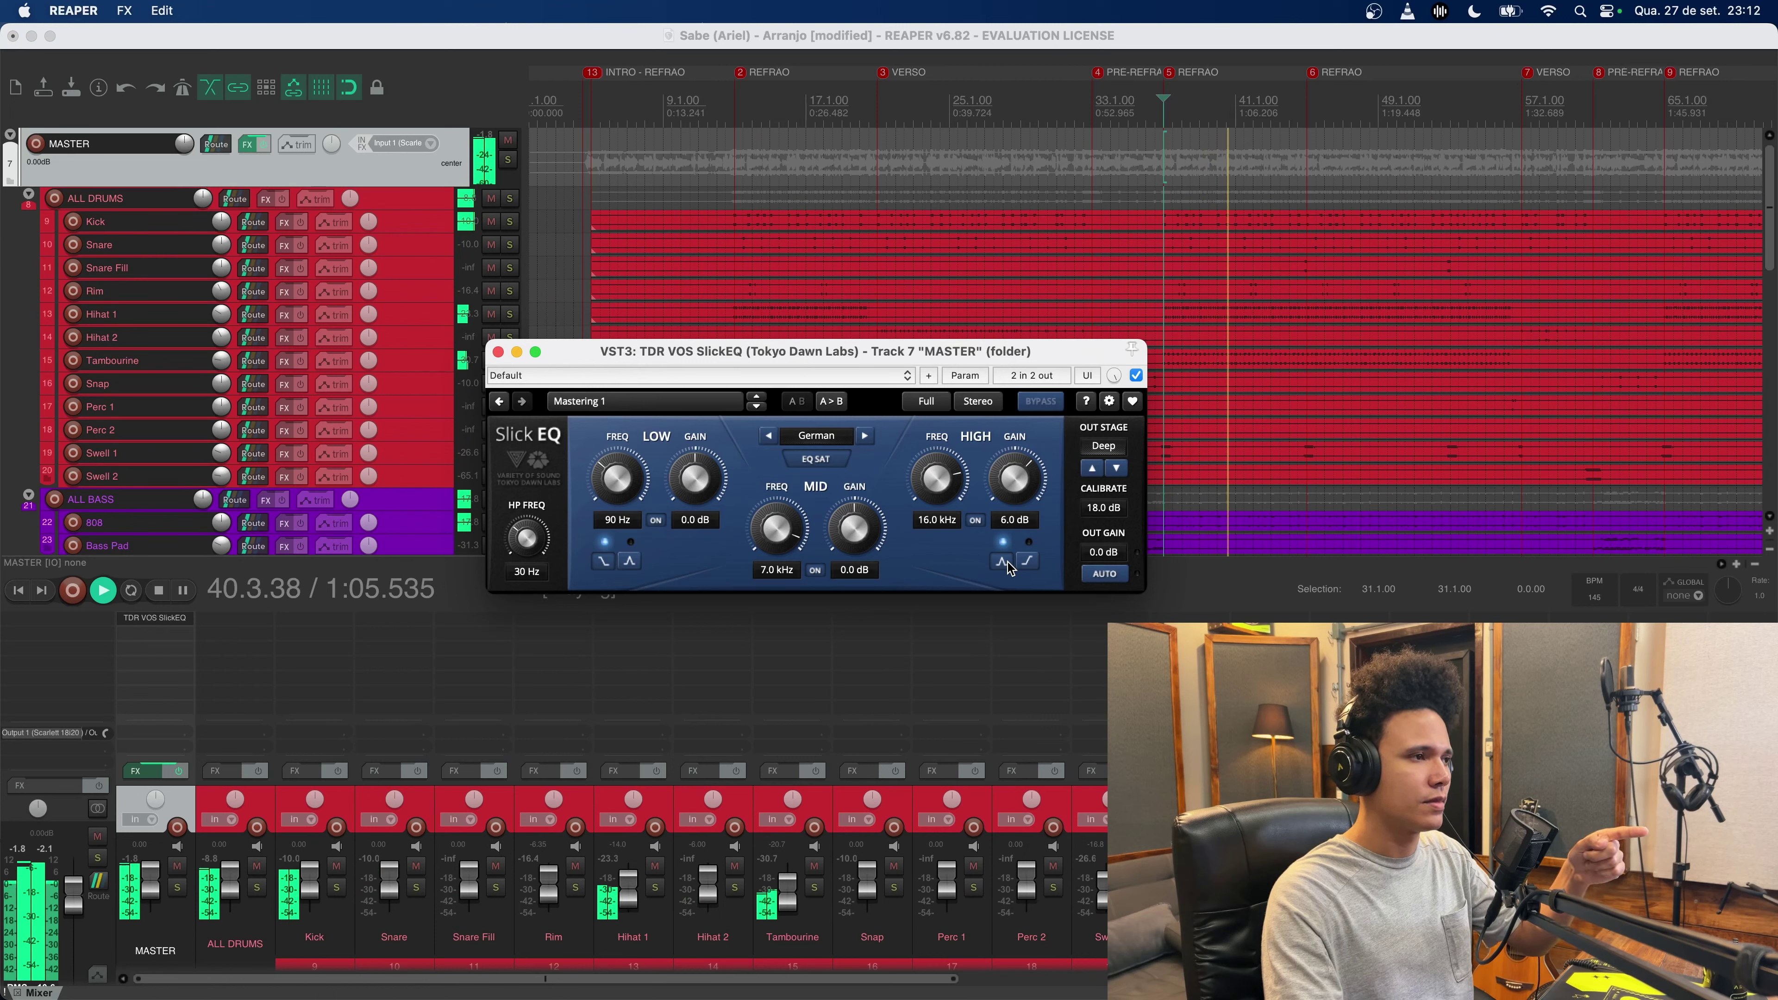
key(space)
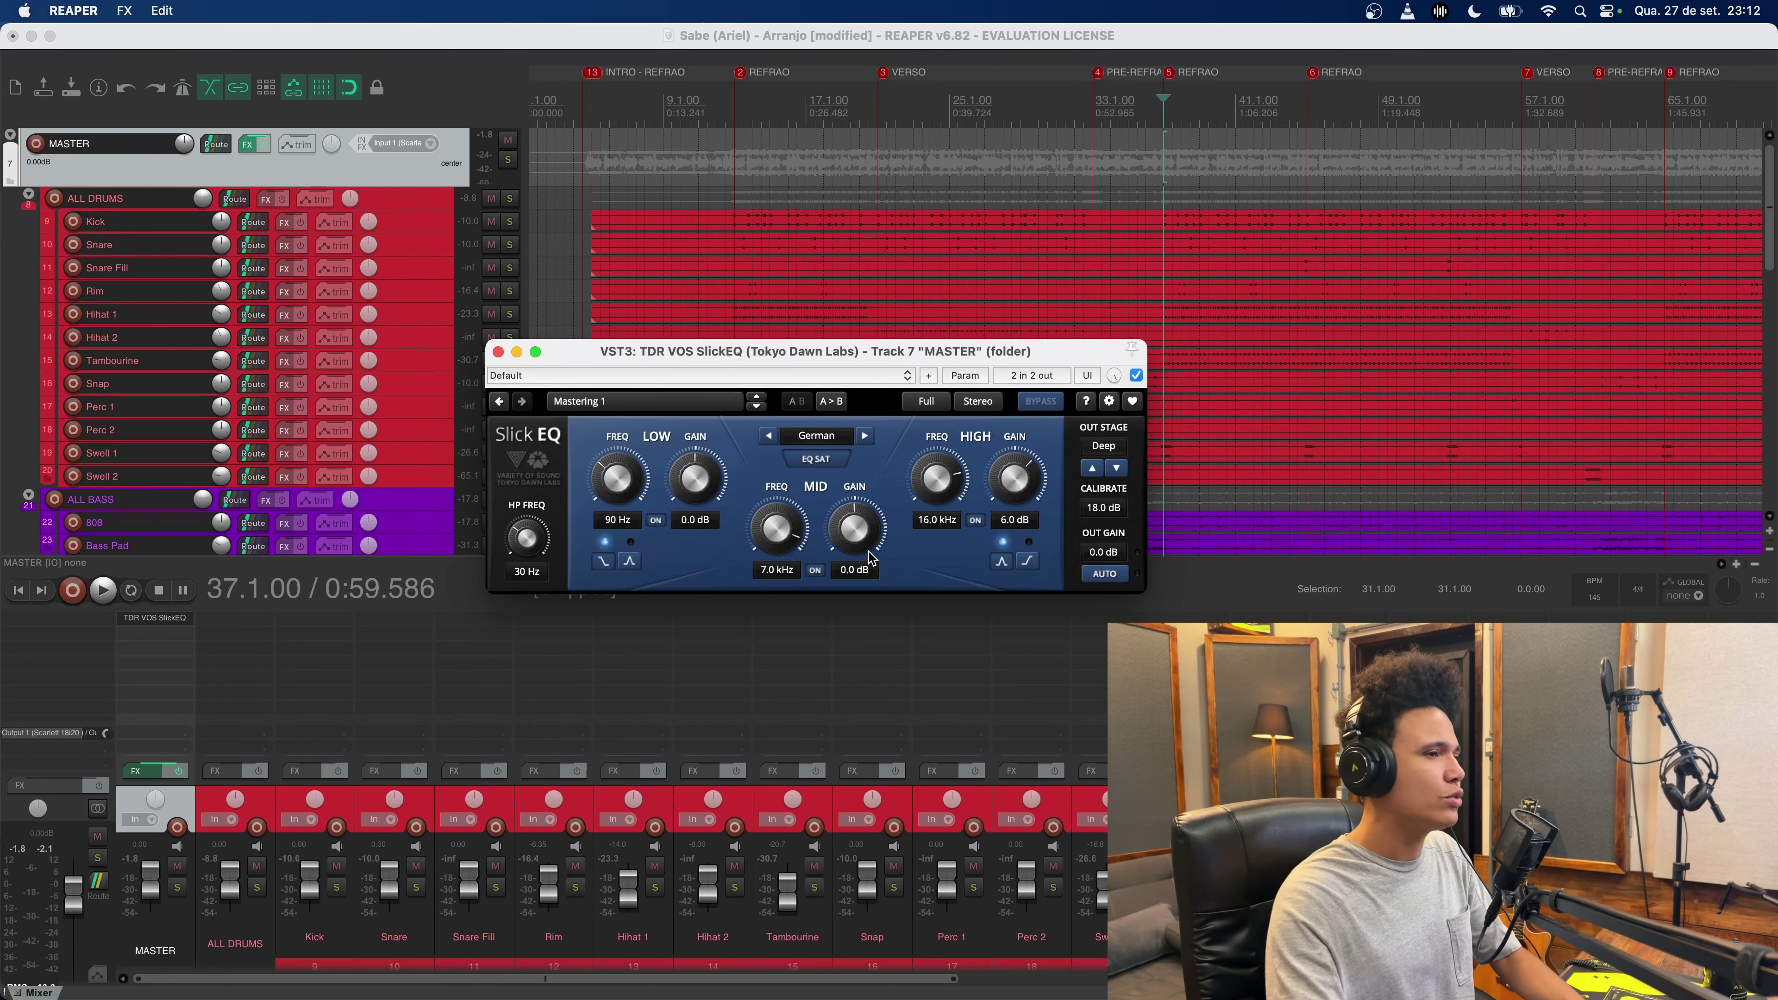
click(498, 352)
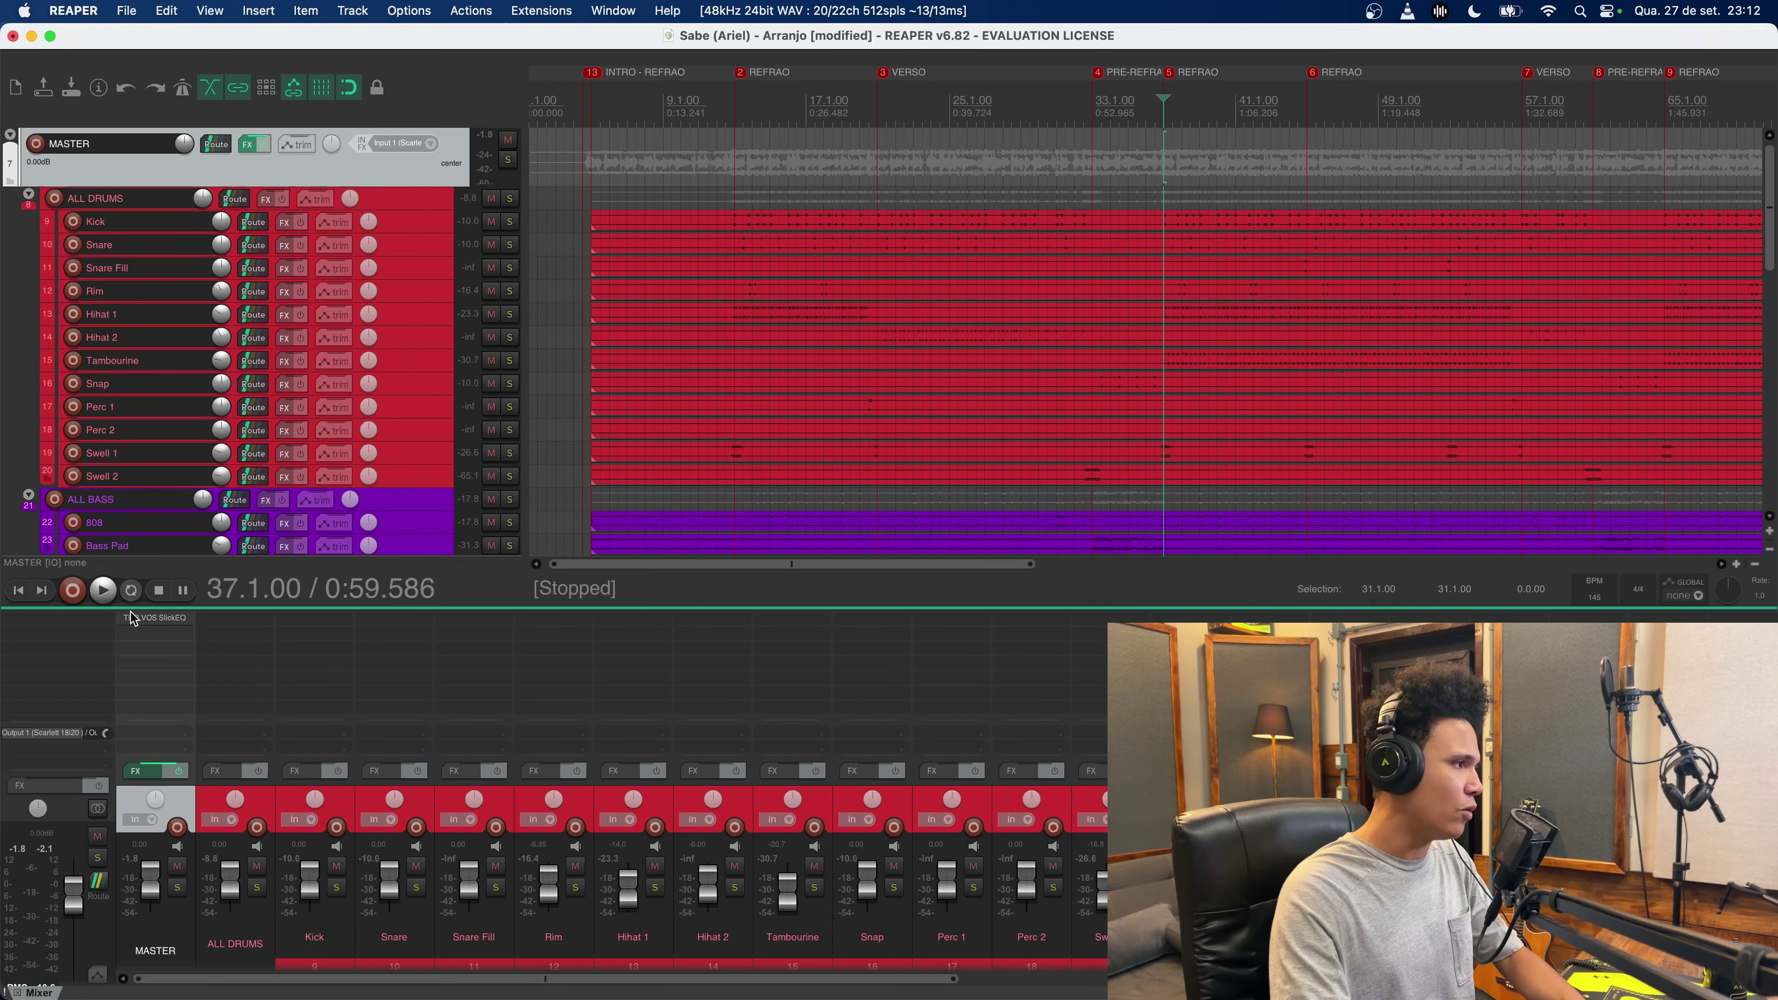
Step: Add the TDR Kotelnikov compressor to the MASTER track's effects chain after SlickEQ
double_click(168, 634)
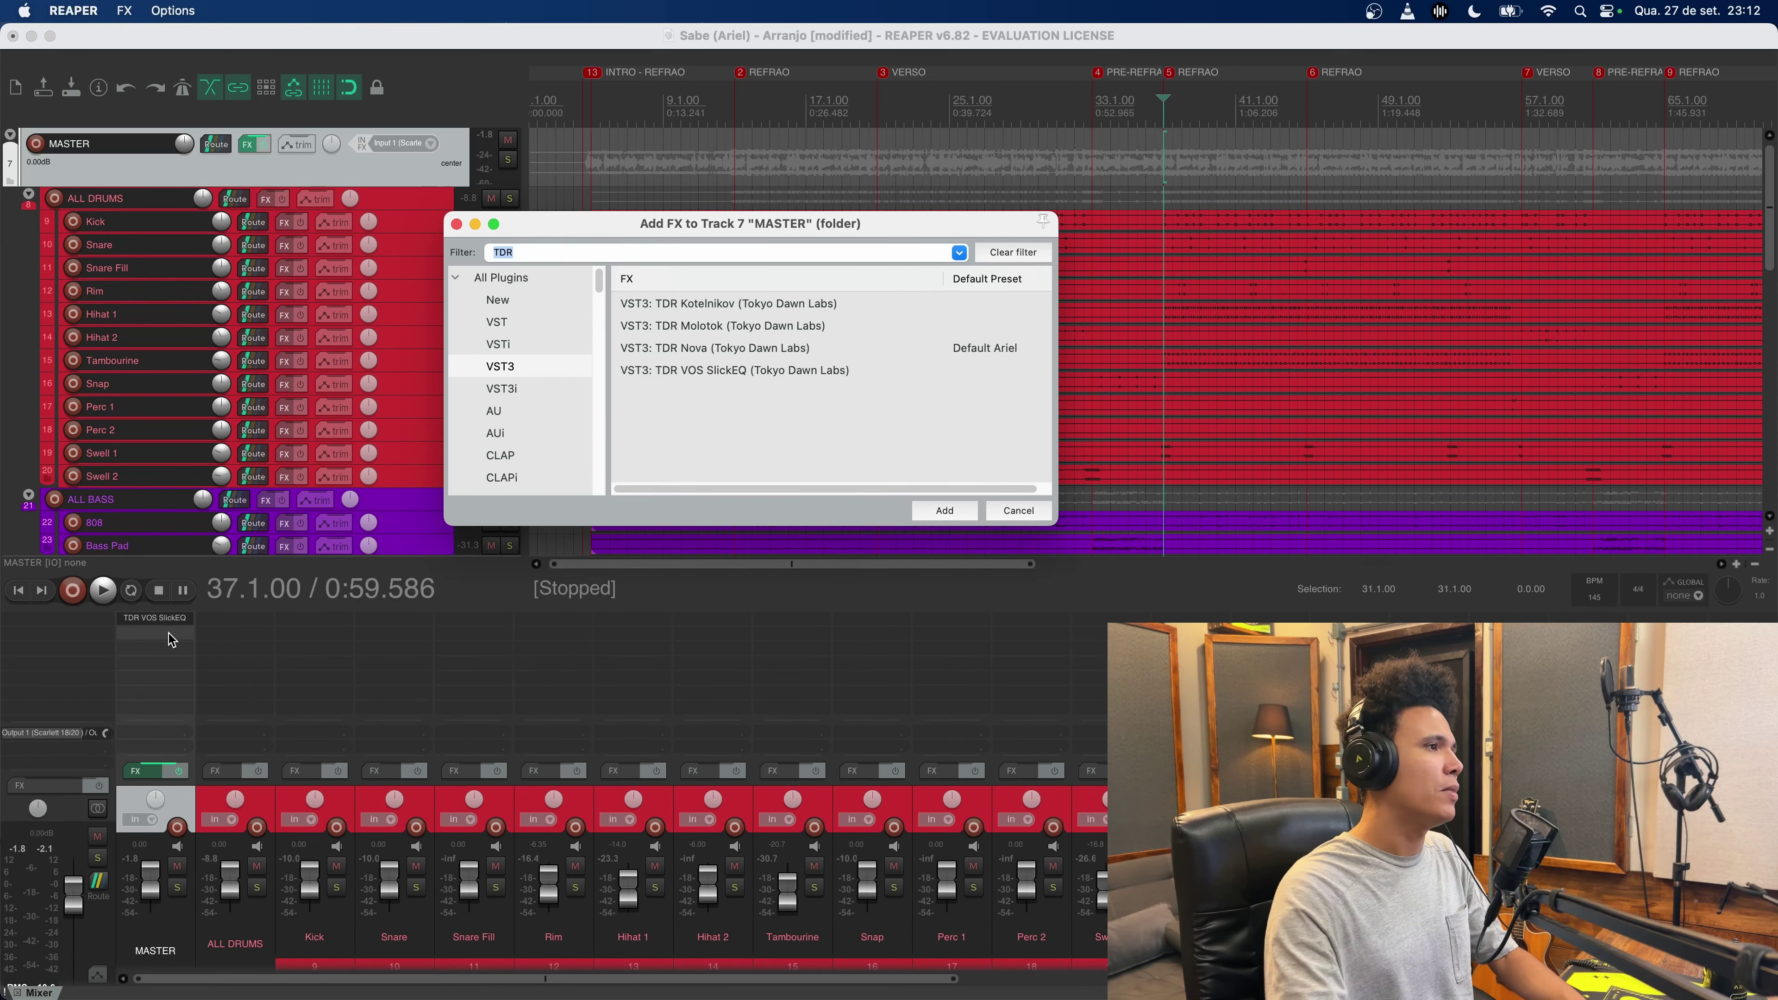
double_click(742, 306)
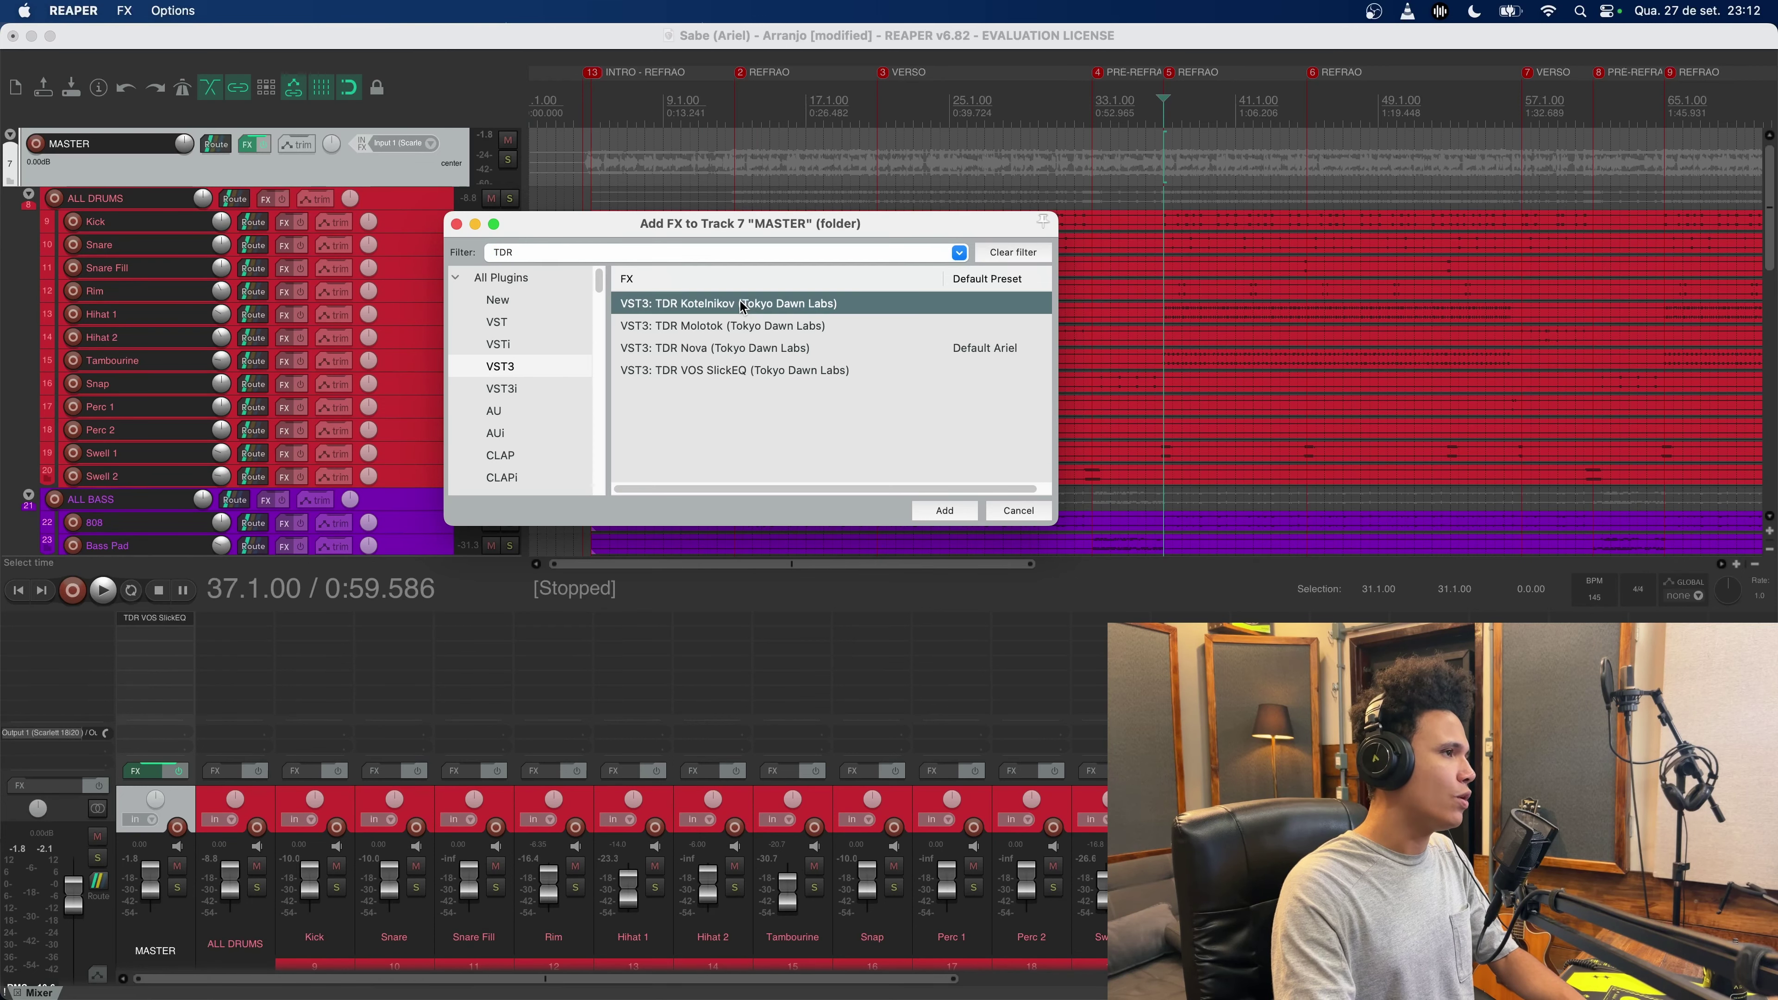
drag(428, 65, 970, 281)
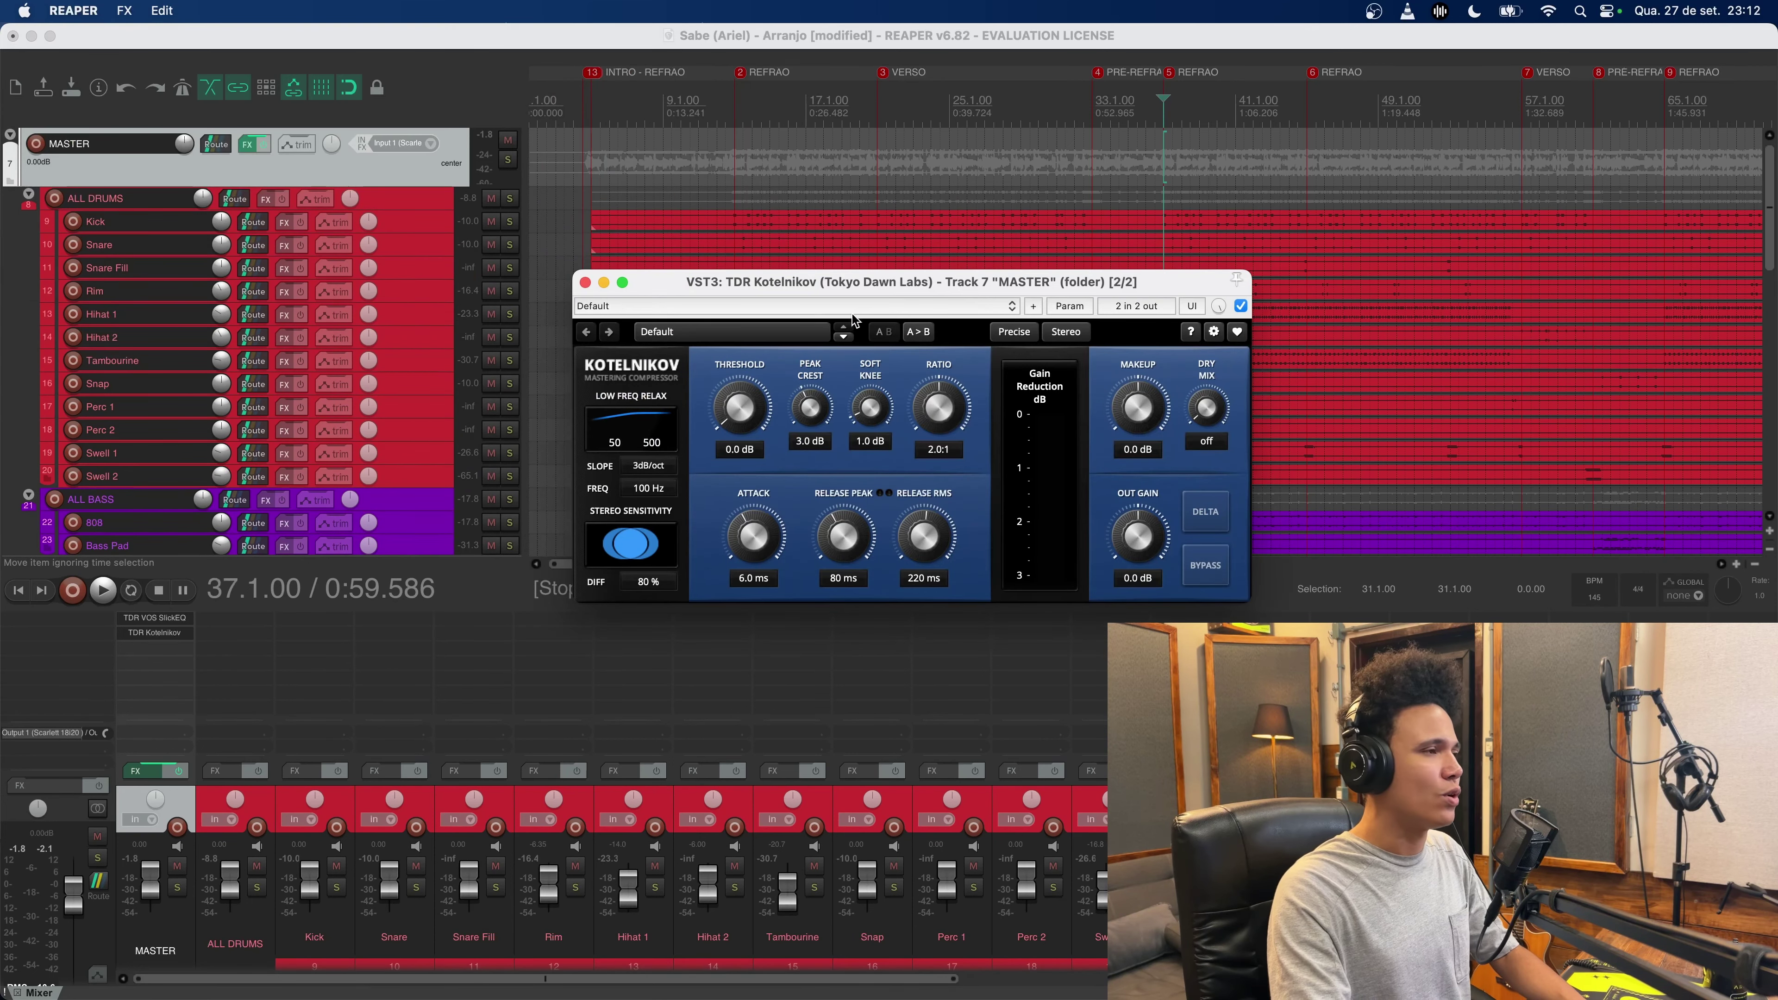
Step: Load the Mastering - Tight preset in Kotelnikov
click(739, 333)
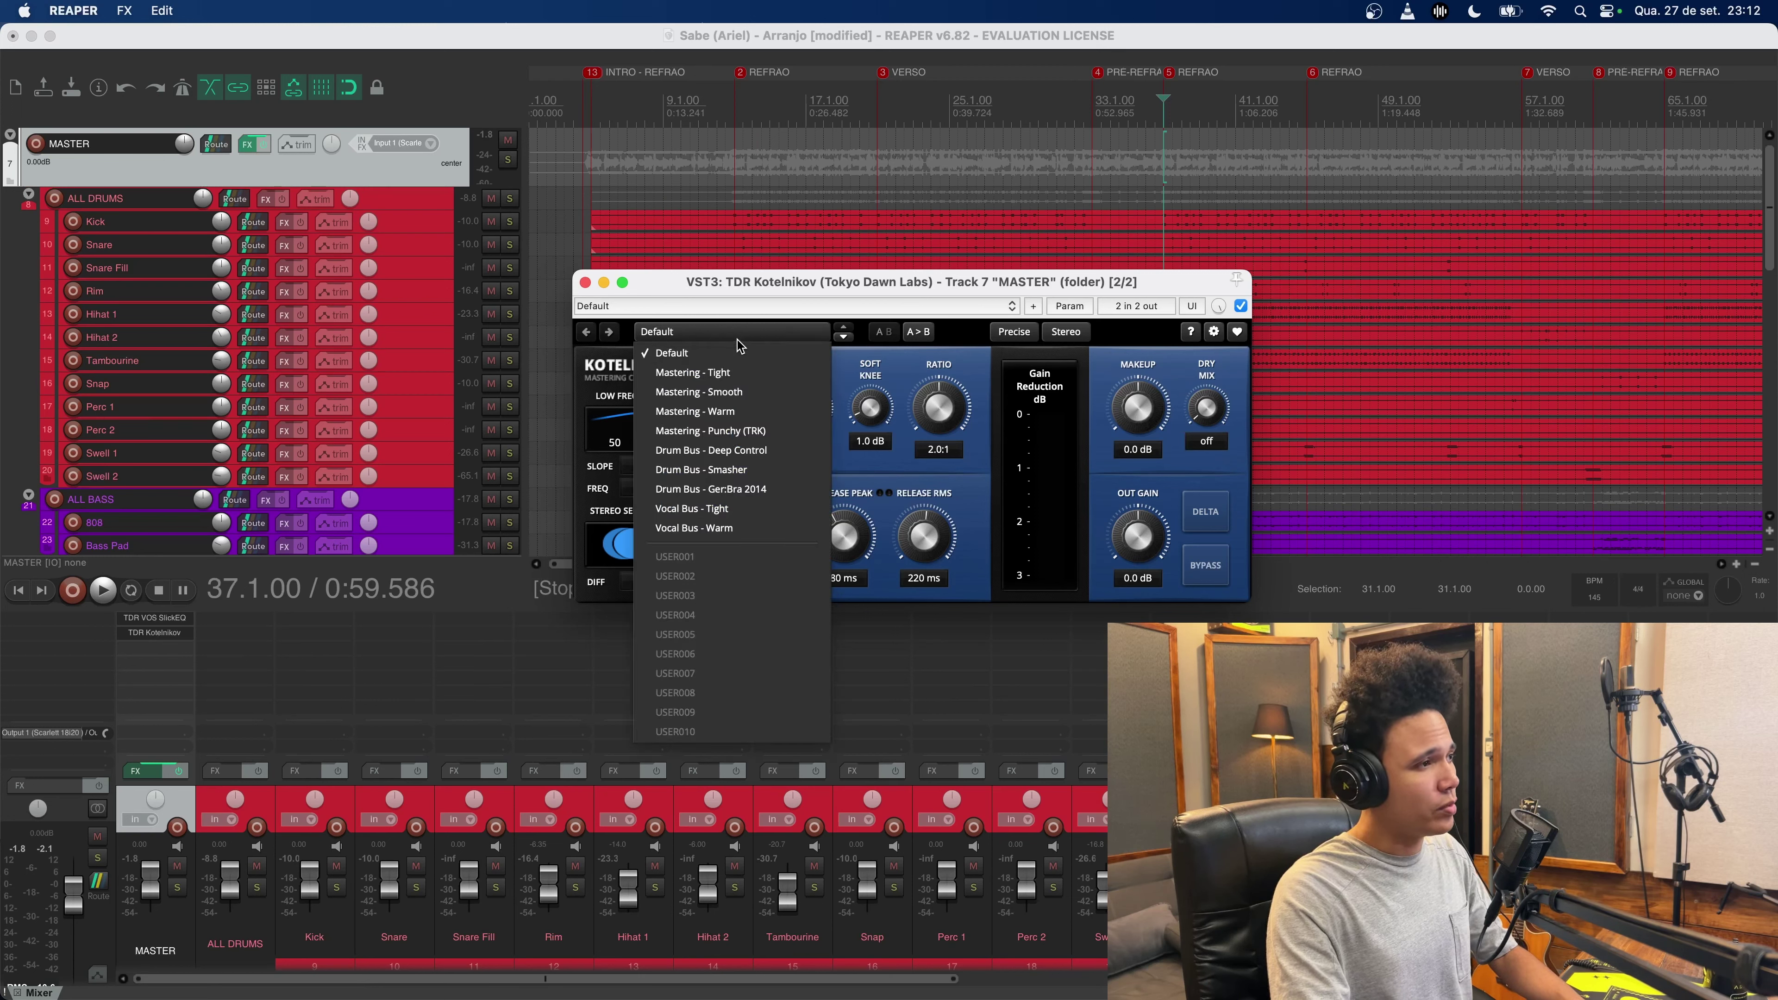
click(952, 375)
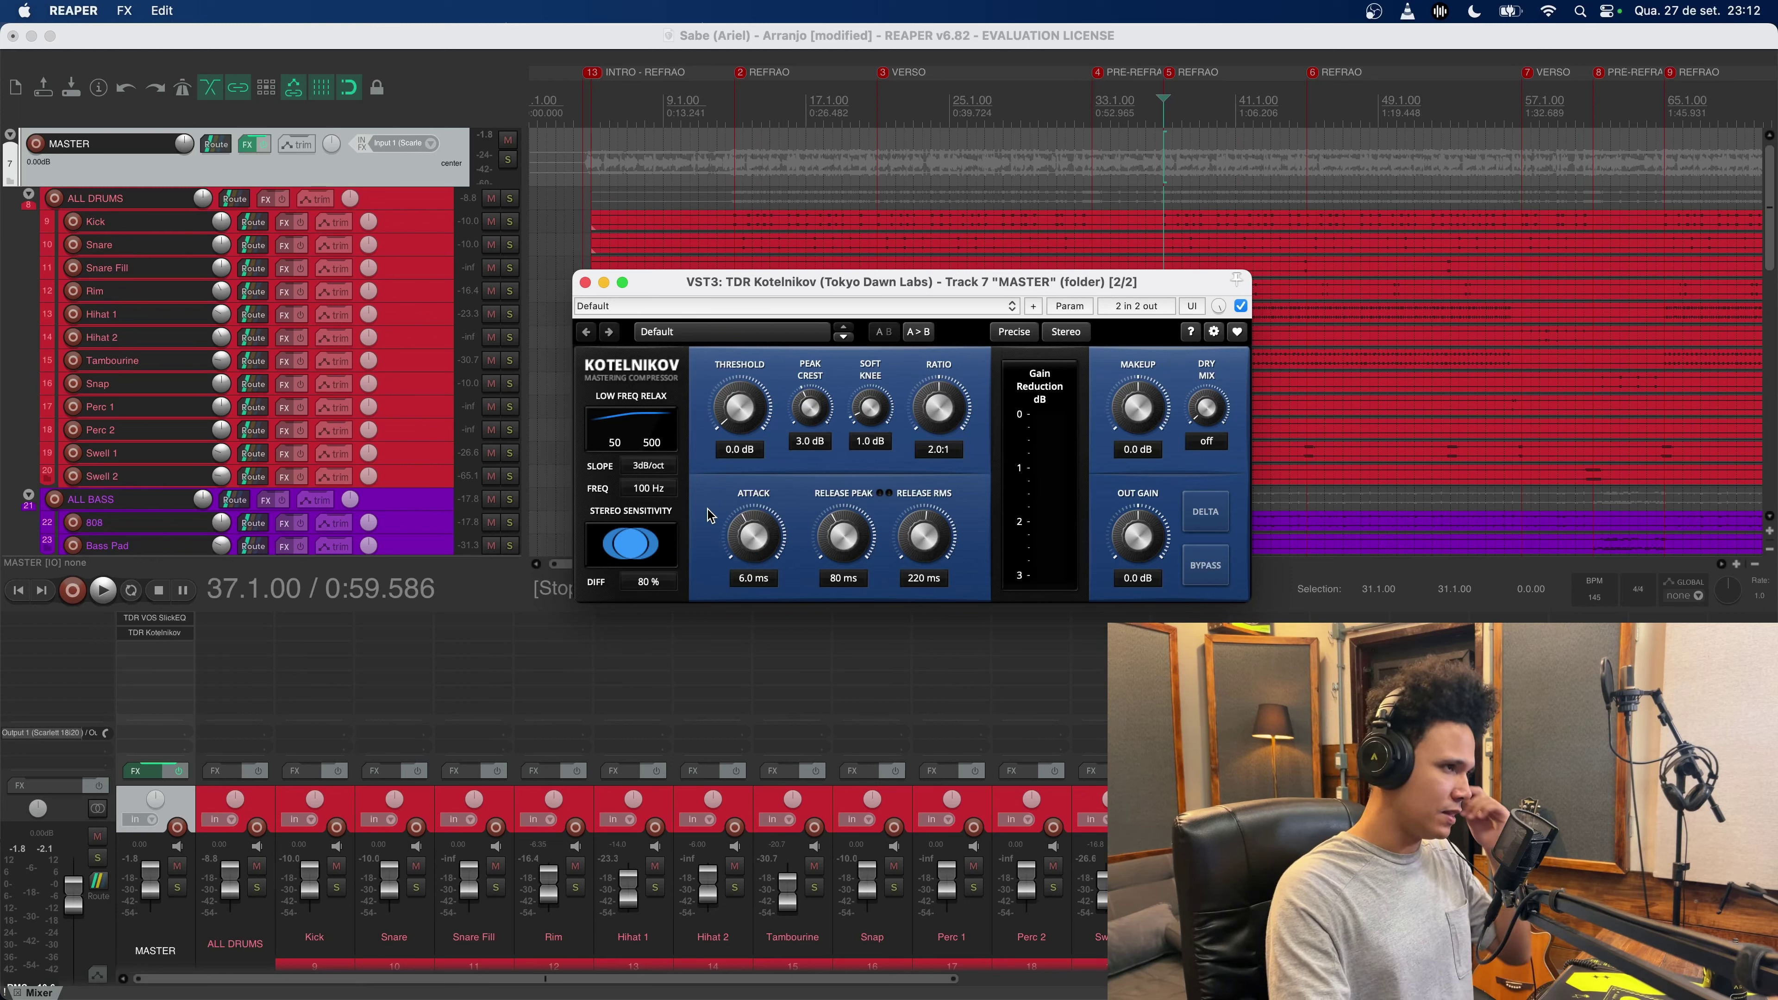
click(739, 335)
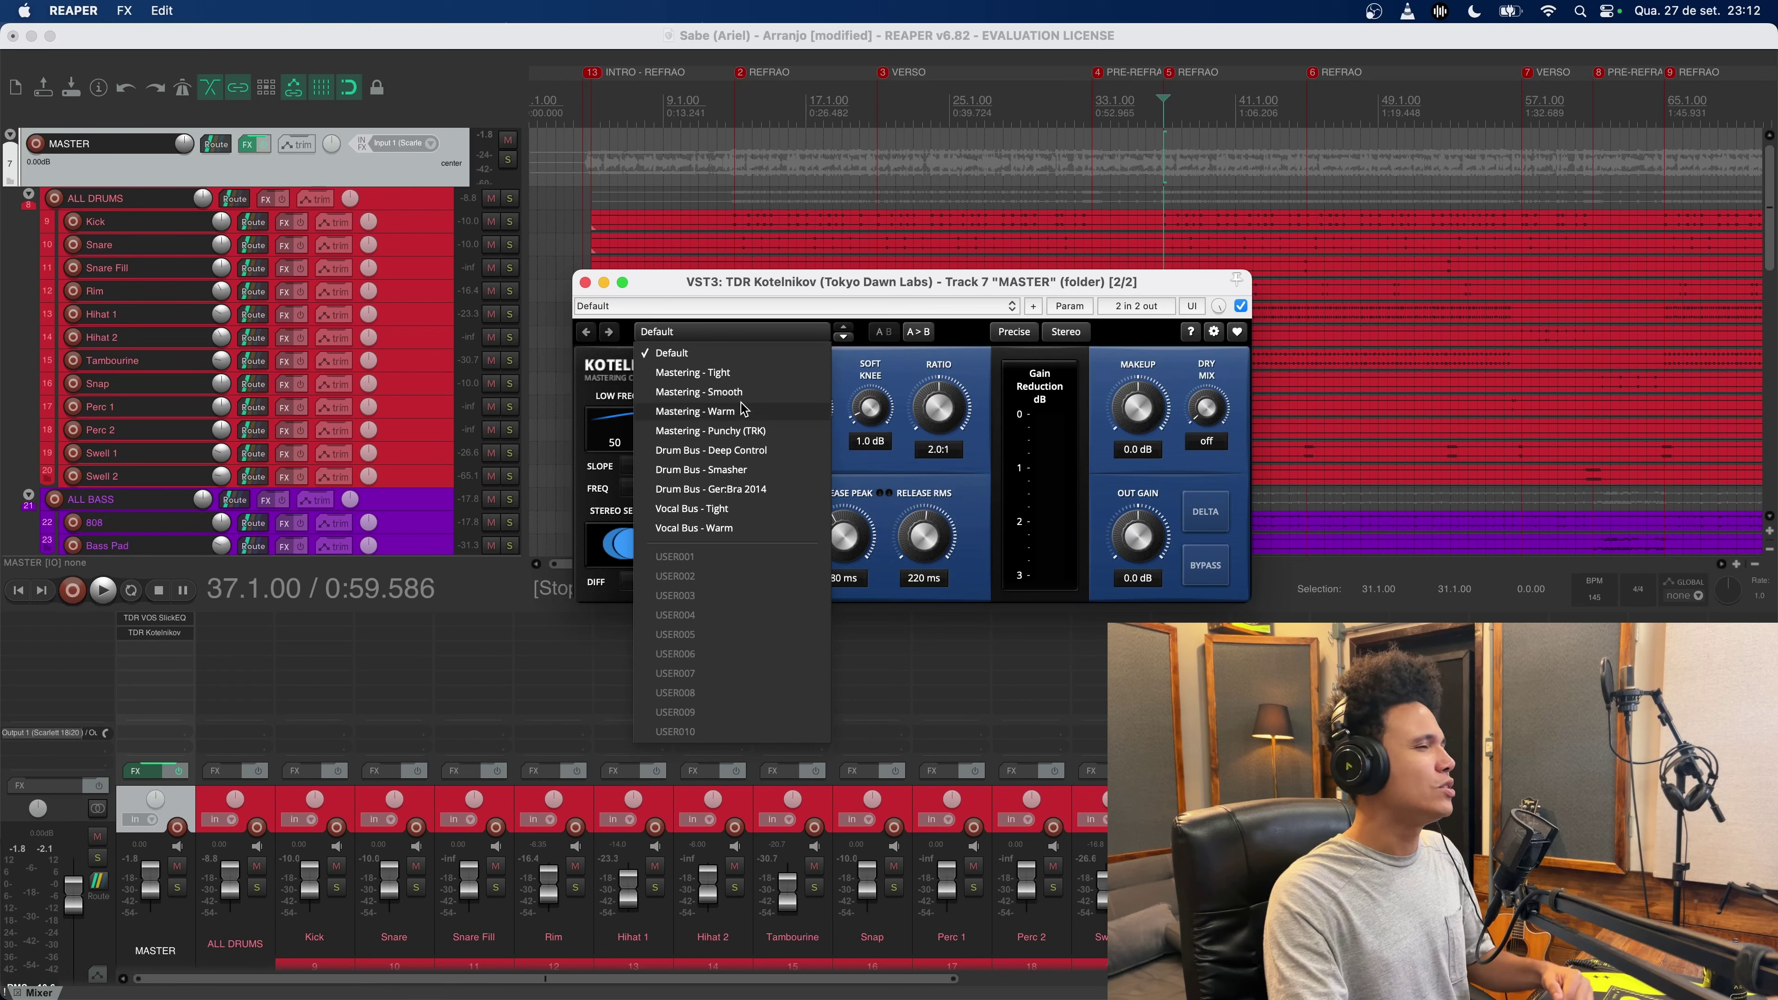
click(743, 378)
drag(933, 288, 815, 312)
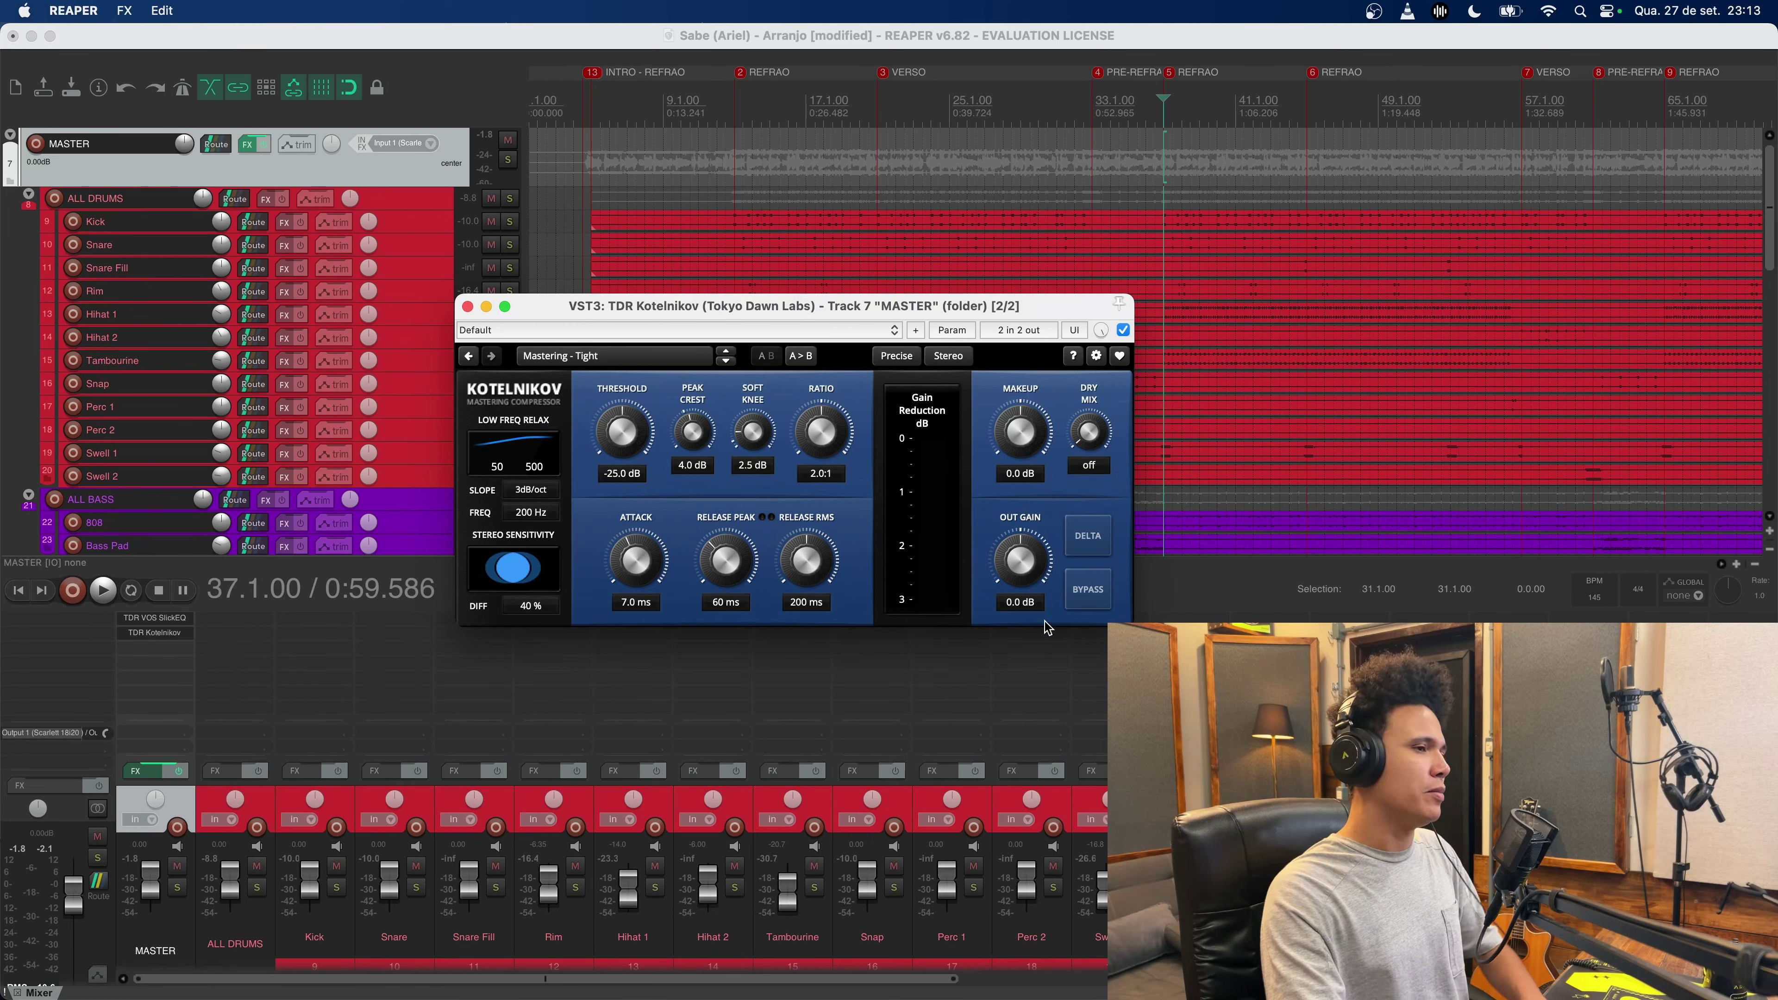
Step: Play the mix briefly from 37.1.00 and check how much gain reduction Kotelnikov applies
click(1163, 120)
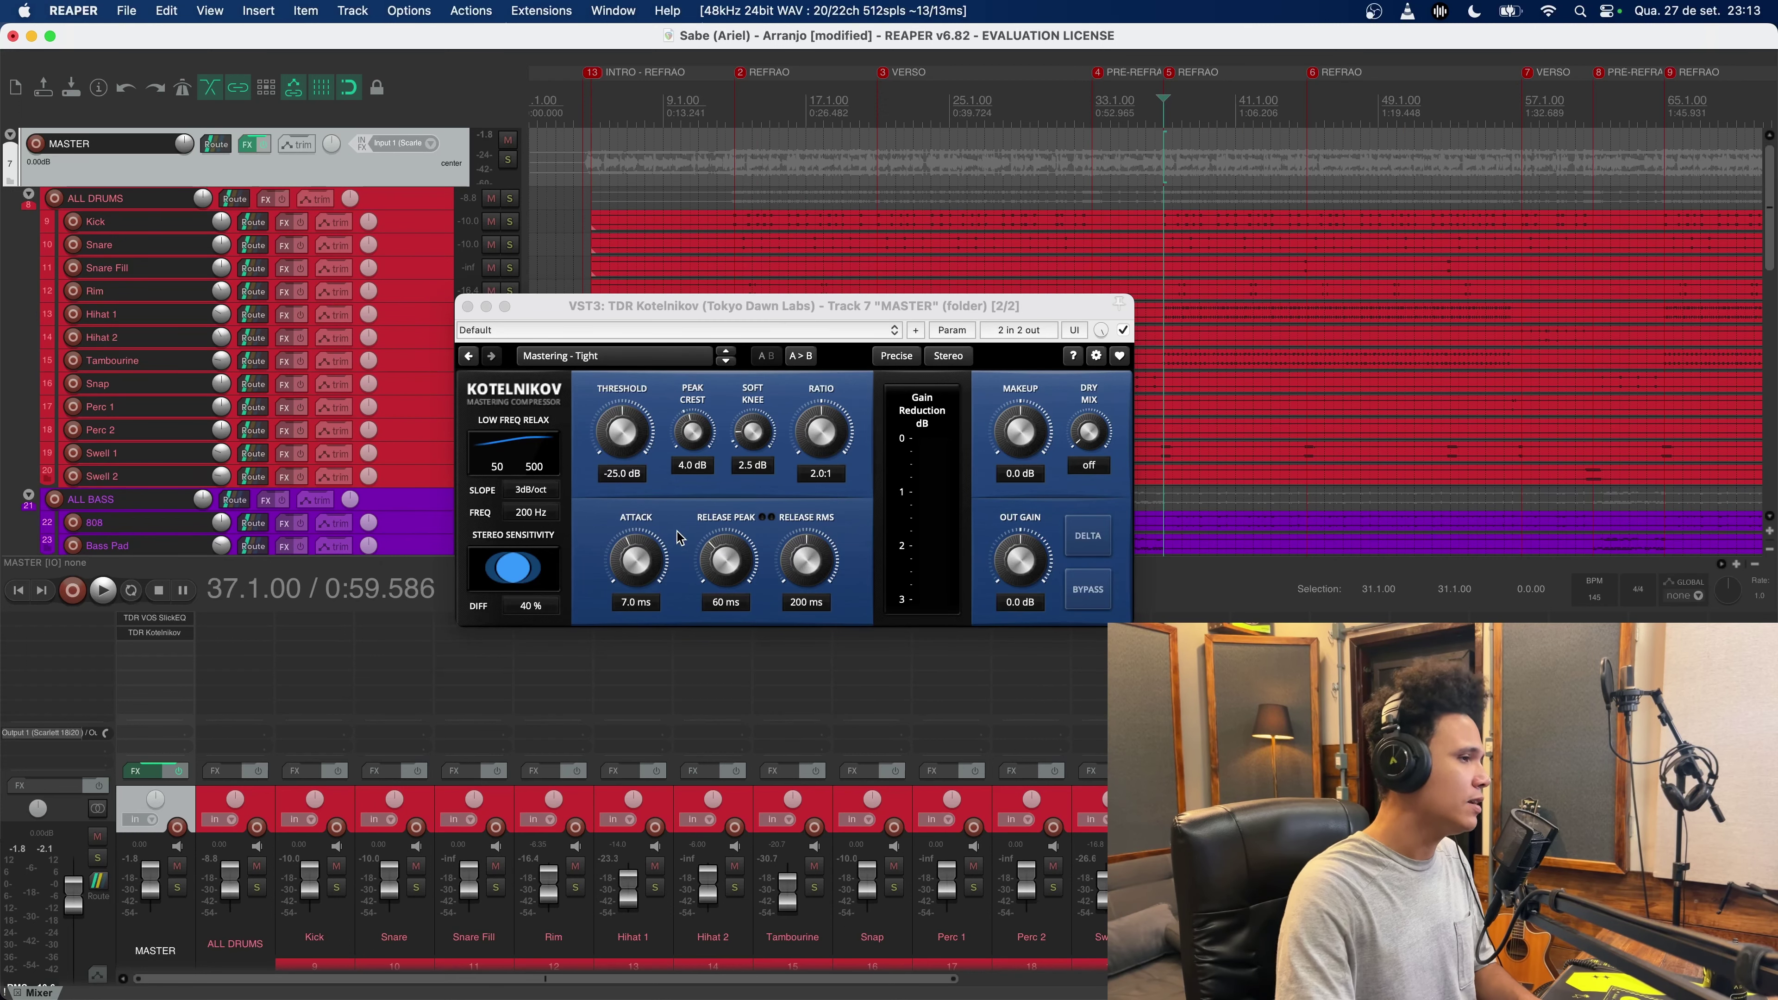
drag(735, 314, 807, 265)
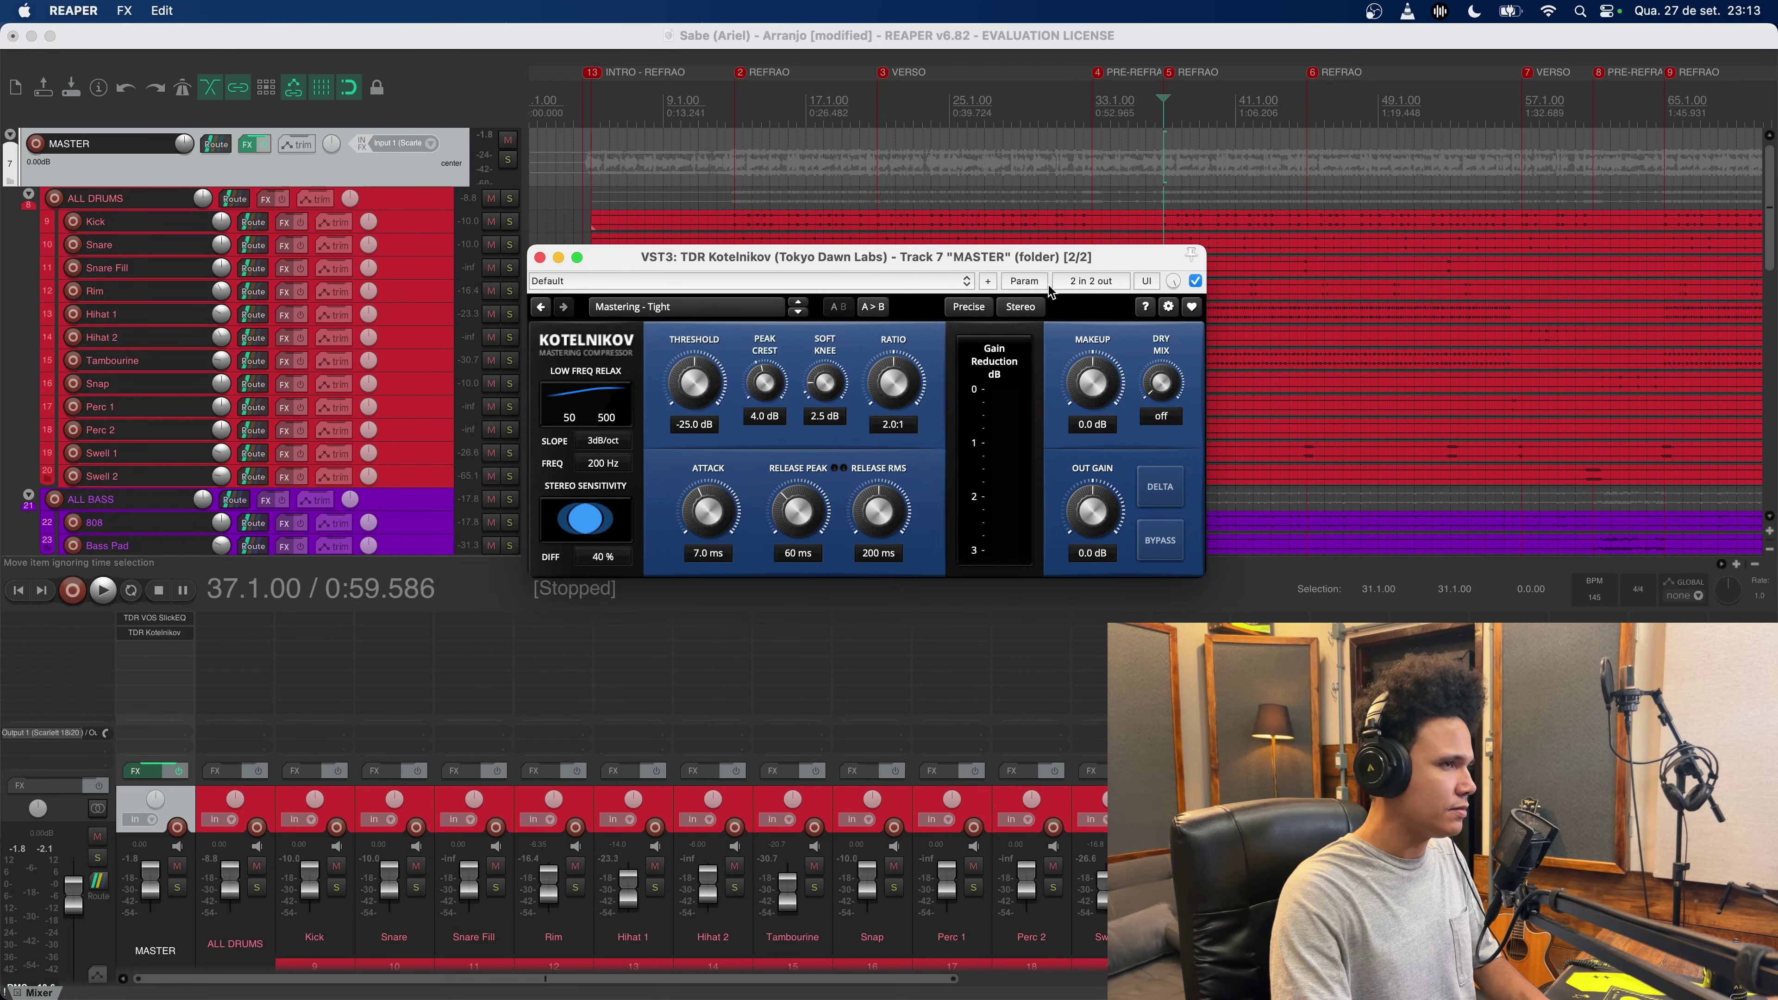
key(space)
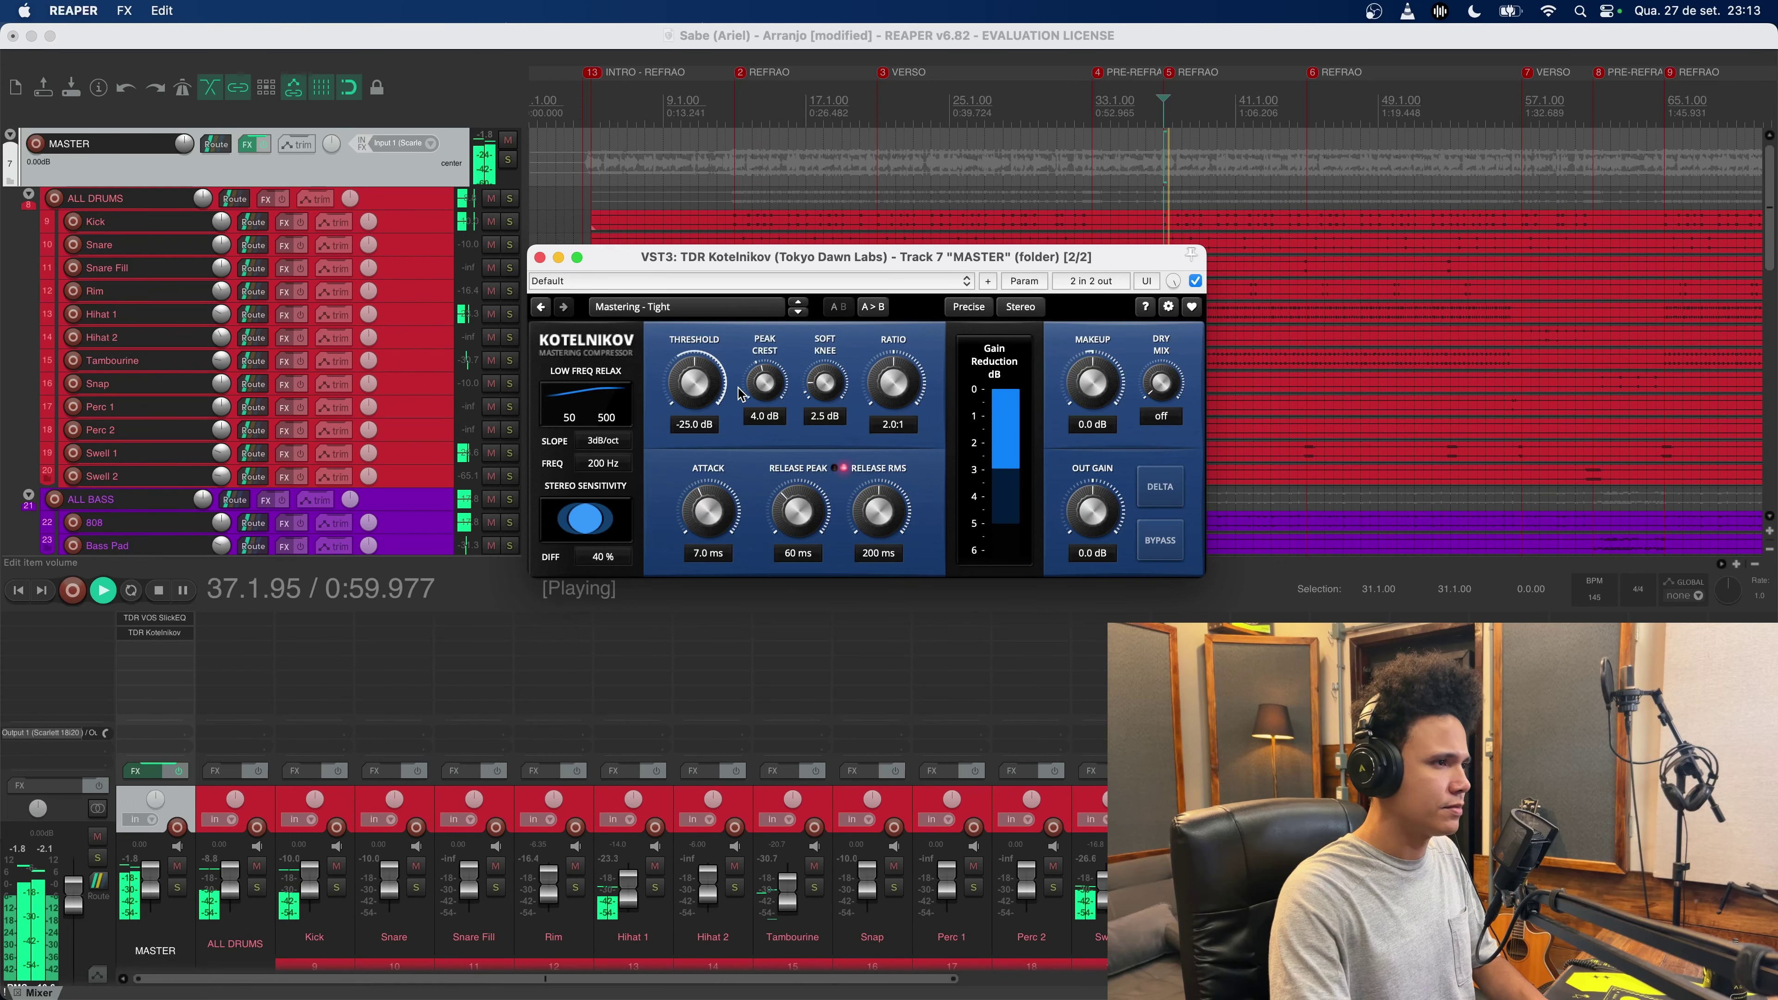
key(space)
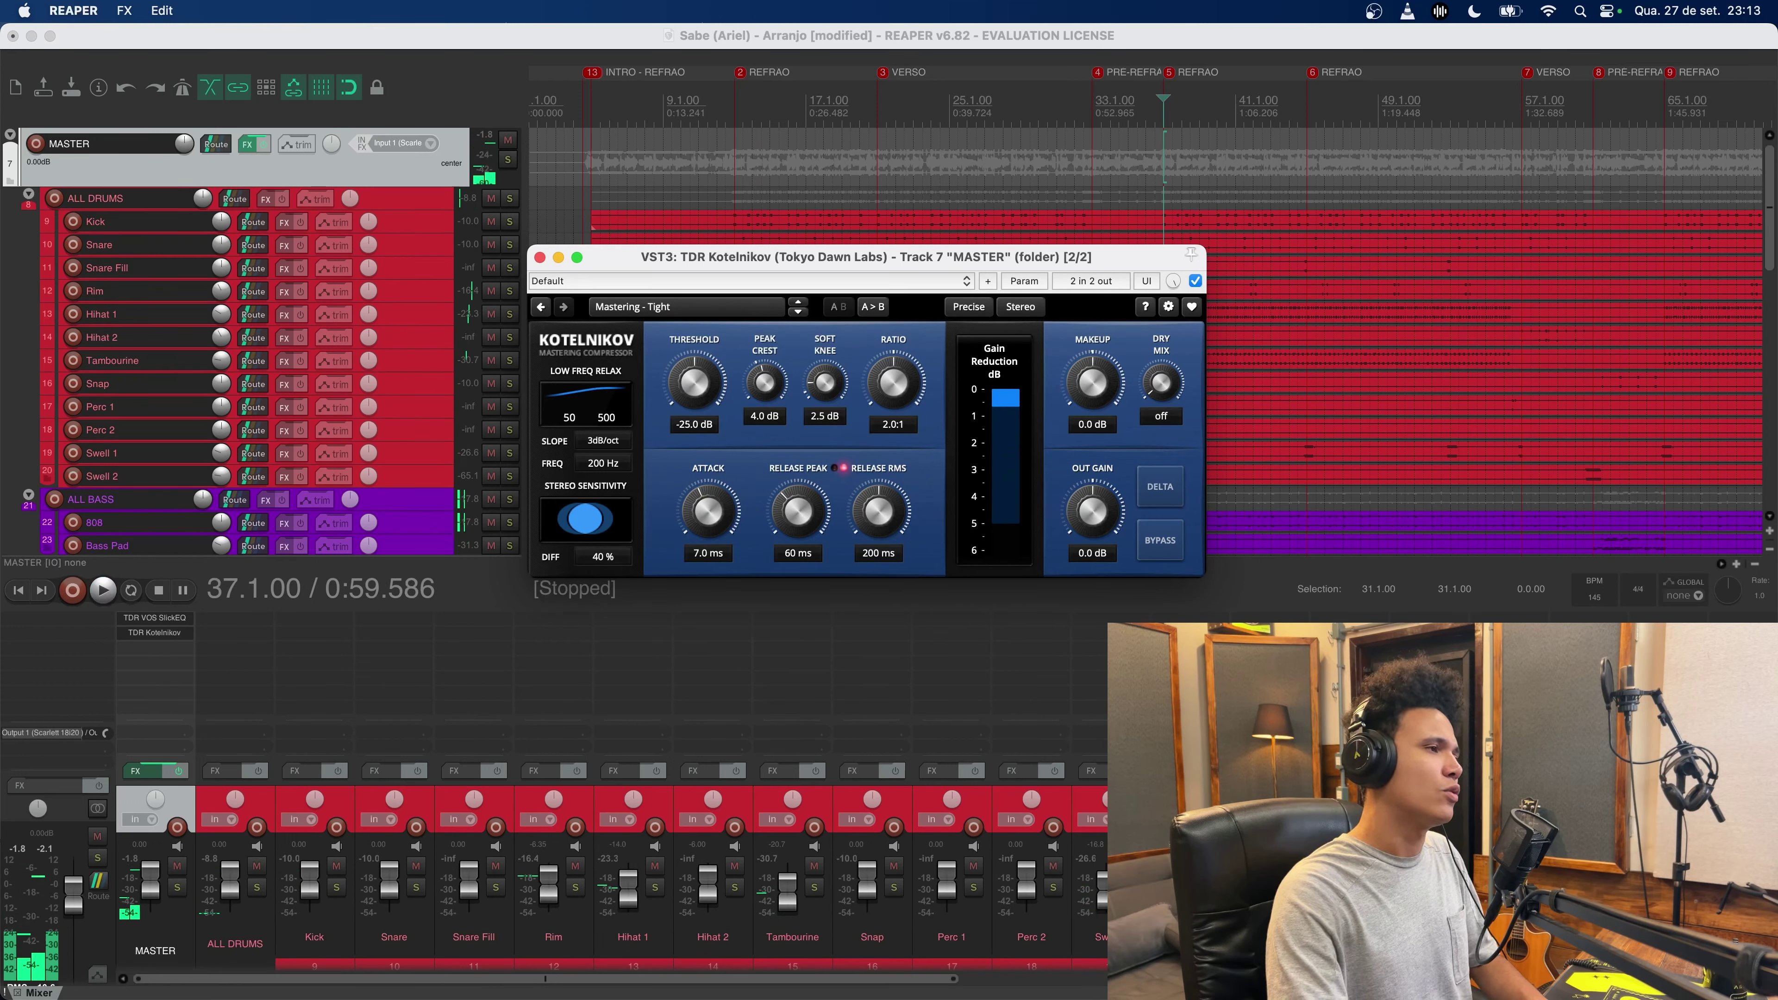
Step: Set Kotelnikov's threshold to -21.0 dB while listening to the mix from 37.1.00
drag(698, 388, 698, 375)
key(space)
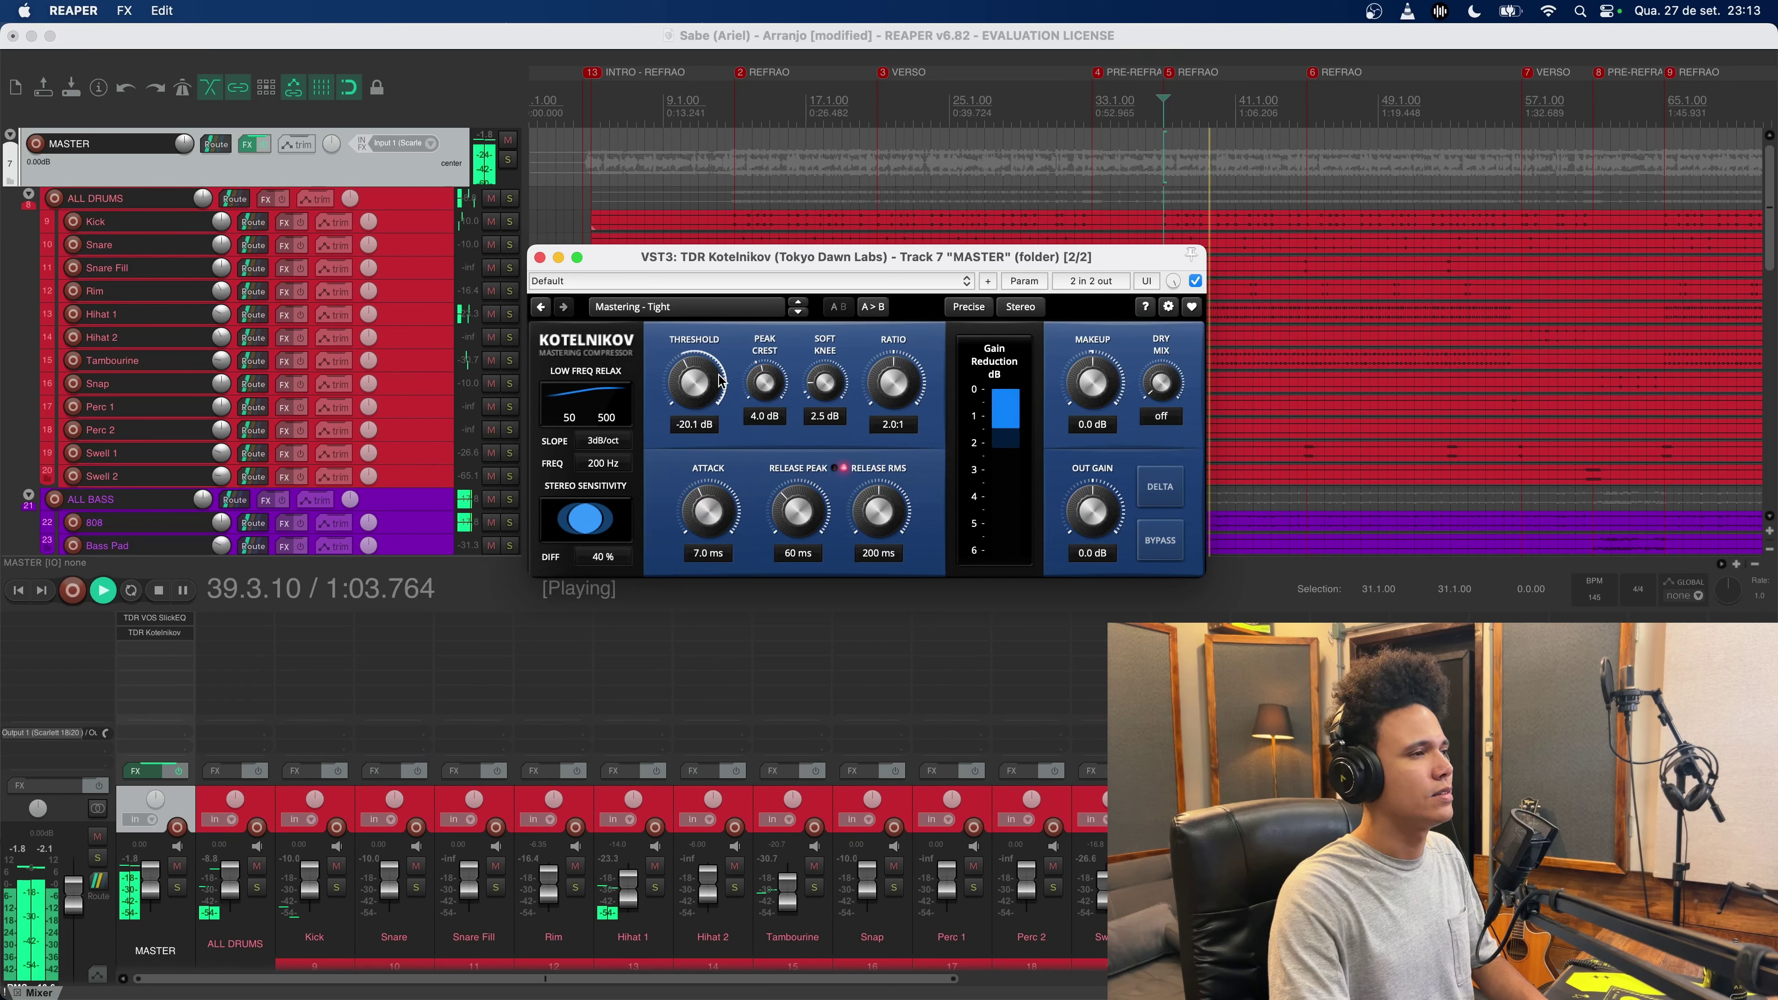
mouse_move(721, 380)
mouse_down()
mouse_move(721, 398)
mouse_move(695, 382)
mouse_up()
key(space)
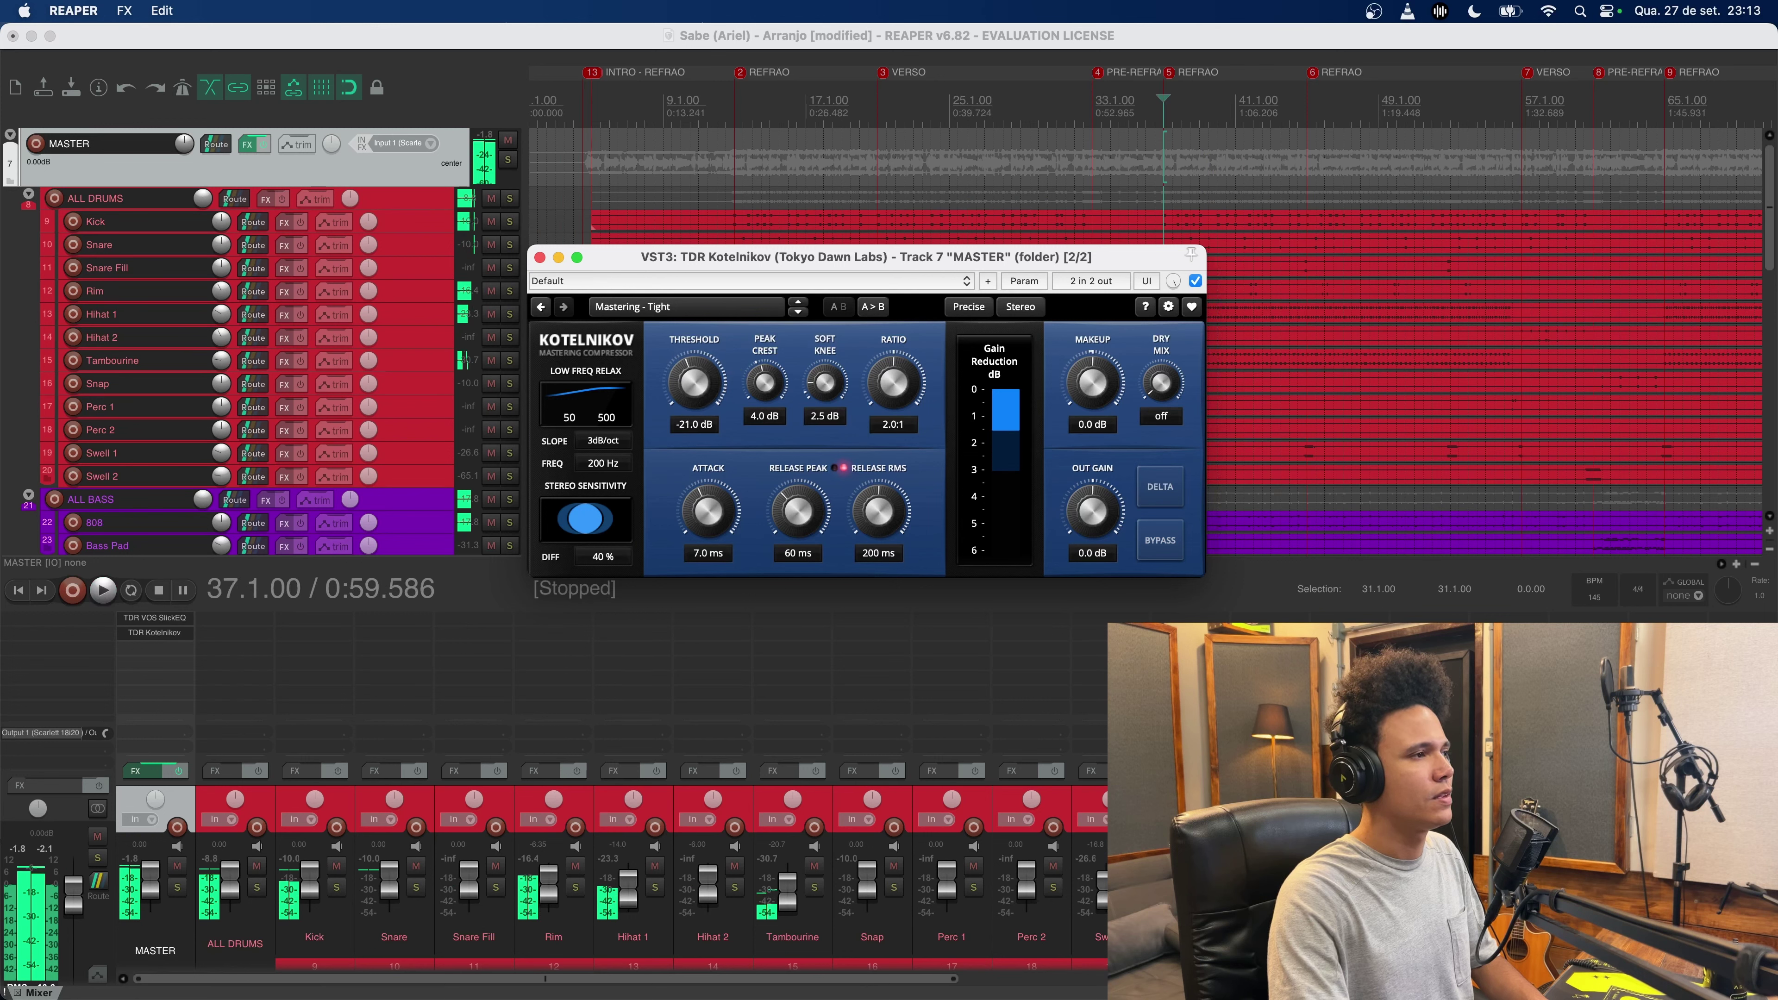
key(space)
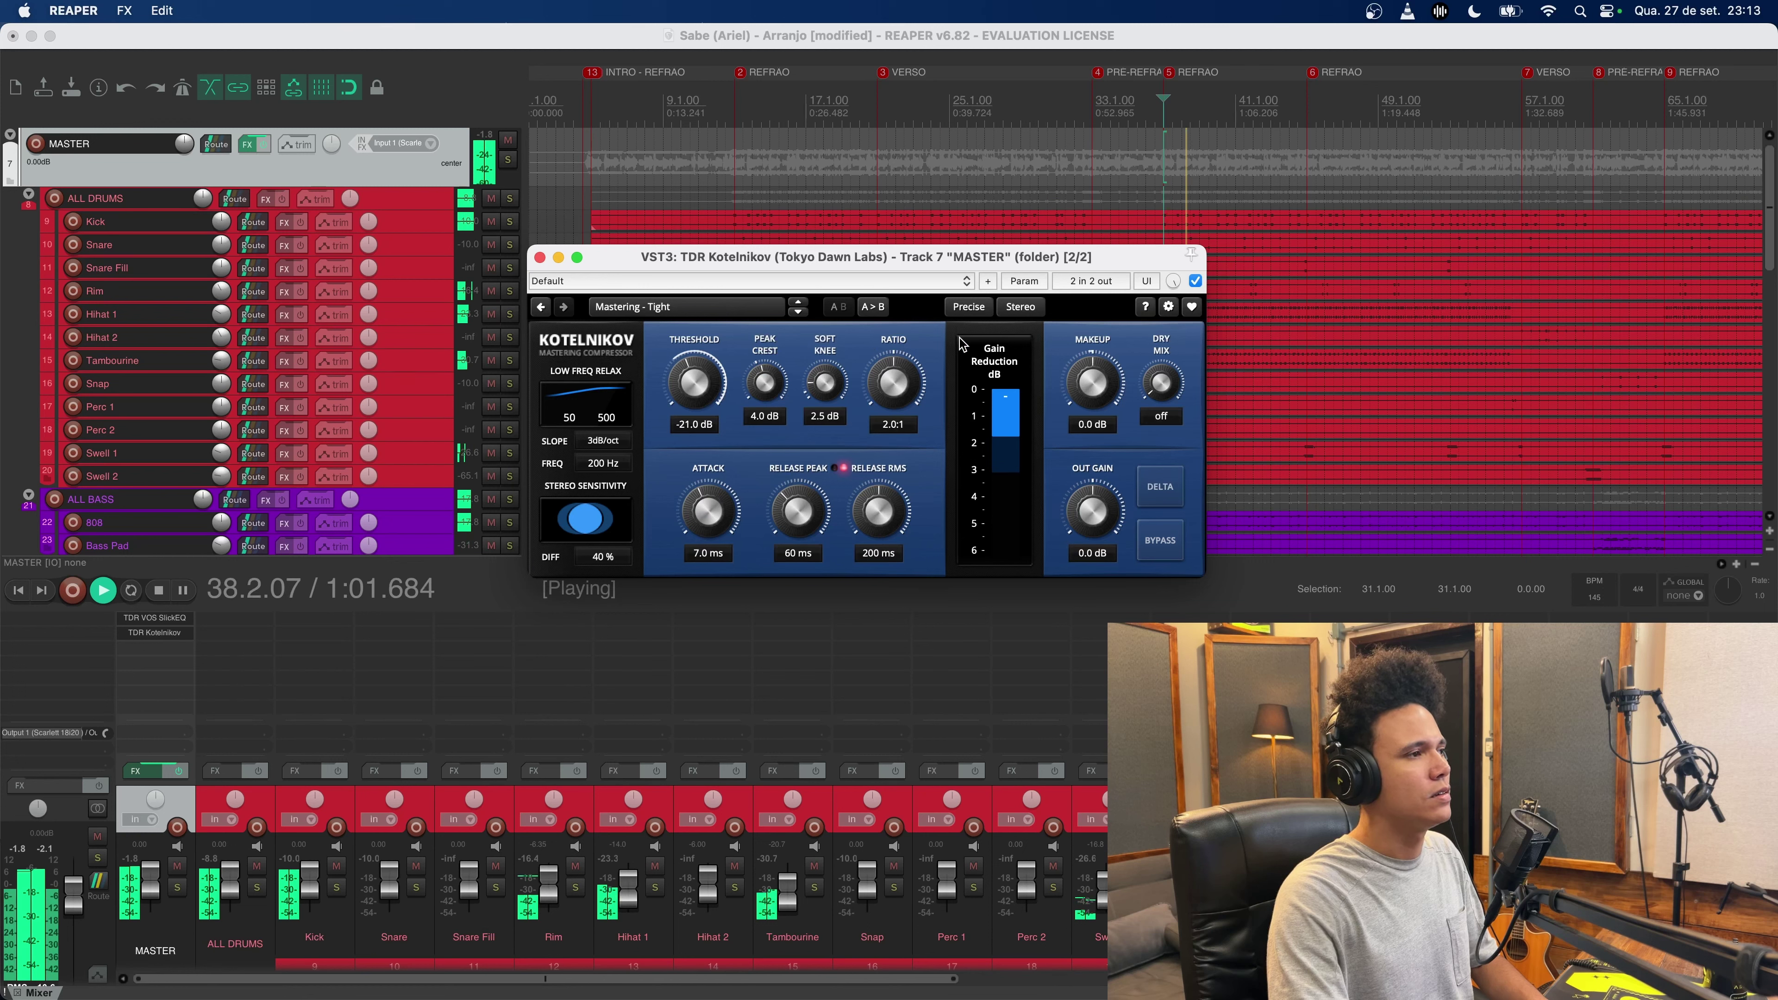
key(space)
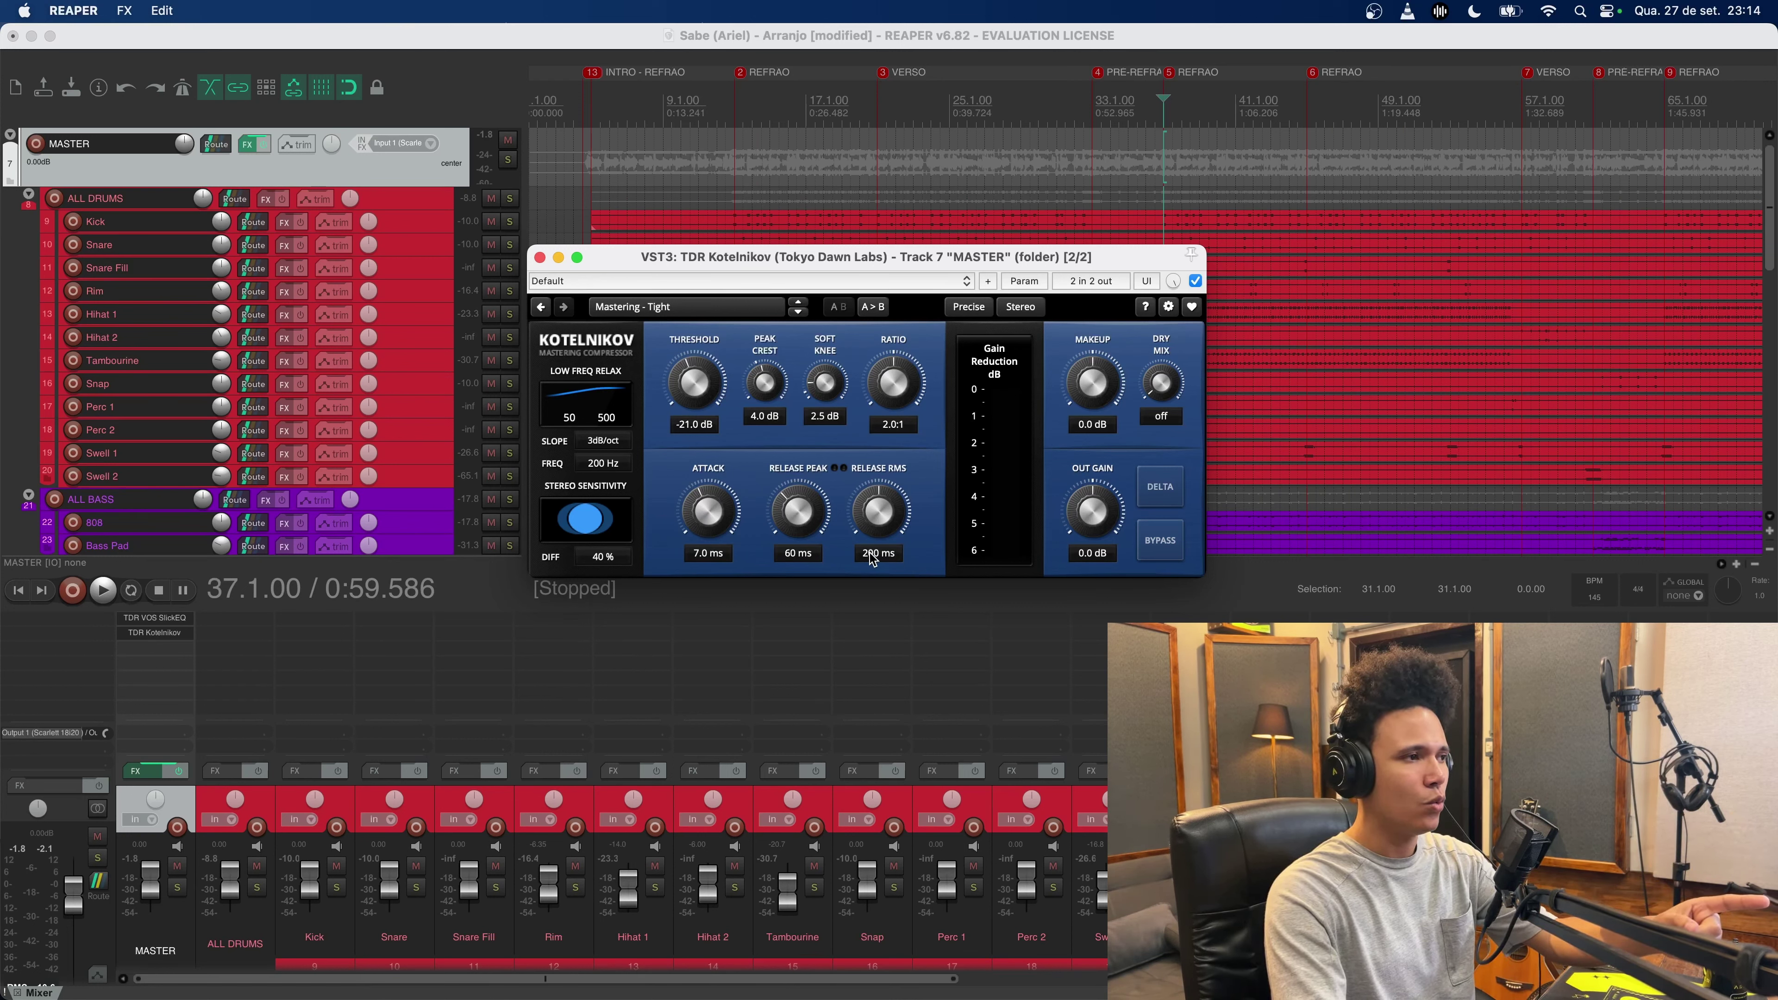
Step: Set Kotelnikov's Release RMS to 220 ms and its Low Freq Relax frequency to 500 Hz, keeping the 3dB/oct slope
drag(874, 559, 874, 573)
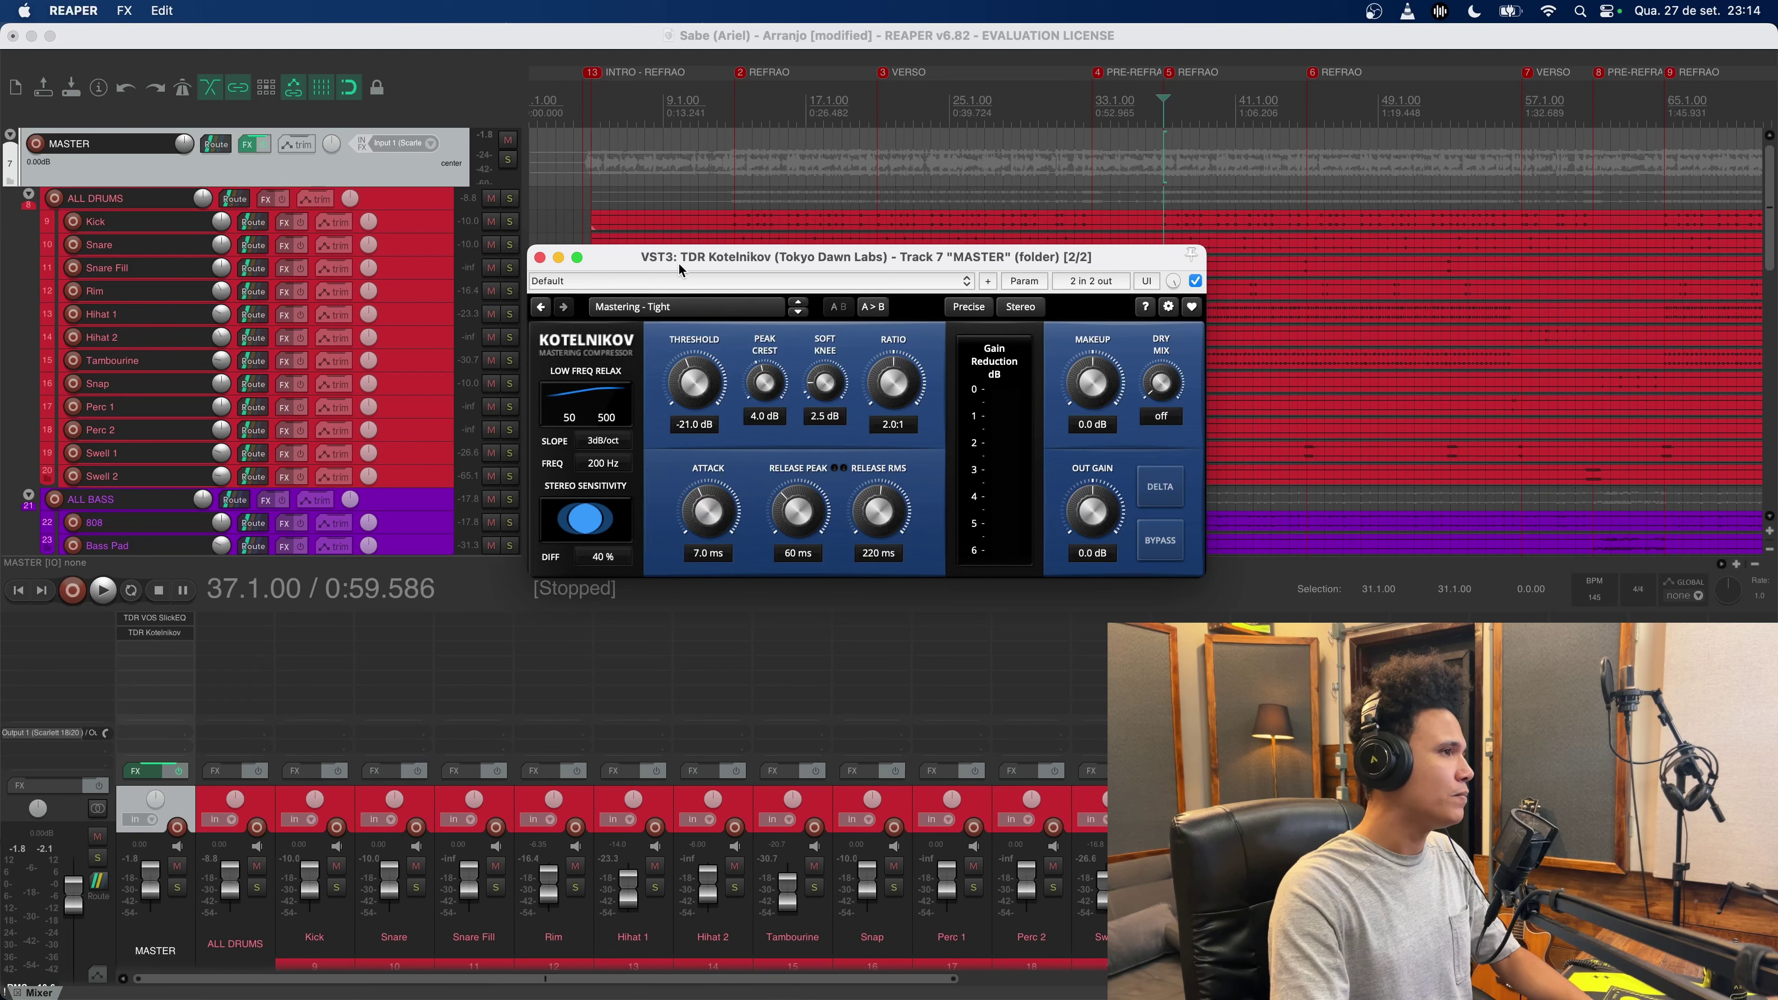
drag(679, 267, 720, 272)
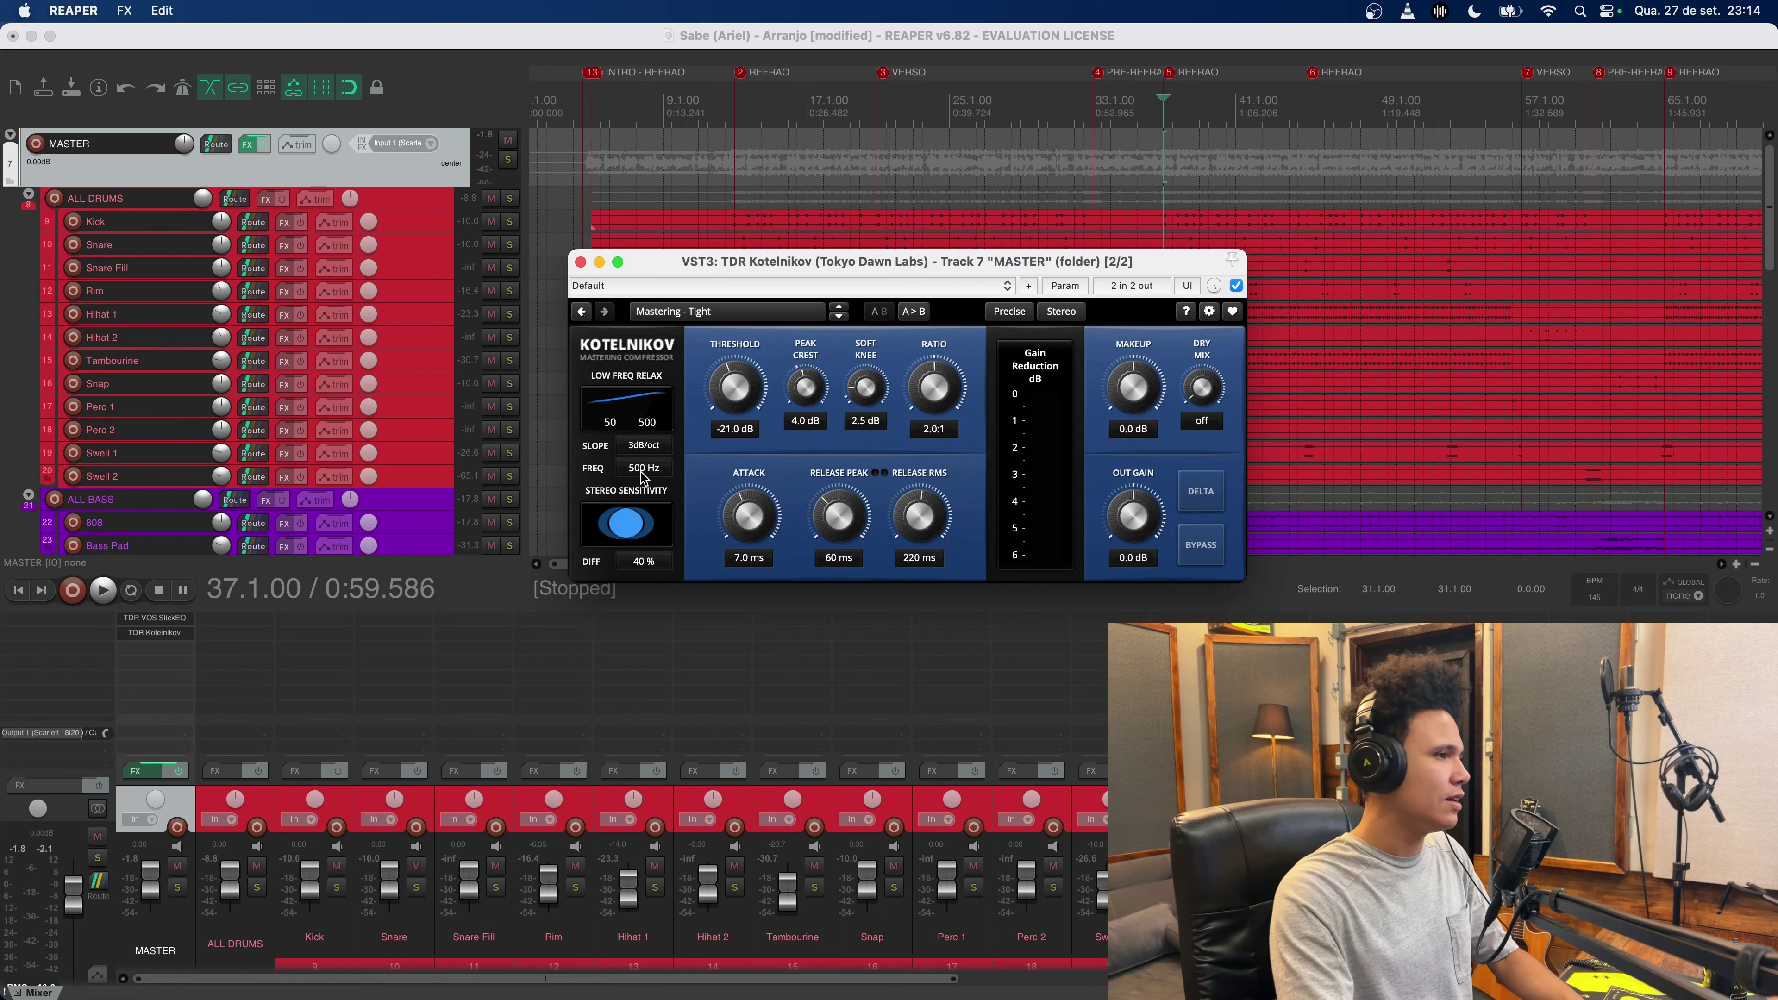
click(650, 446)
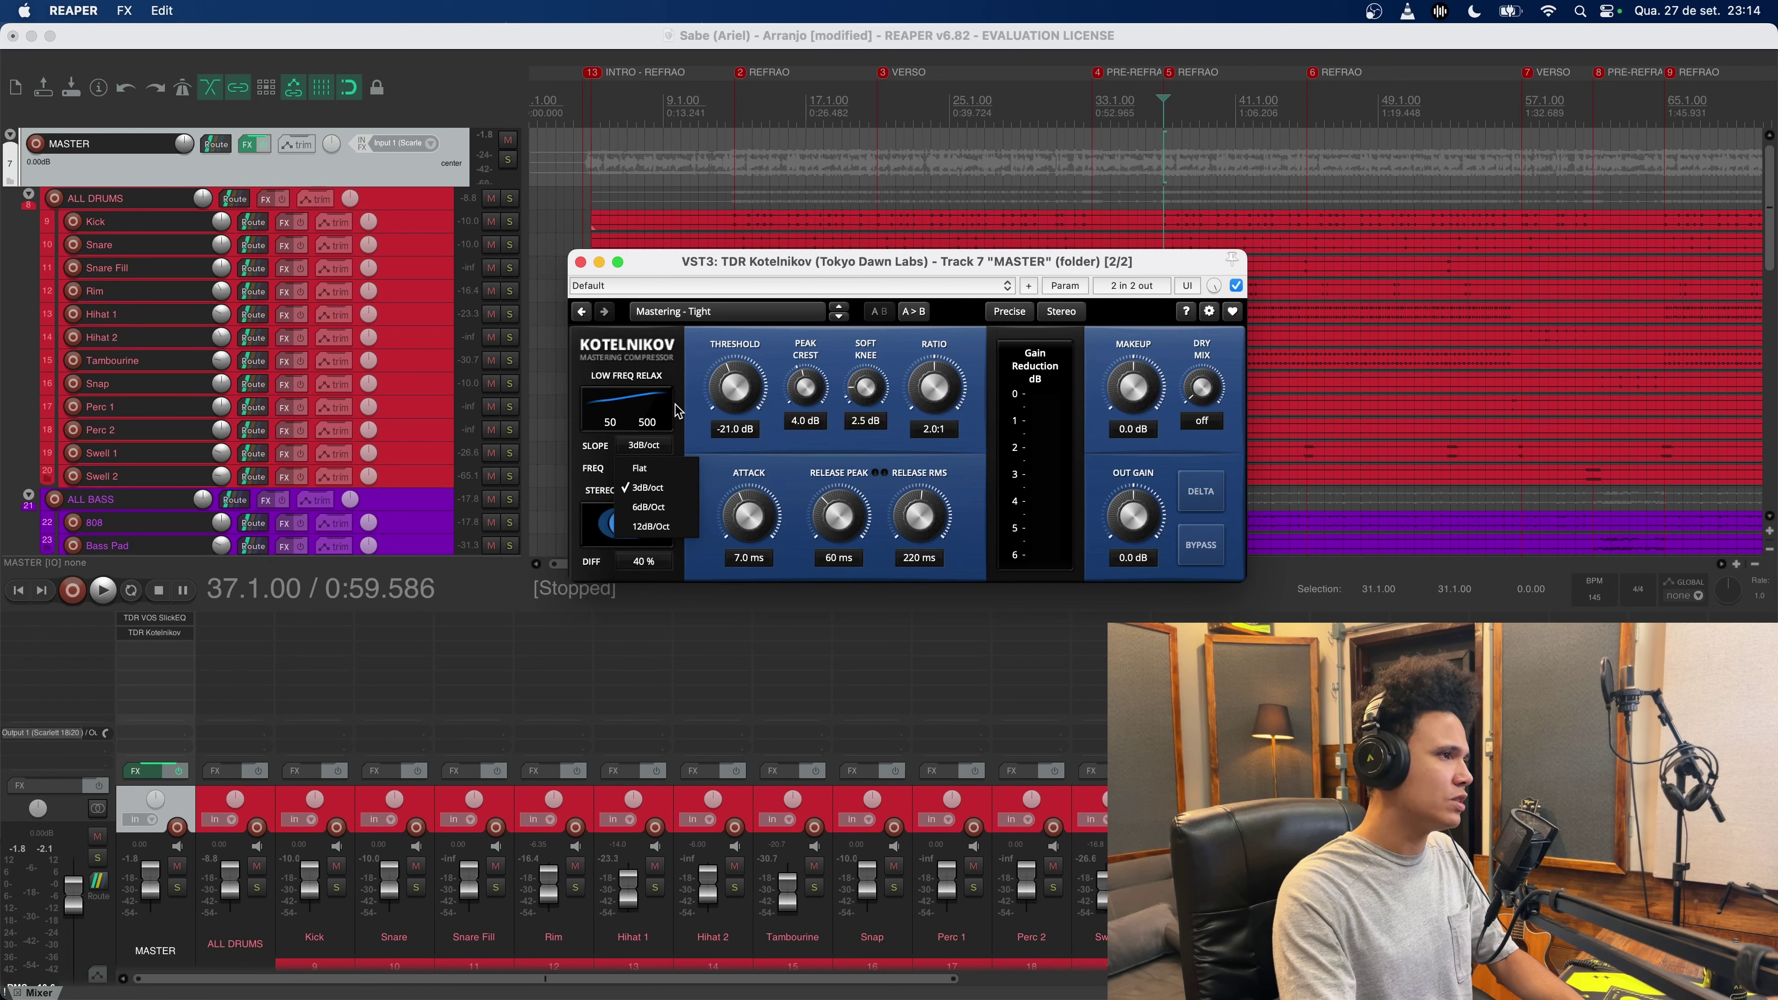
click(683, 416)
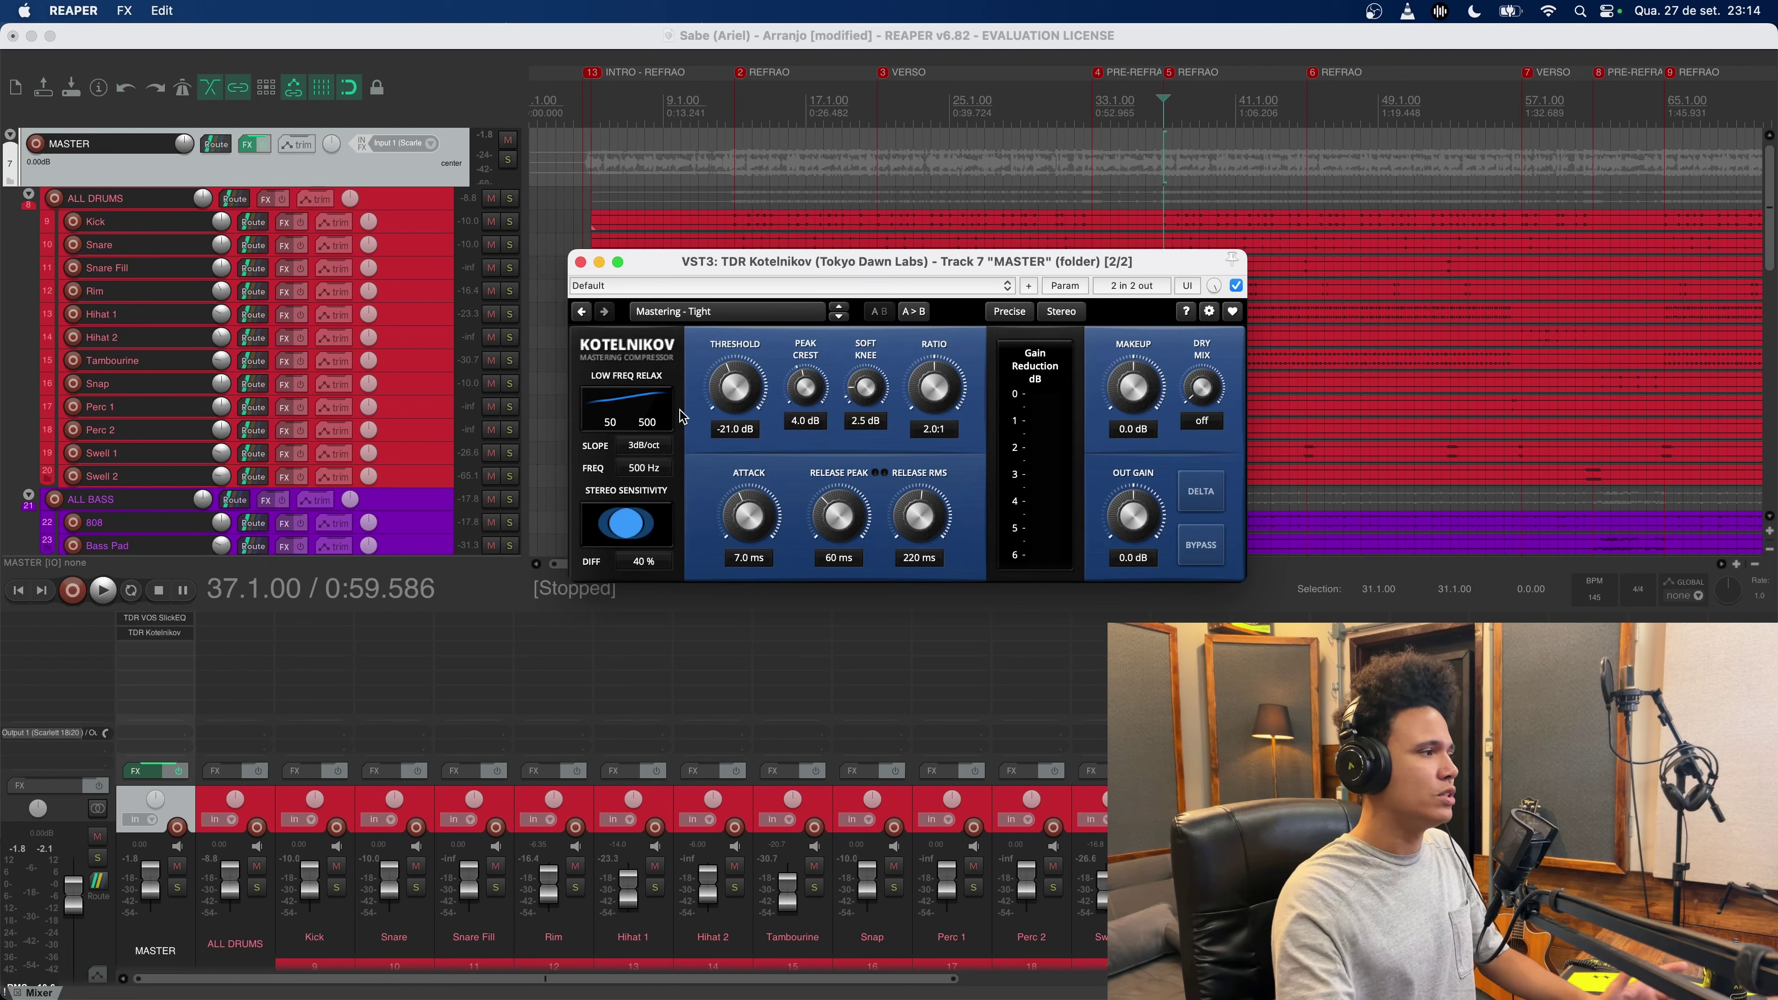
Step: Add TDR Nova to the MASTER track and enable its high-pass filter at 139 Hz with a 6dB/oct slope
click(158, 637)
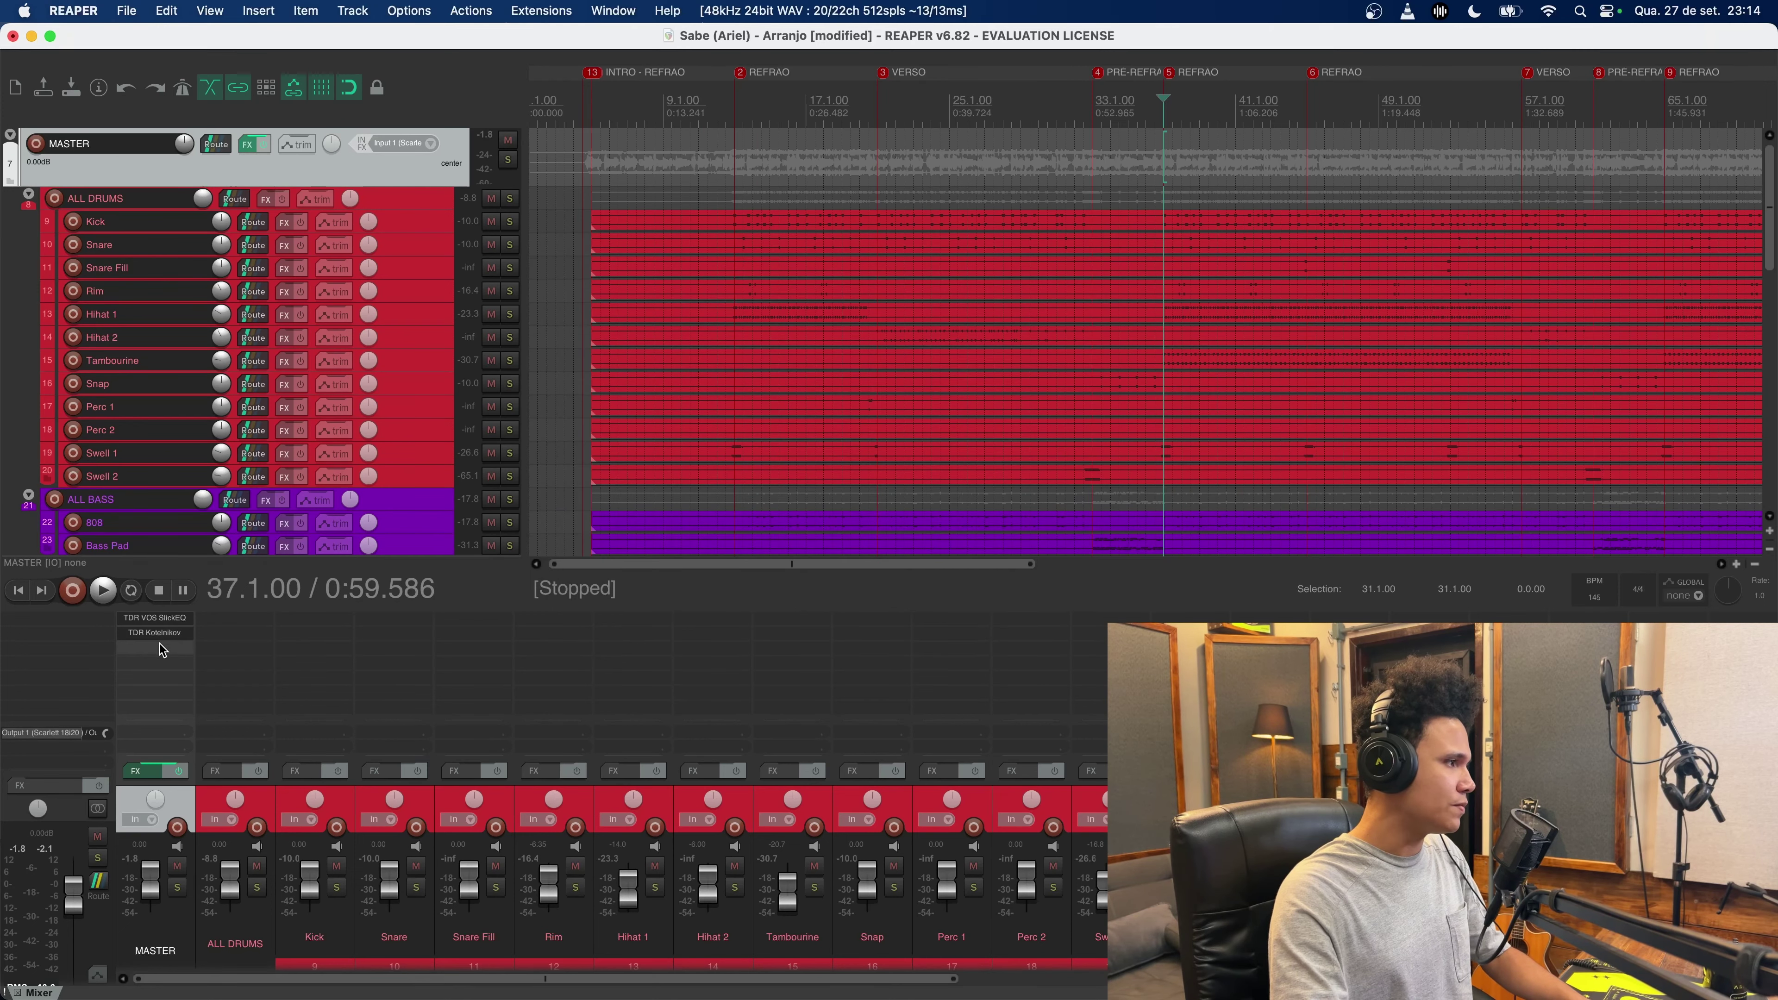
double_click(162, 650)
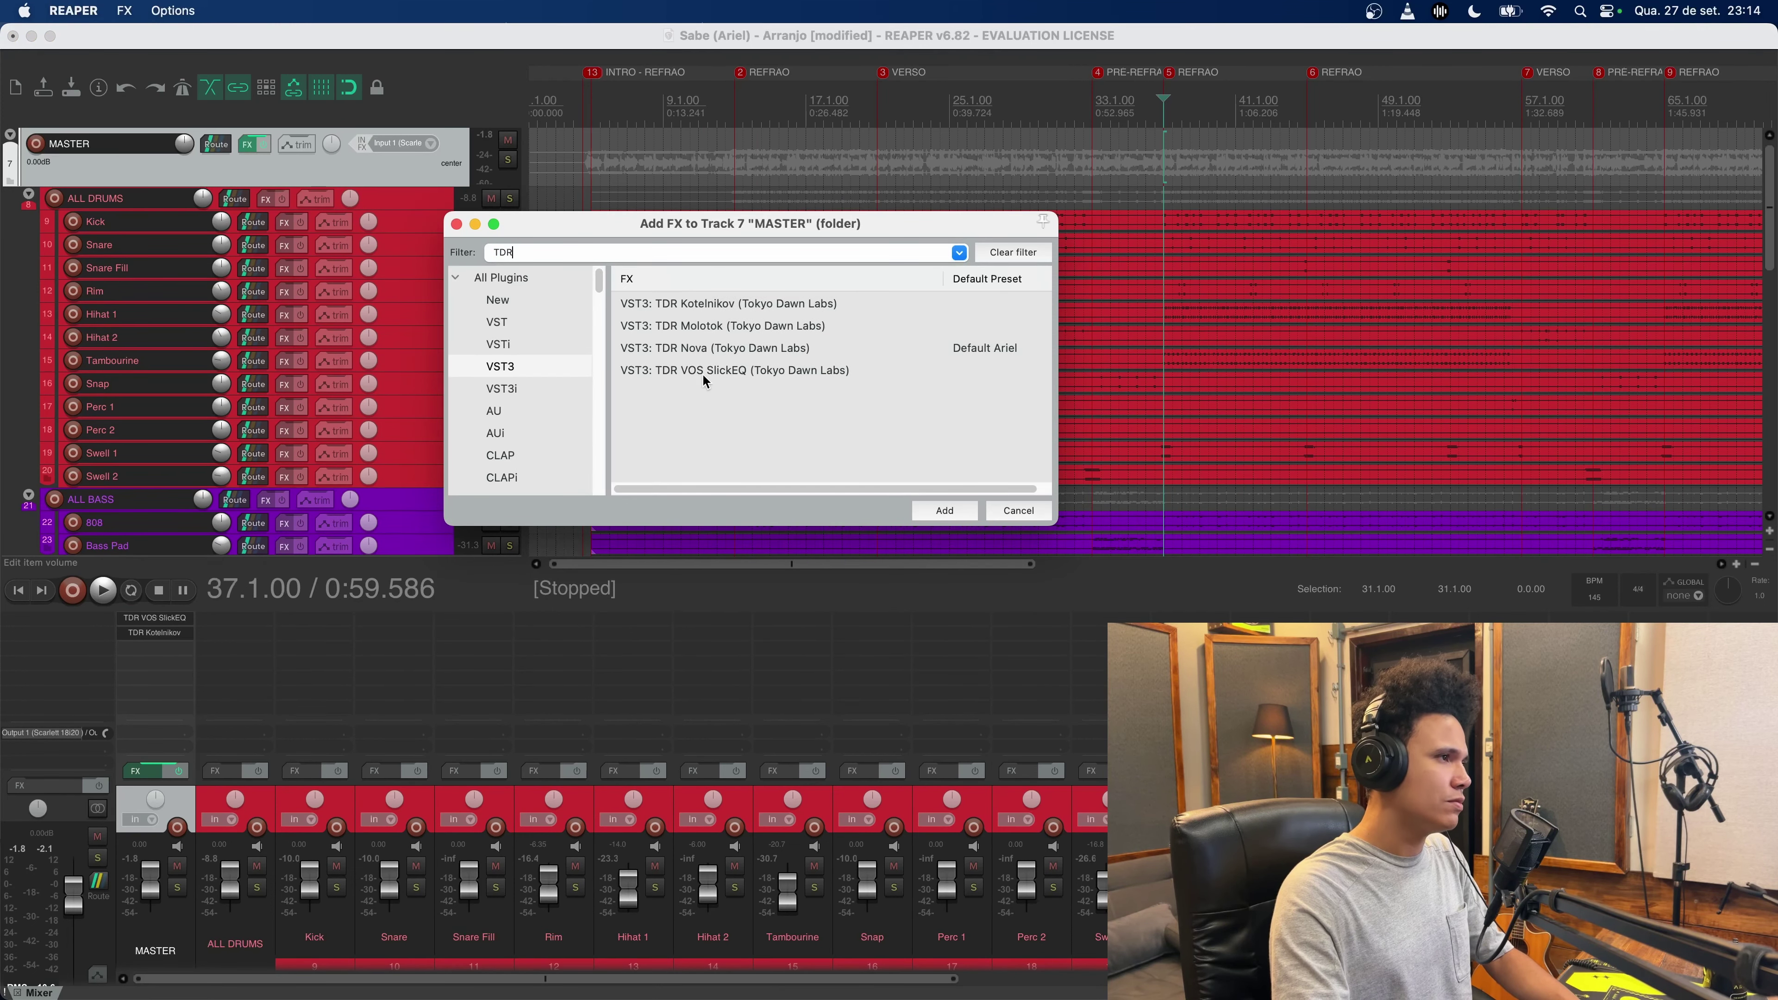
click(732, 350)
double_click(731, 348)
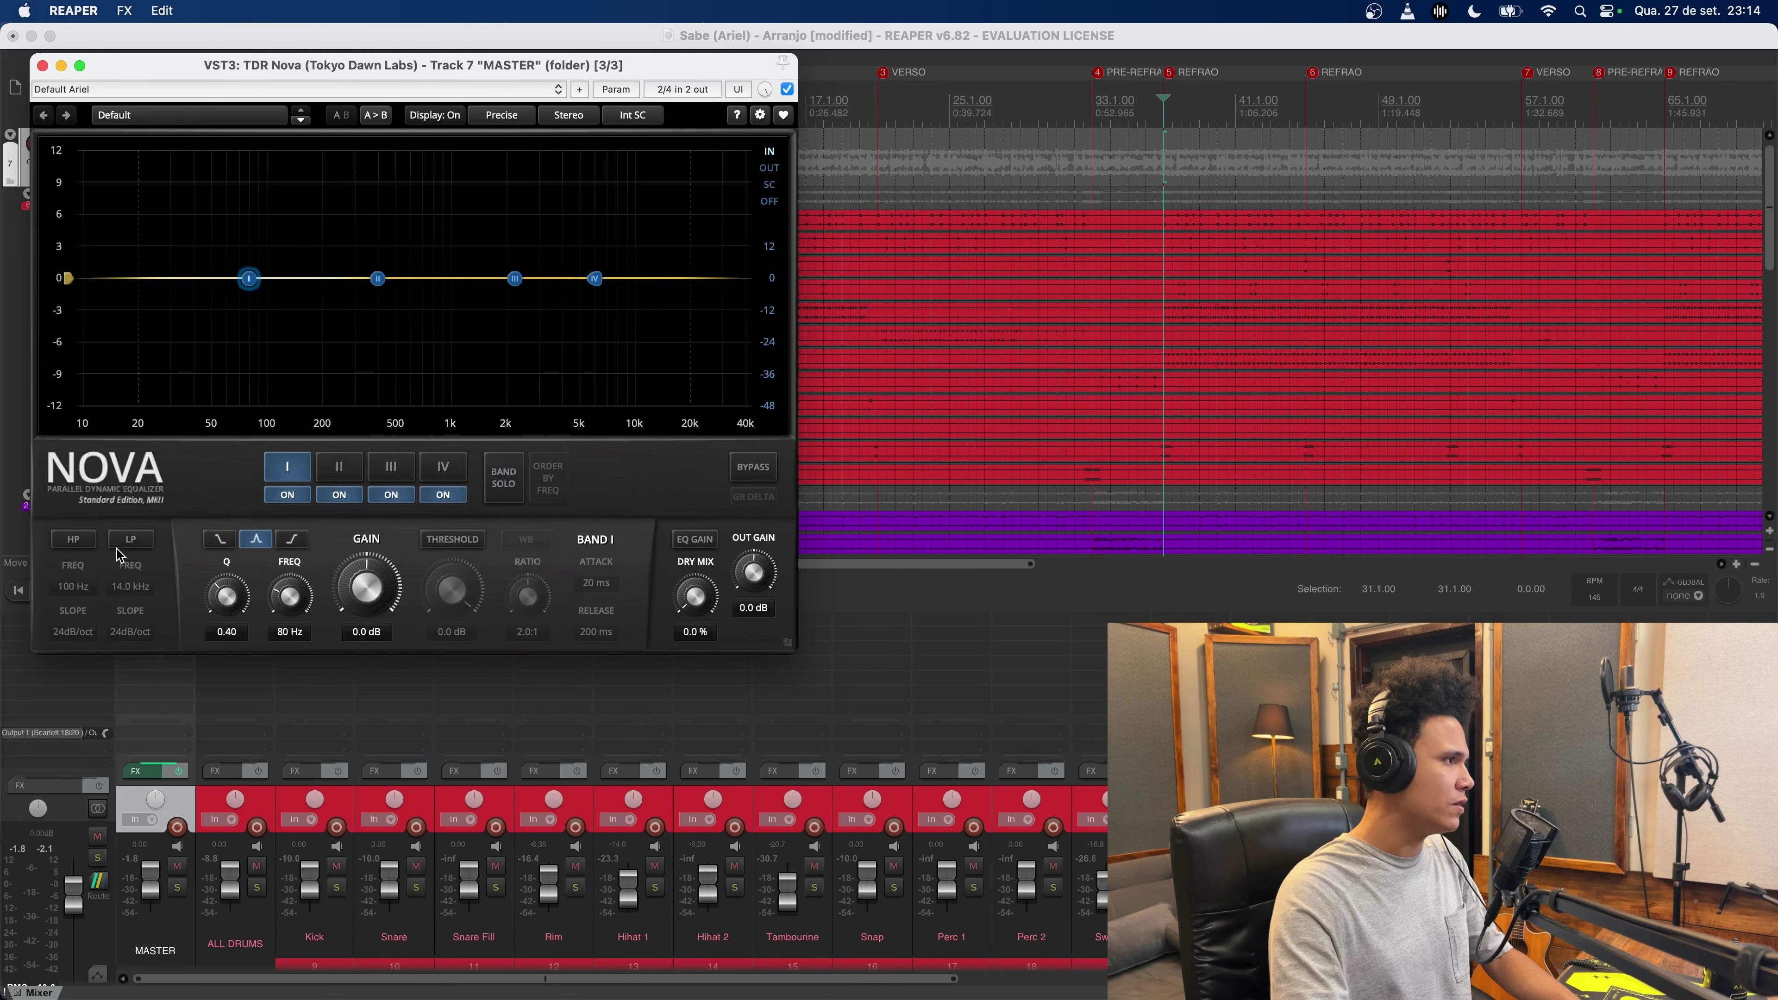
click(72, 539)
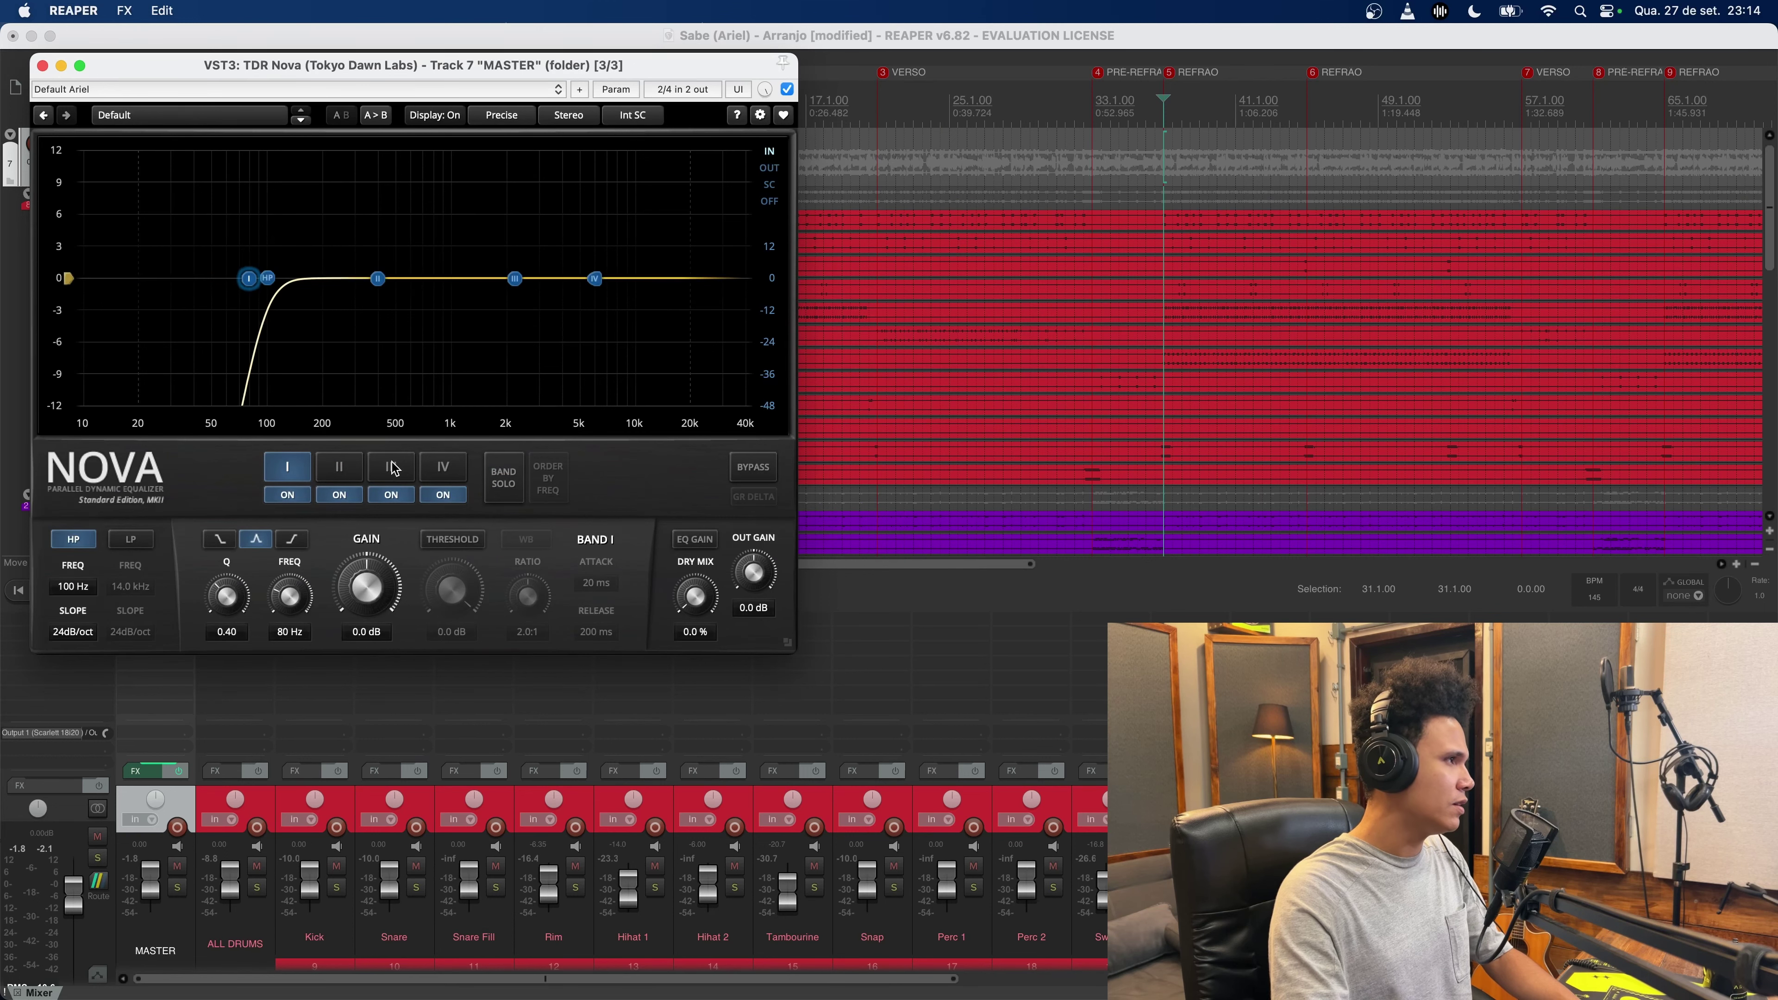
click(71, 632)
click(80, 652)
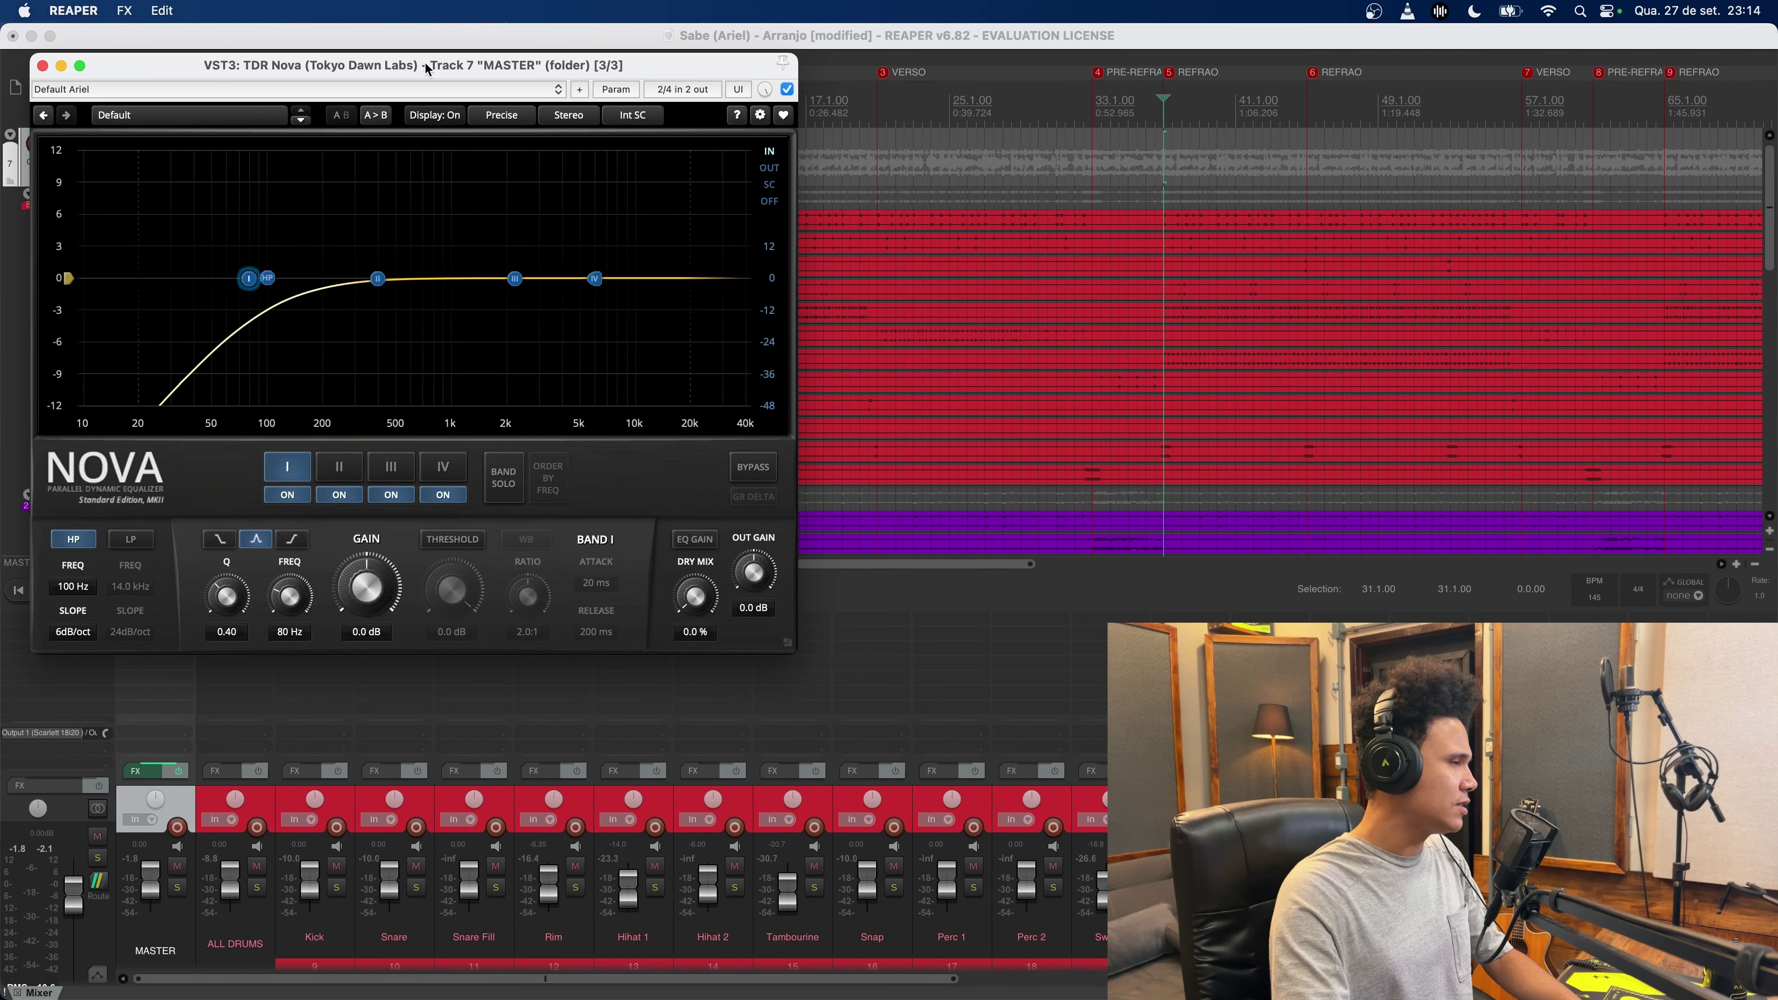
drag(522, 70, 944, 108)
drag(686, 319, 730, 341)
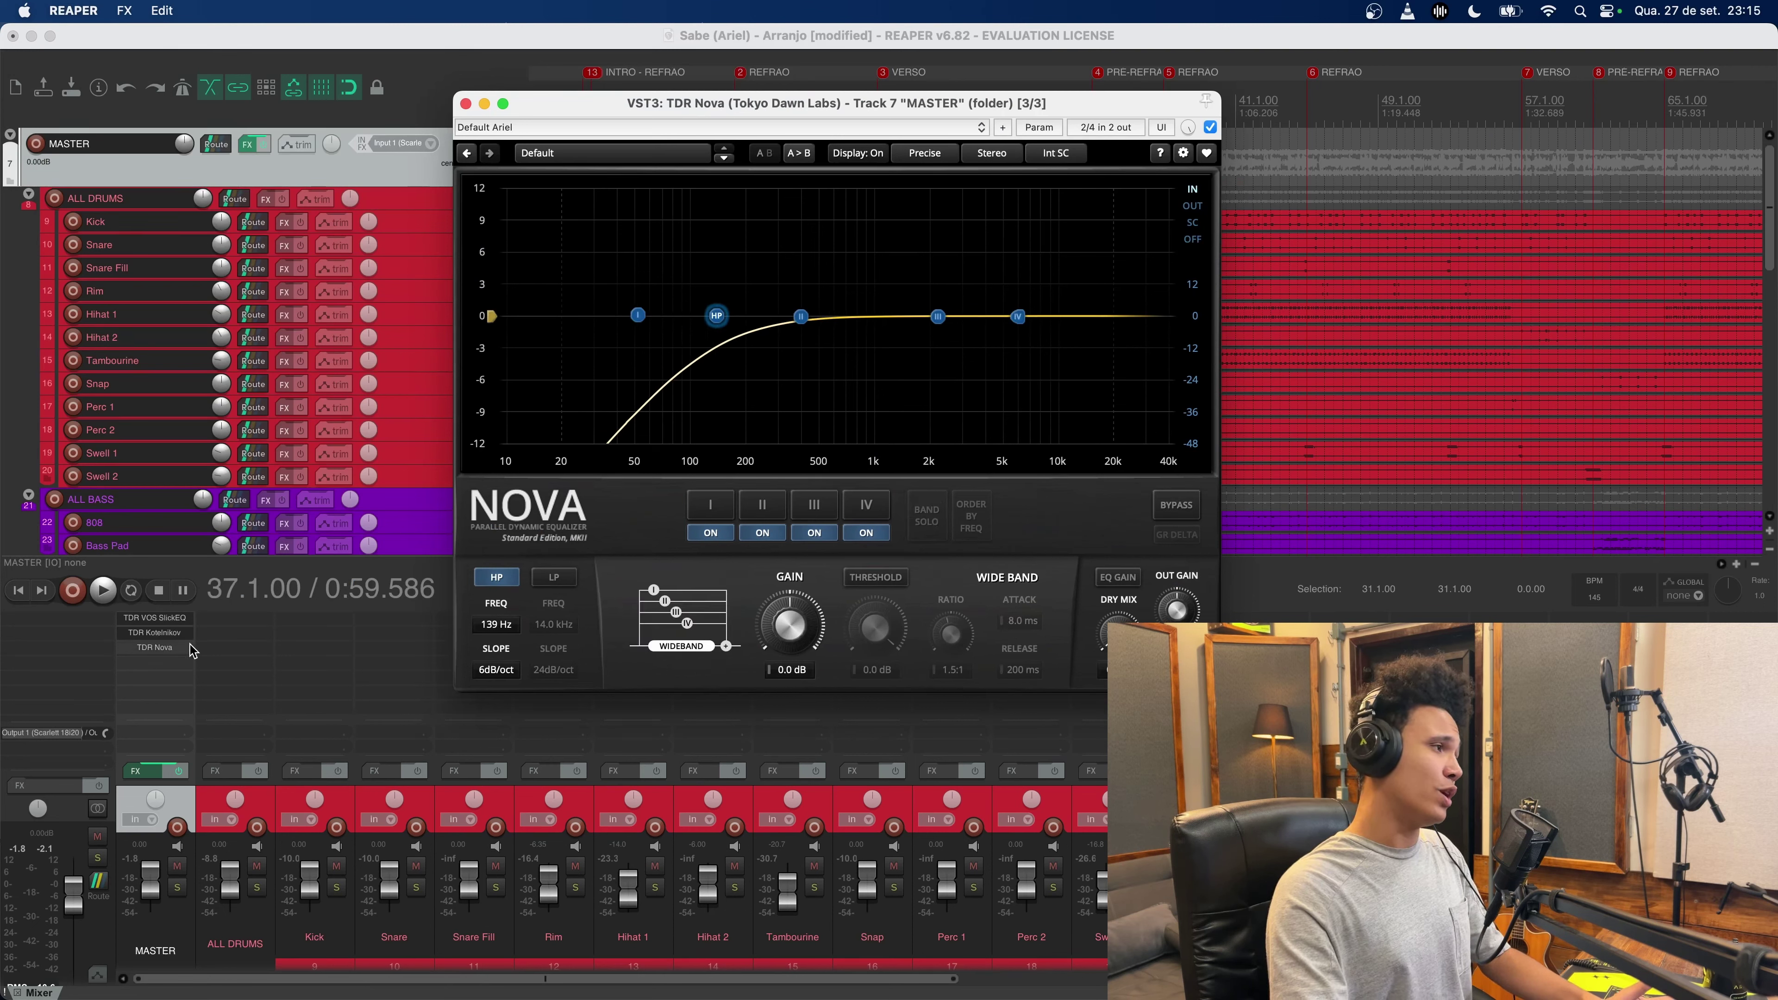
Step: Reopen Kotelnikov to compare its Low Freq Relax curve with Nova's high-pass filter, and close both plugin windows
click(155, 633)
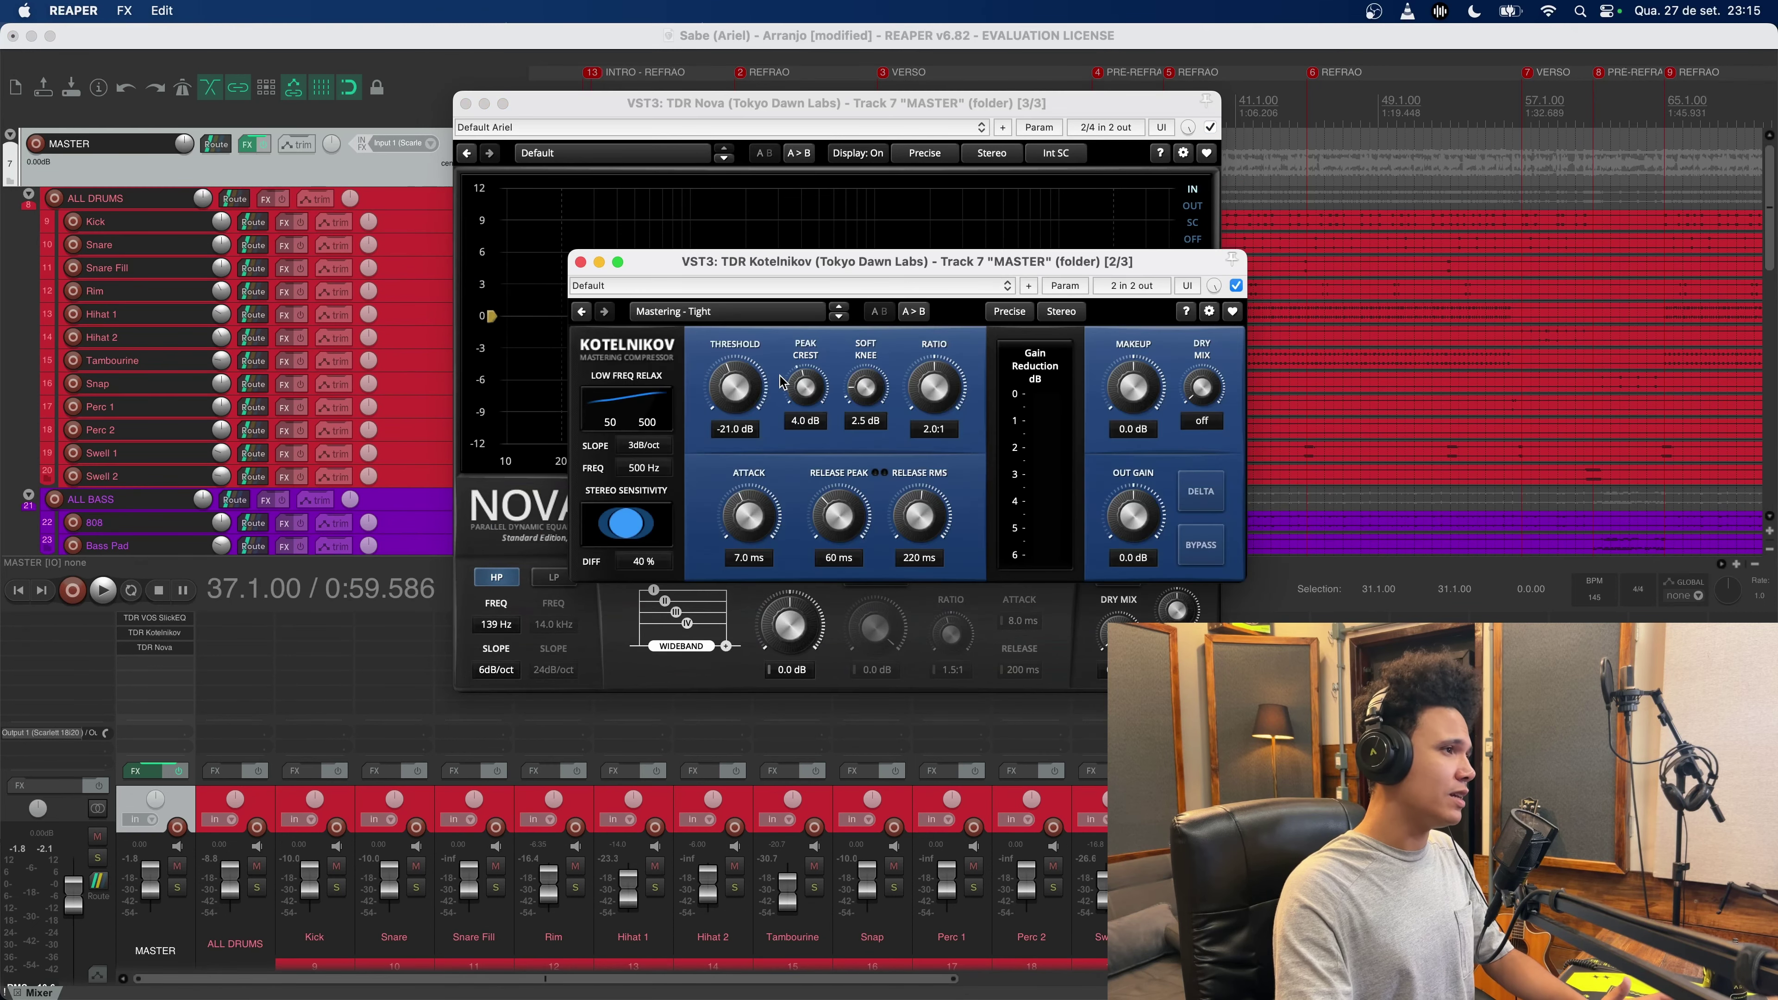
click(580, 263)
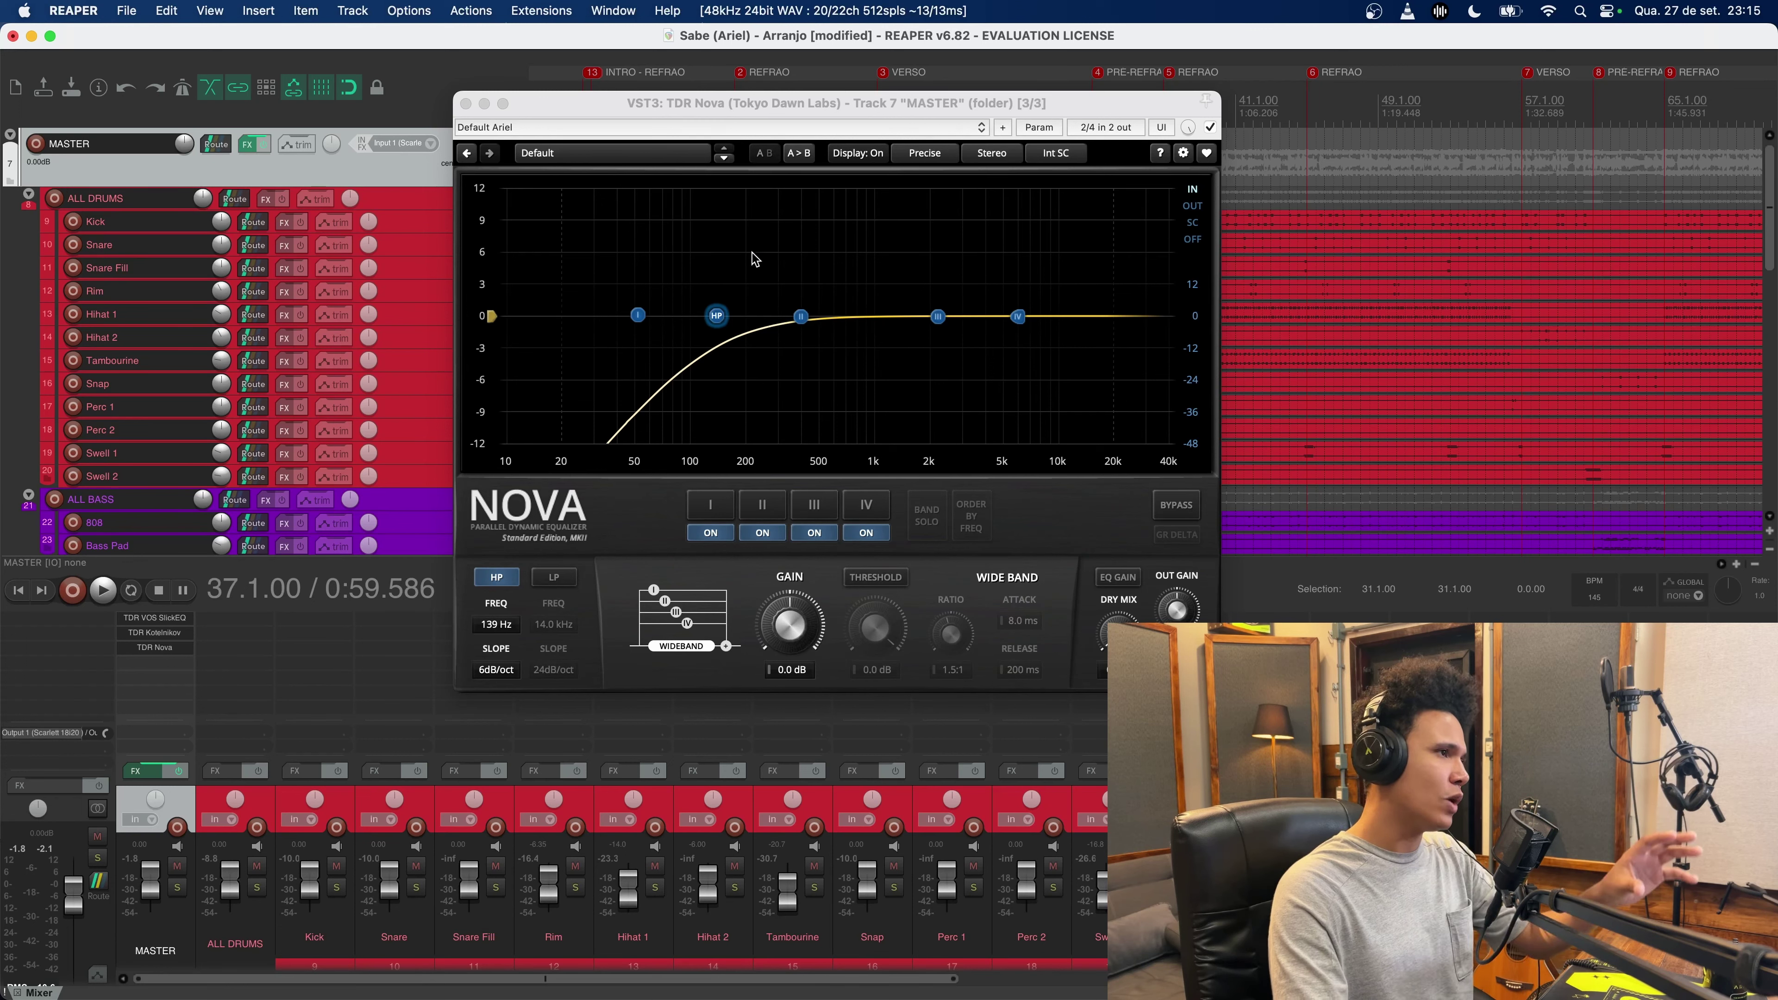
click(465, 104)
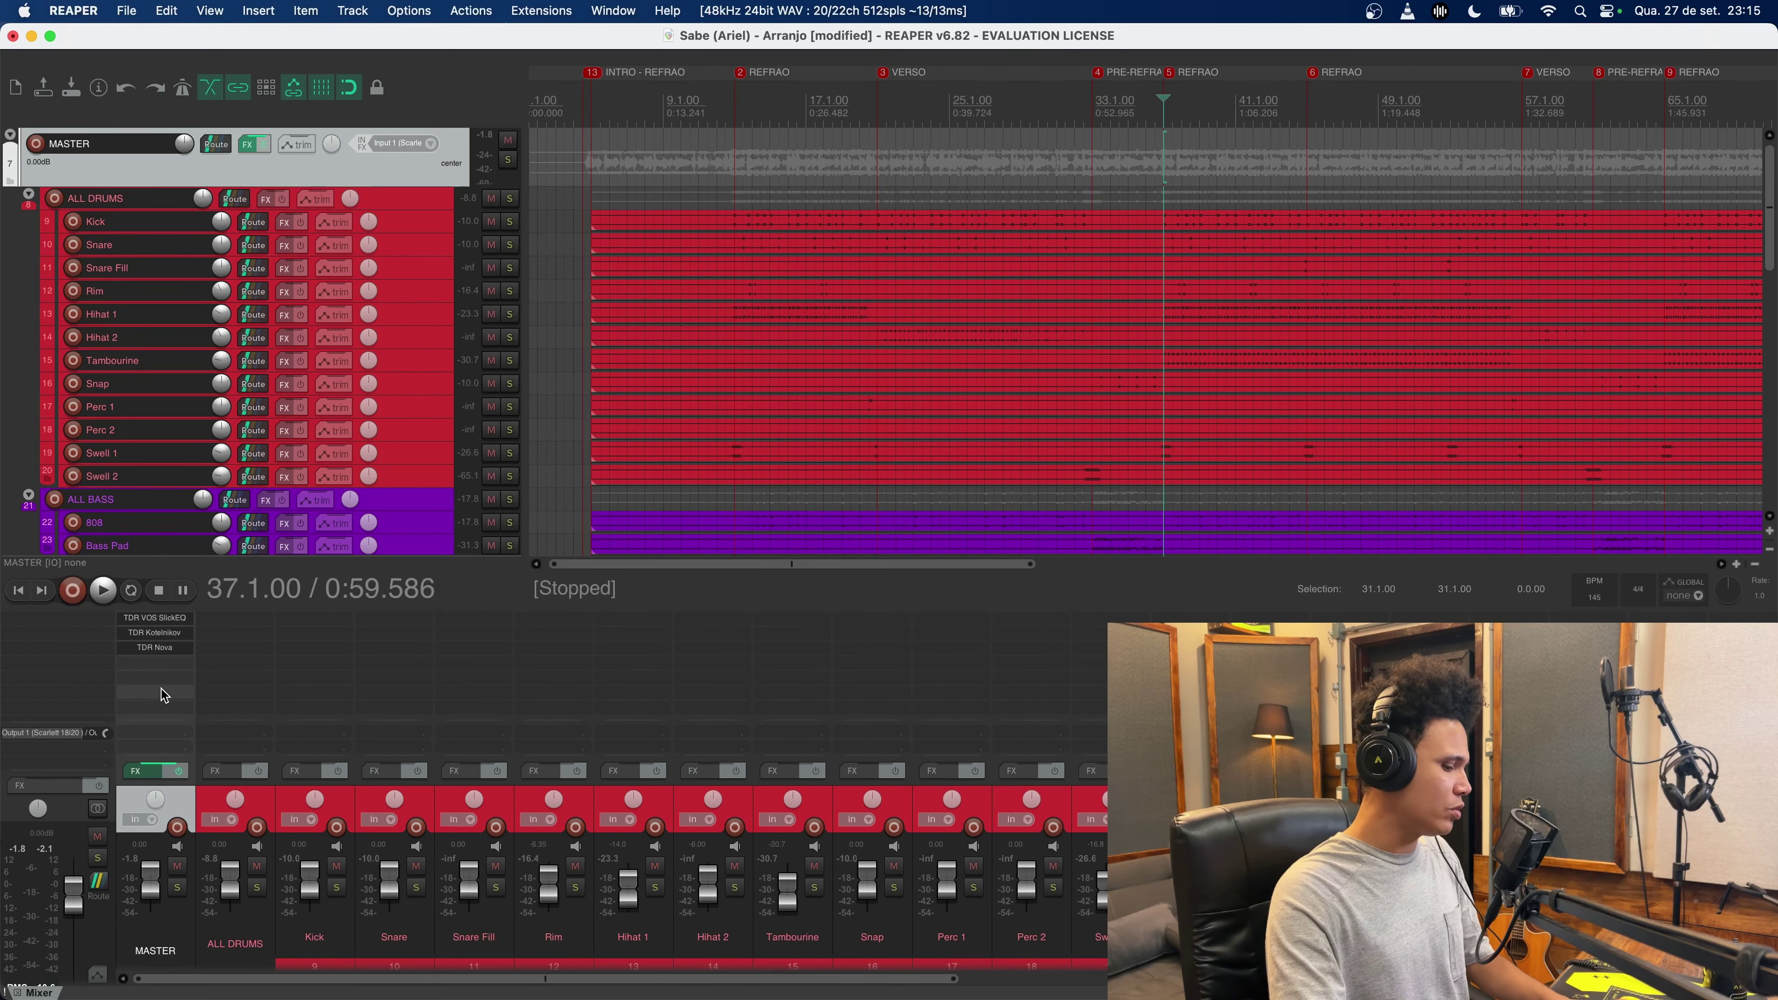
Step: Reopen Kotelnikov, add a fresh TDR Nova to the MASTER track after it, and place Nova's window over the compressor
click(160, 633)
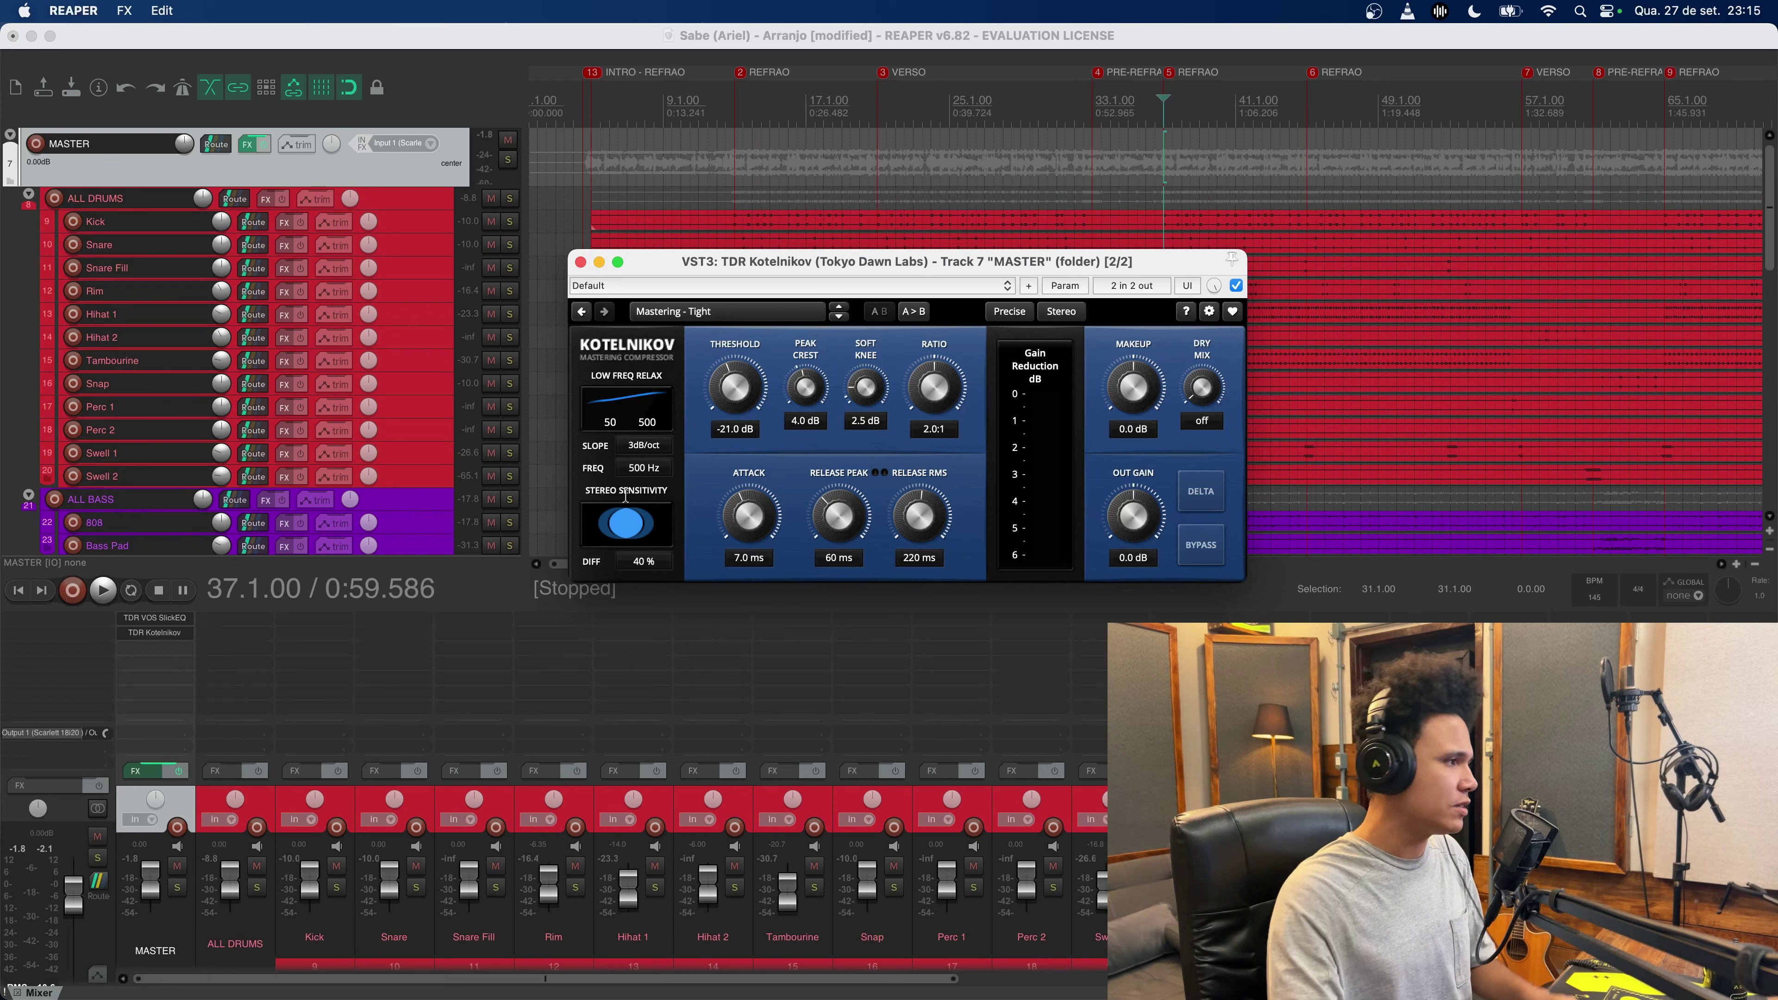
double_click(159, 656)
text(TDR)
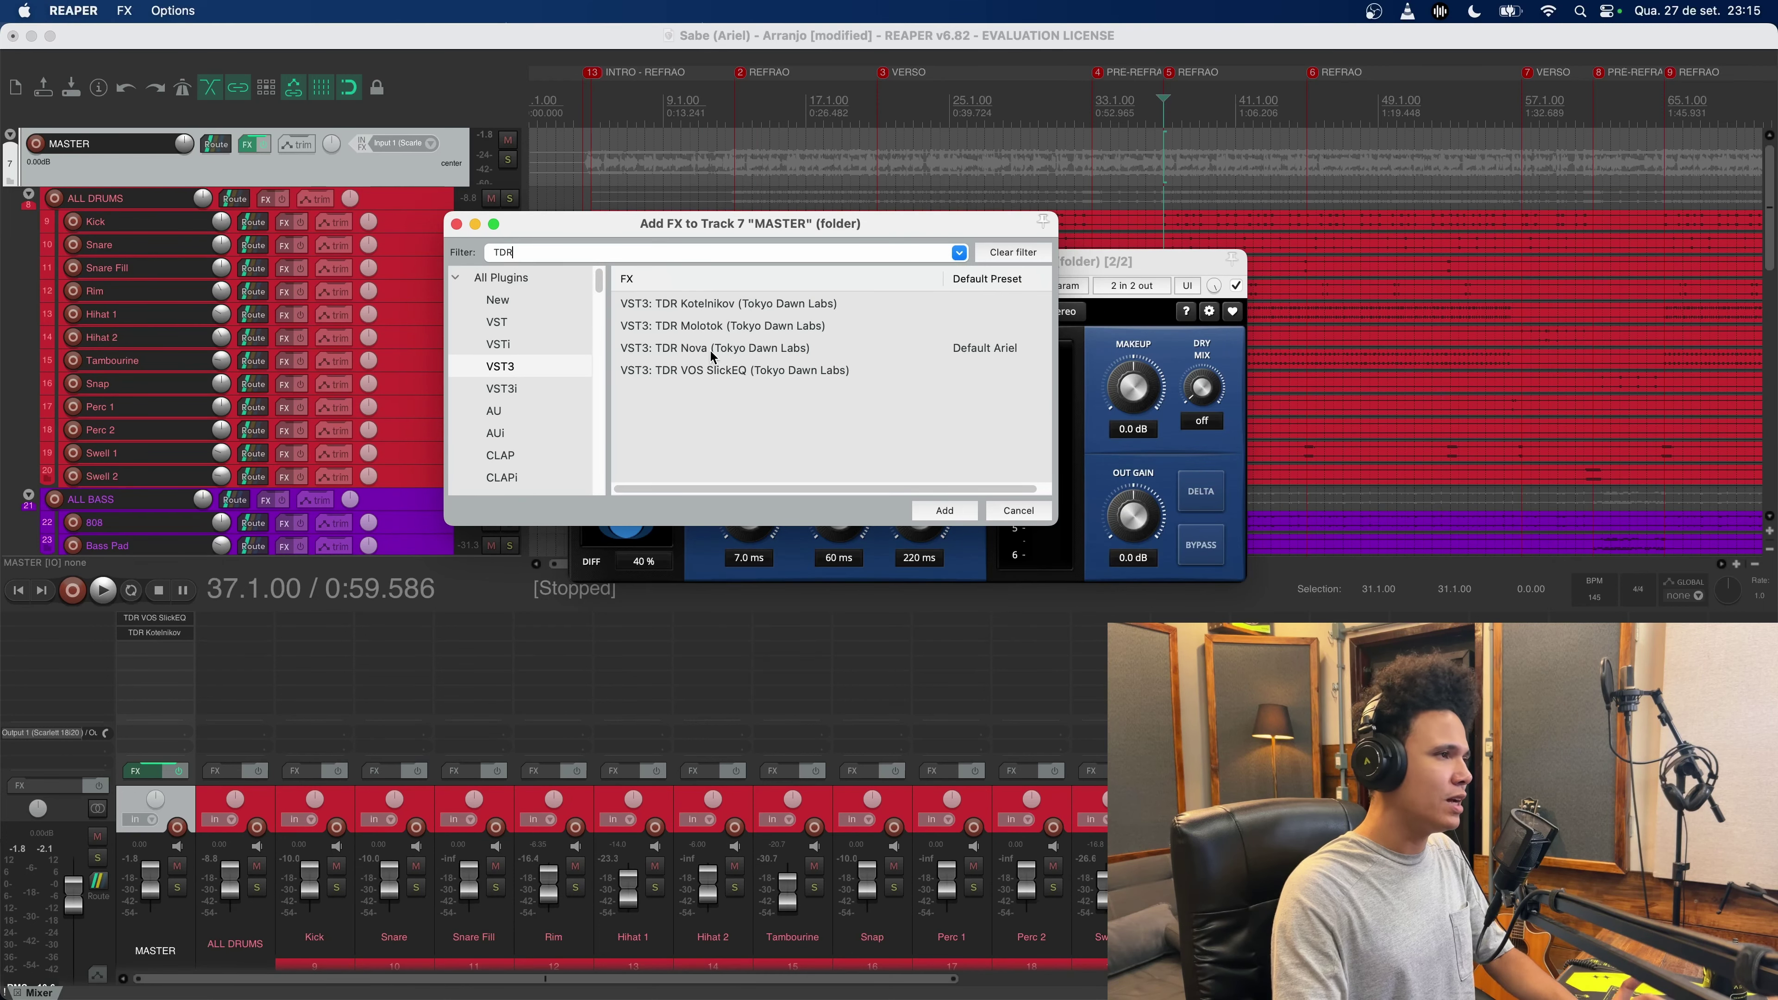
double_click(713, 353)
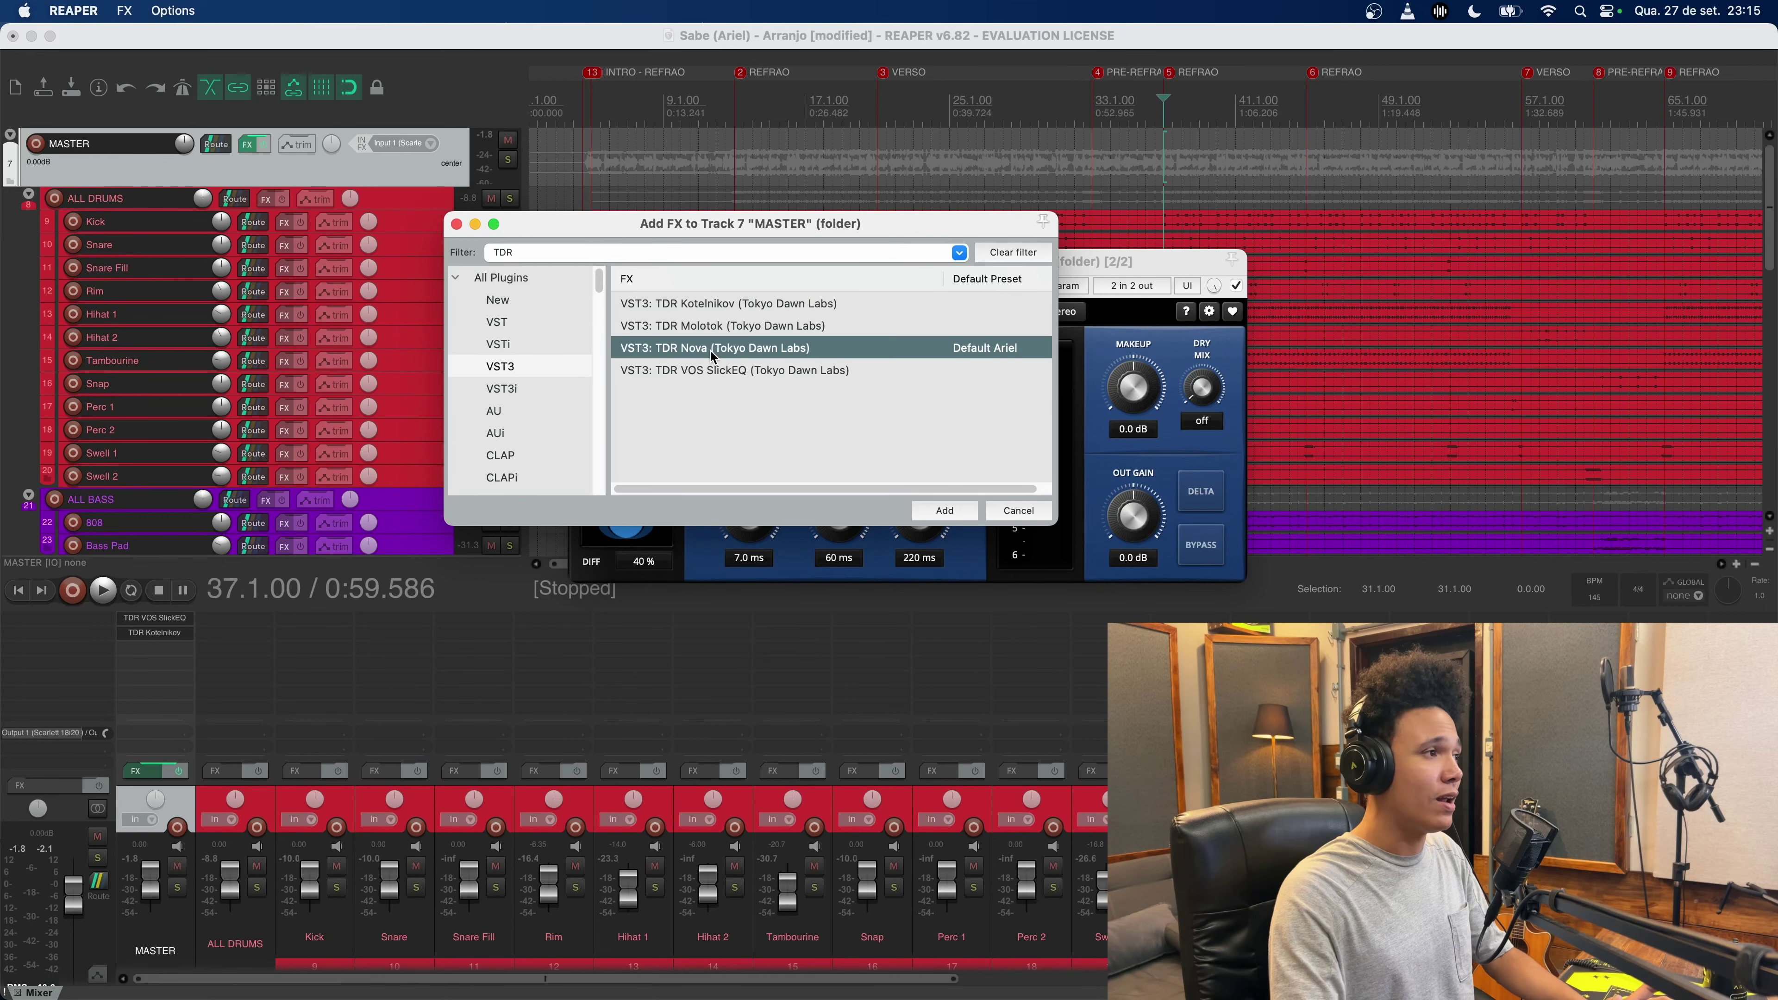
drag(844, 292, 953, 119)
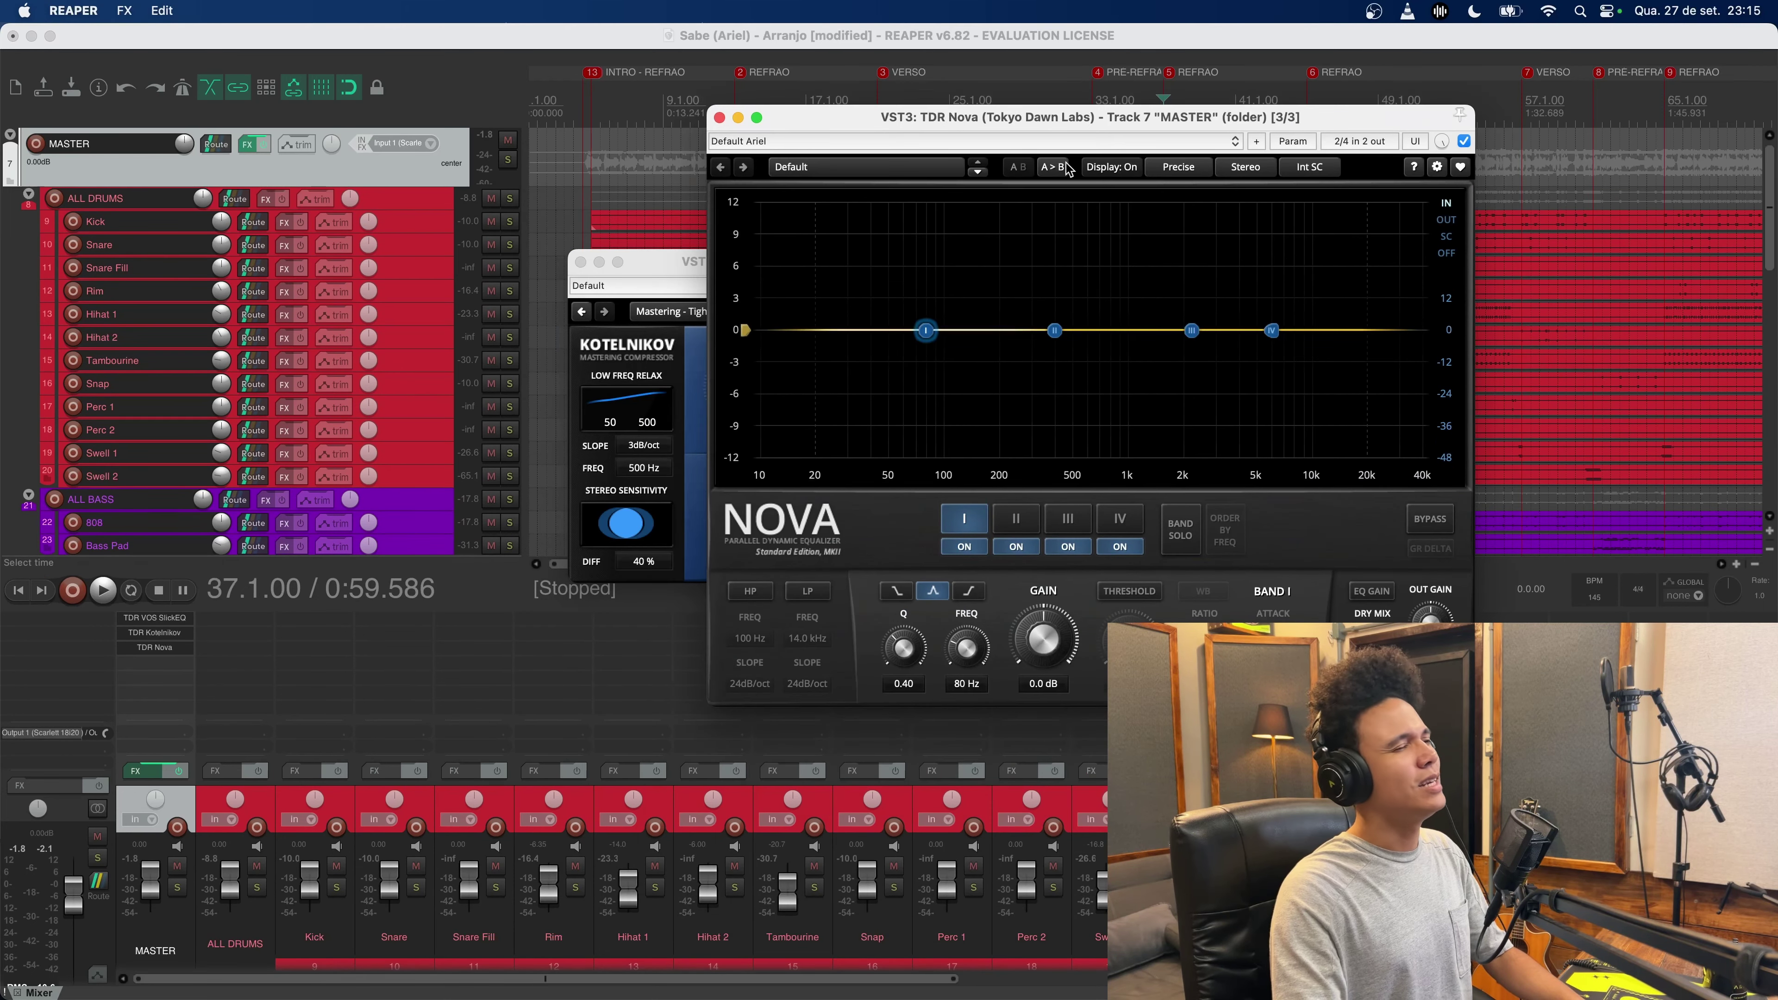
drag(1159, 125, 899, 335)
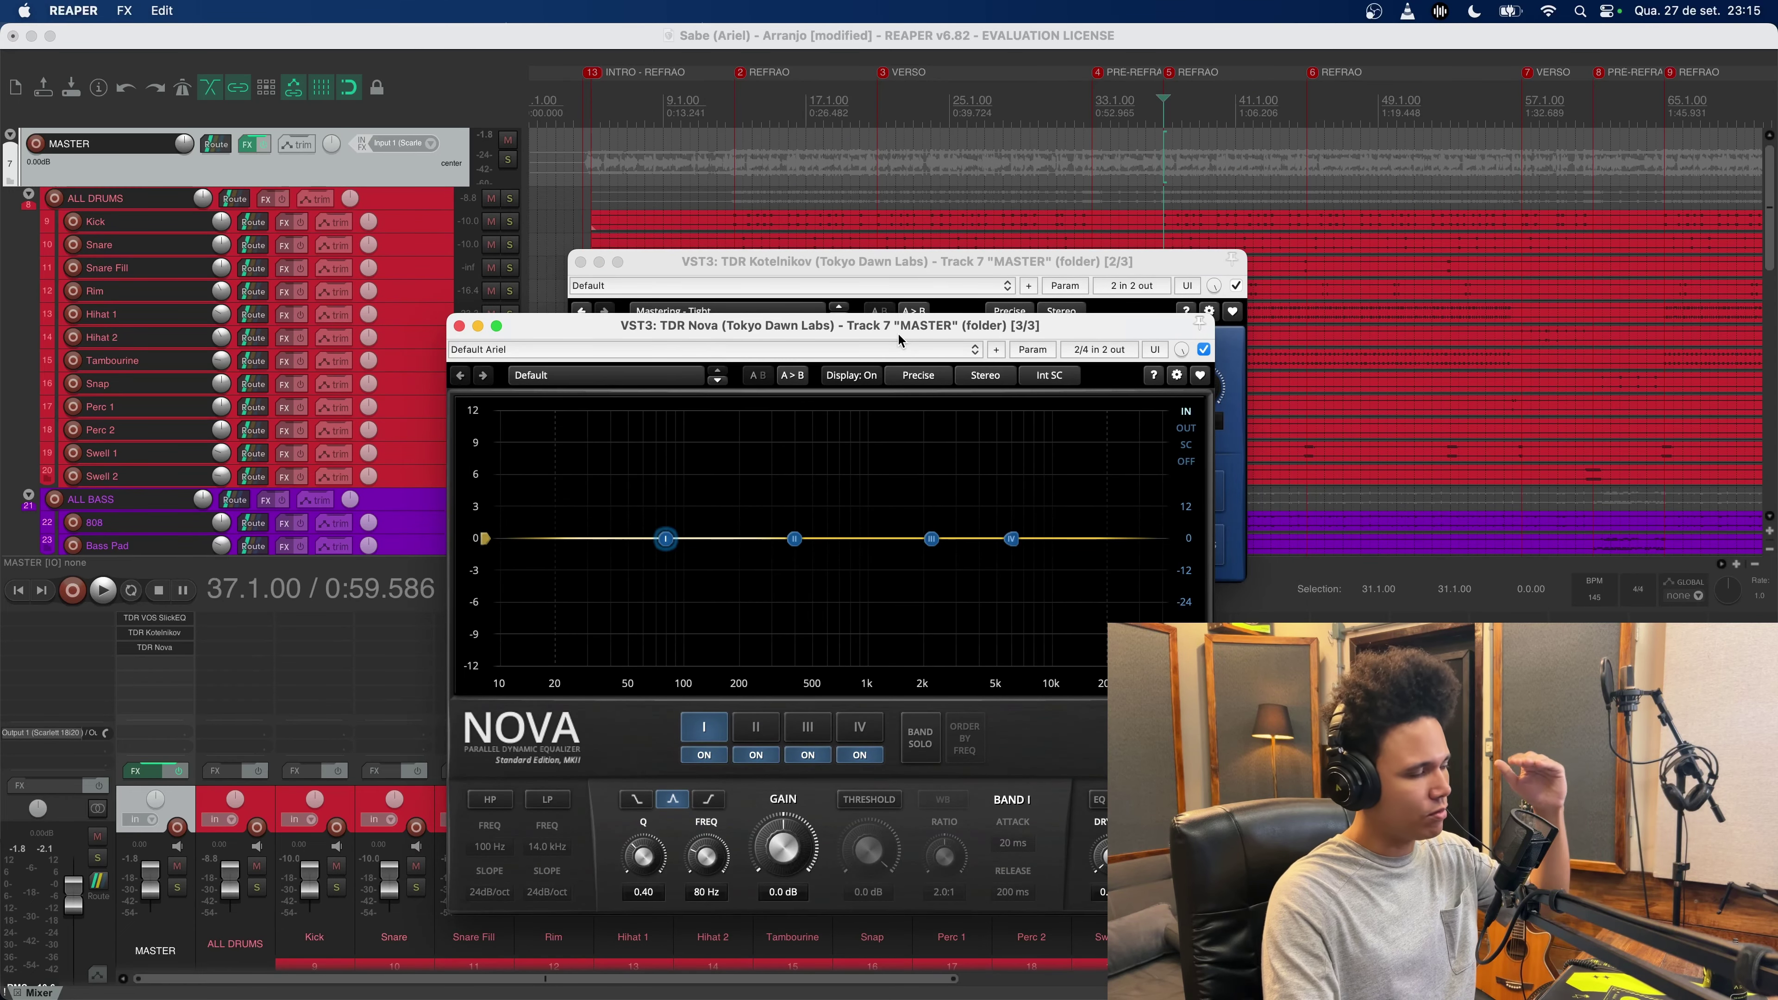
drag(898, 335, 898, 328)
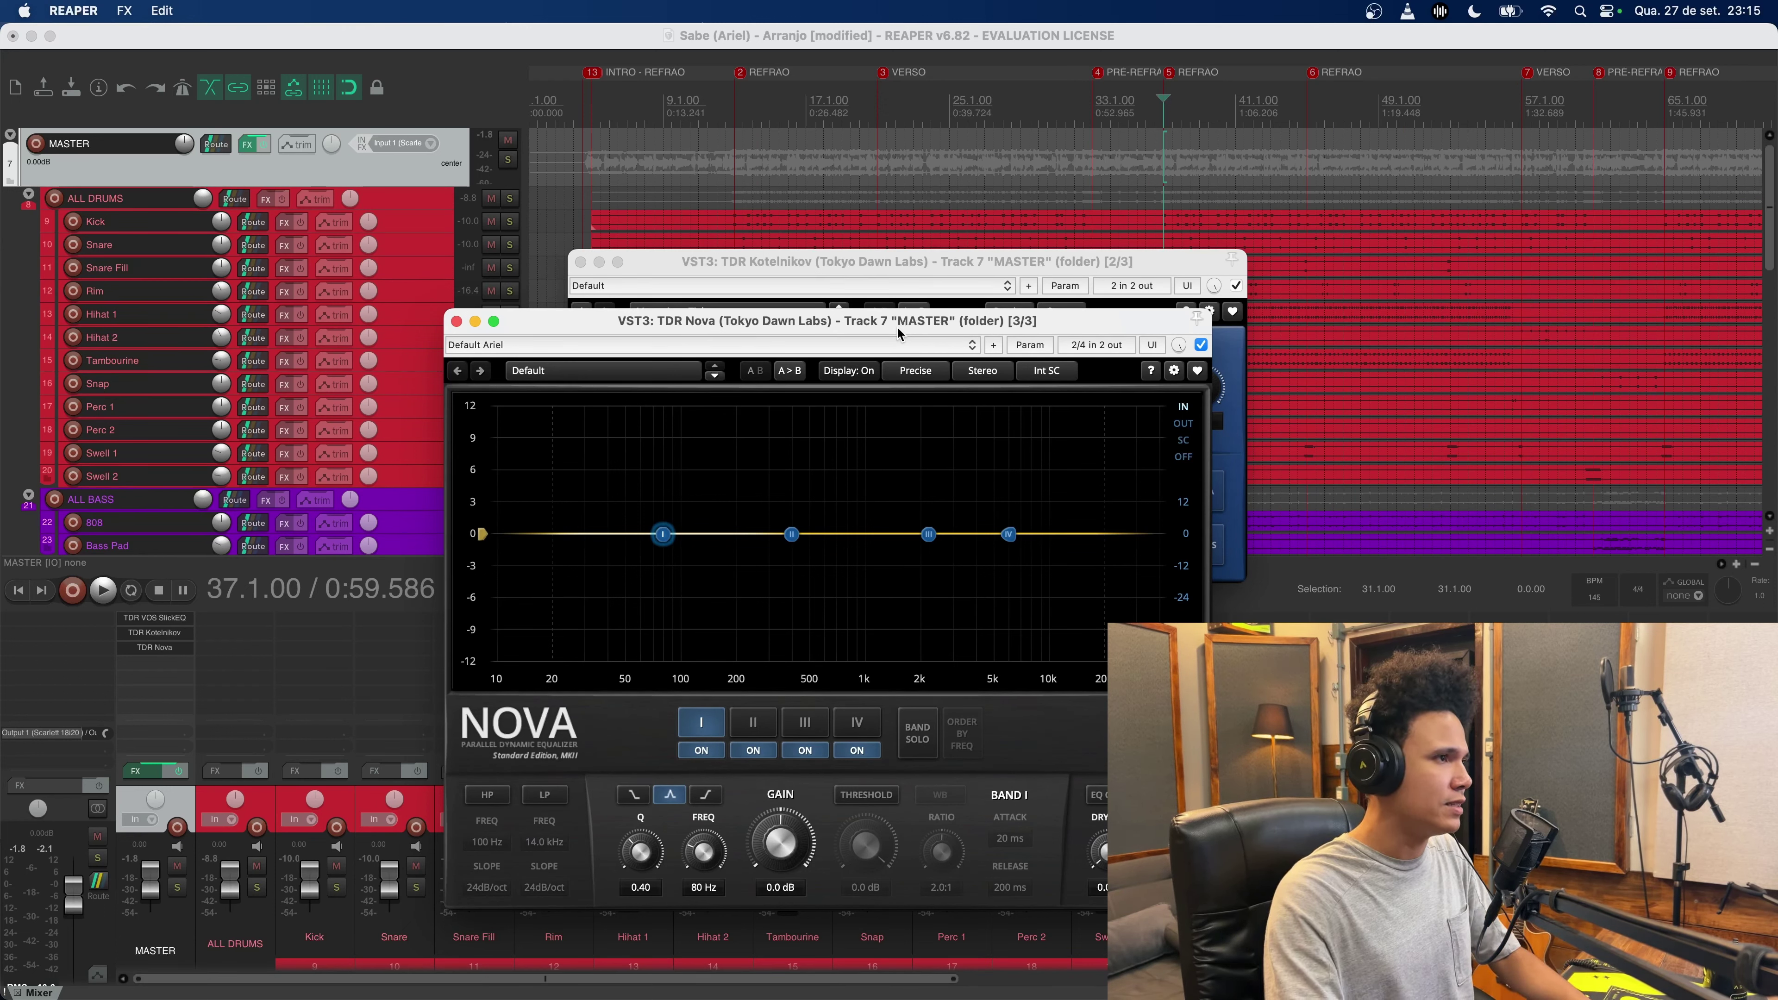
drag(896, 325, 868, 320)
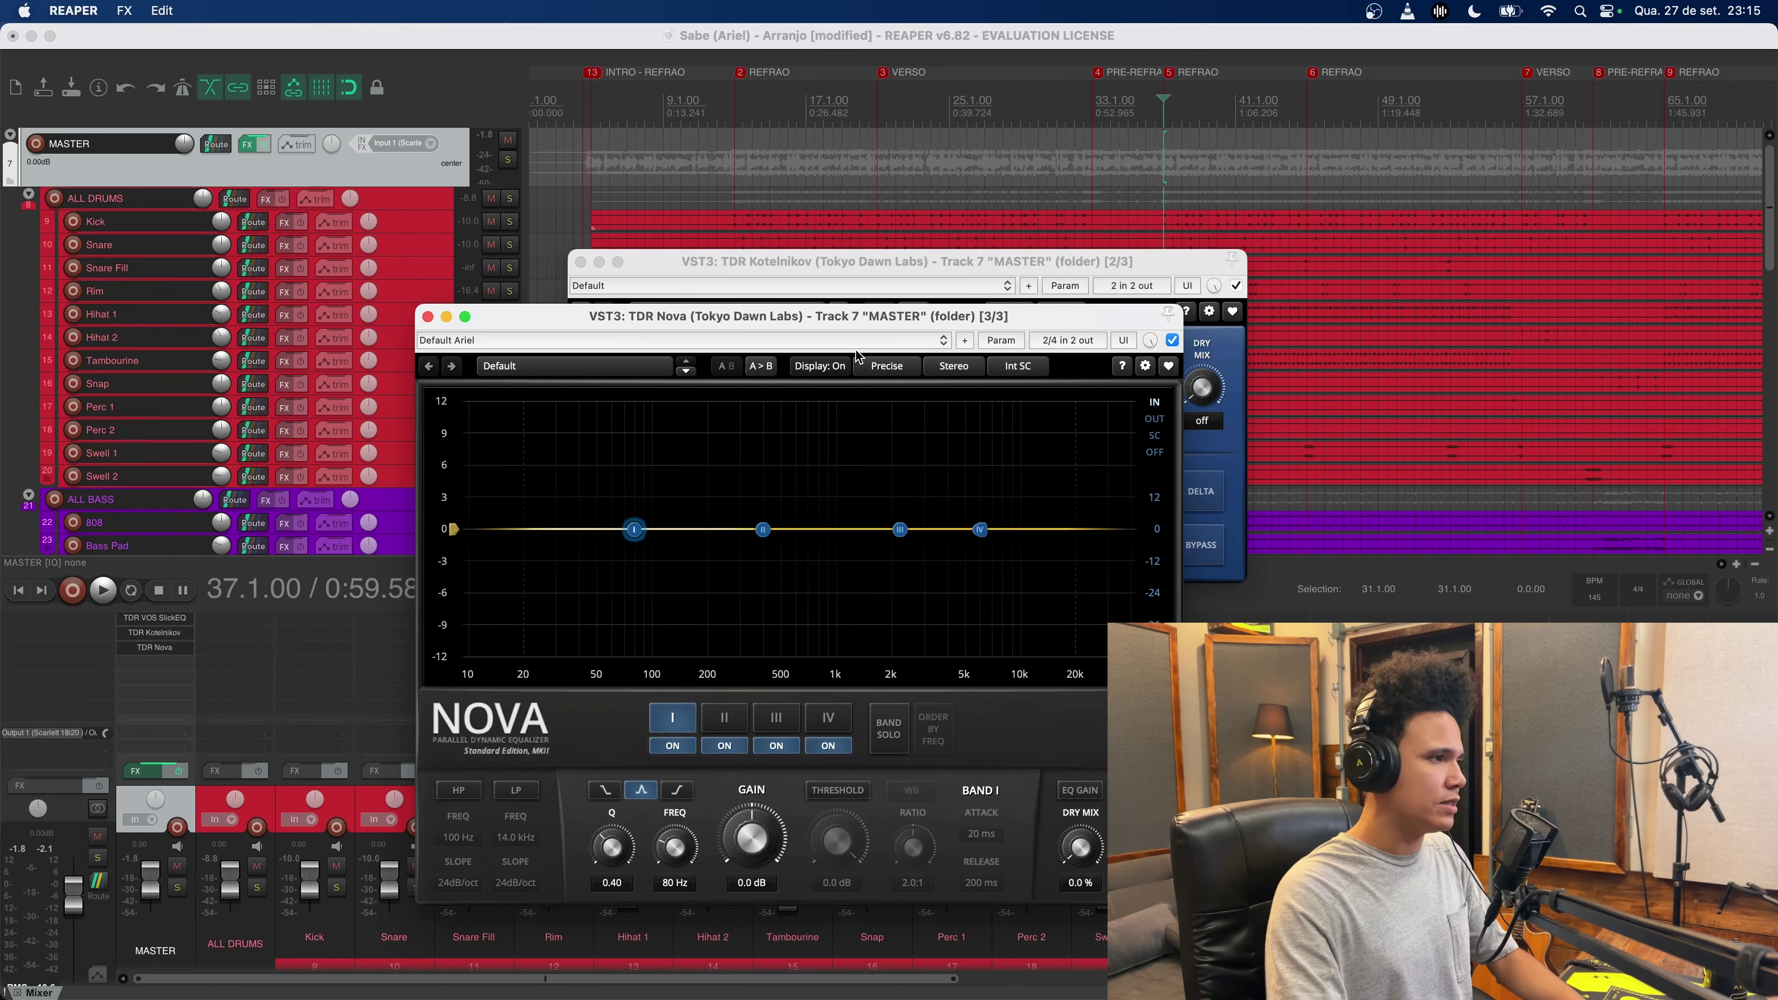
Step: Close the Kotelnikov window and play the chorus to examine the song's spectrum in Nova
drag(927, 271, 971, 190)
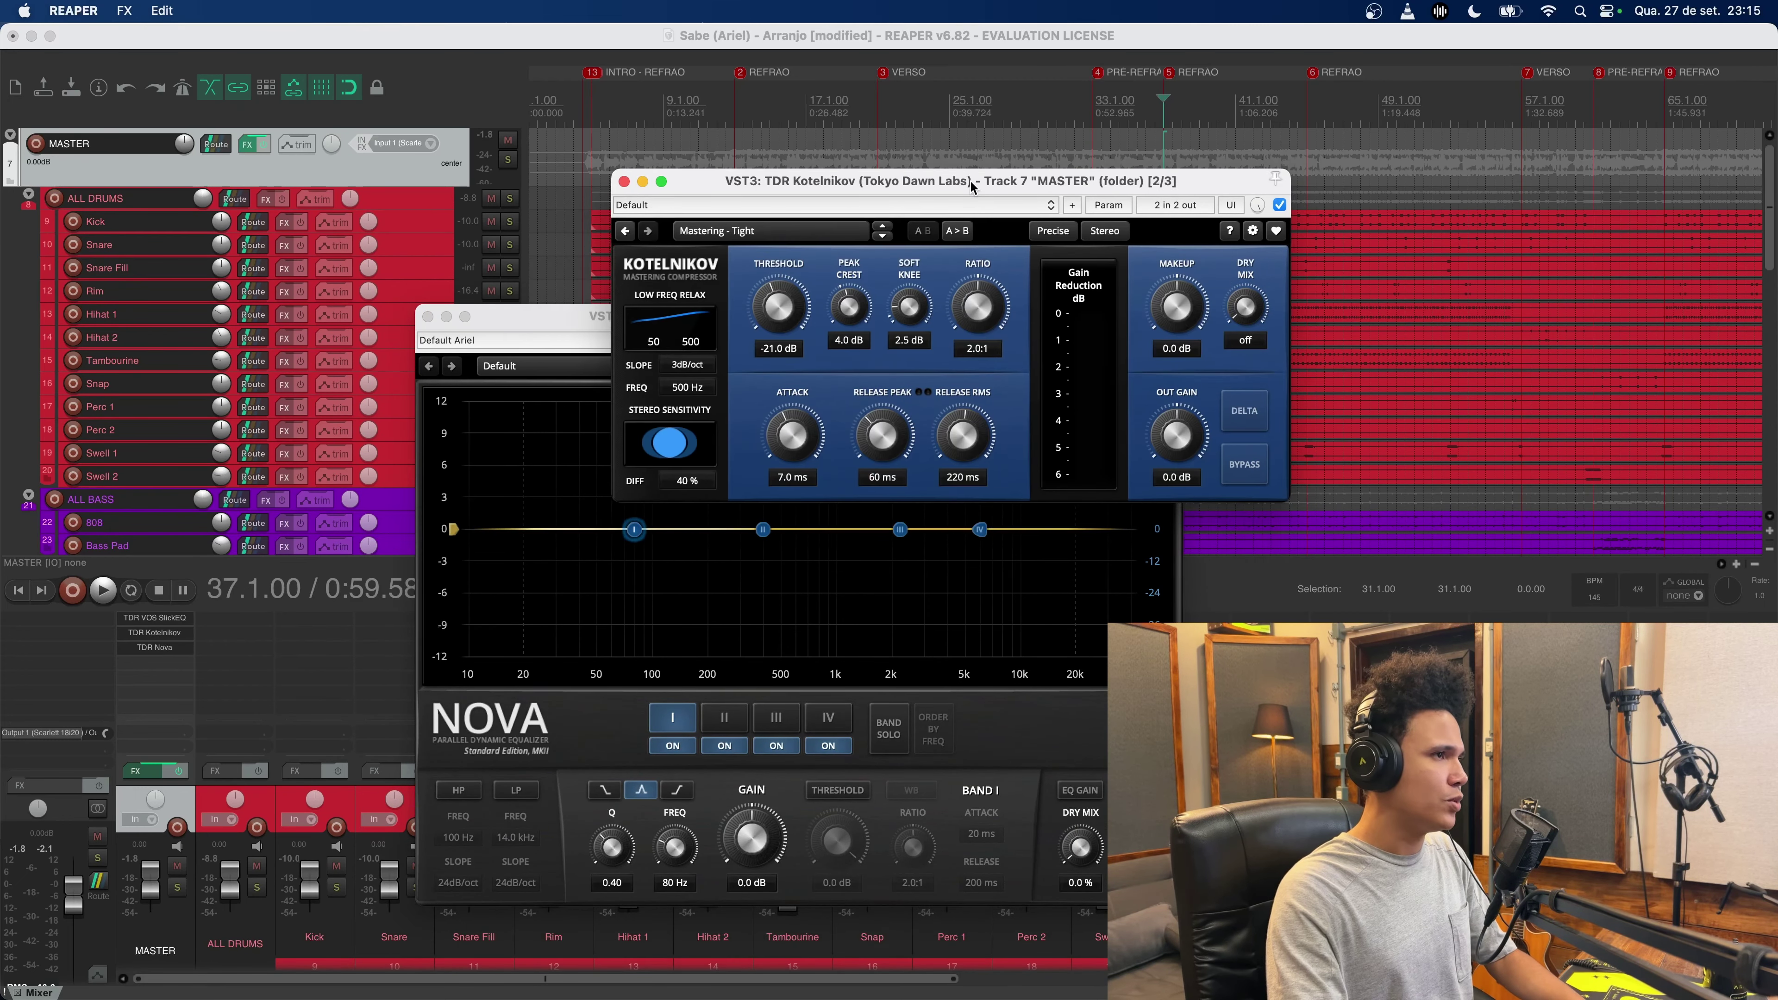
click(624, 183)
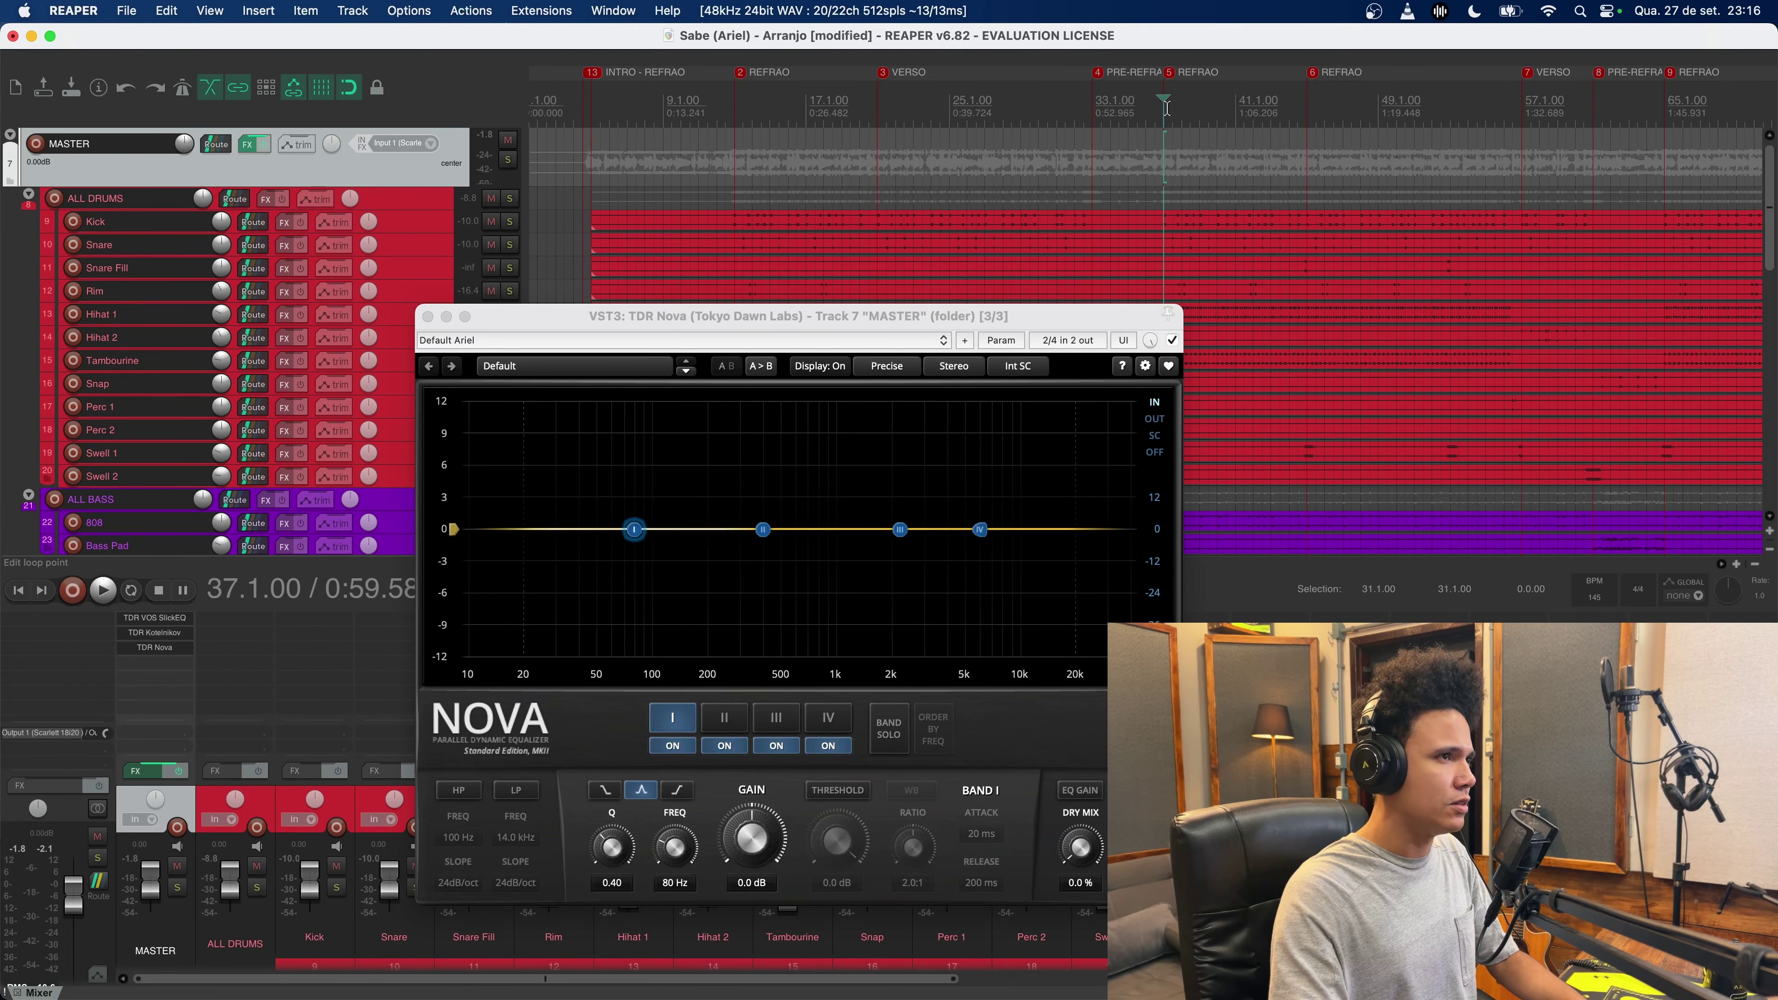
key(space)
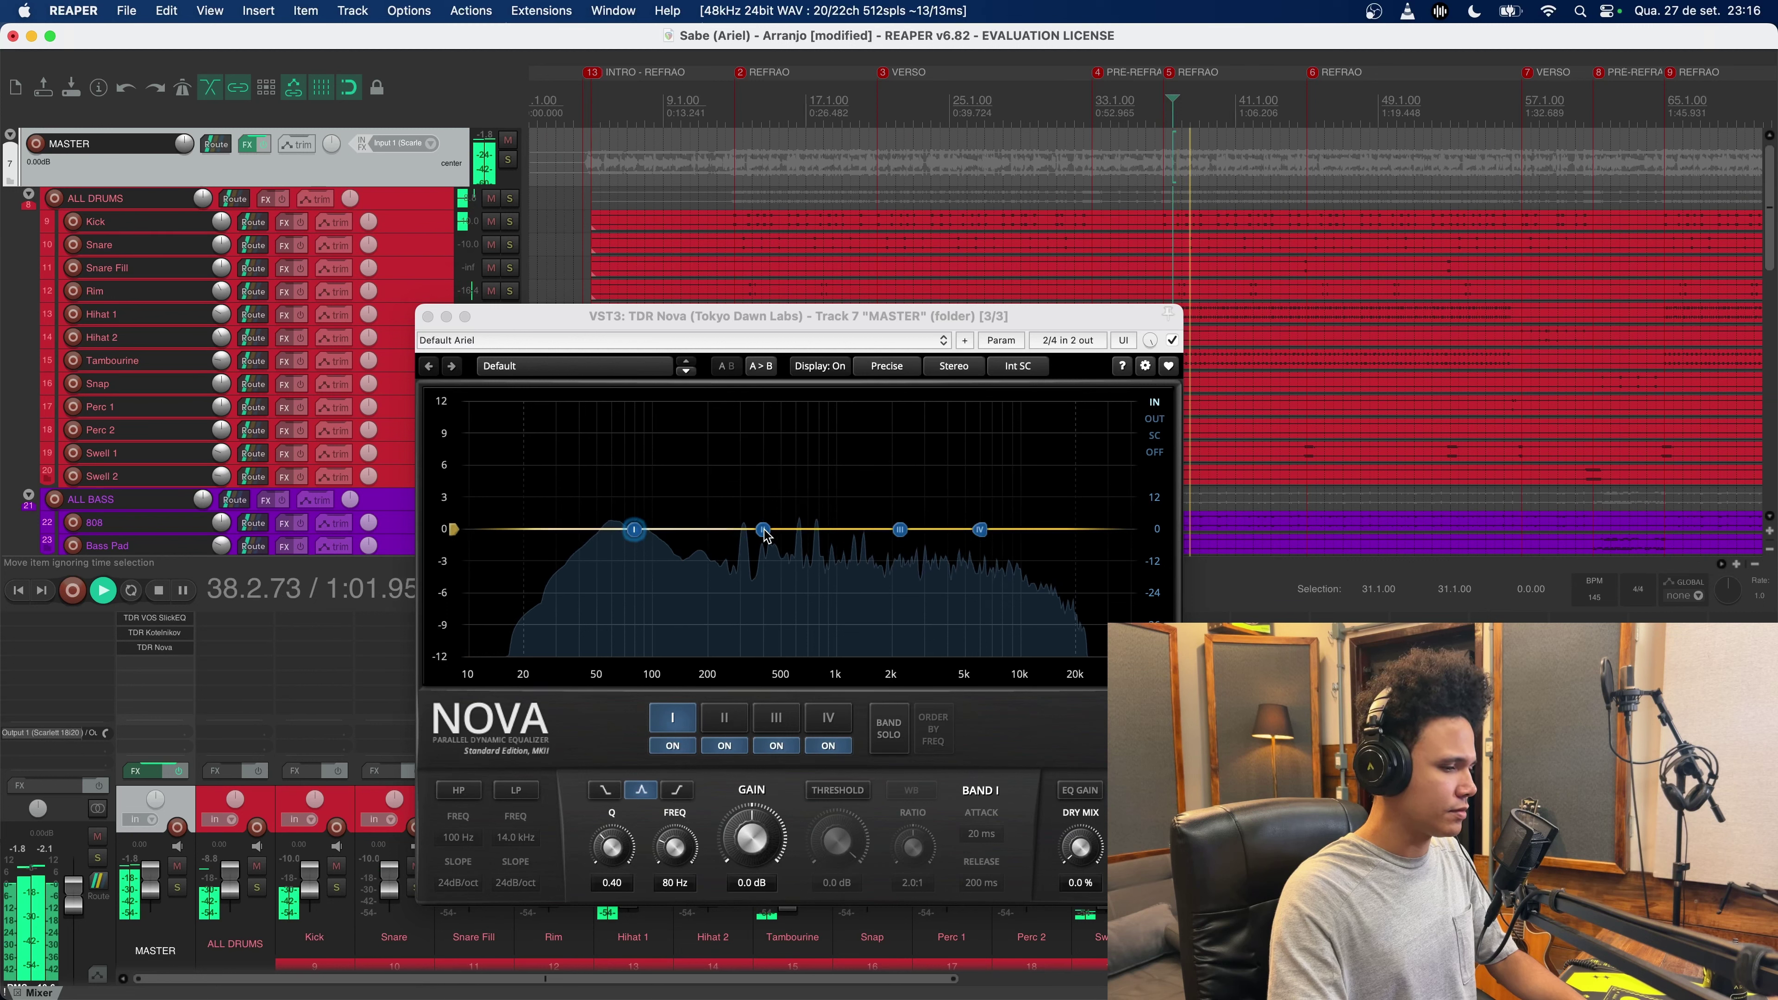
key(space)
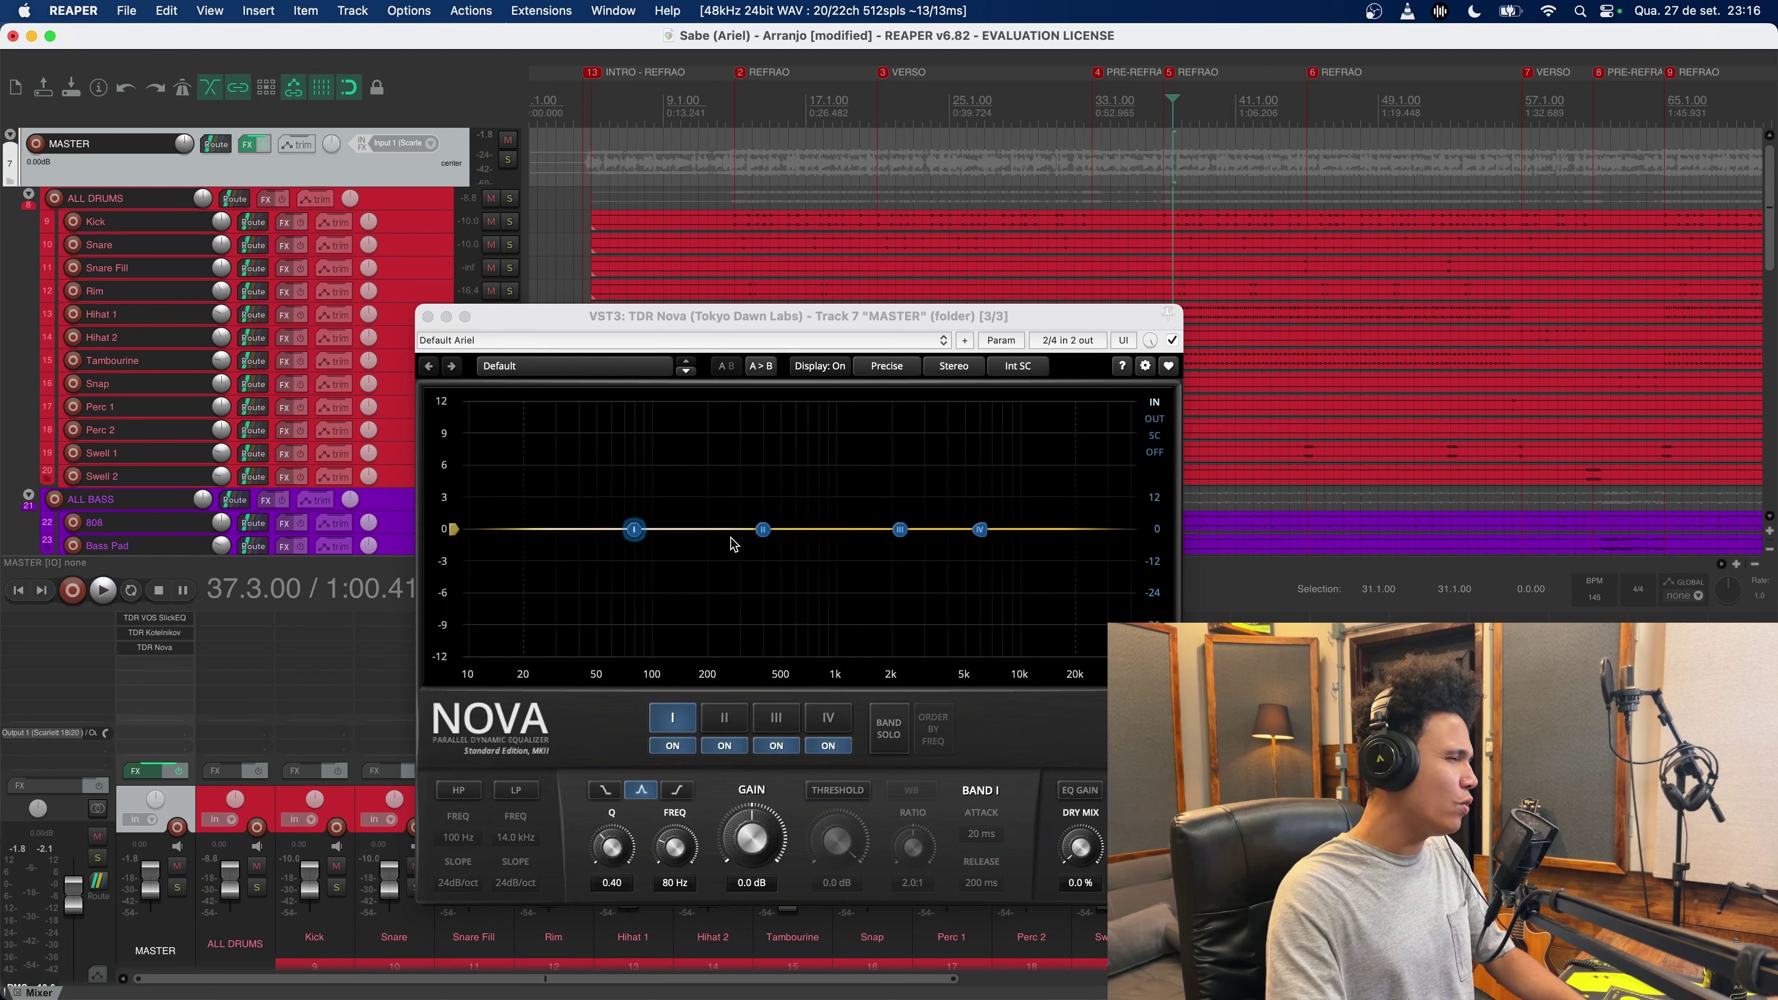
Step: Cut Nova's band II by 1.0 dB at 400 Hz with a Q of 0.91 and audition it during playback
key(space)
mouse_move(765, 536)
mouse_down()
mouse_move(762, 470)
mouse_move(767, 547)
mouse_up()
key(space)
key(space)
scroll(768, 546, up, 3)
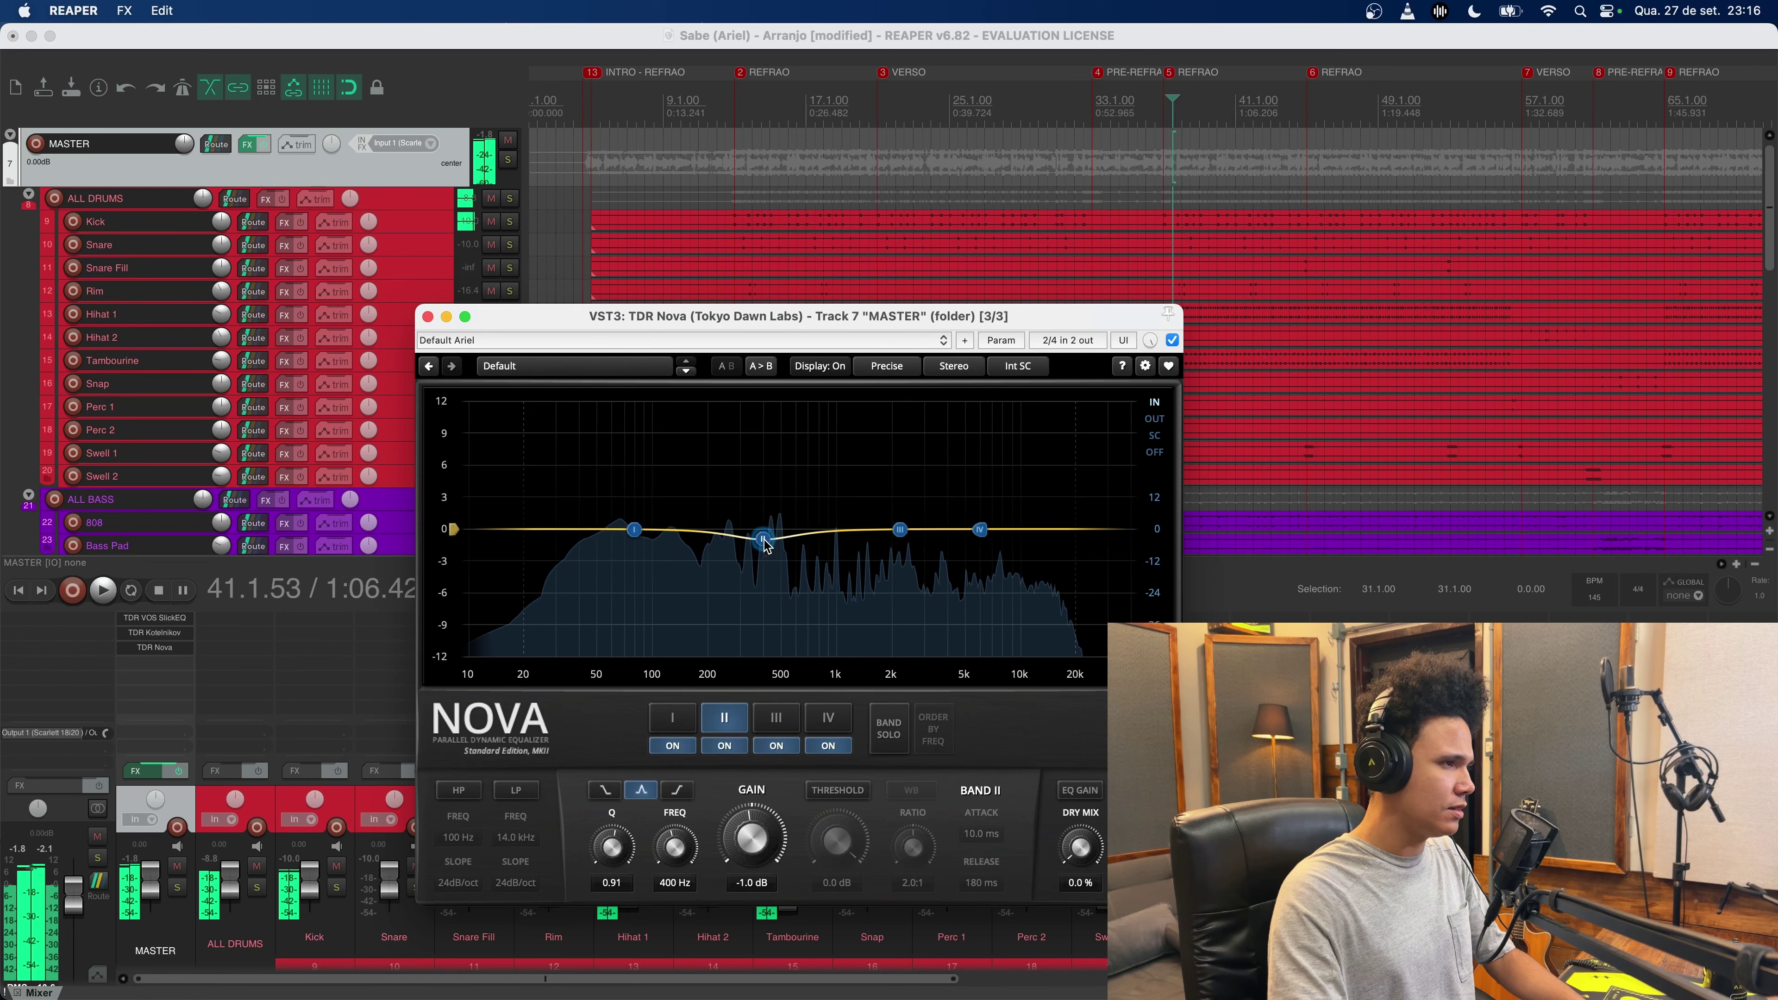
key(space)
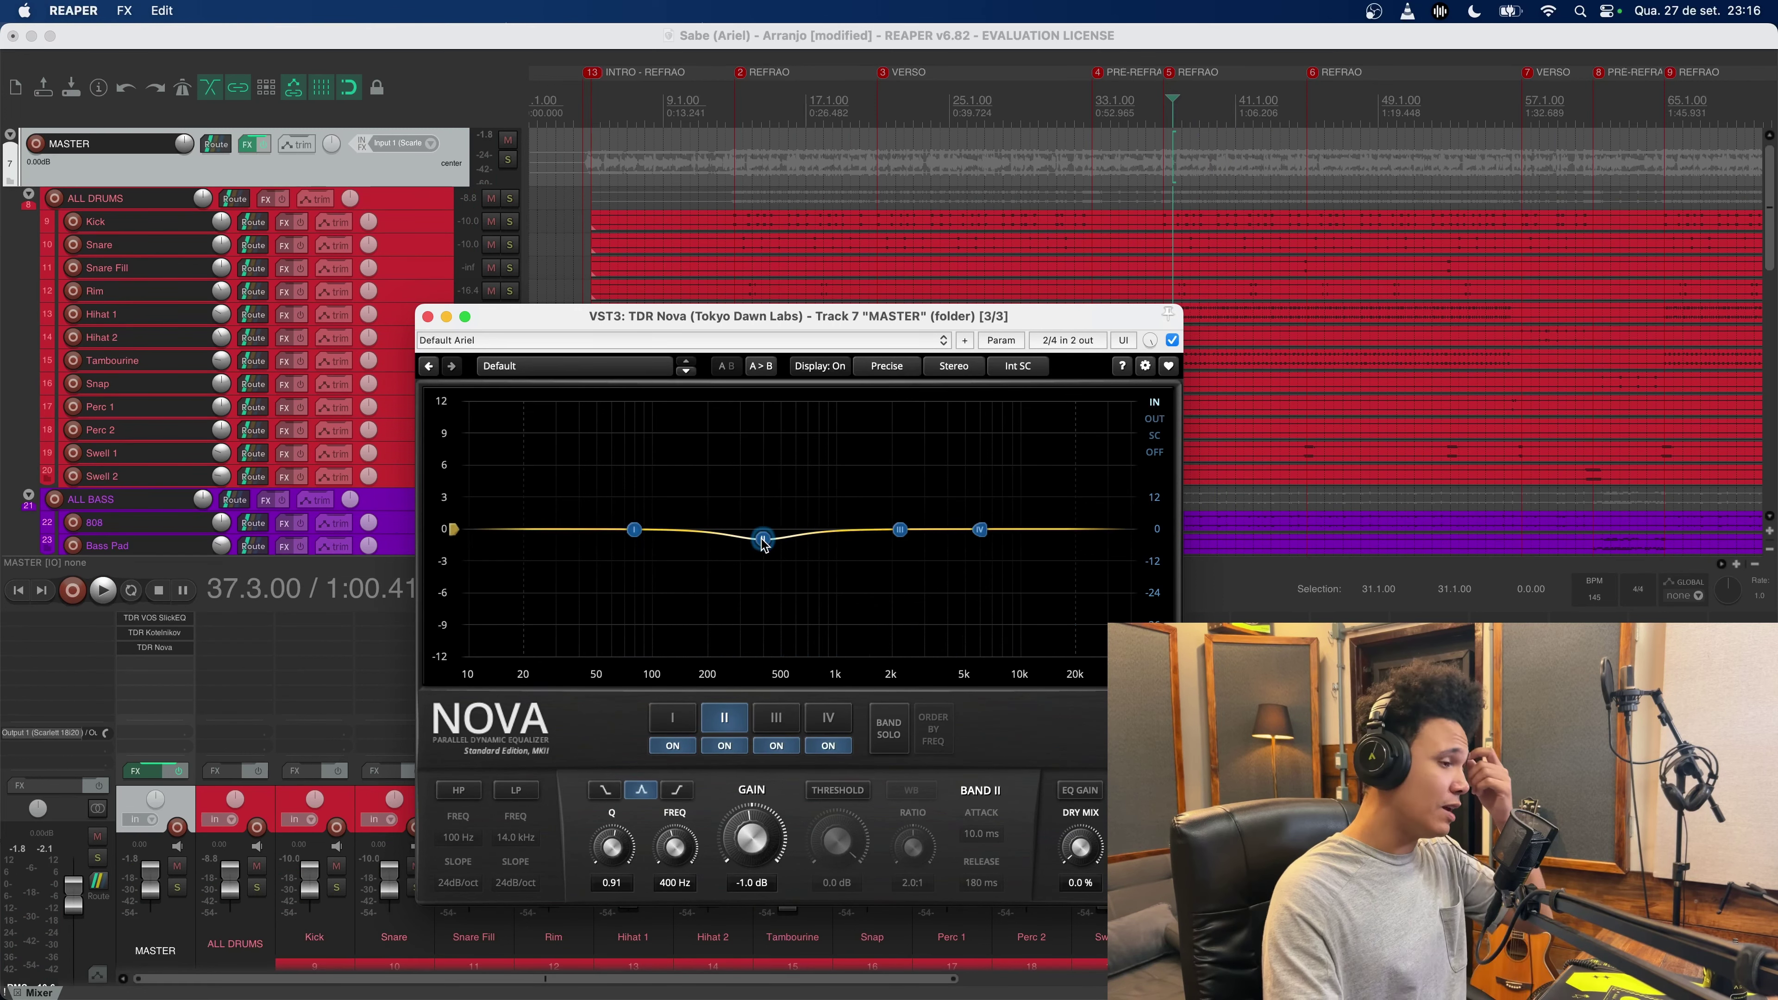
Step: Set band II's Q to 1.00, move it to 2102 Hz at 0.0 dB gain, and audition the song
scroll(763, 539, up, 5)
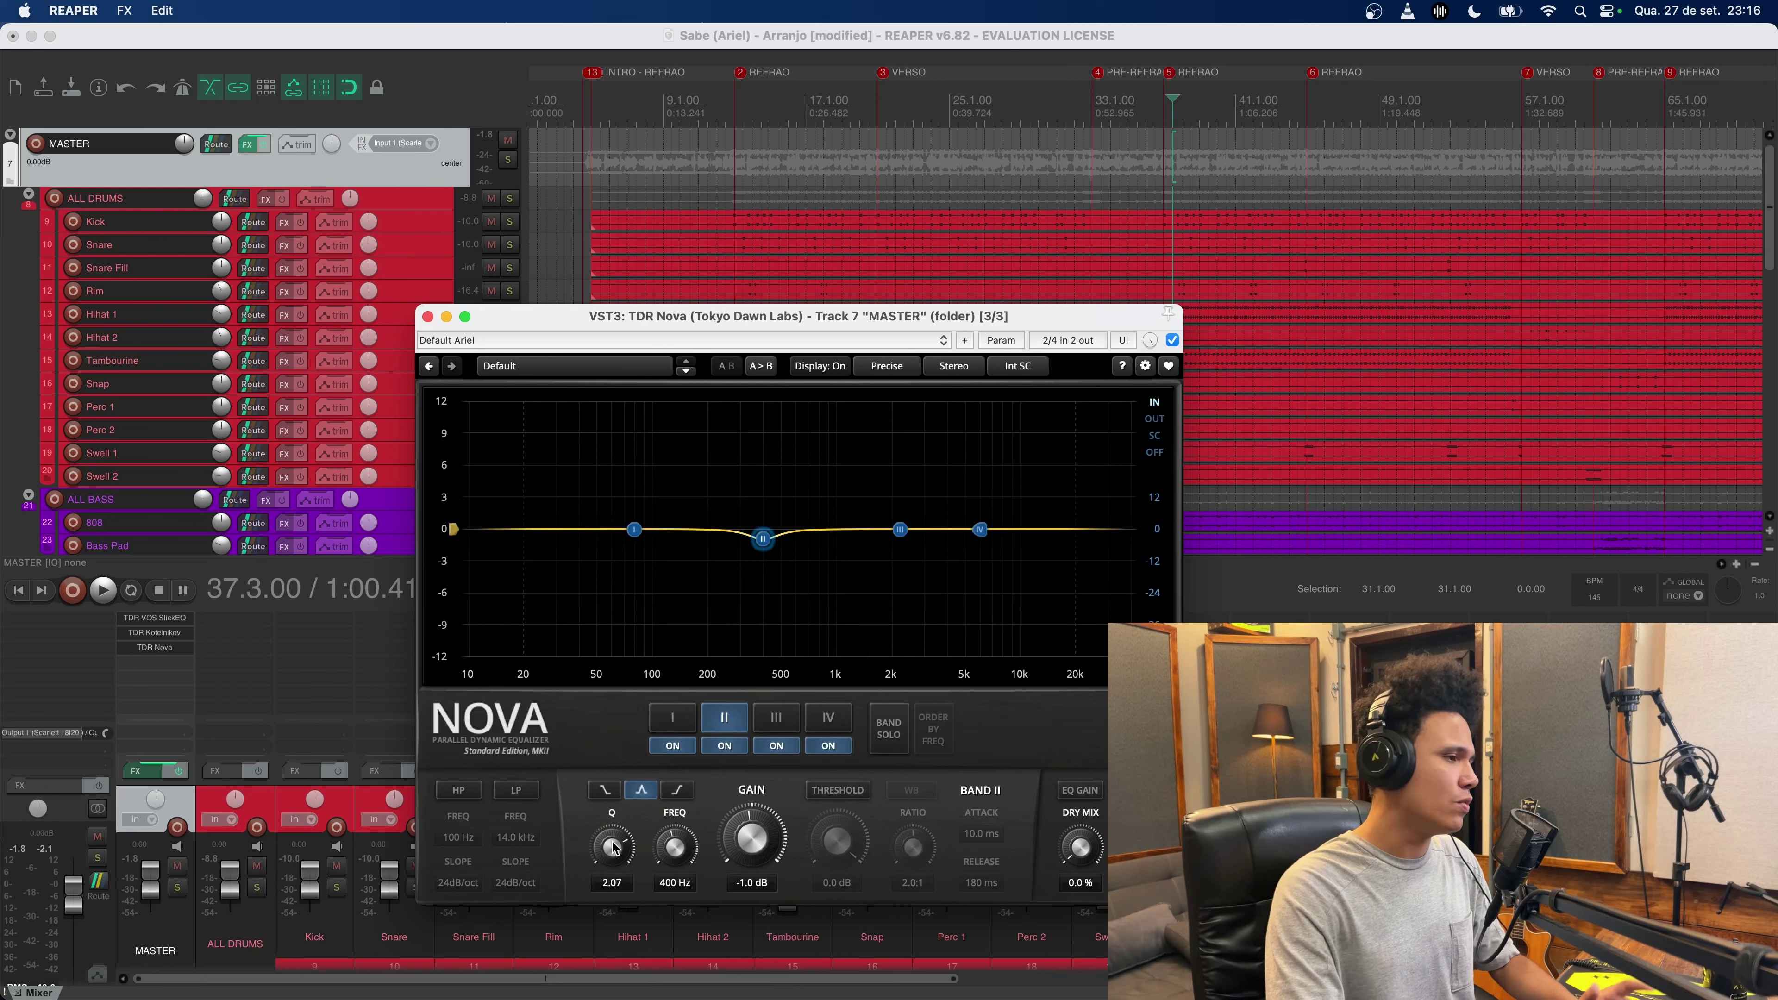
scroll(610, 845, down, 3)
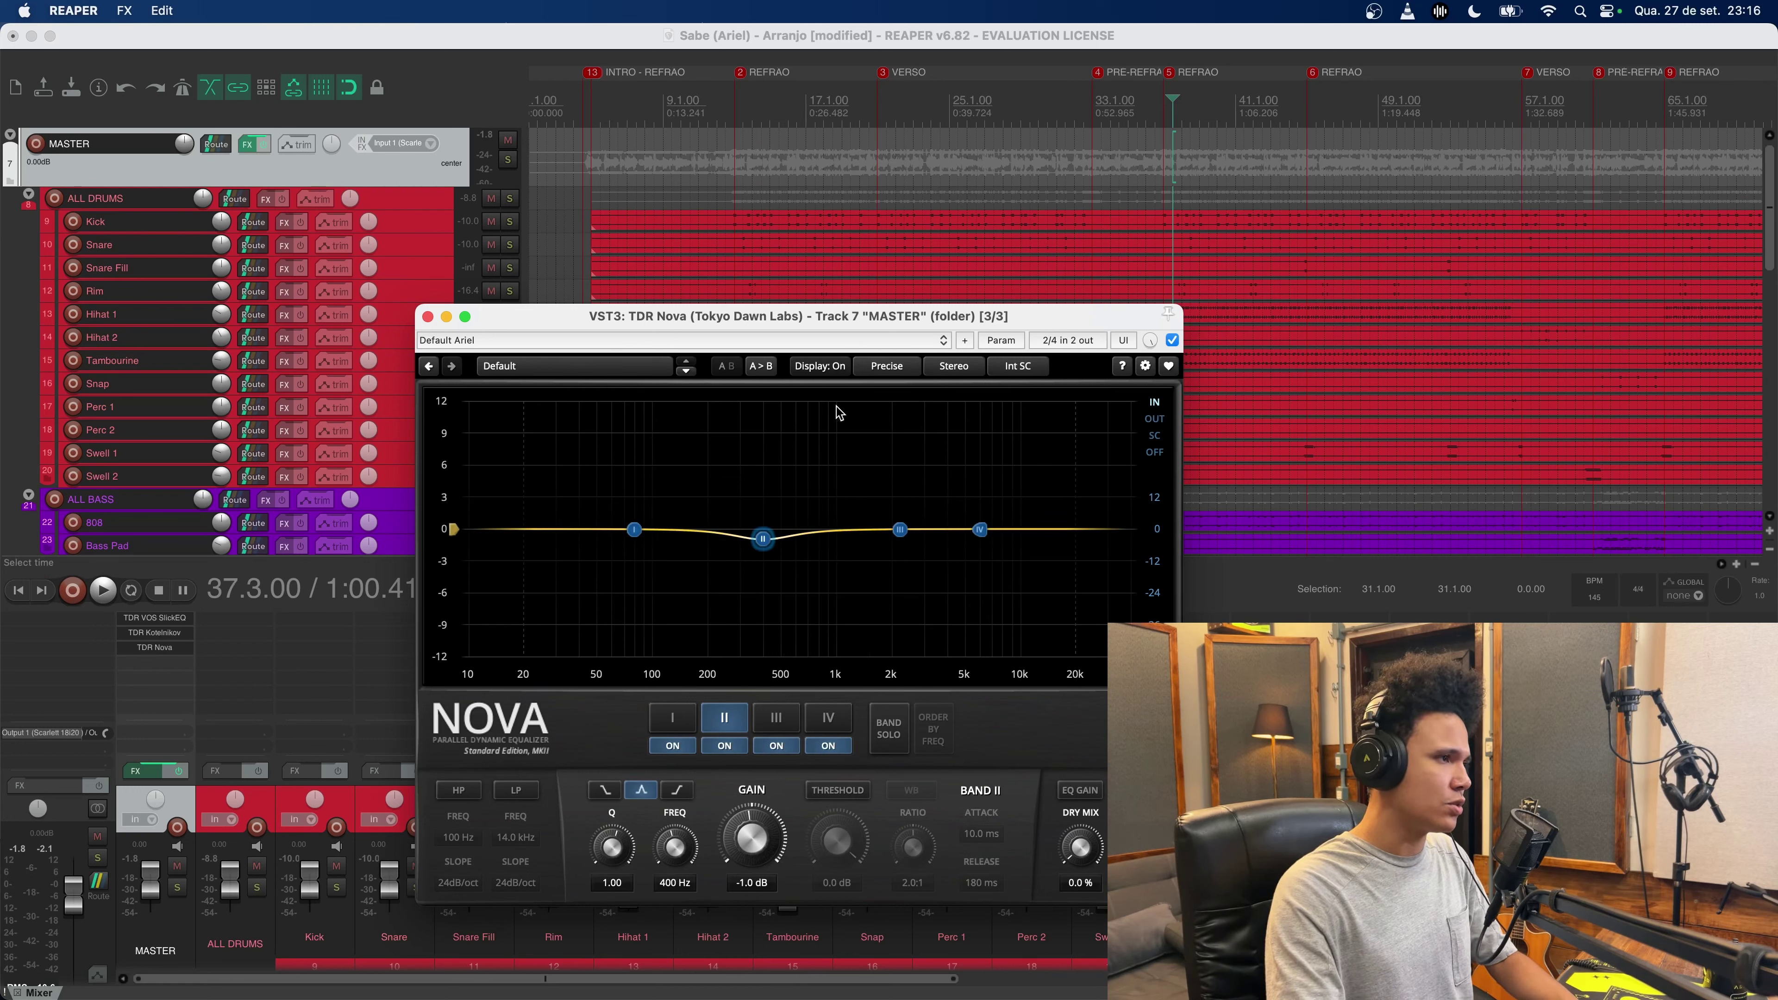
drag(766, 543, 896, 529)
key(space)
key(space)
key(space)
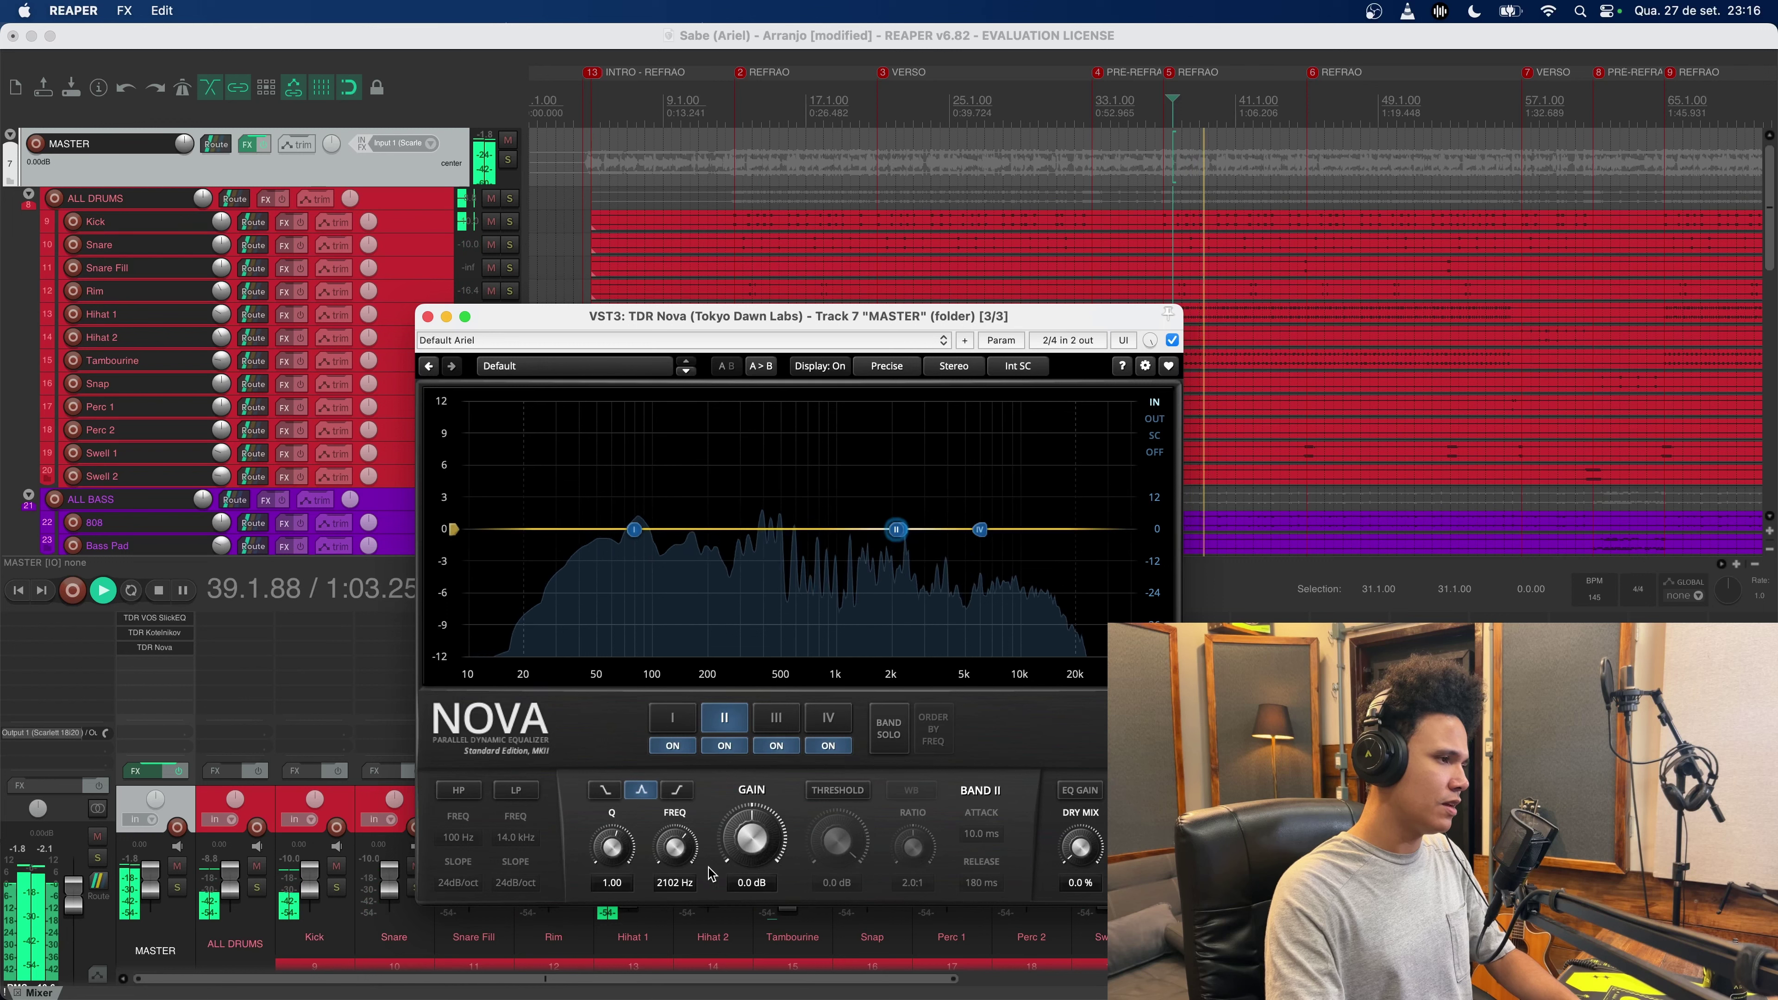
key(space)
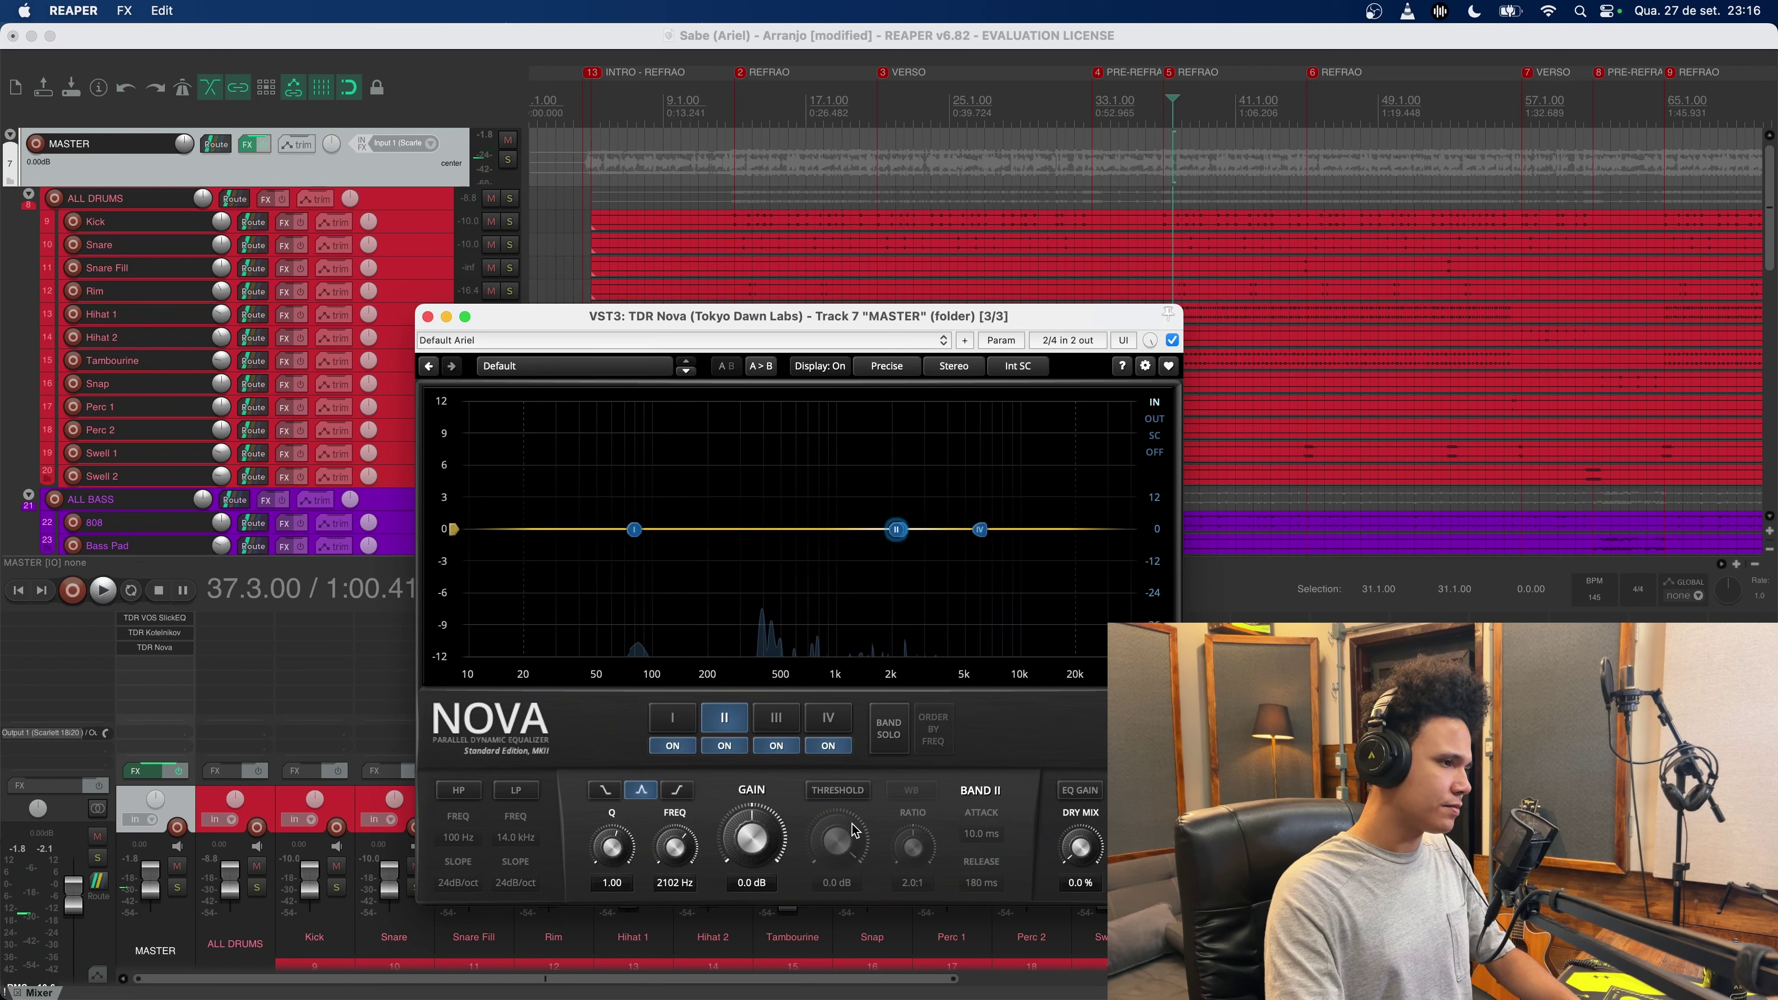
Step: Make band II dynamic by enabling its threshold, with a 4.0:1 ratio and a threshold of -13.7 dB, auditioning it during playback
click(849, 792)
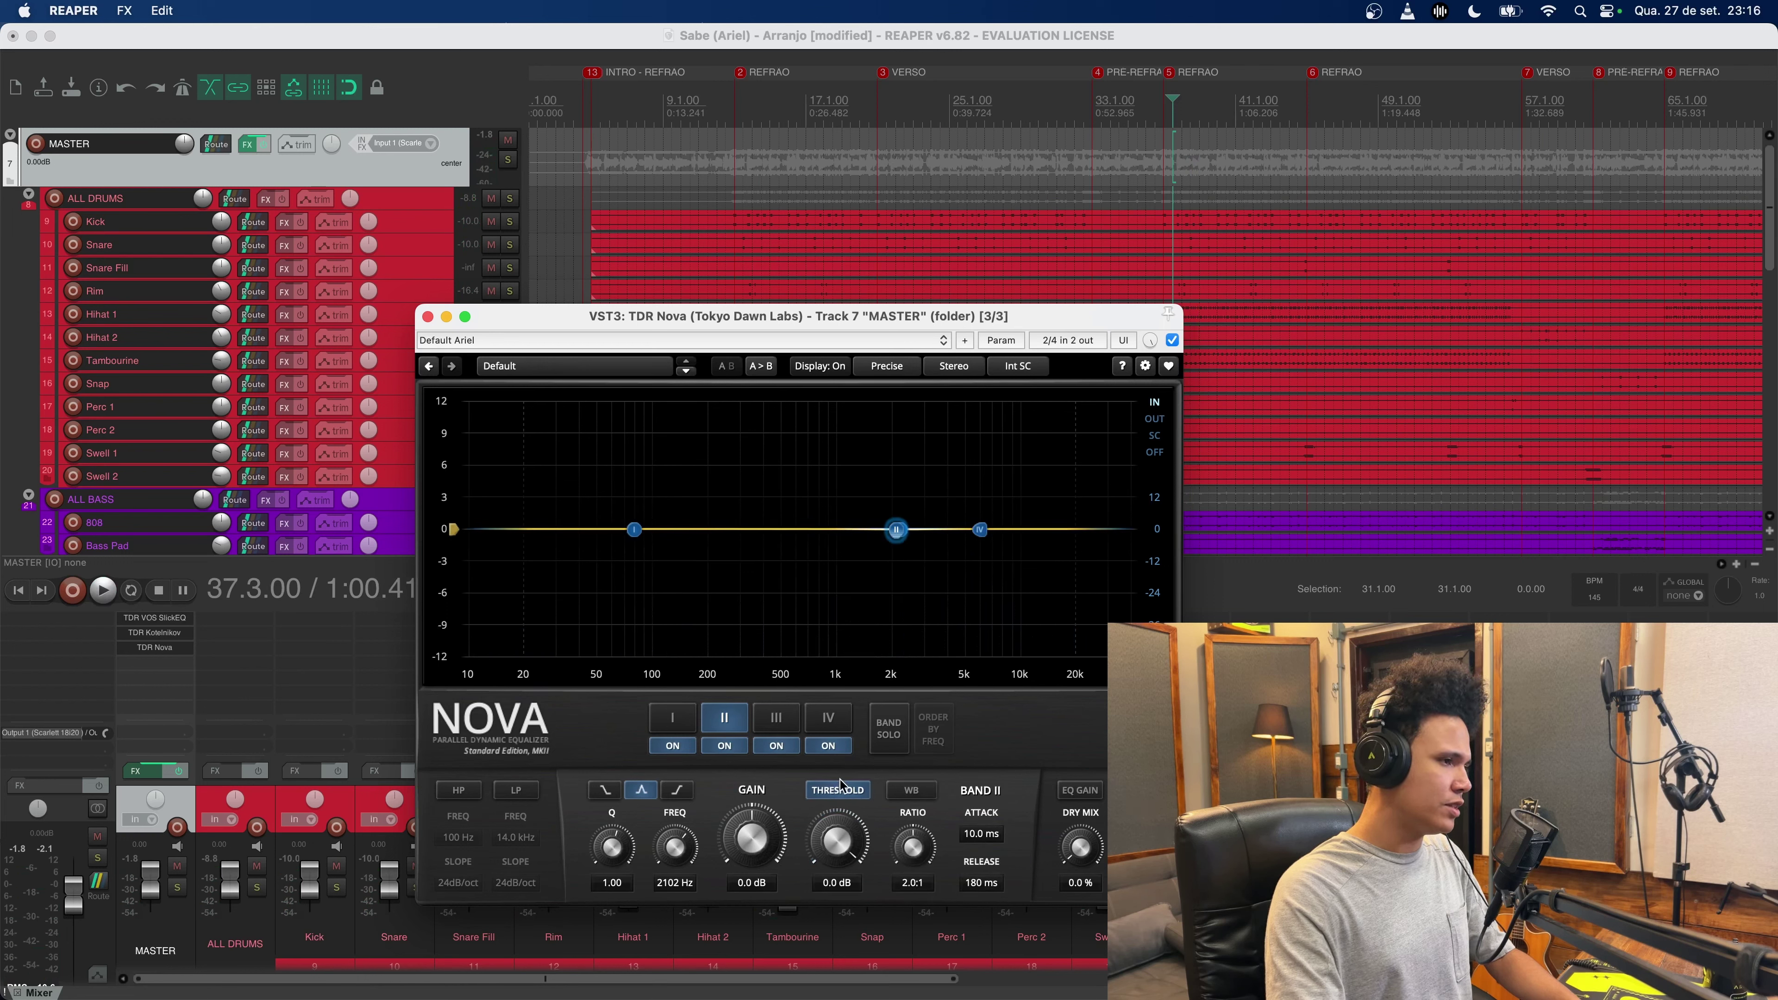
drag(918, 324, 809, 293)
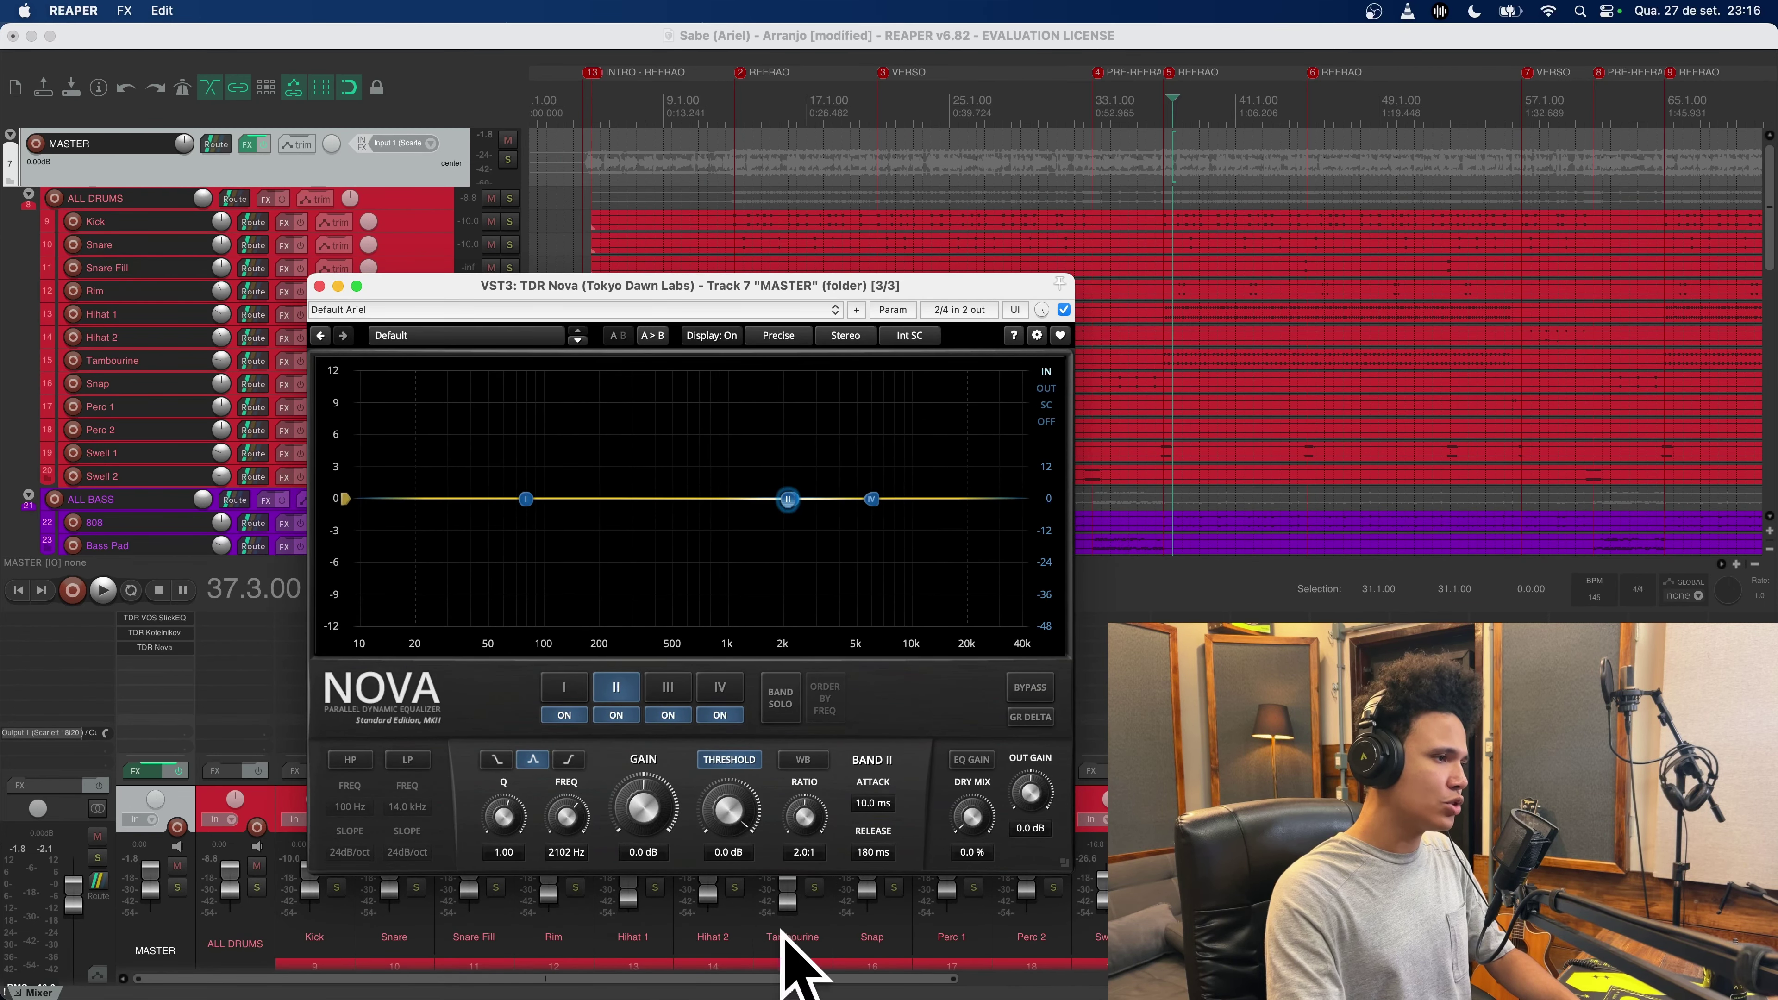
scroll(805, 816, up, 4)
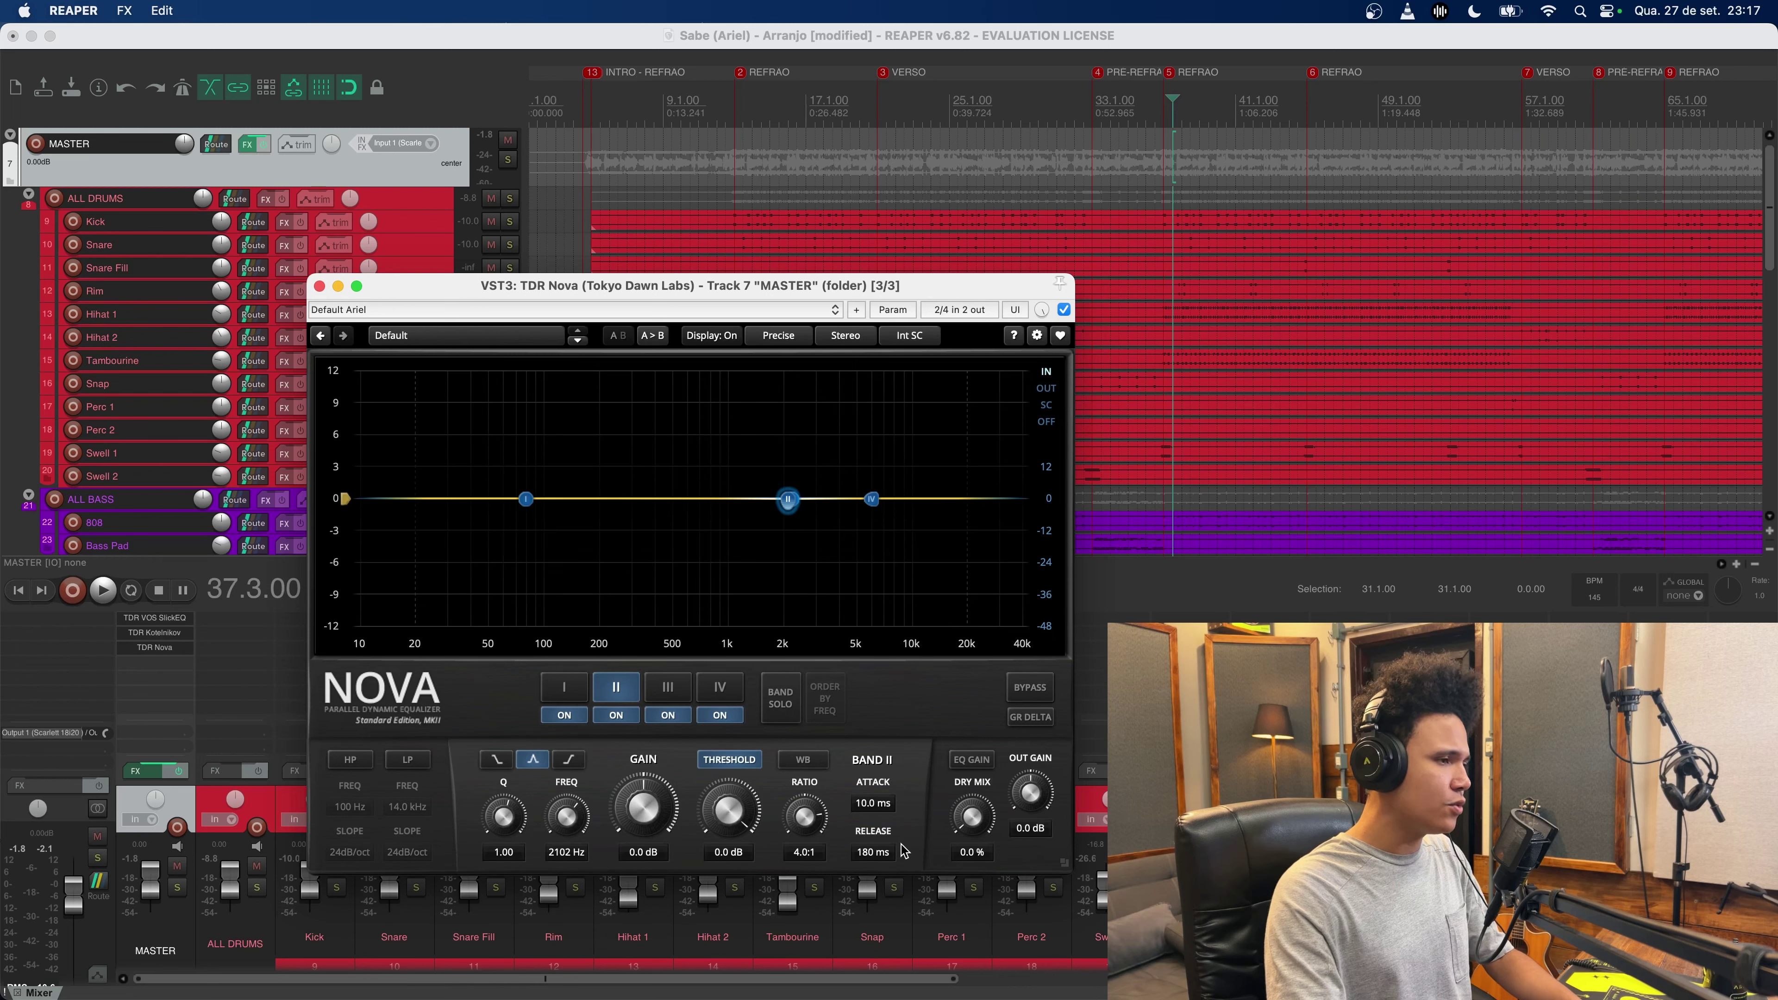
scroll(743, 809, down, 5)
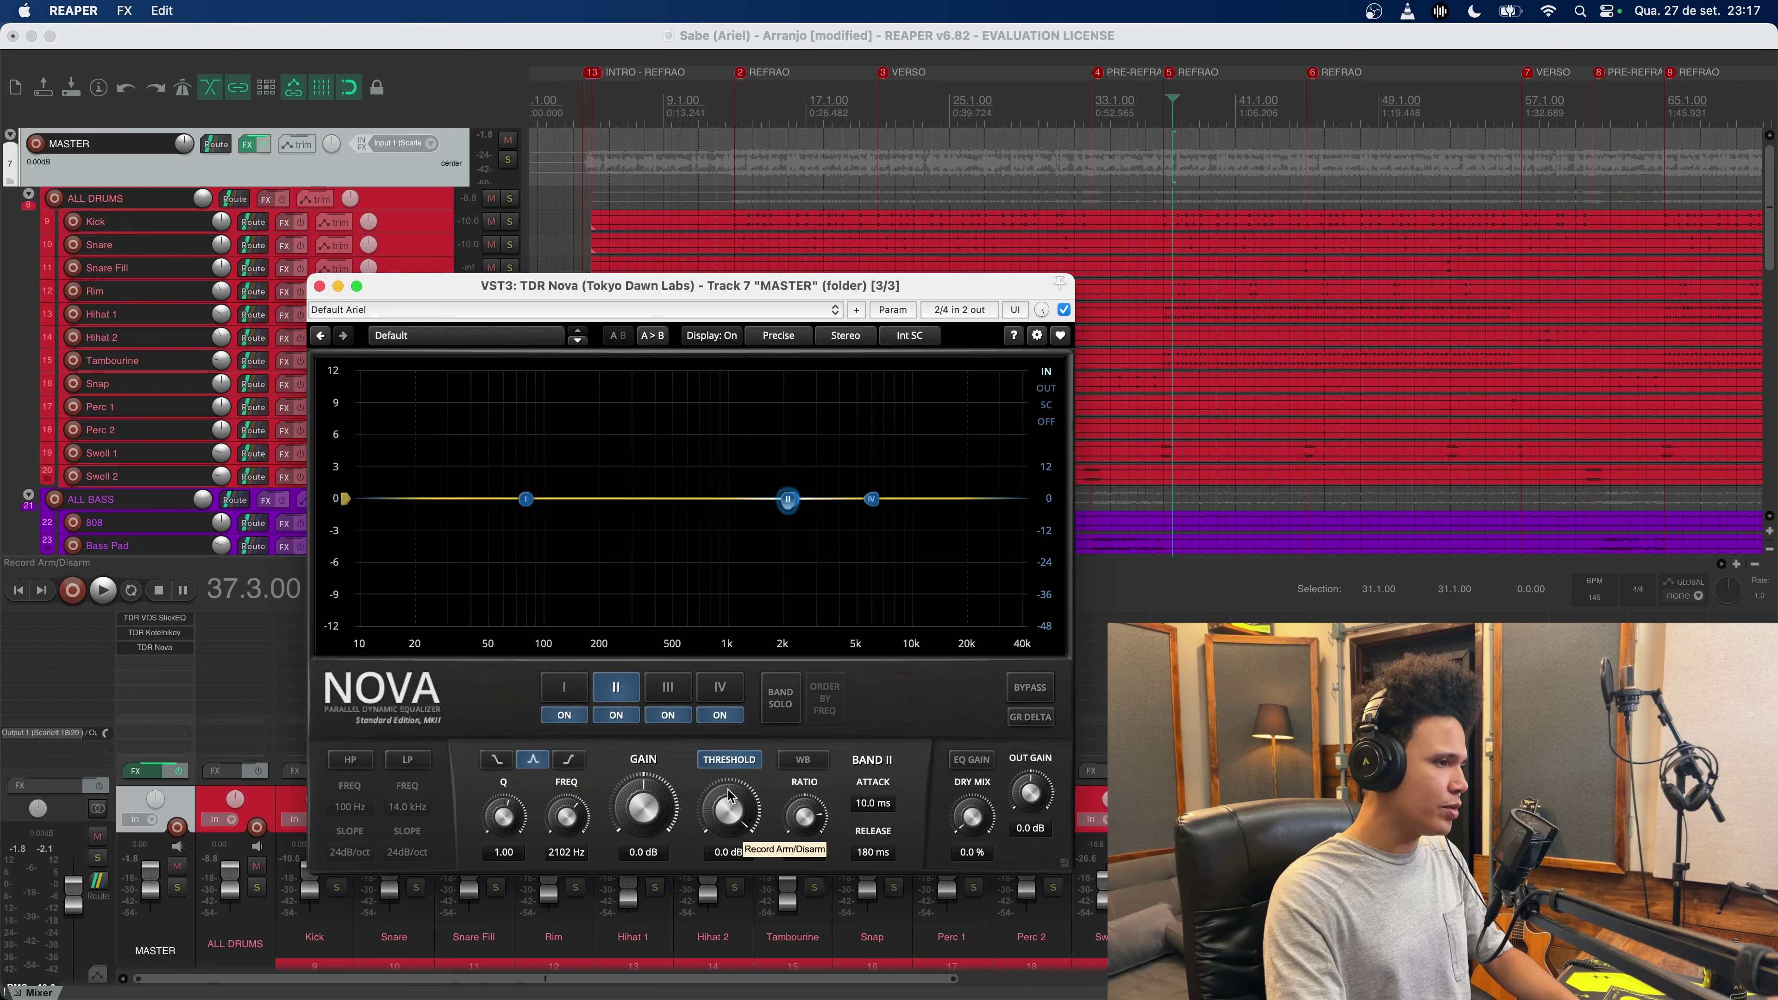
key(space)
scroll(728, 809, down, 1)
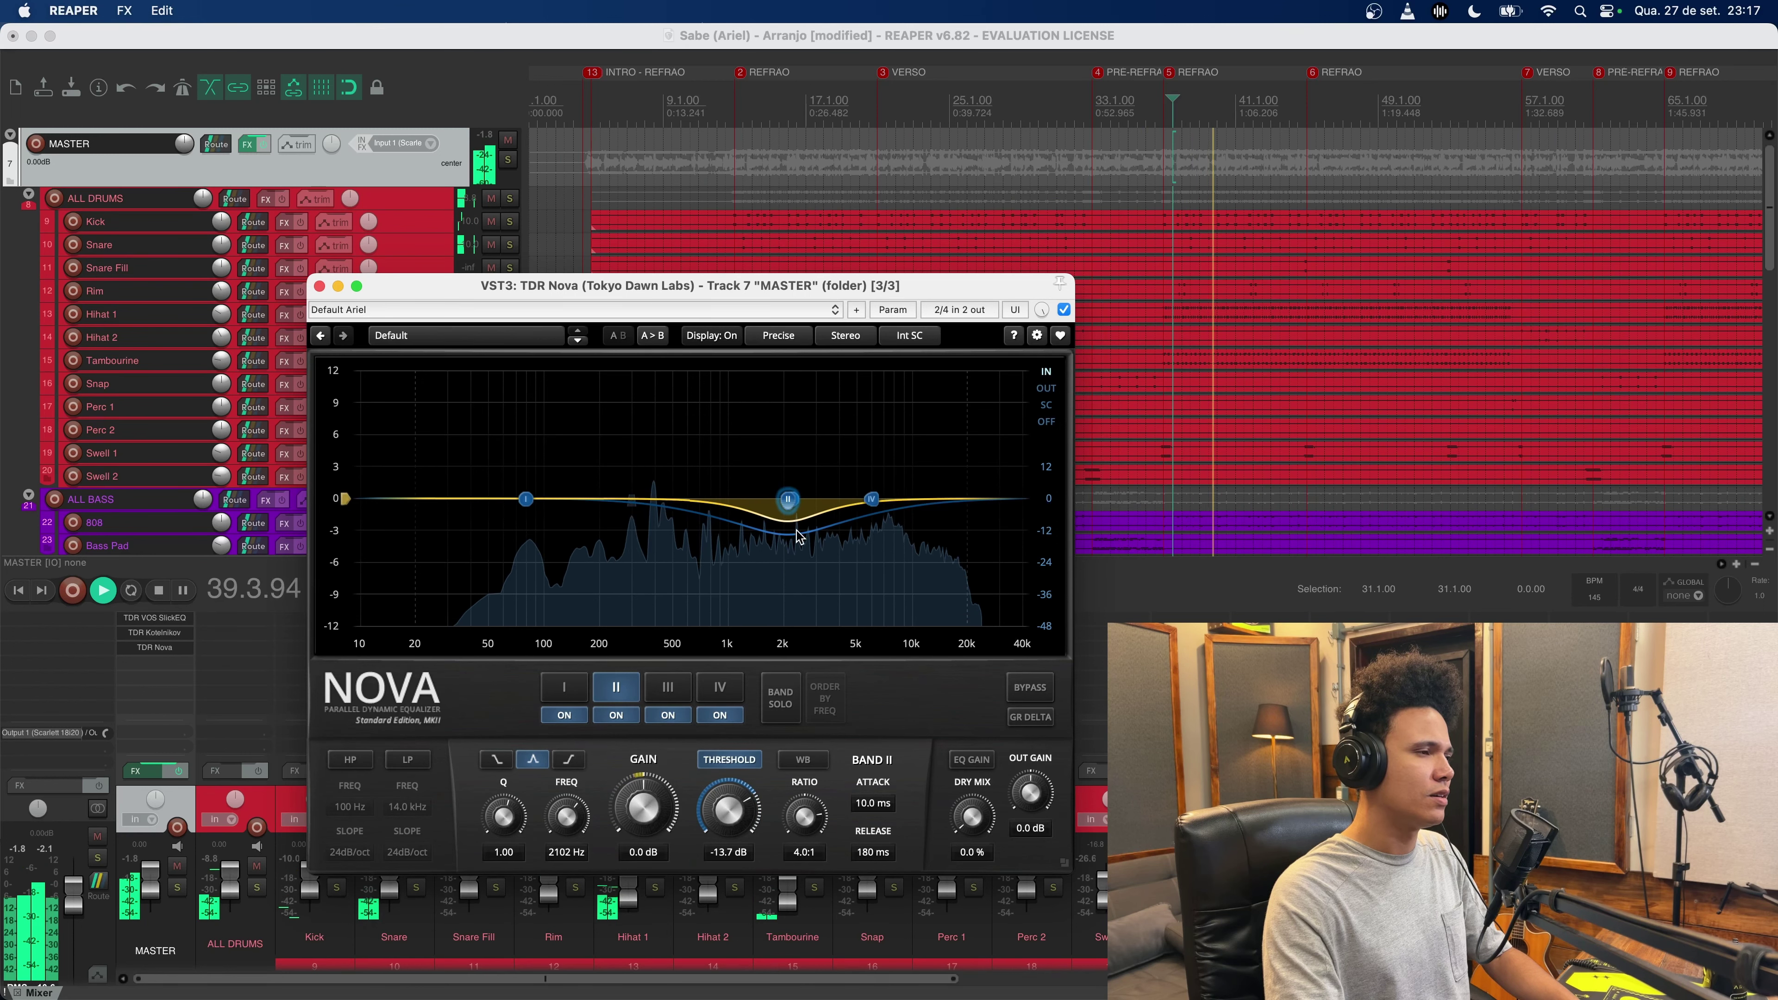
key(space)
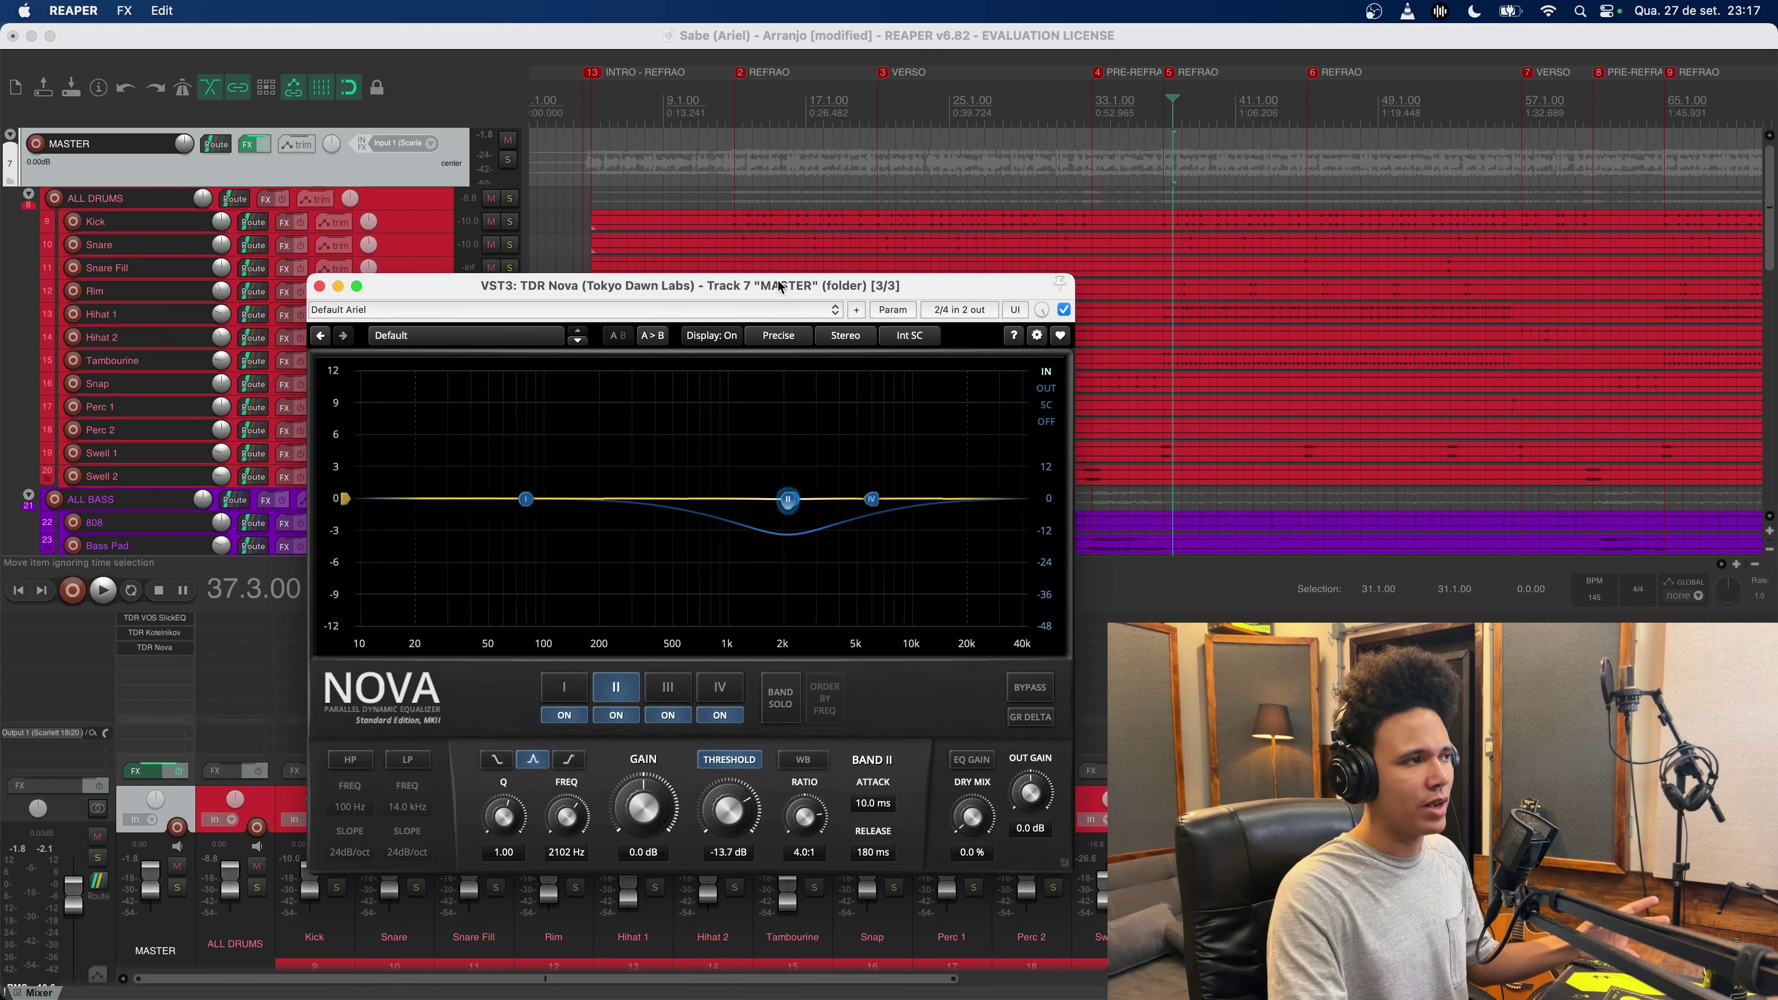
Step: Turn off Nova's band II and close the plugin window
drag(779, 286, 1117, 267)
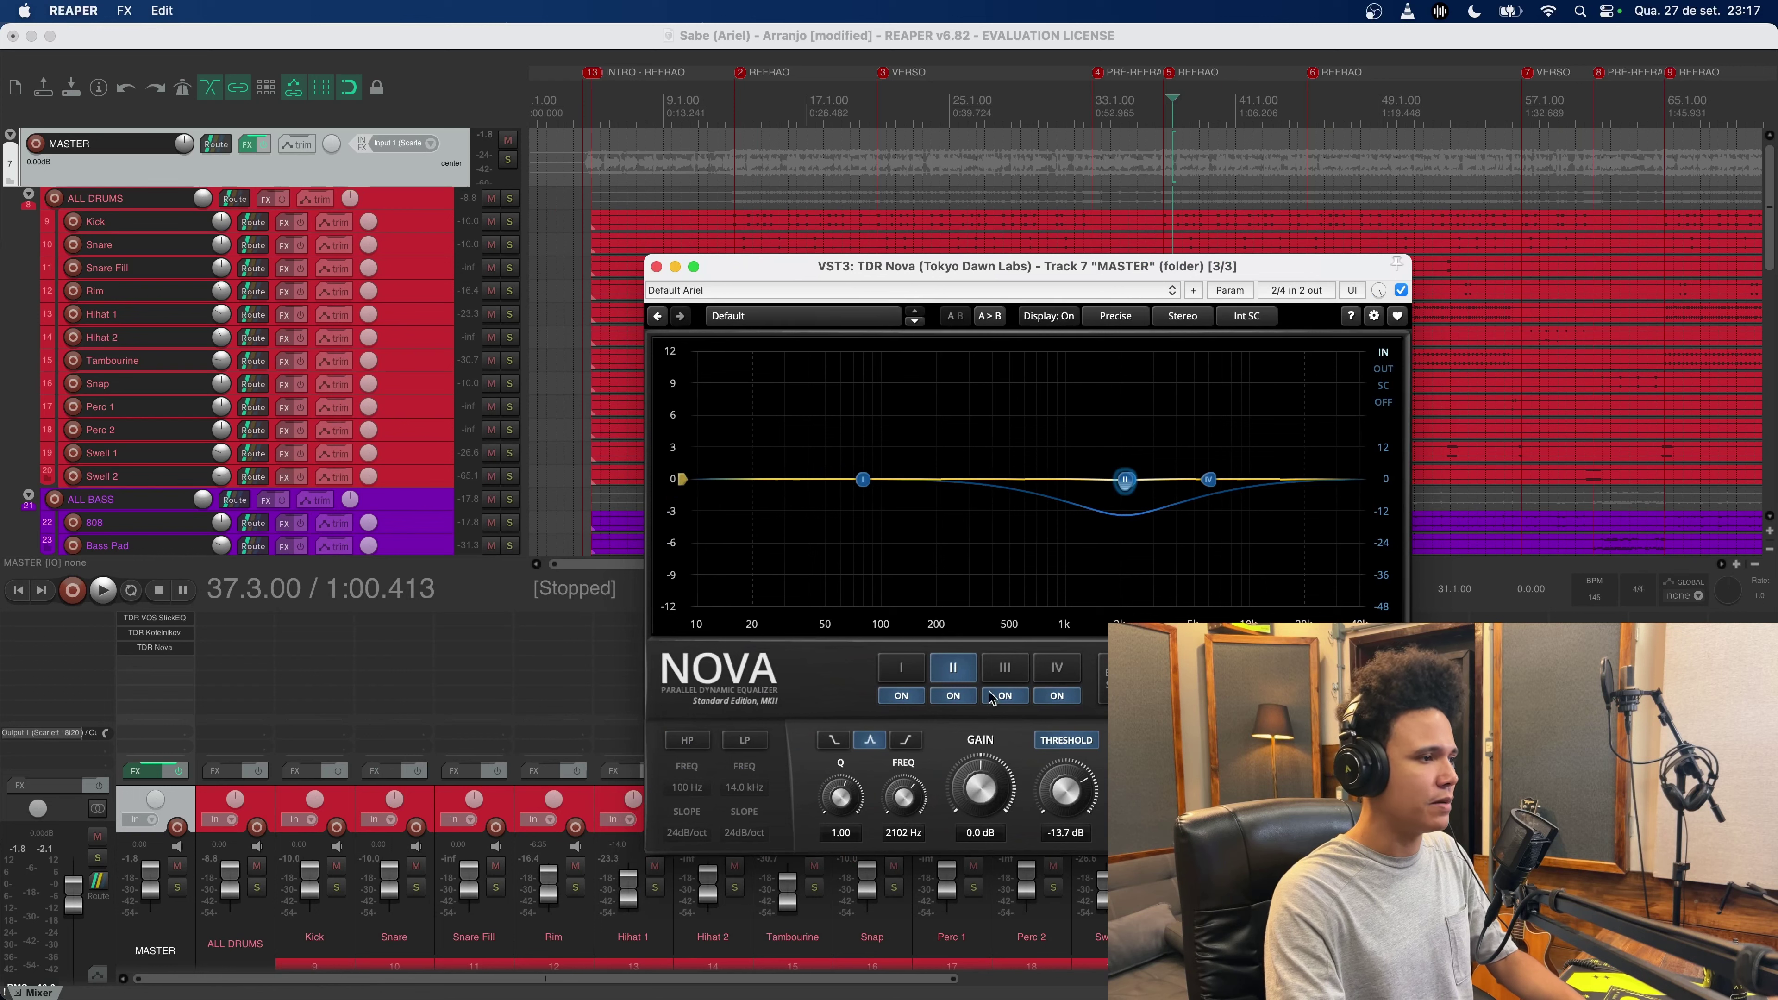
click(662, 271)
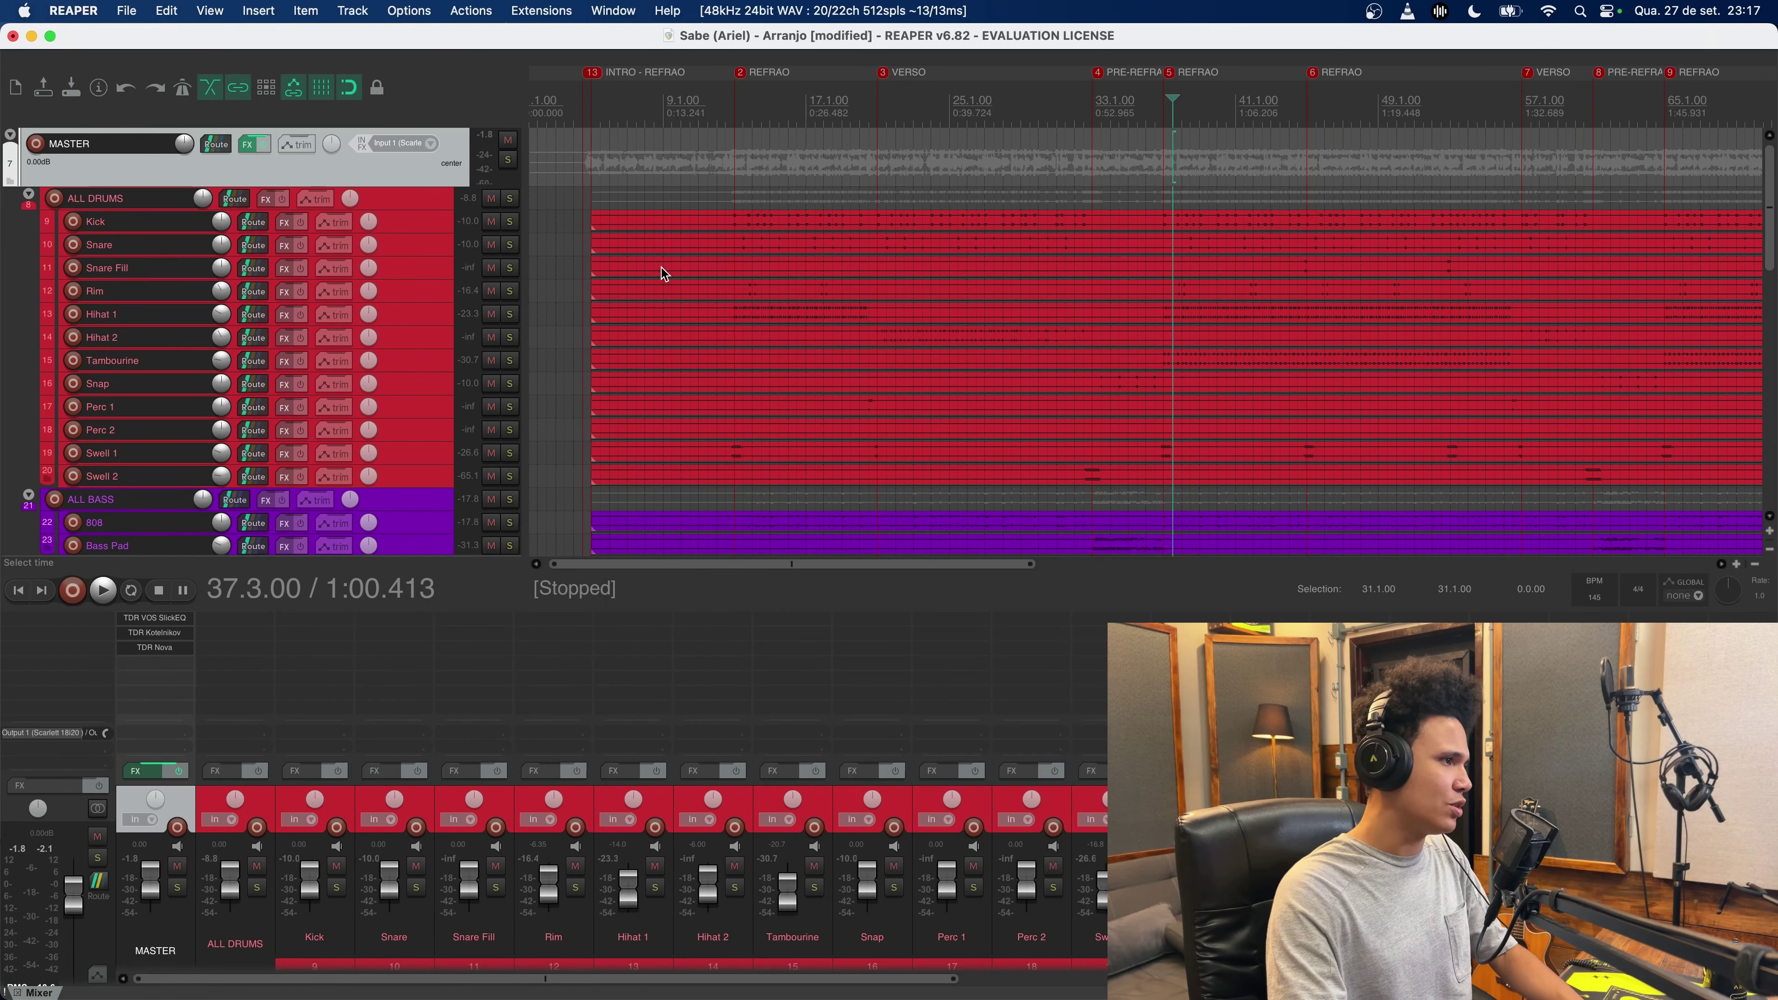
click(154, 648)
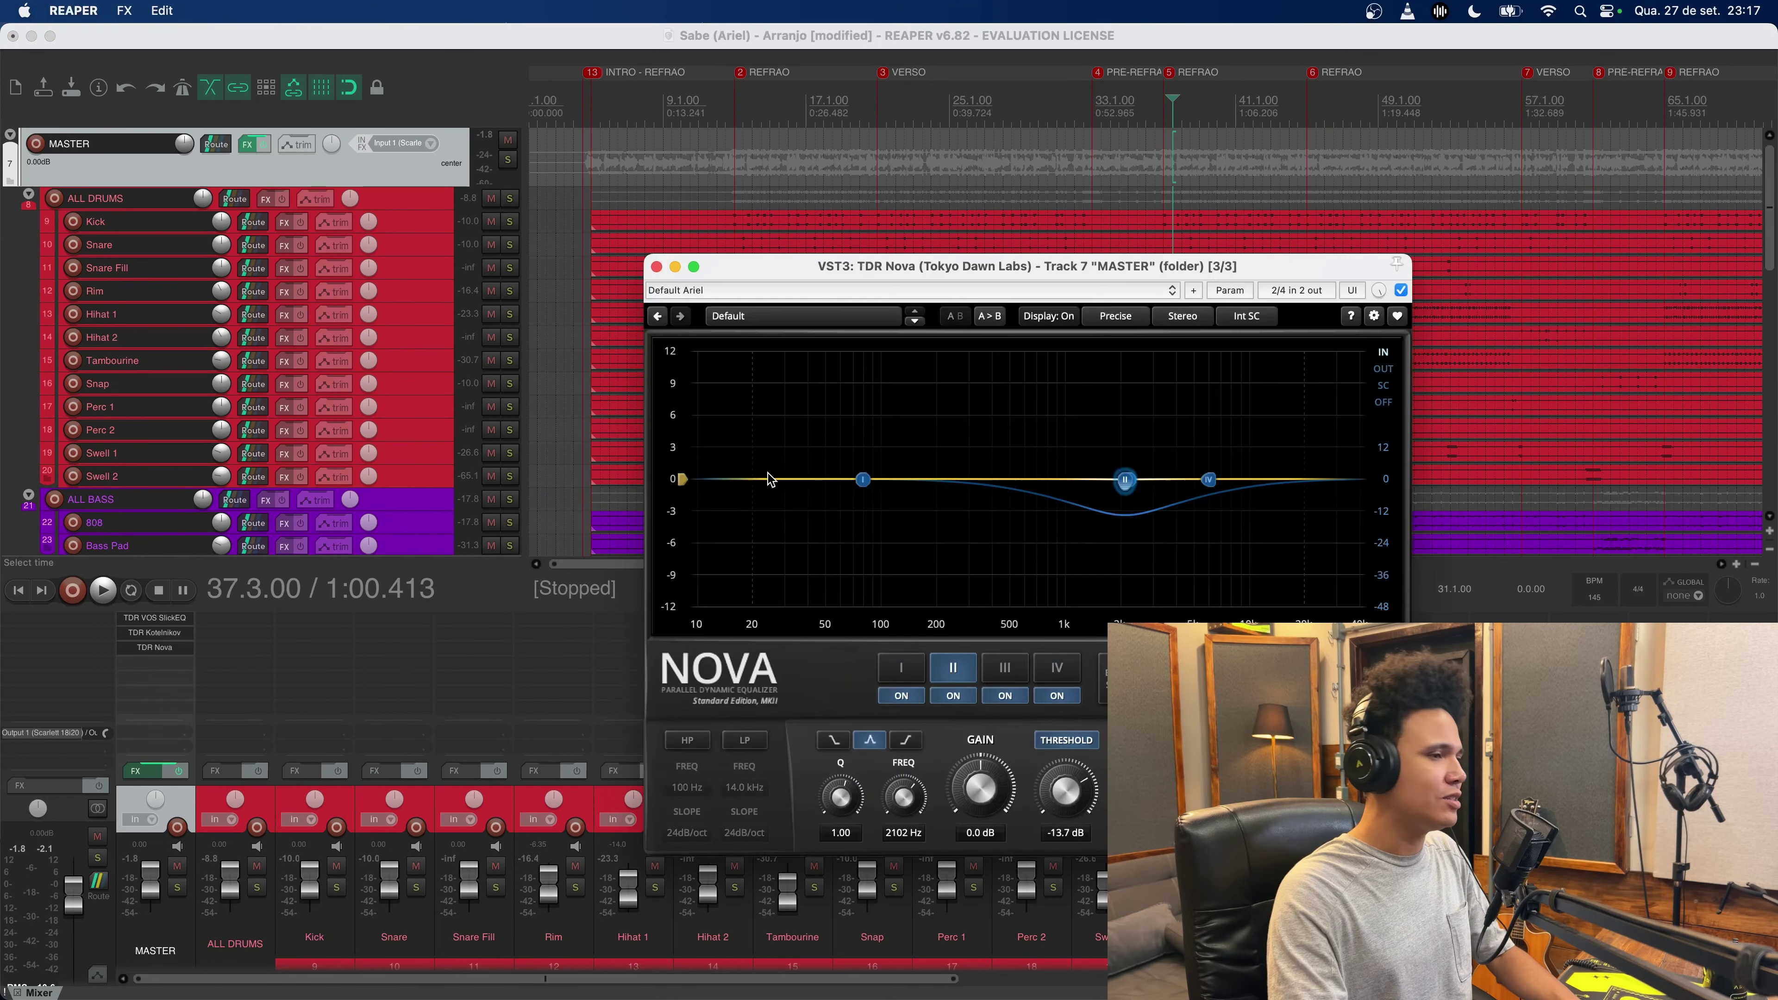
click(952, 696)
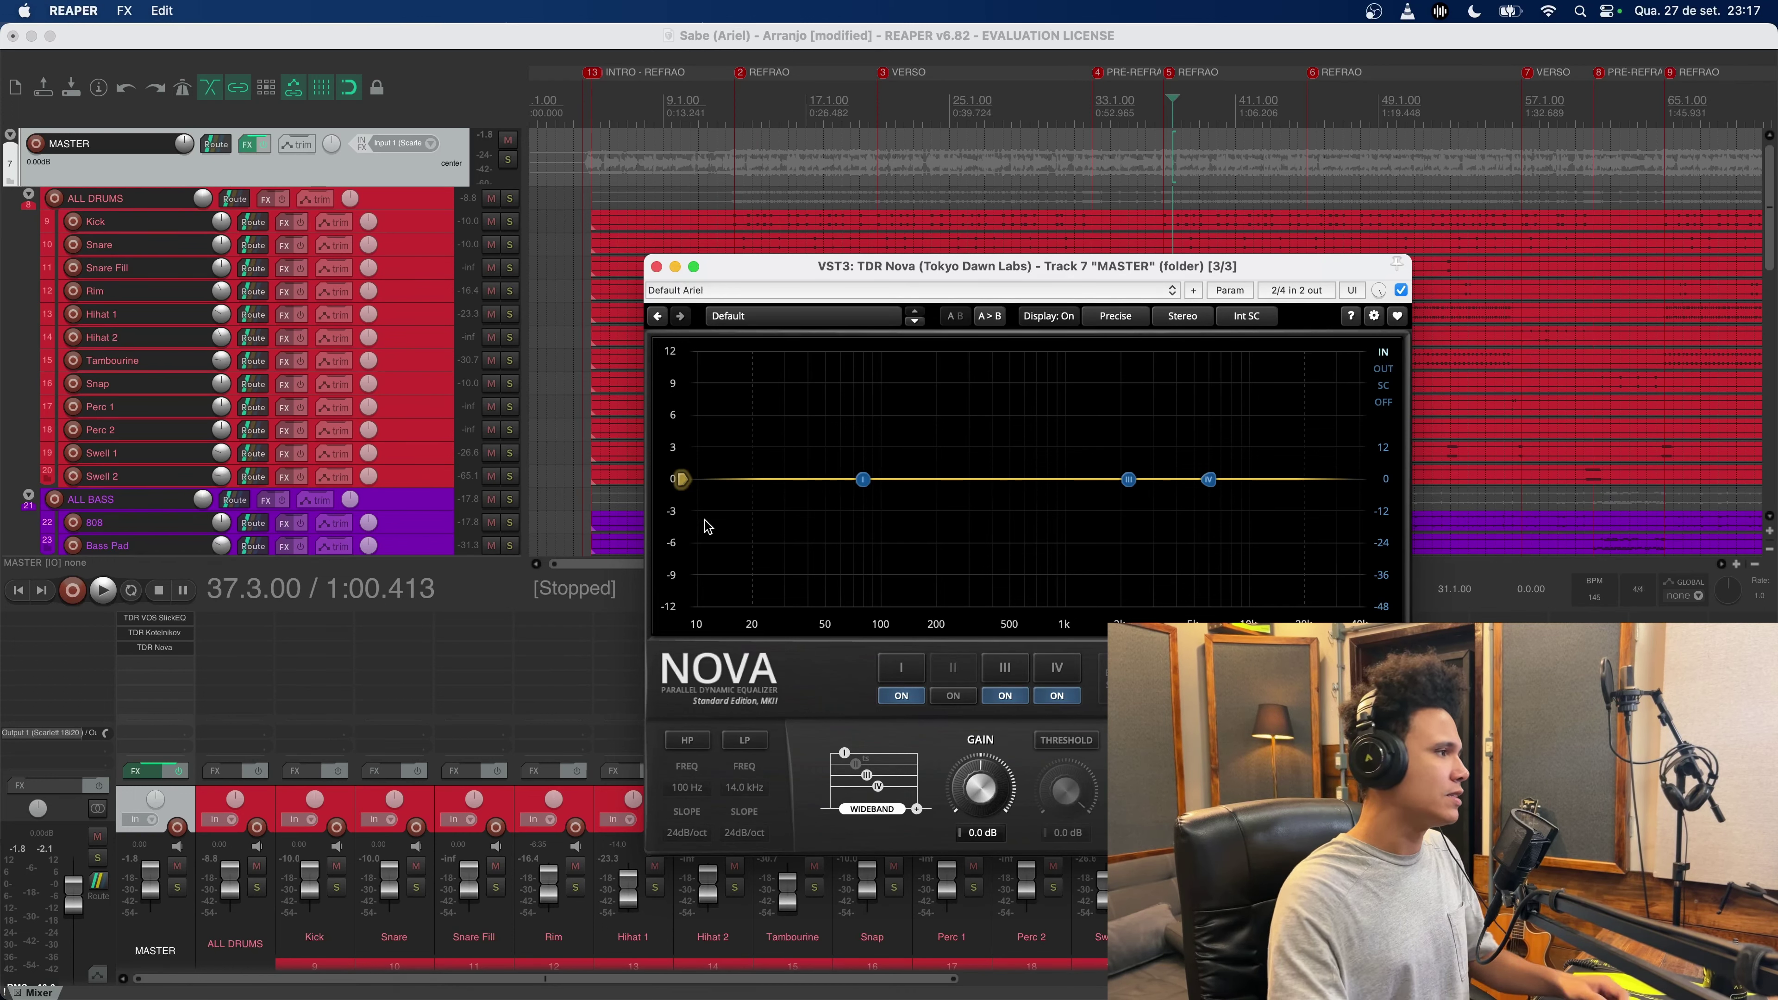
click(656, 268)
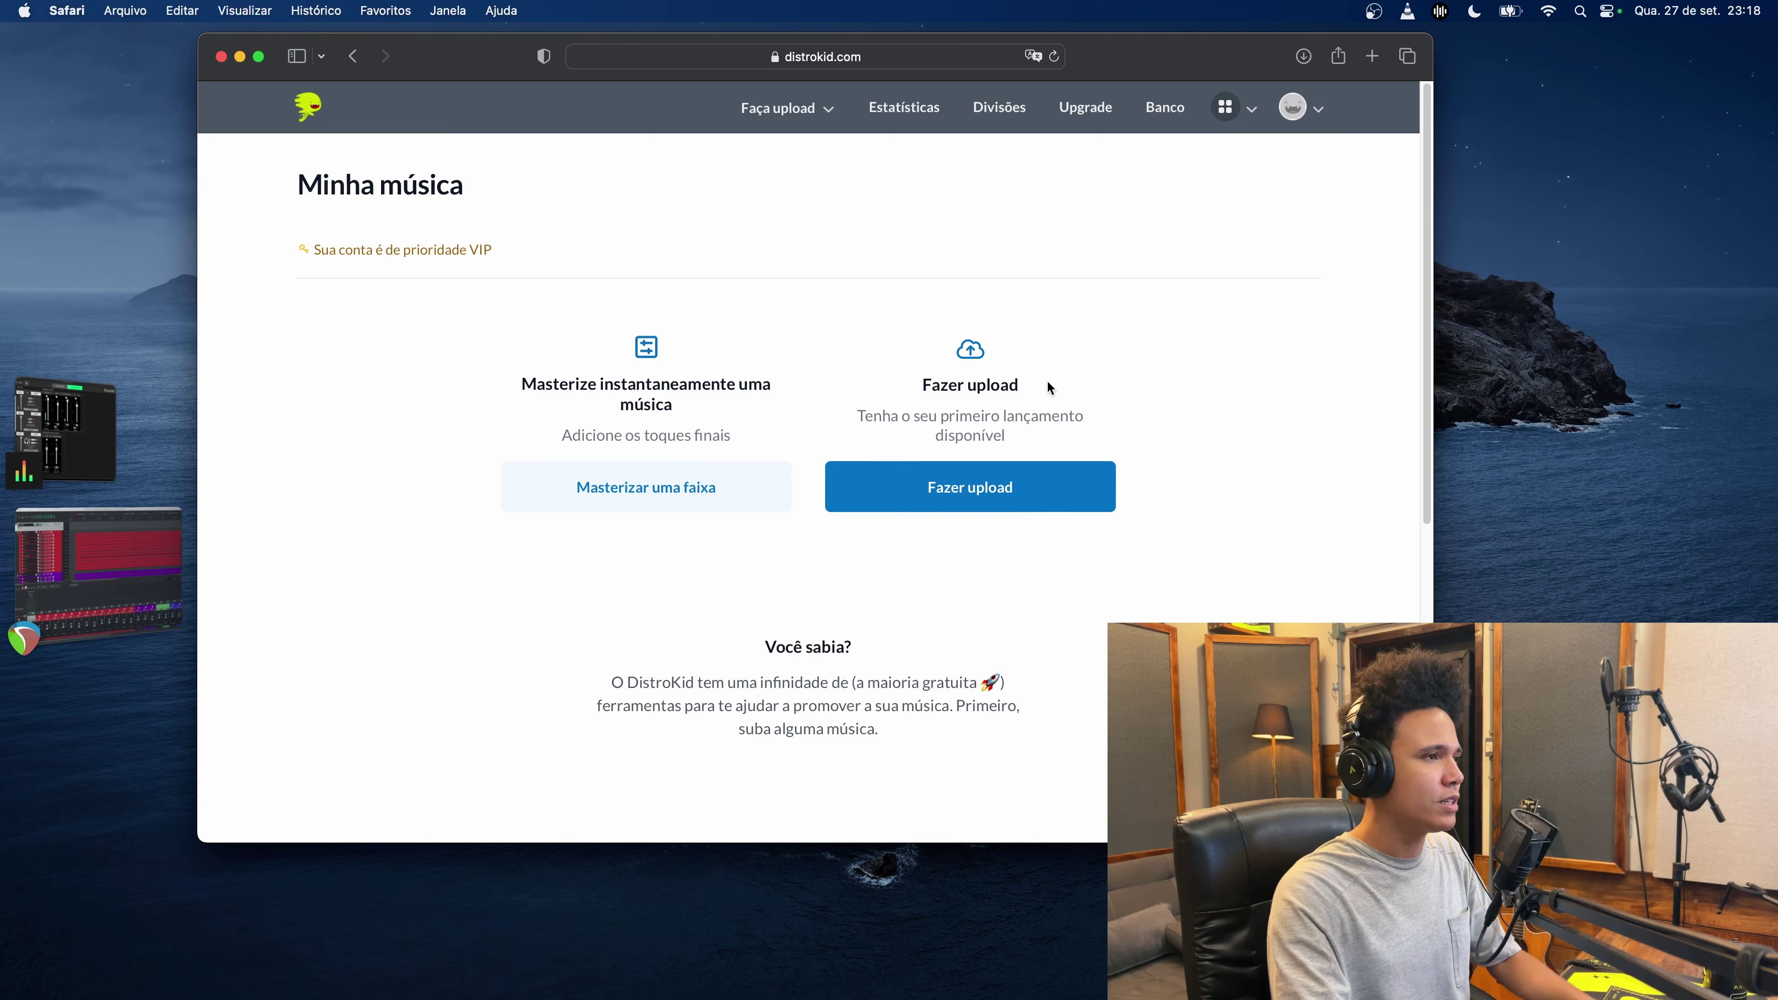
Step: Open DistroKid's upload form in Safari and review the services, number of songs, artist, release date, label, language and genre sections
click(959, 497)
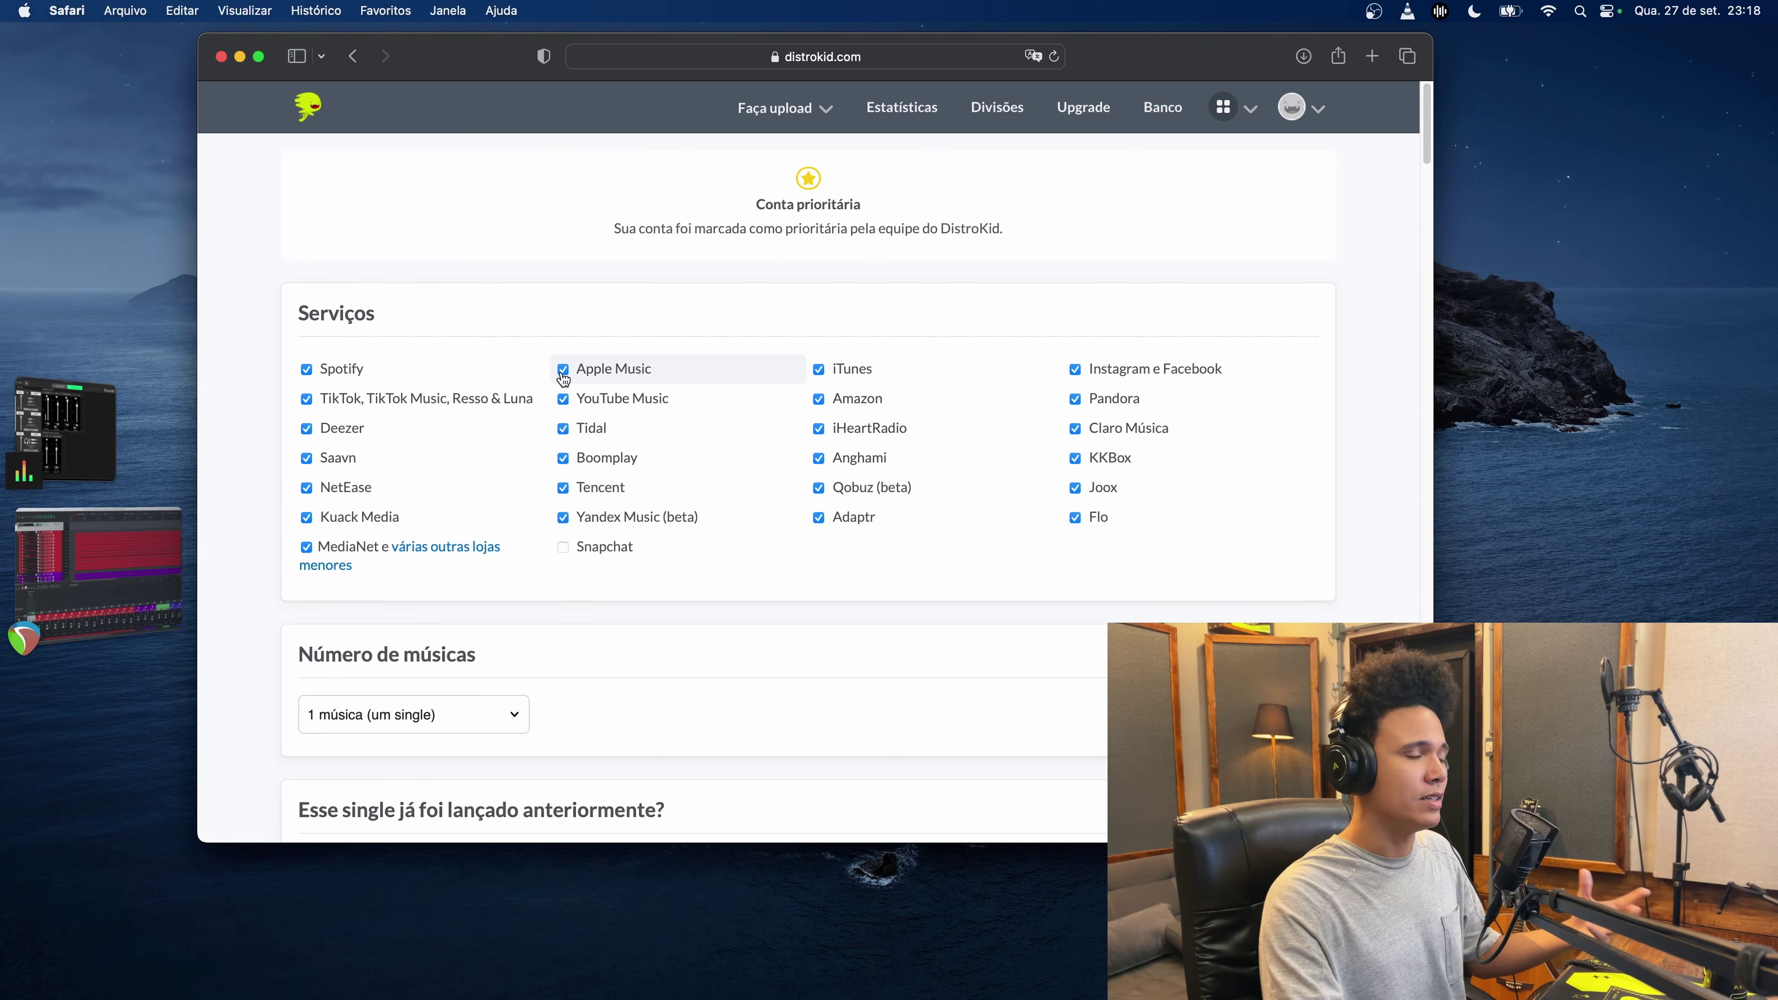
scroll(382, 607, down, 3)
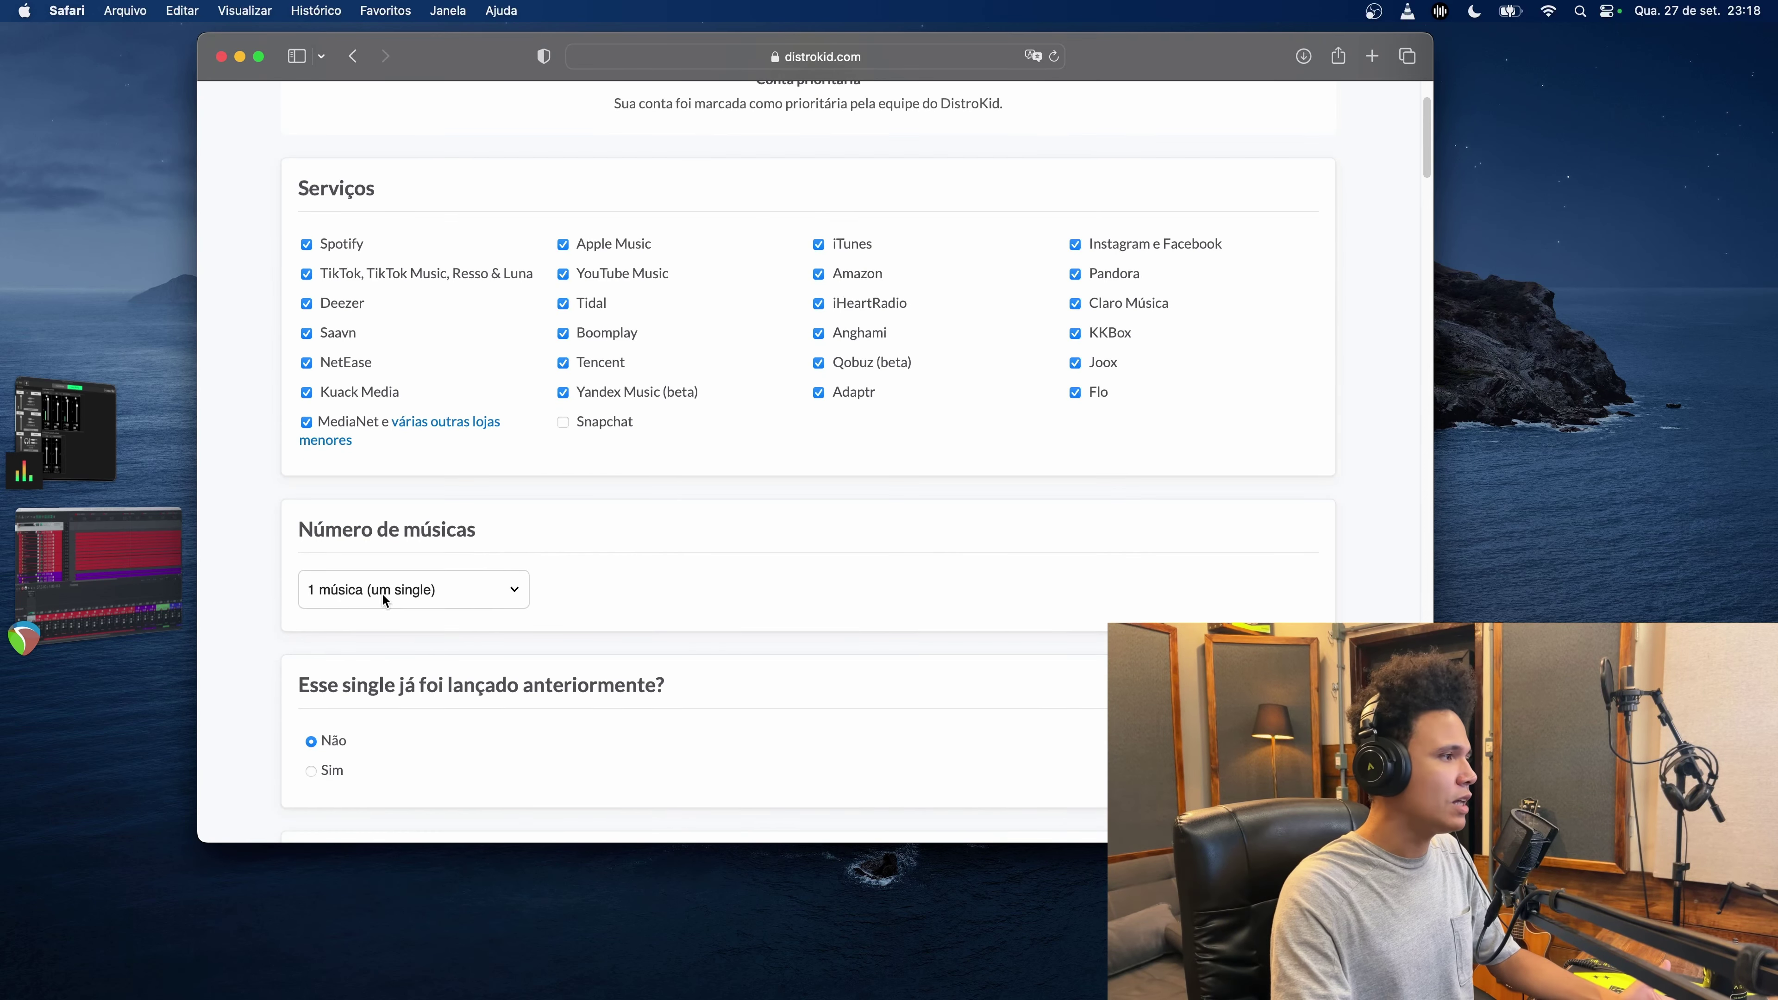
scroll(383, 600, down, 5)
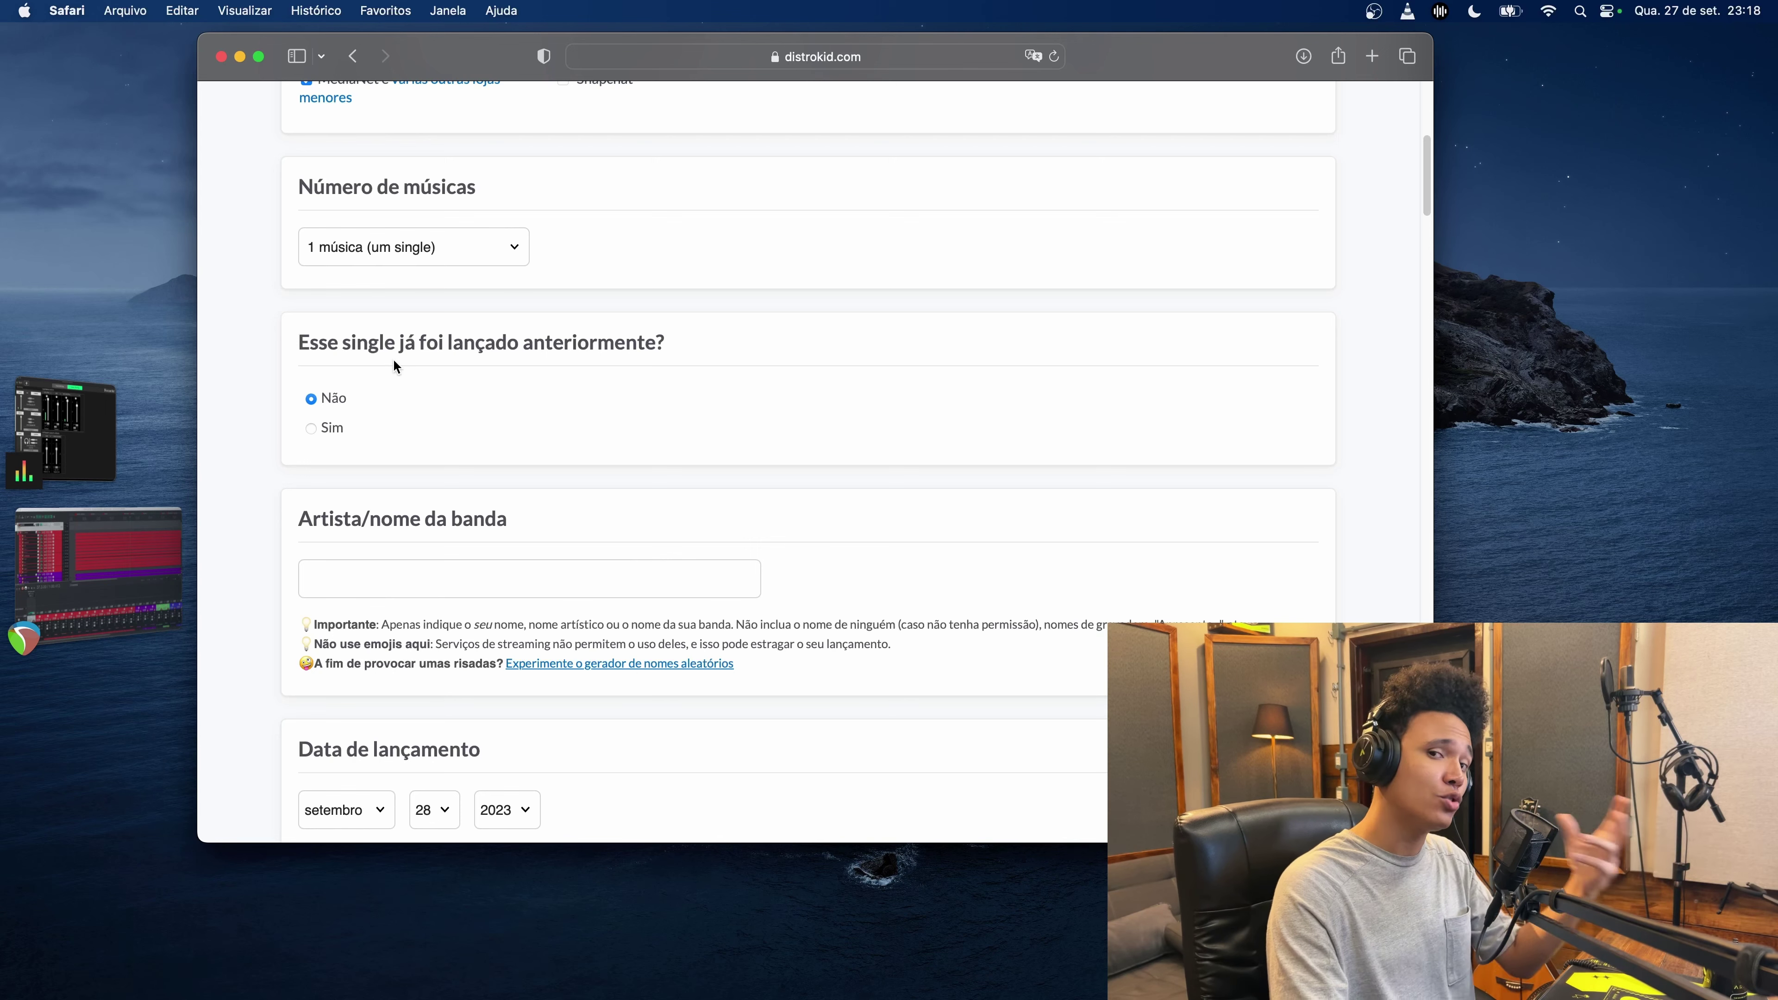
scroll(336, 424, down, 5)
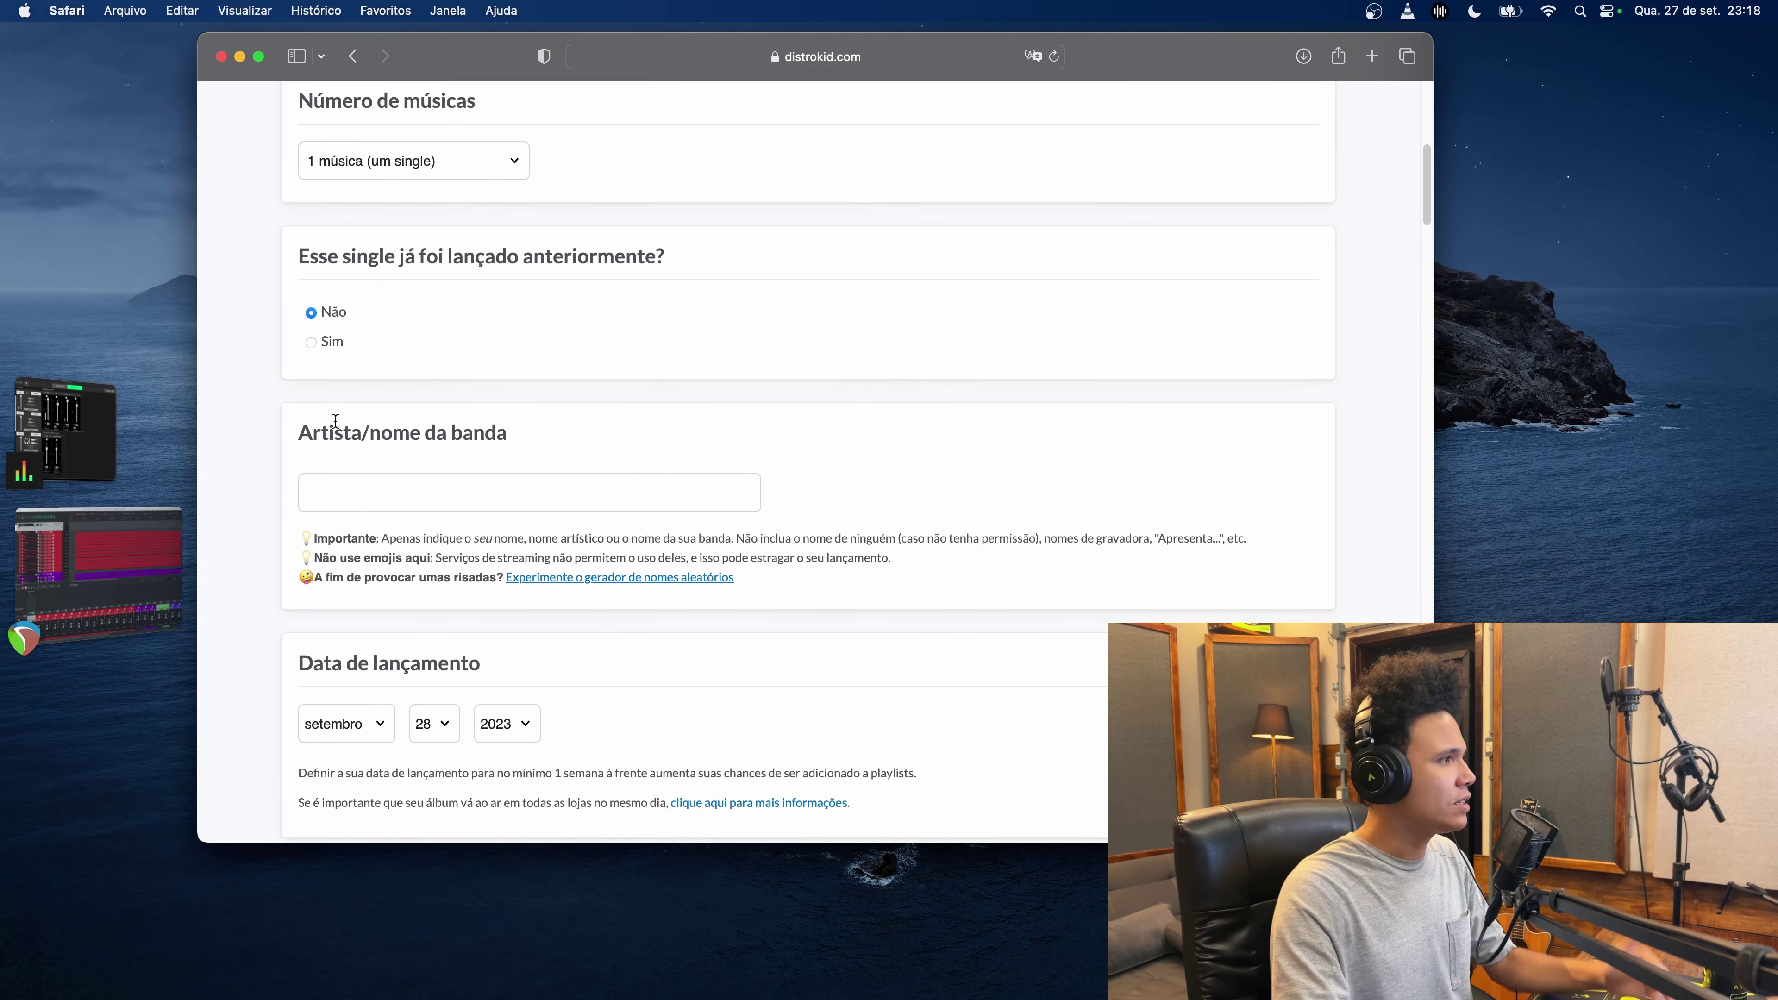
scroll(378, 415, down, 3)
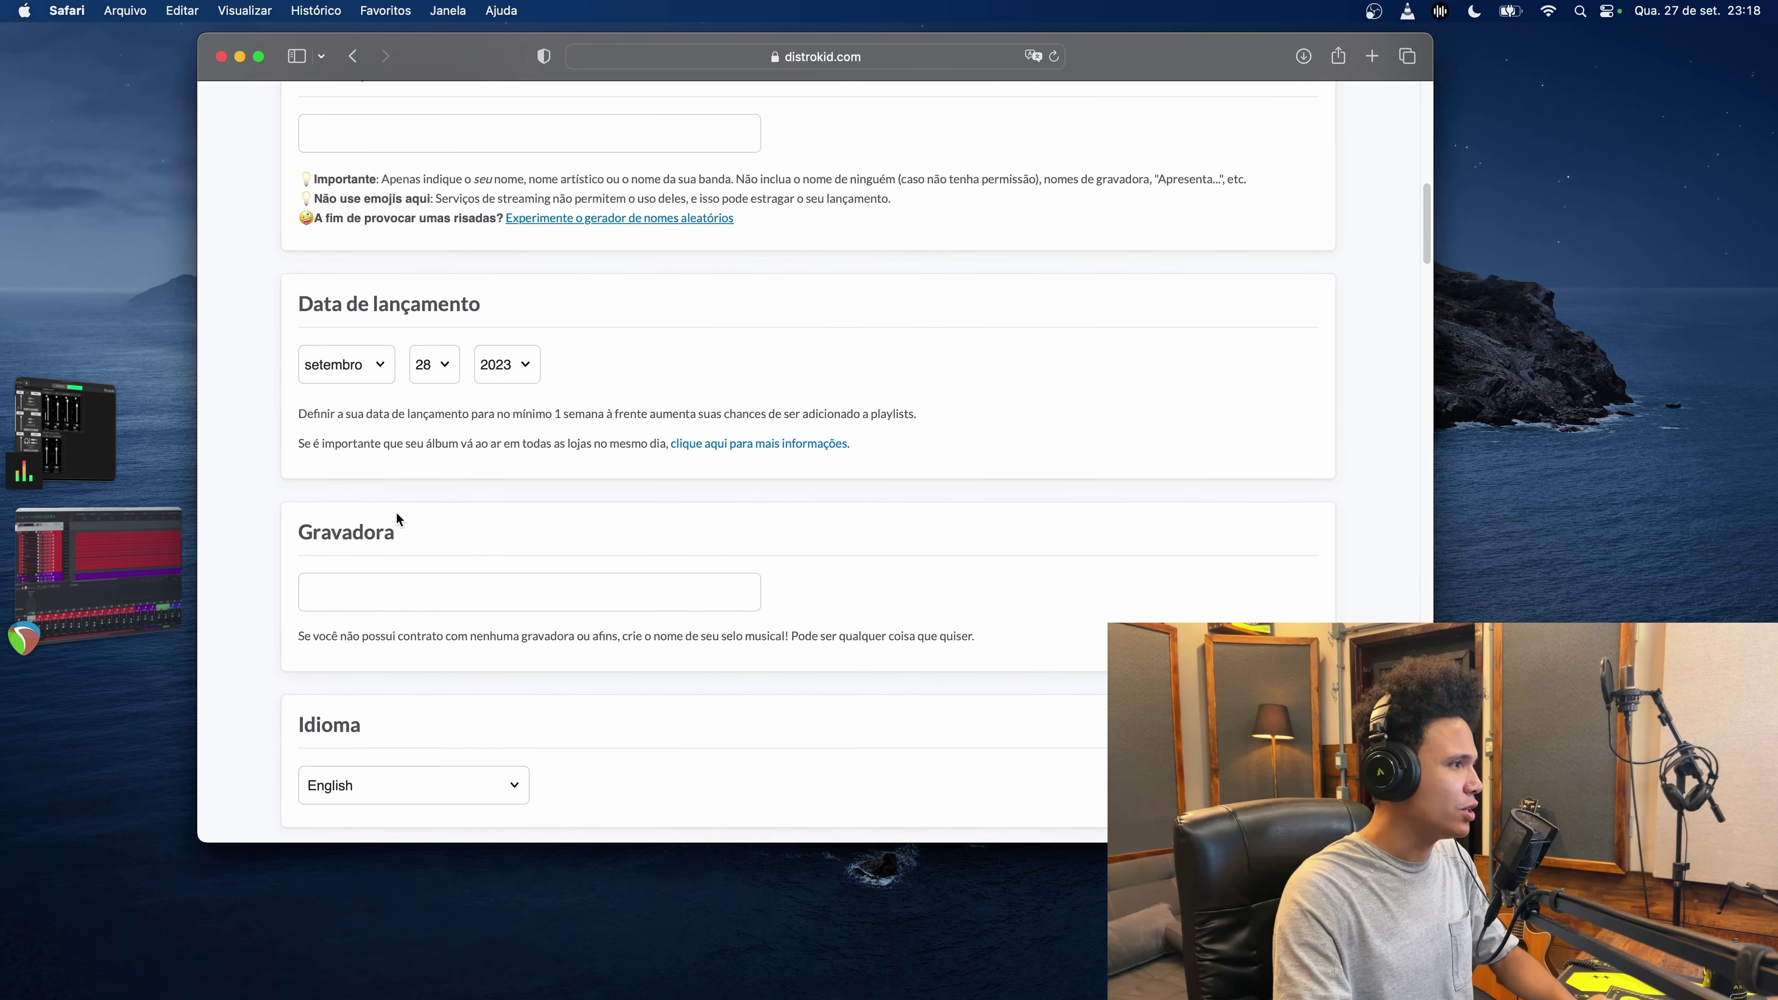
scroll(397, 514, down, 10)
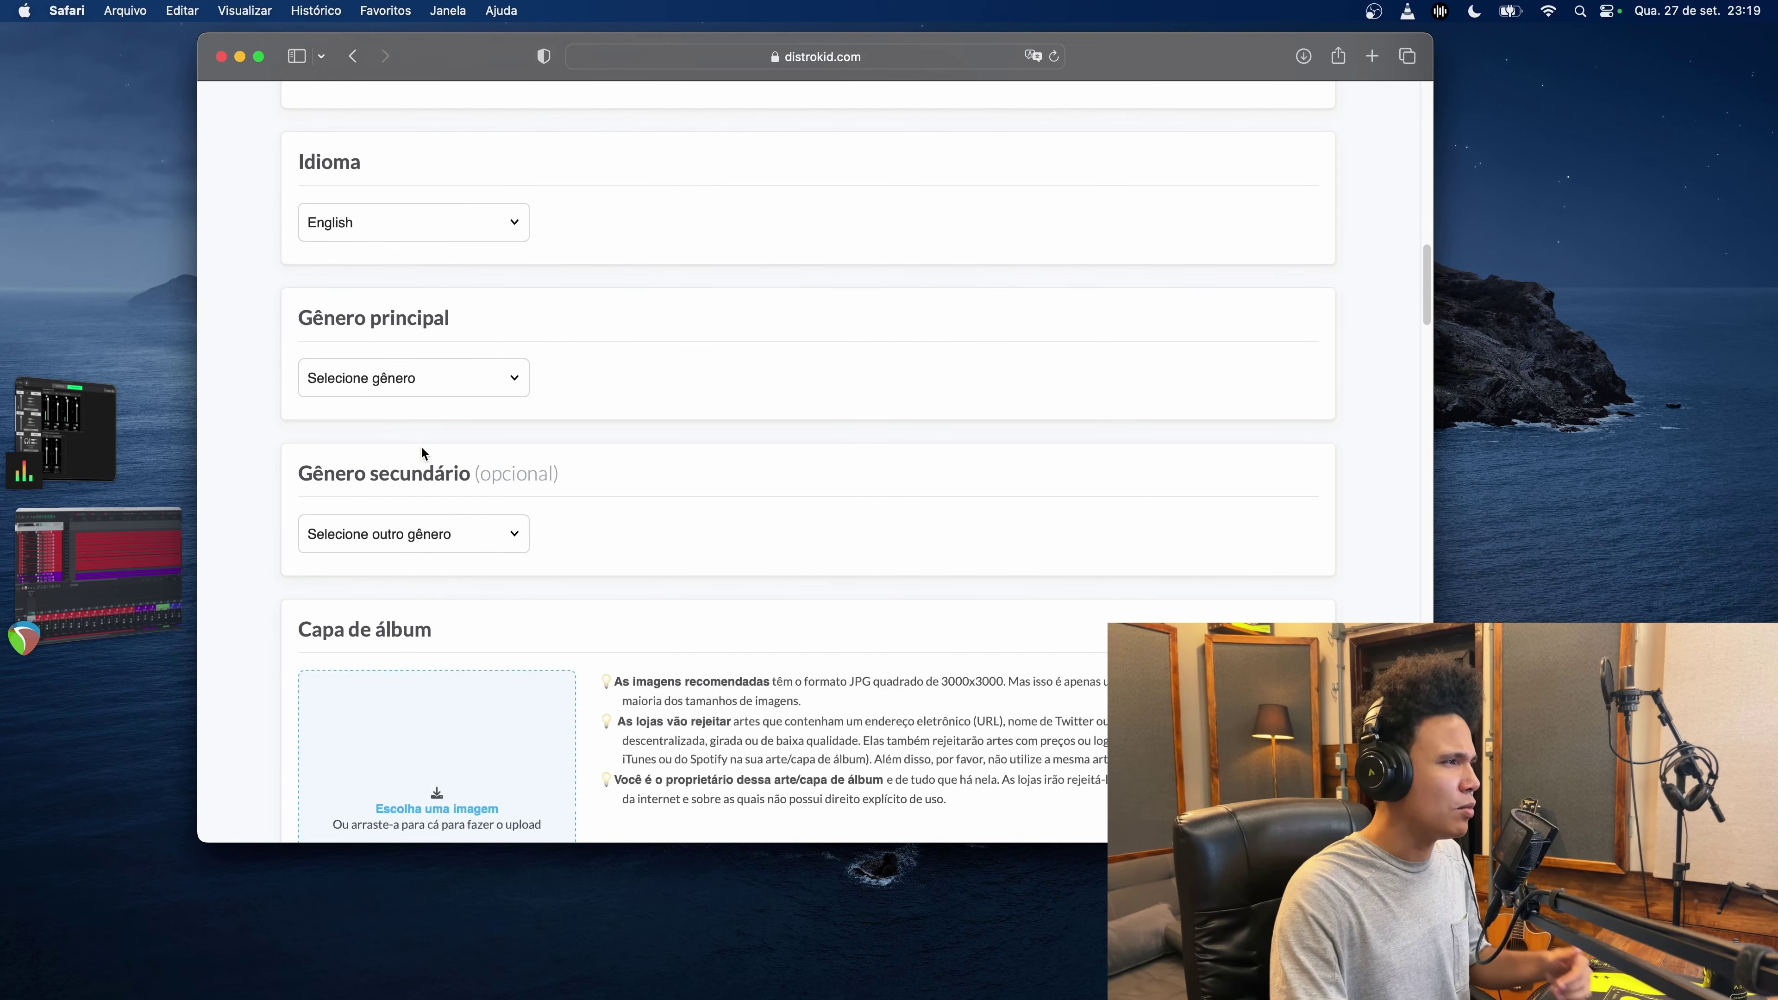
scroll(421, 448, down, 3)
scroll(553, 434, up, 5)
scroll(568, 579, down, 18)
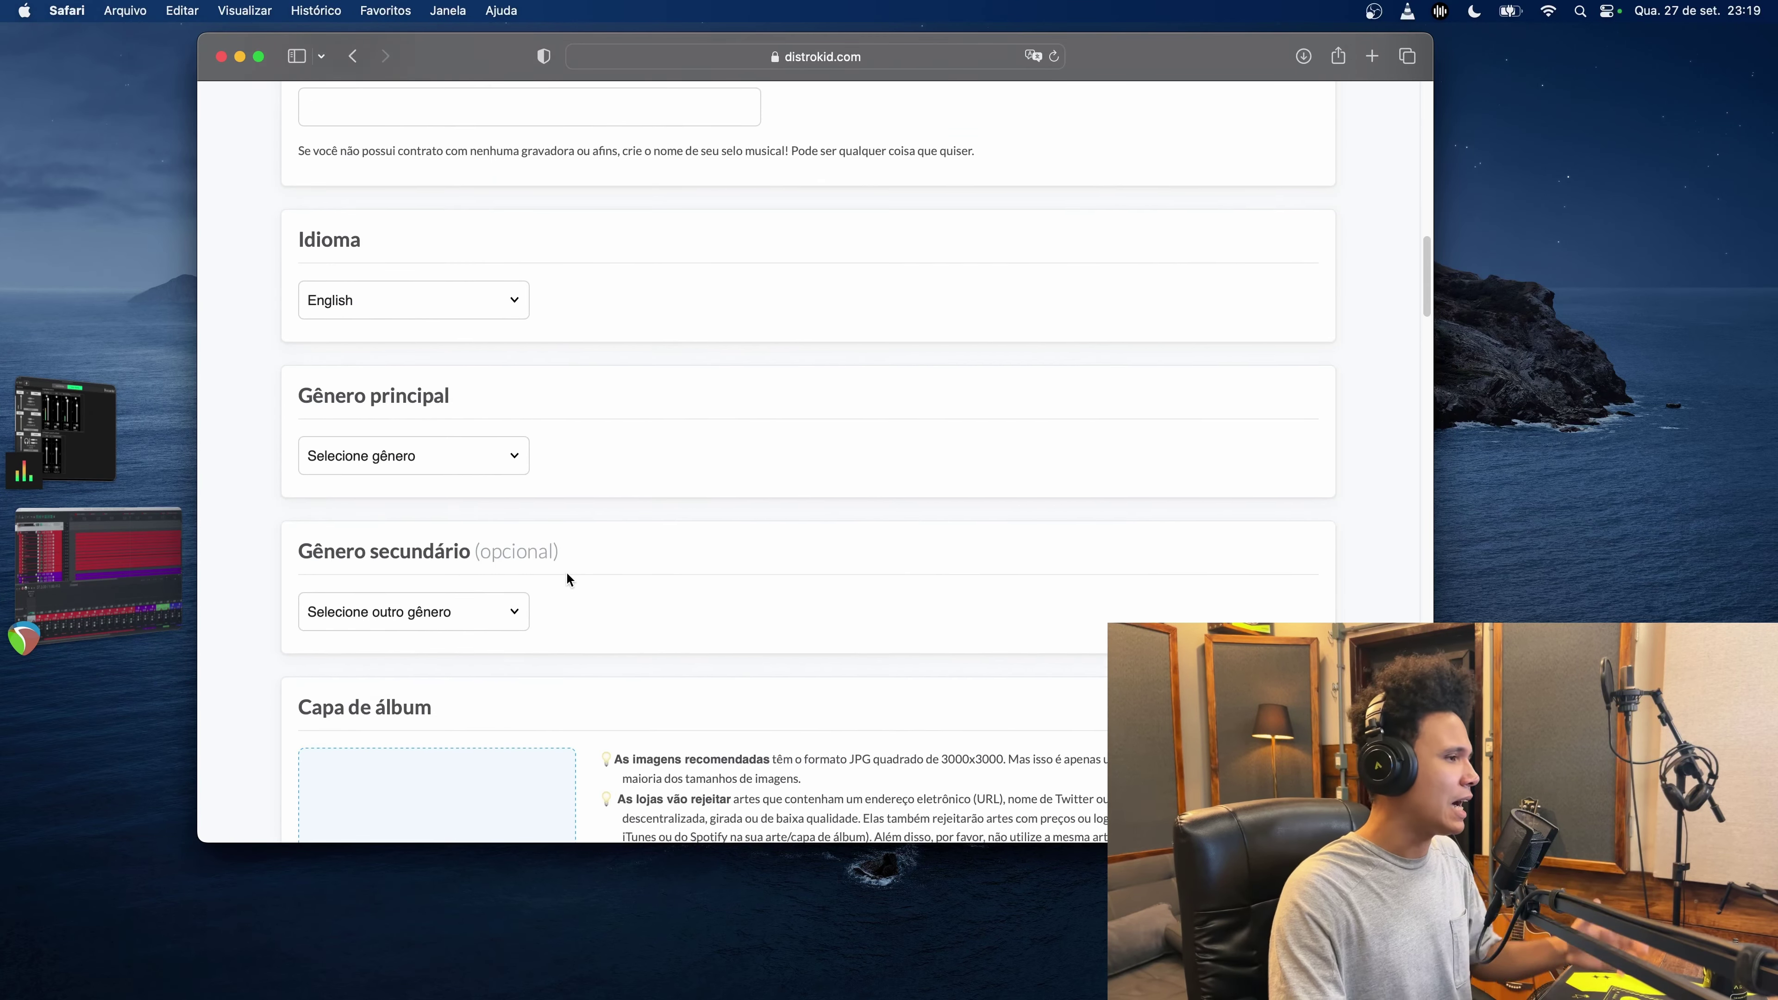
Step: Review the upload form's album cover, song title, audio file, Dolby Atmos, songwriter, explicit lyrics, preview clip, price and optional extras sections
scroll(513, 449, down, 3)
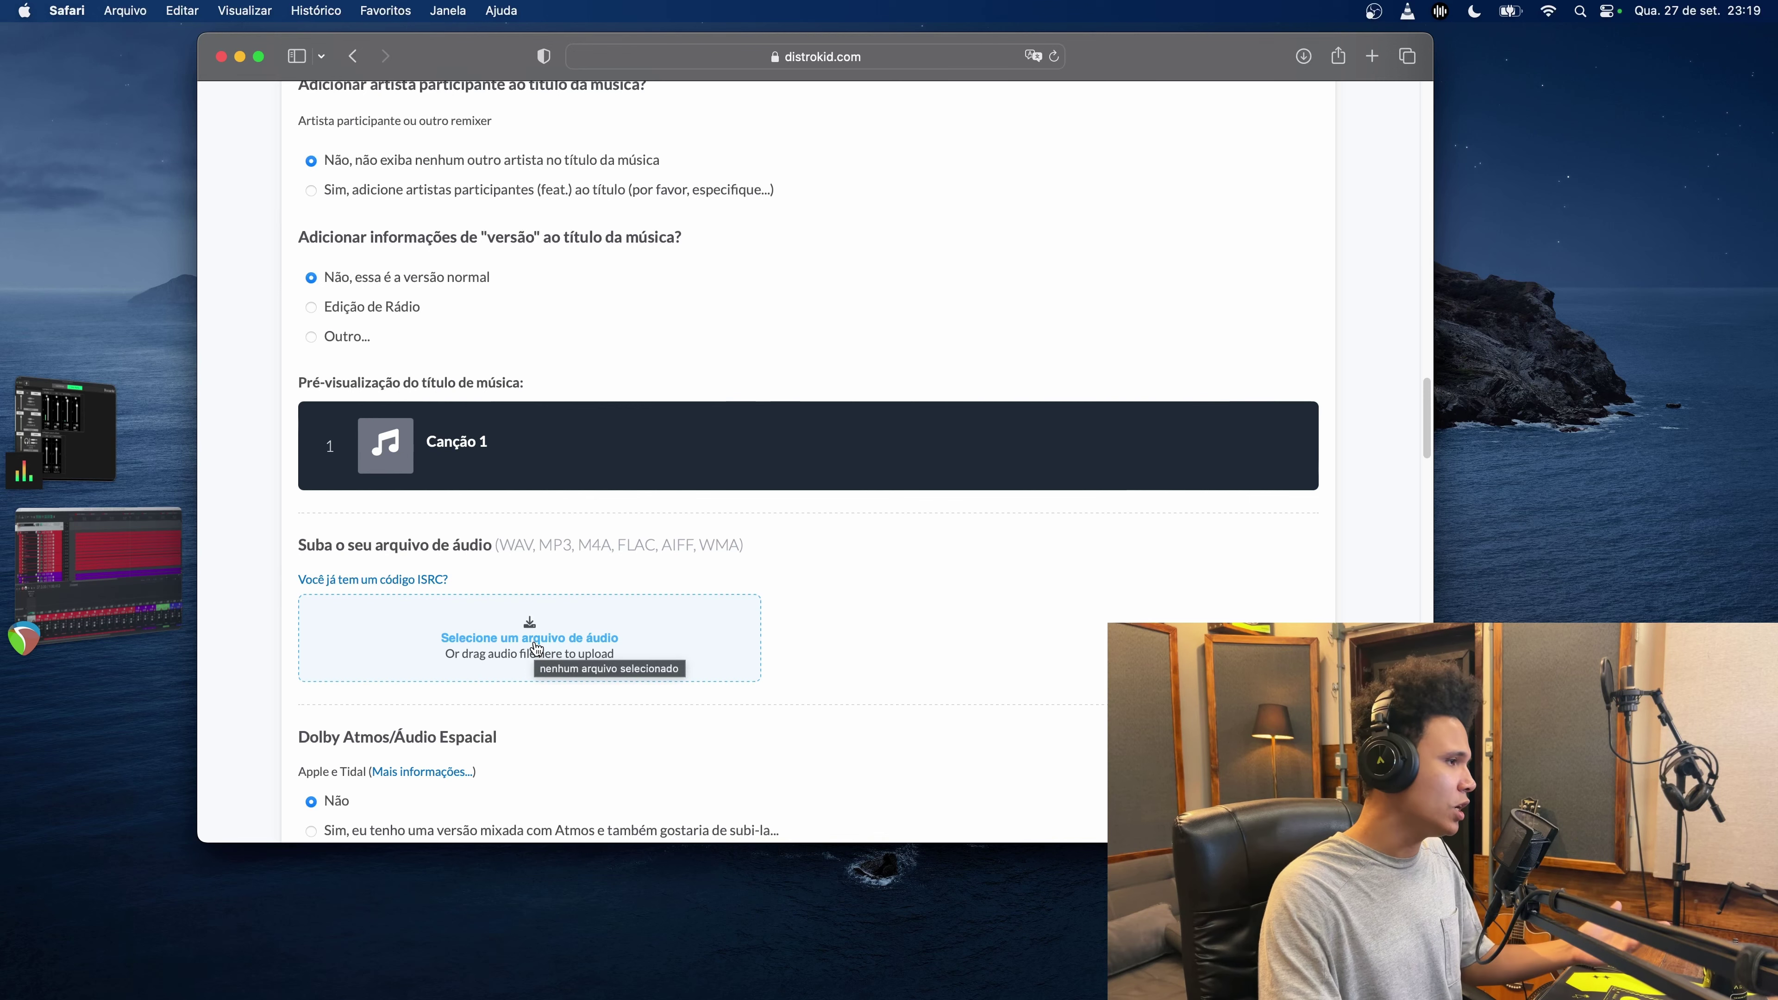
scroll(597, 657, down, 3)
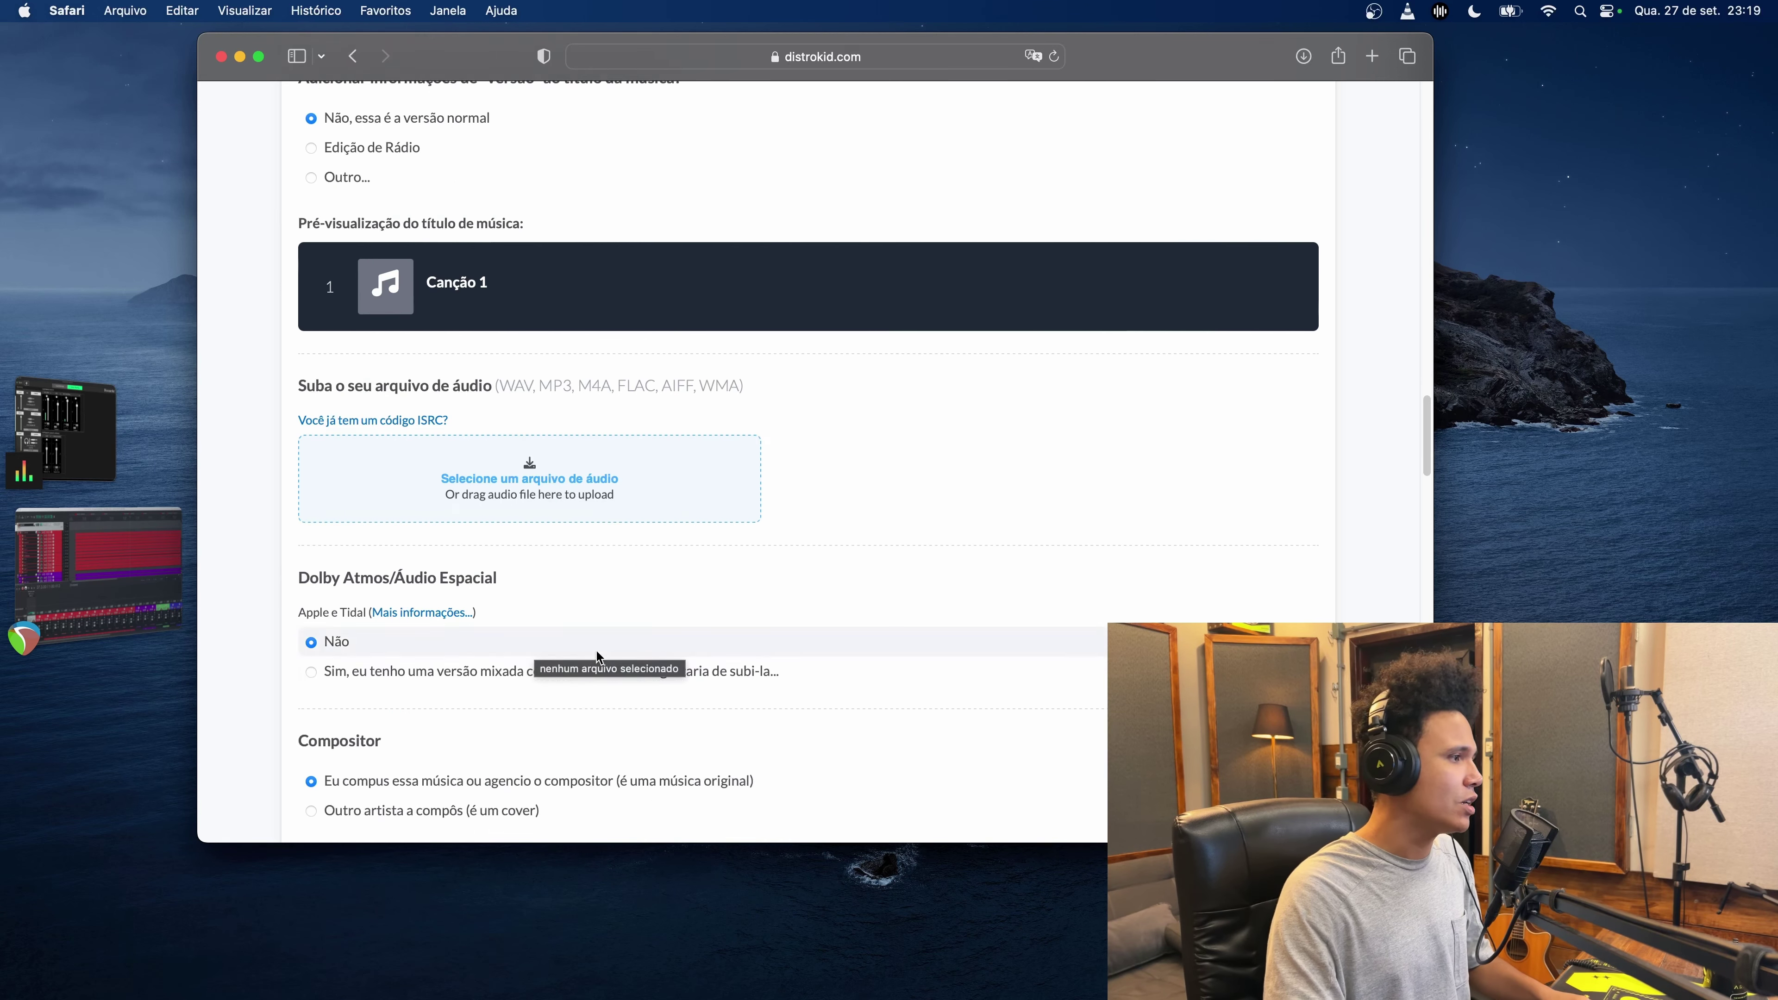
scroll(598, 656, down, 5)
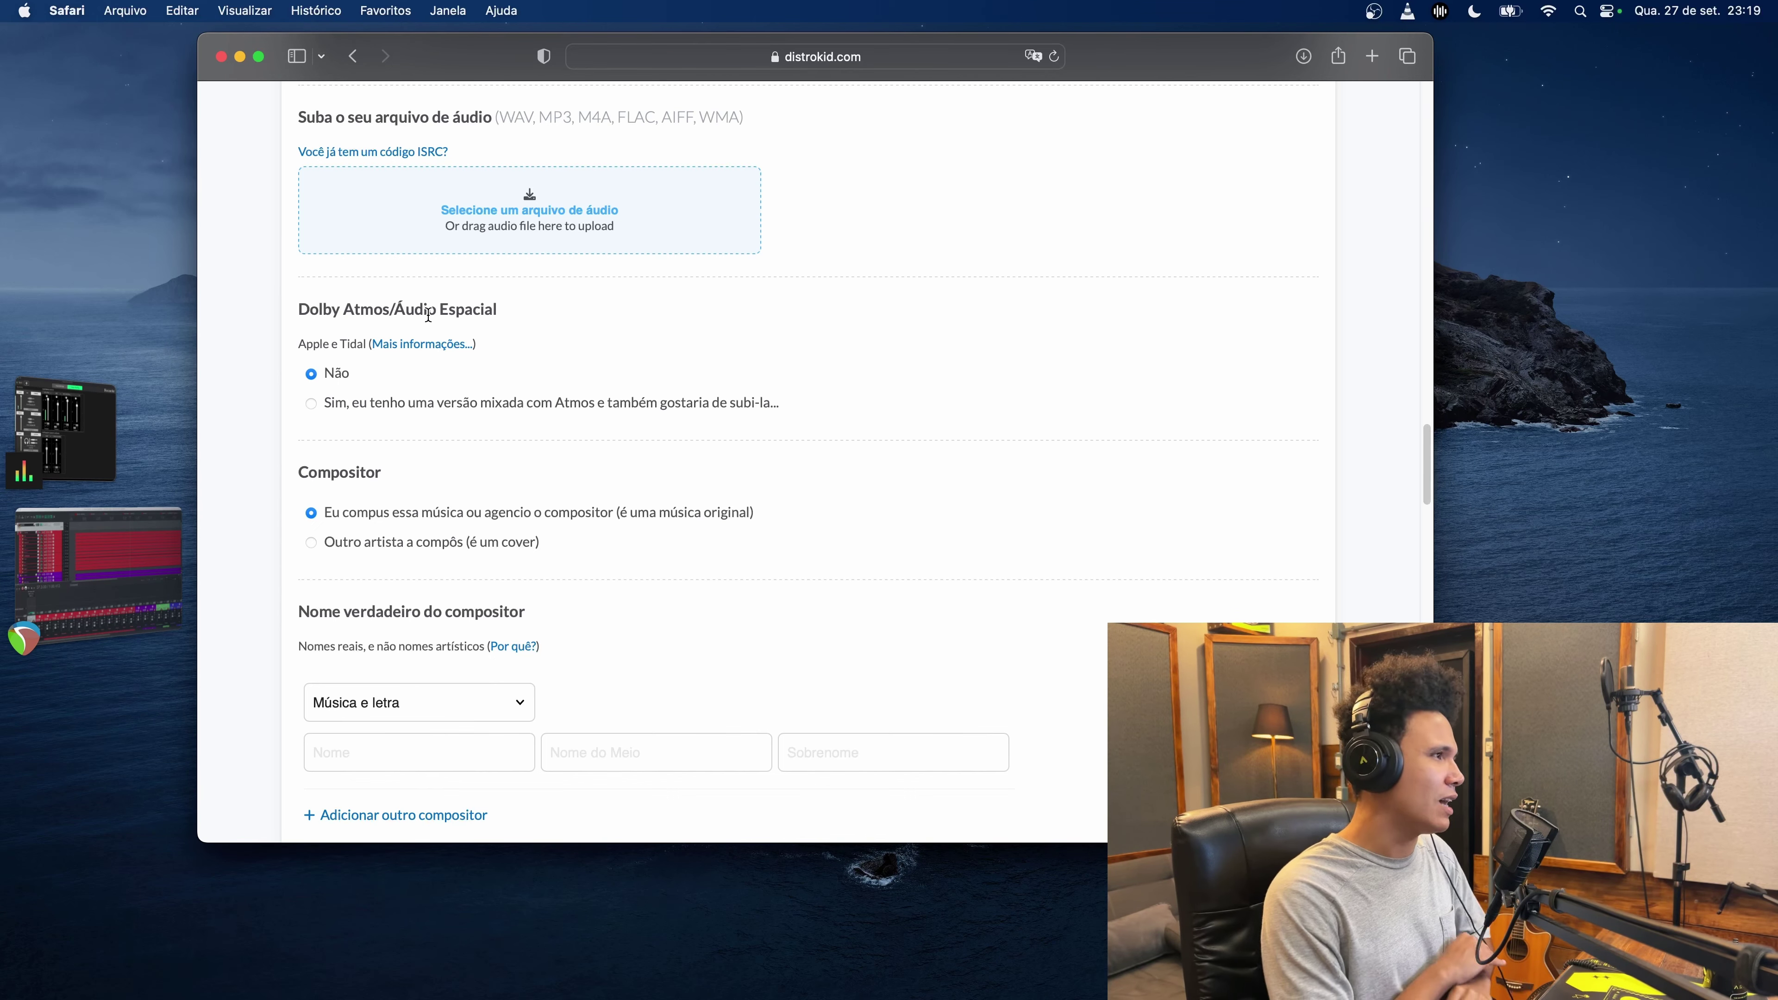
scroll(428, 314, down, 7)
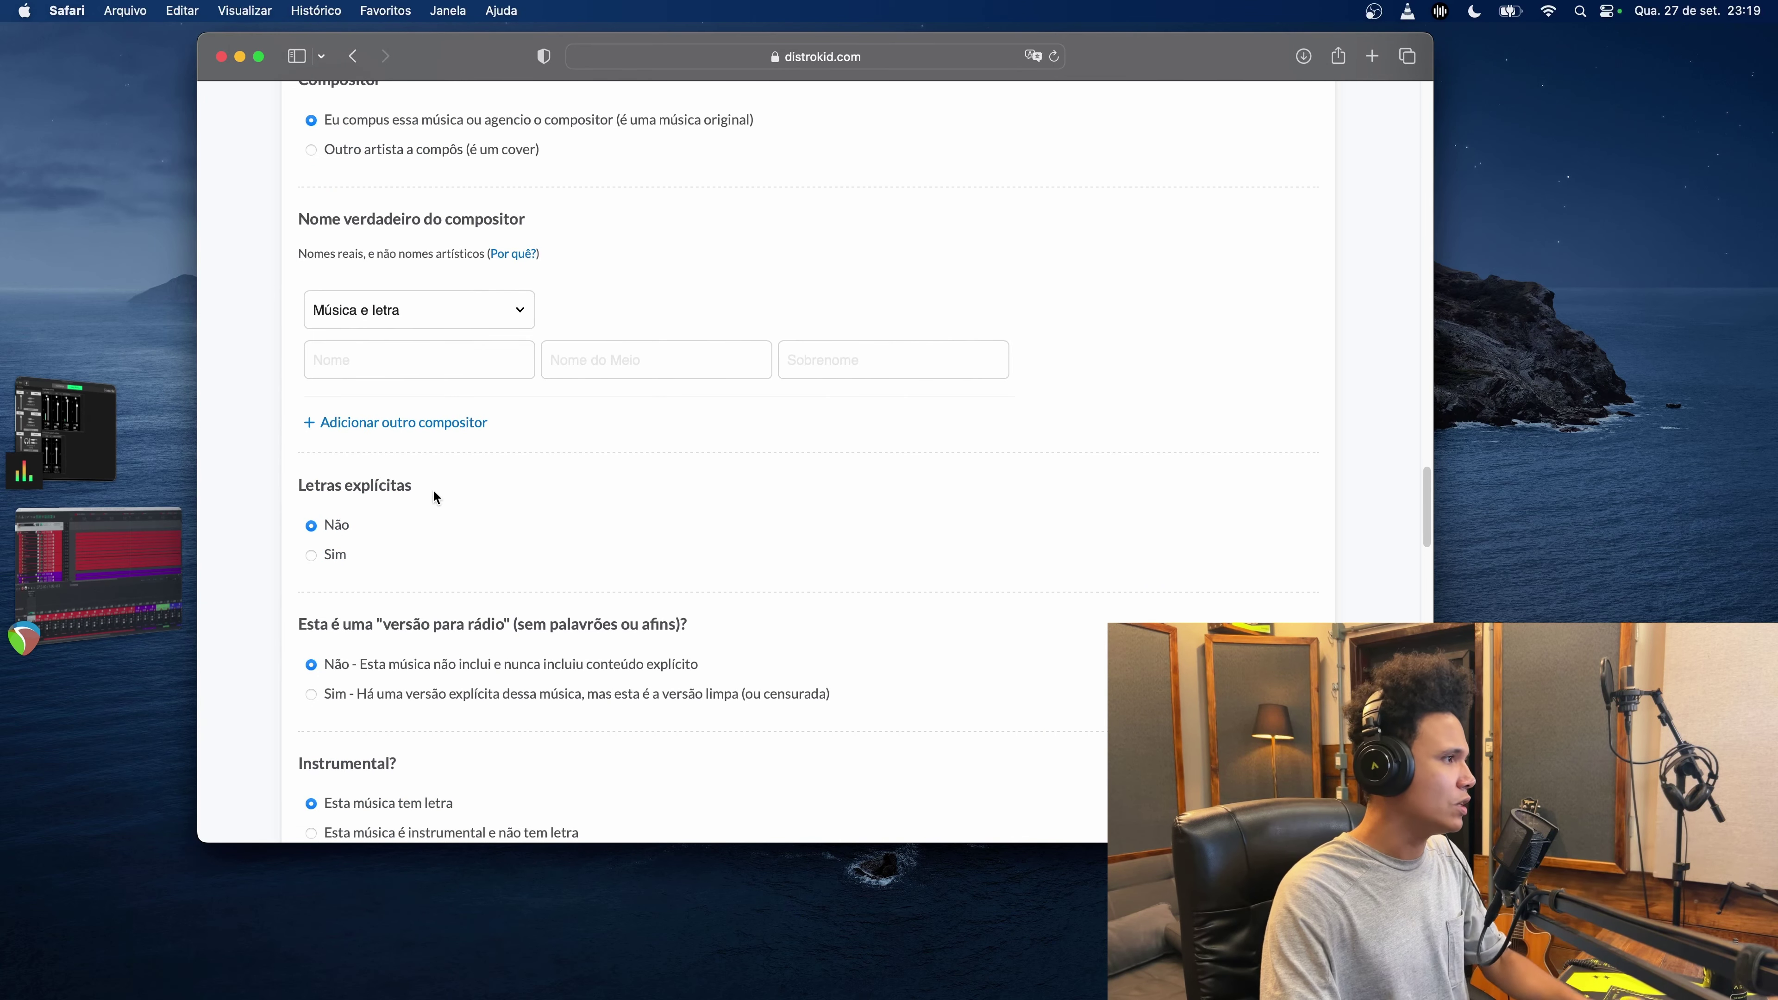
scroll(434, 497, down, 10)
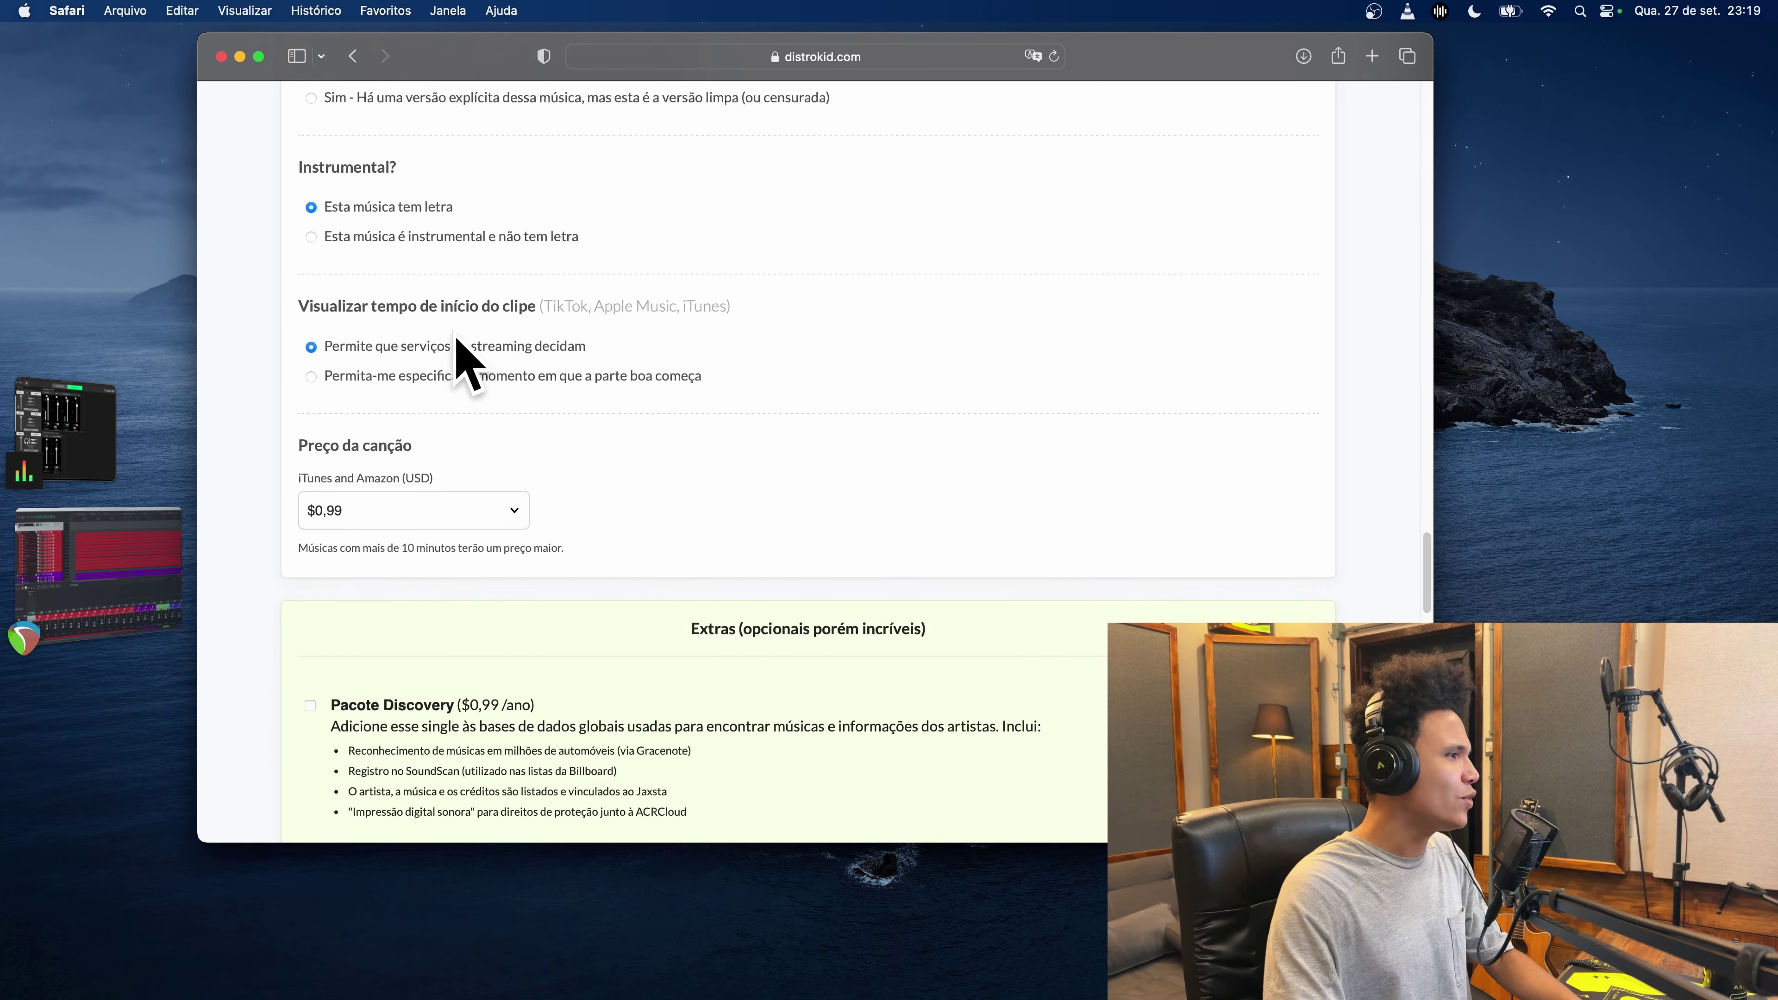
scroll(536, 338, down, 5)
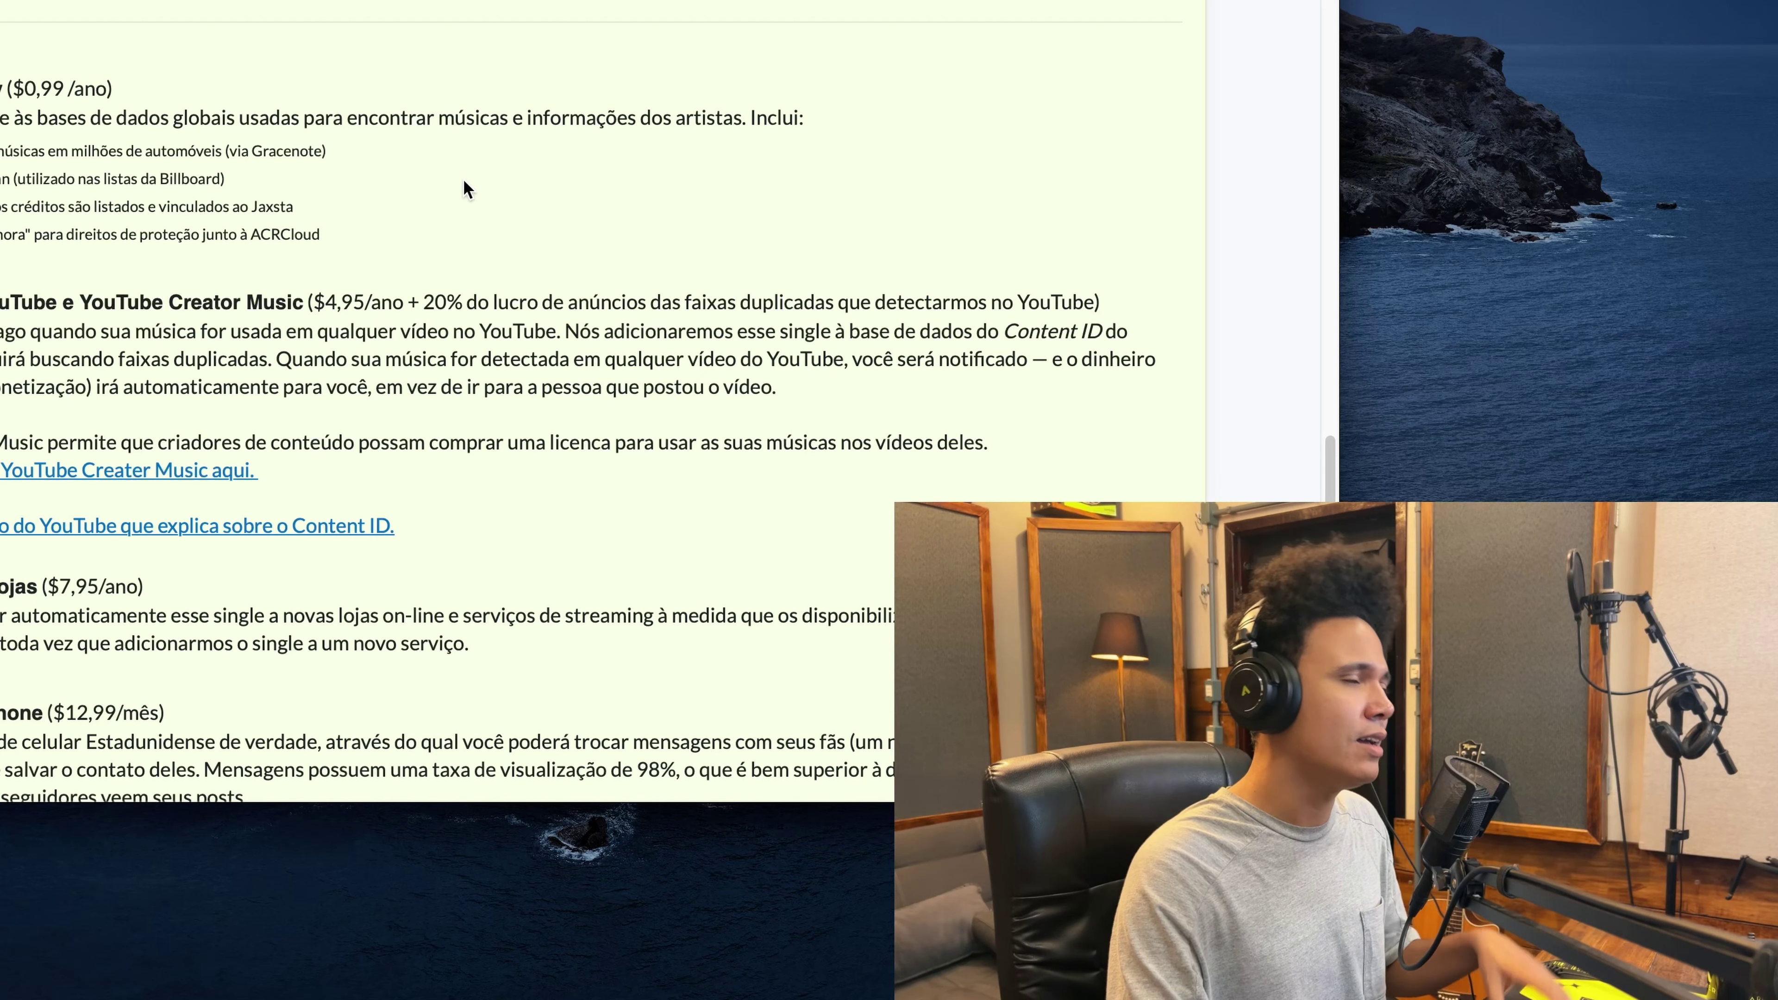
scroll(464, 182, down, 3)
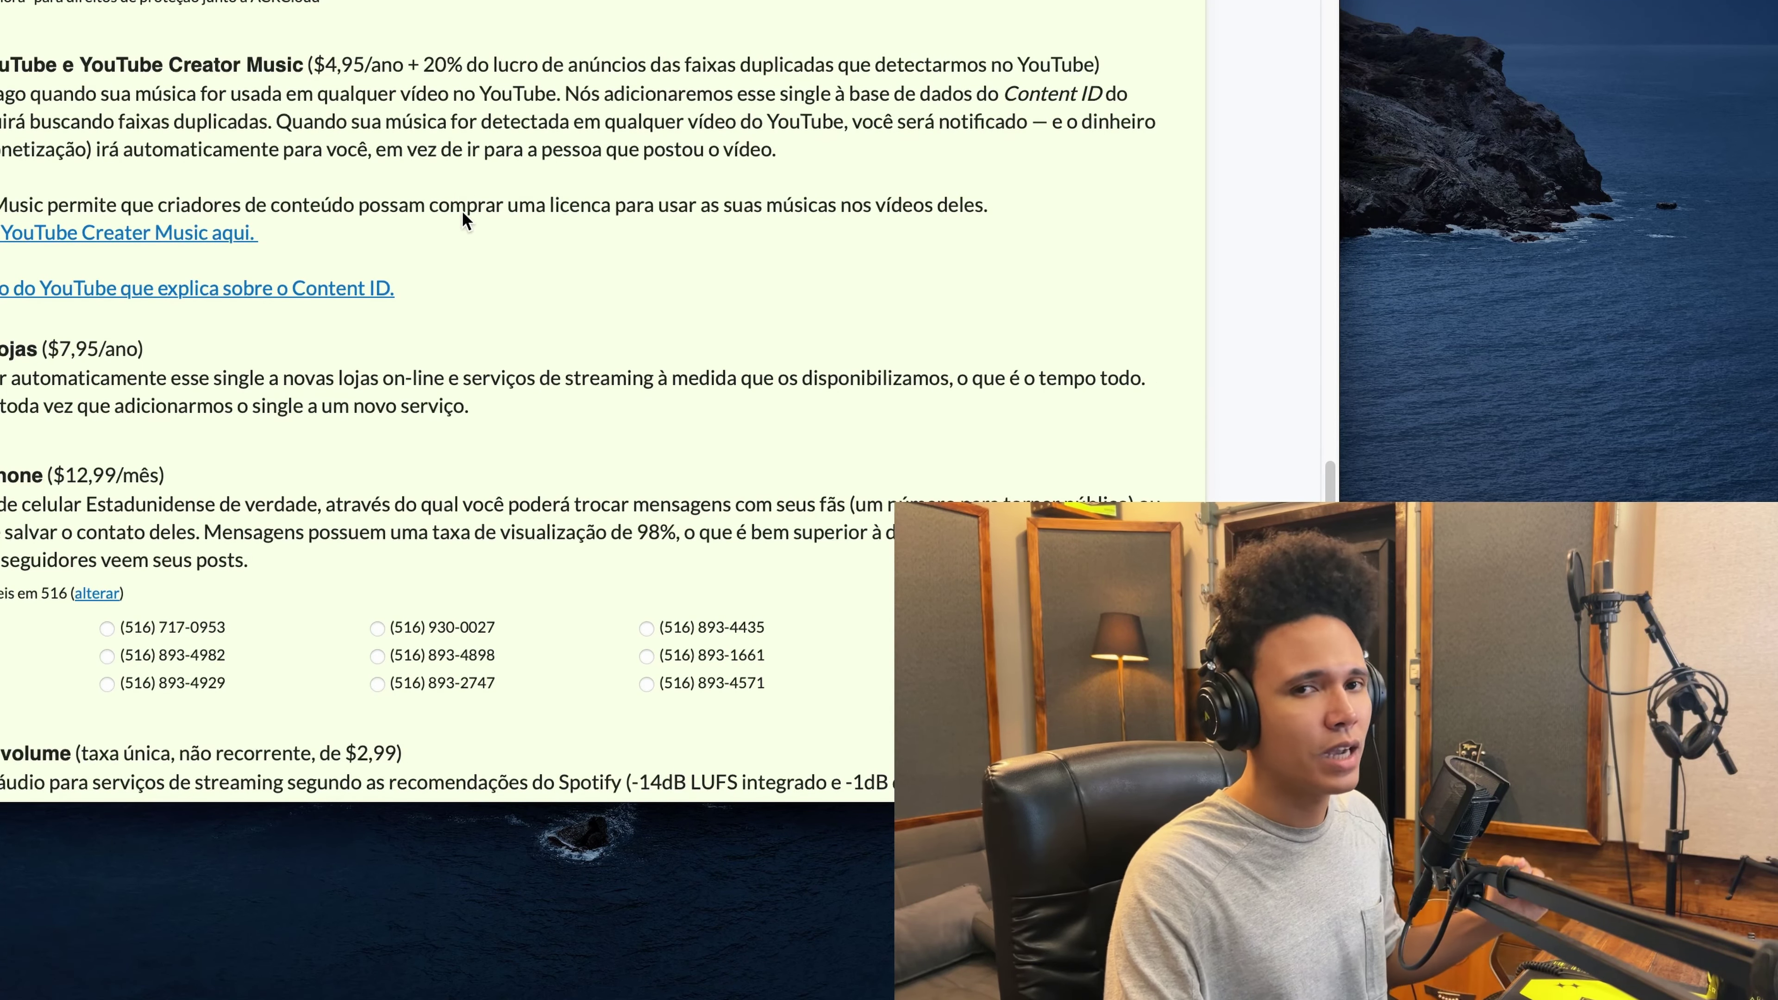
scroll(461, 223, up, 2)
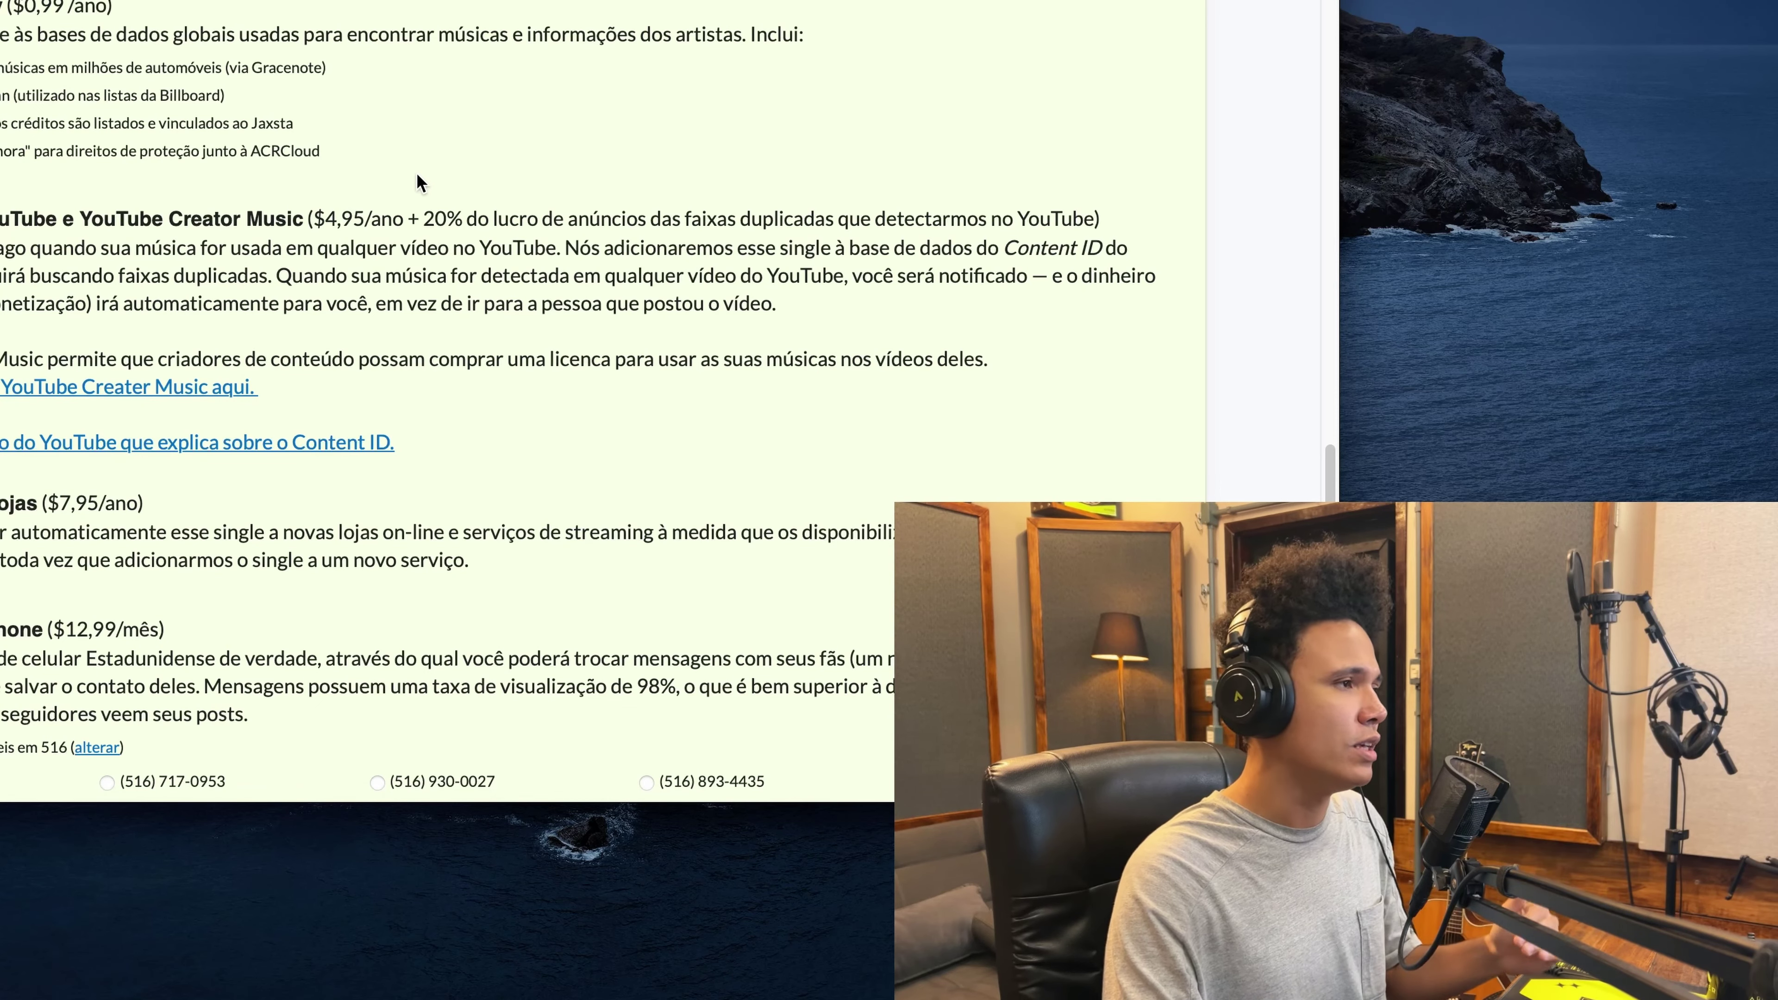
scroll(398, 206, down, 1)
scroll(396, 206, down, 10)
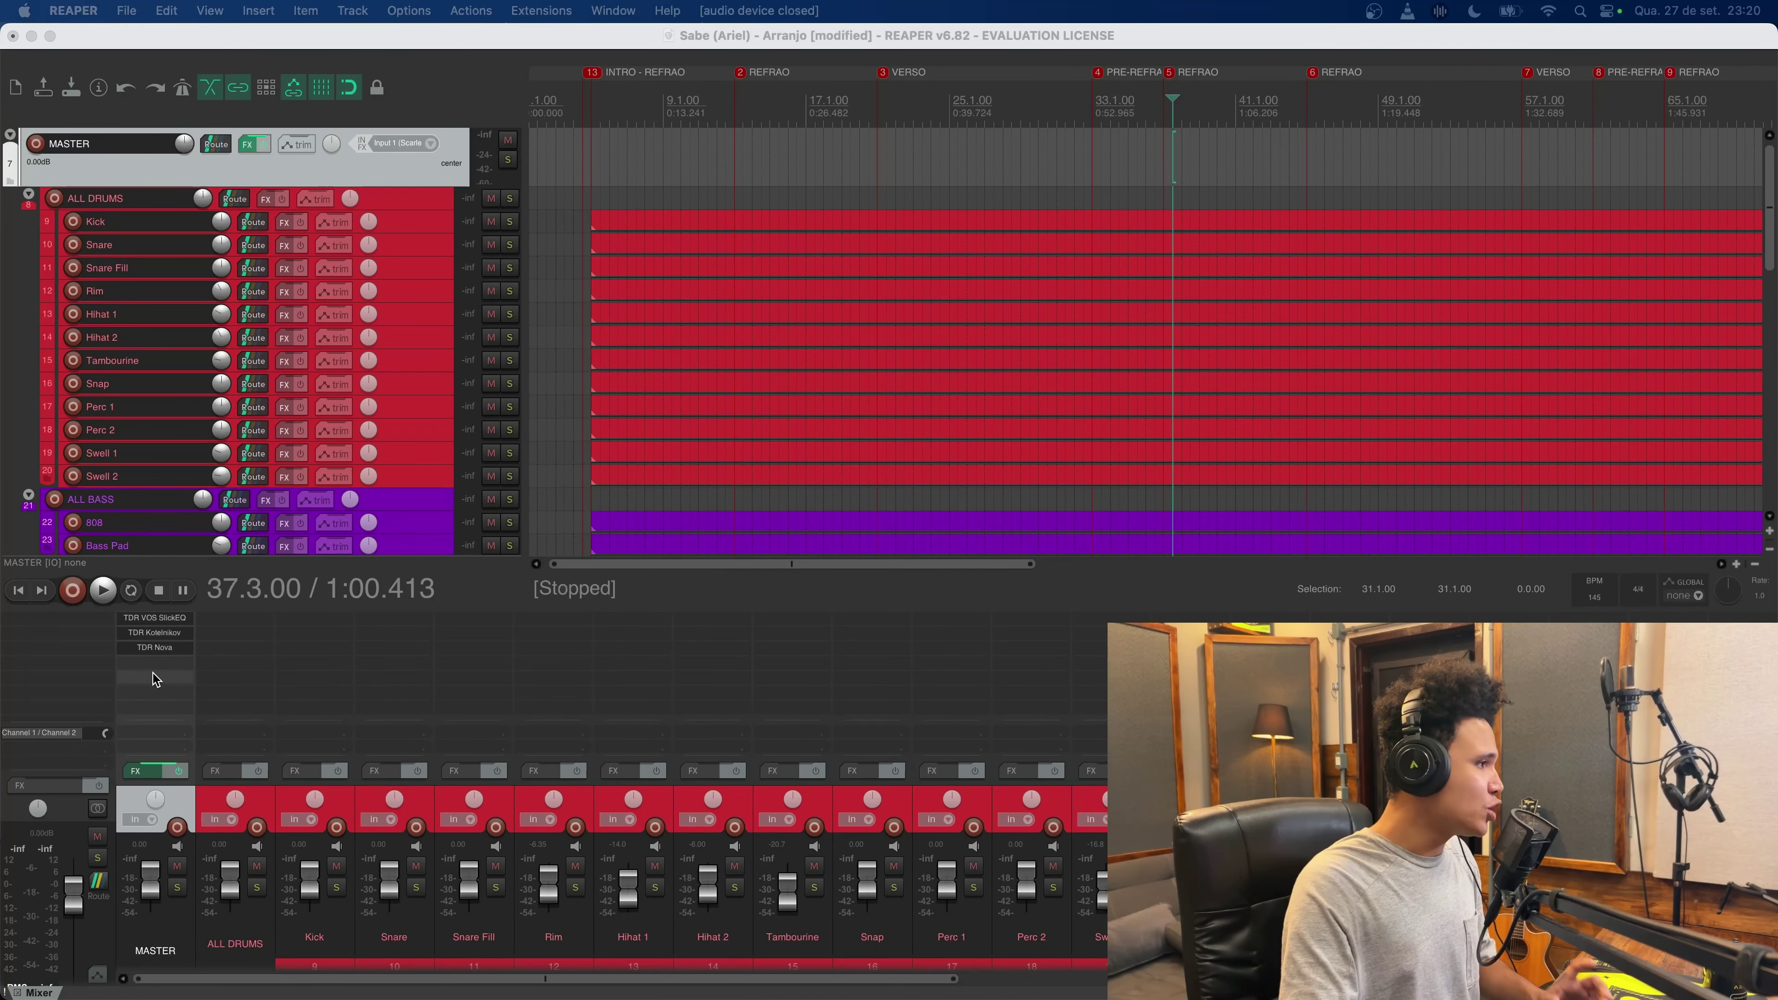
Step: Switch to REAPER, add the GSatPlus (TBProAudio) VST3 after TDR Nova on the MASTER track, and move its window clear of the track list
double_click(156, 674)
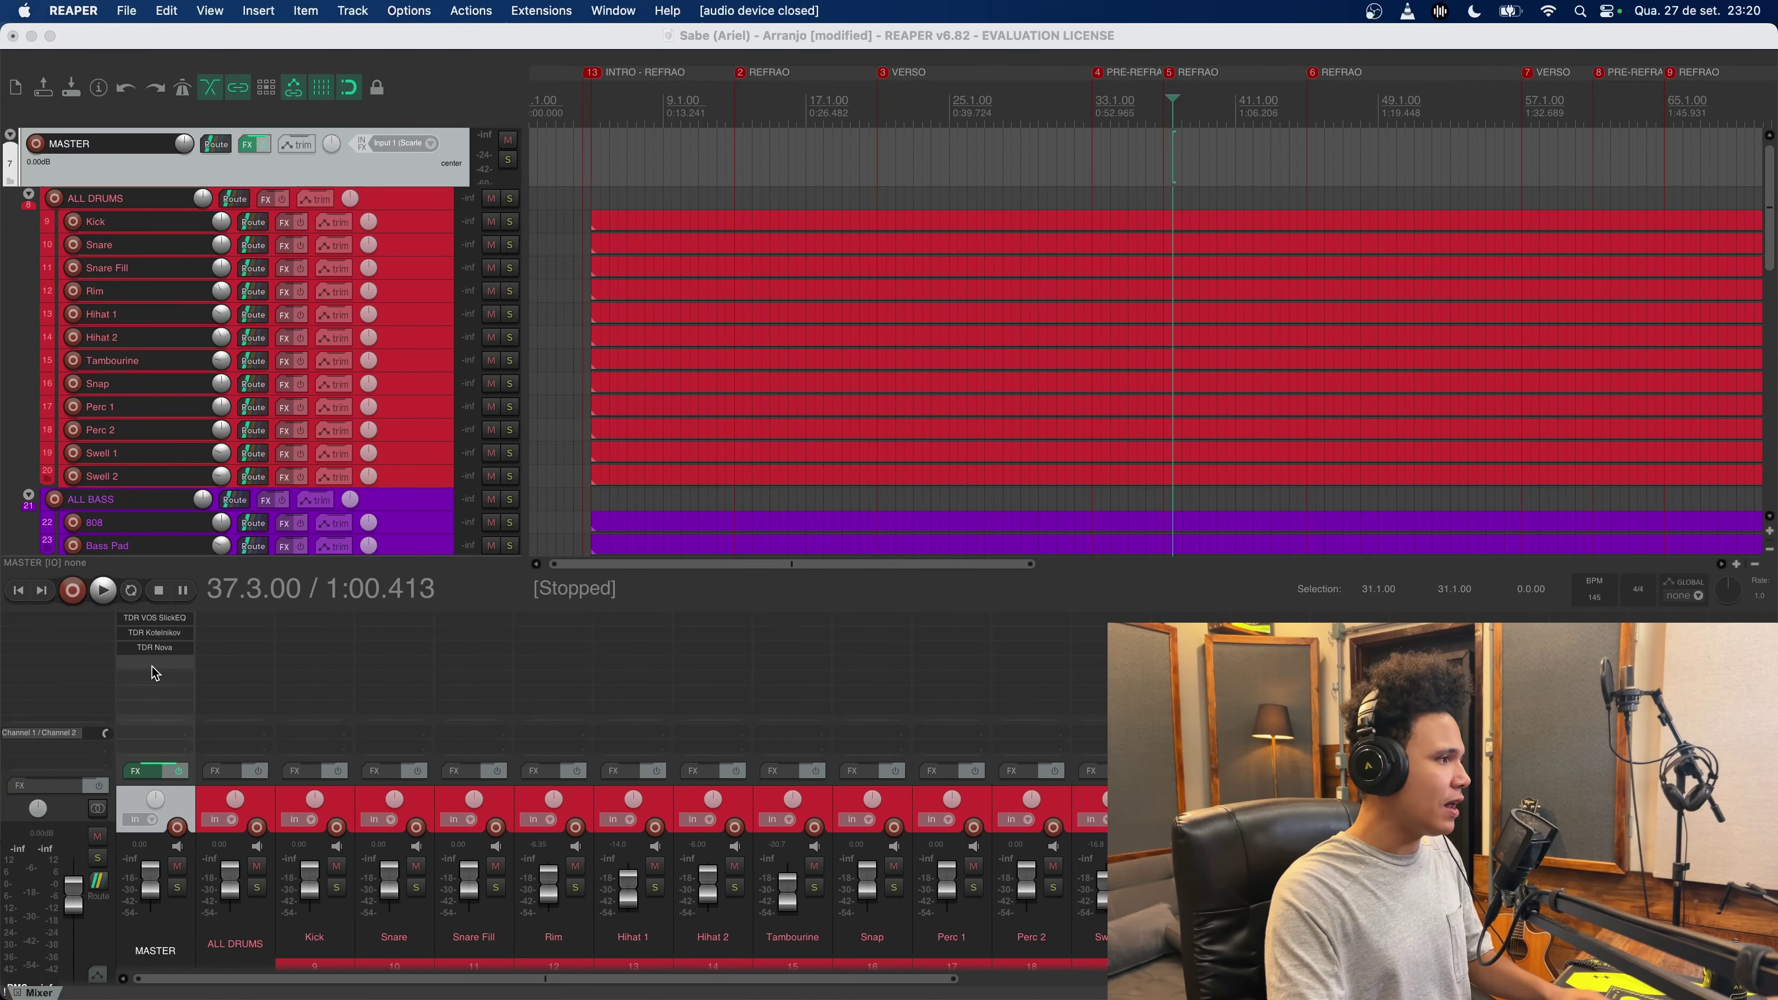
text(gsatplus)
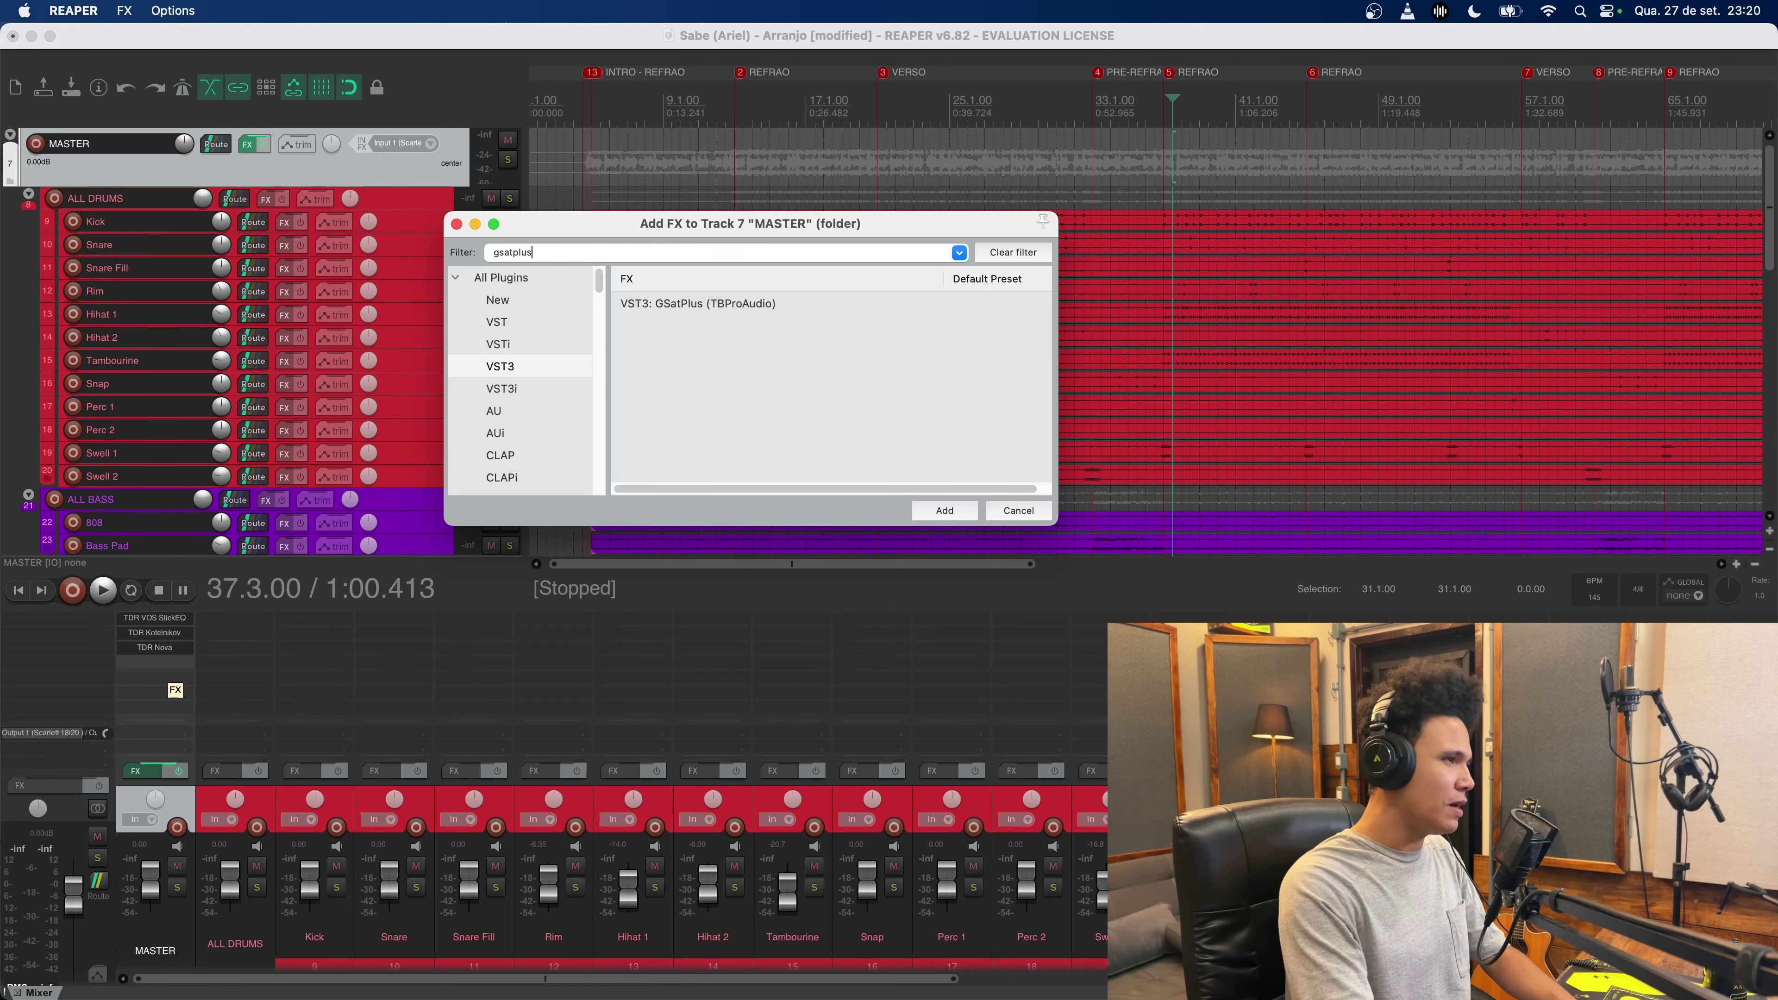
double_click(726, 303)
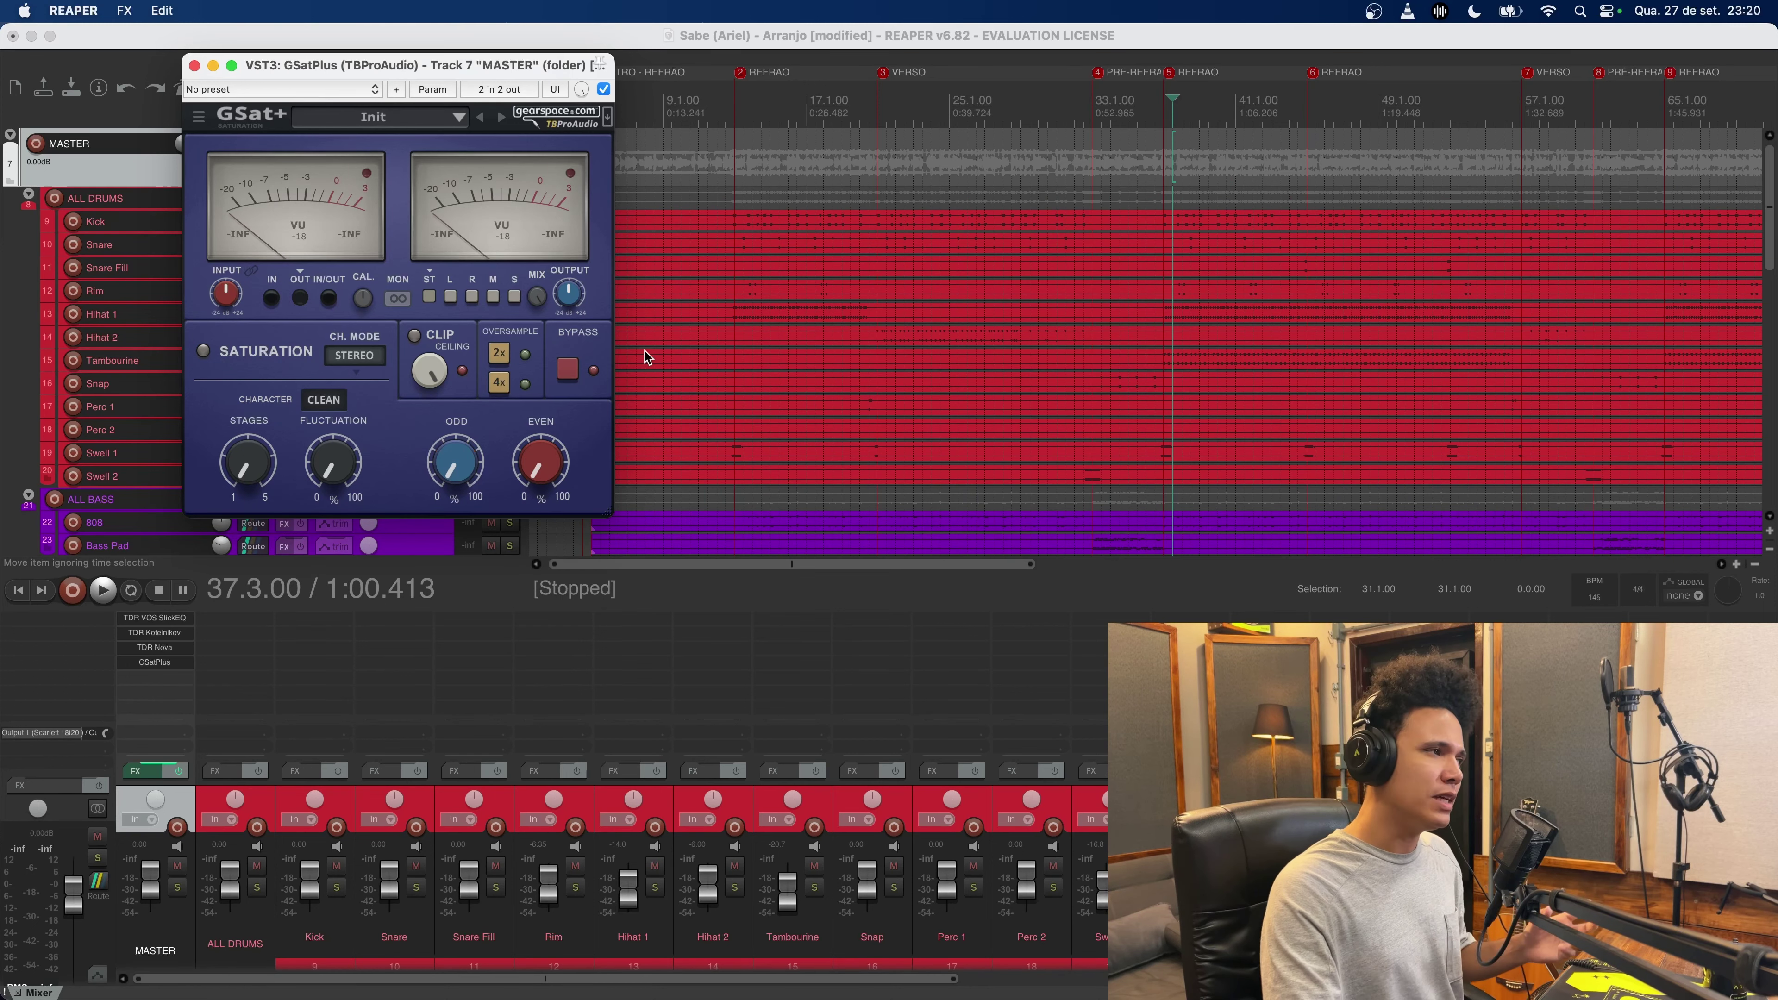
drag(459, 53, 739, 146)
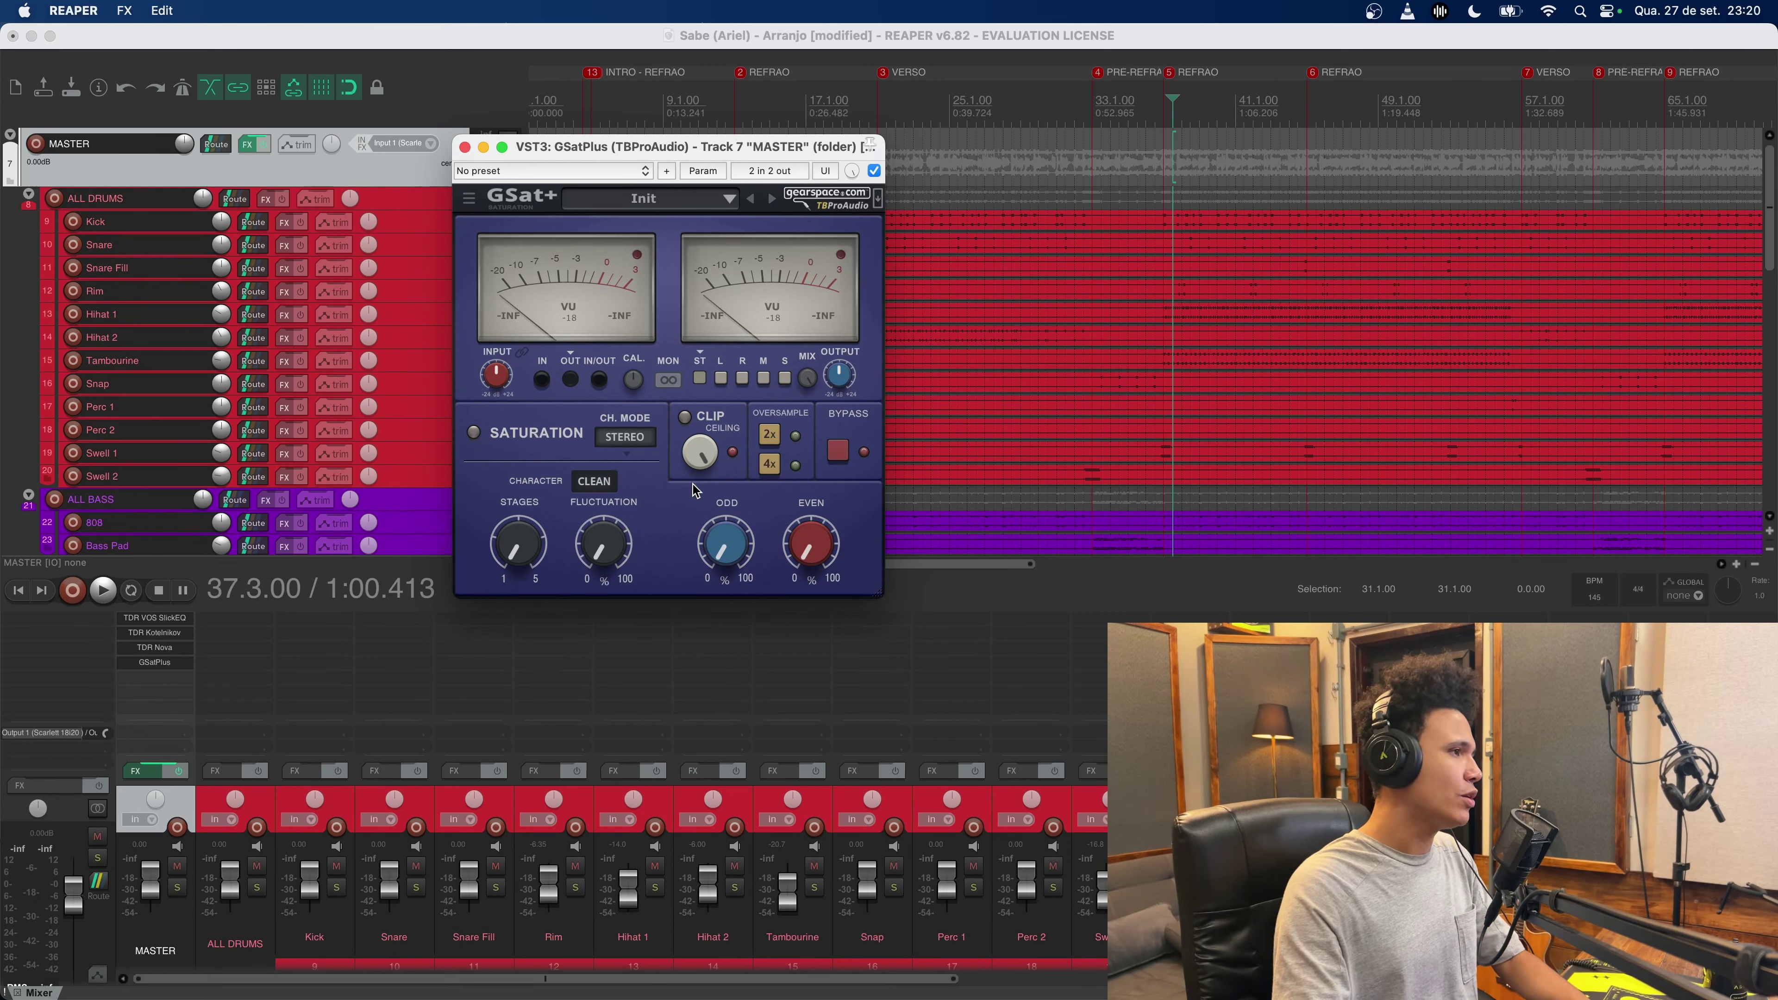
drag(754, 156, 702, 155)
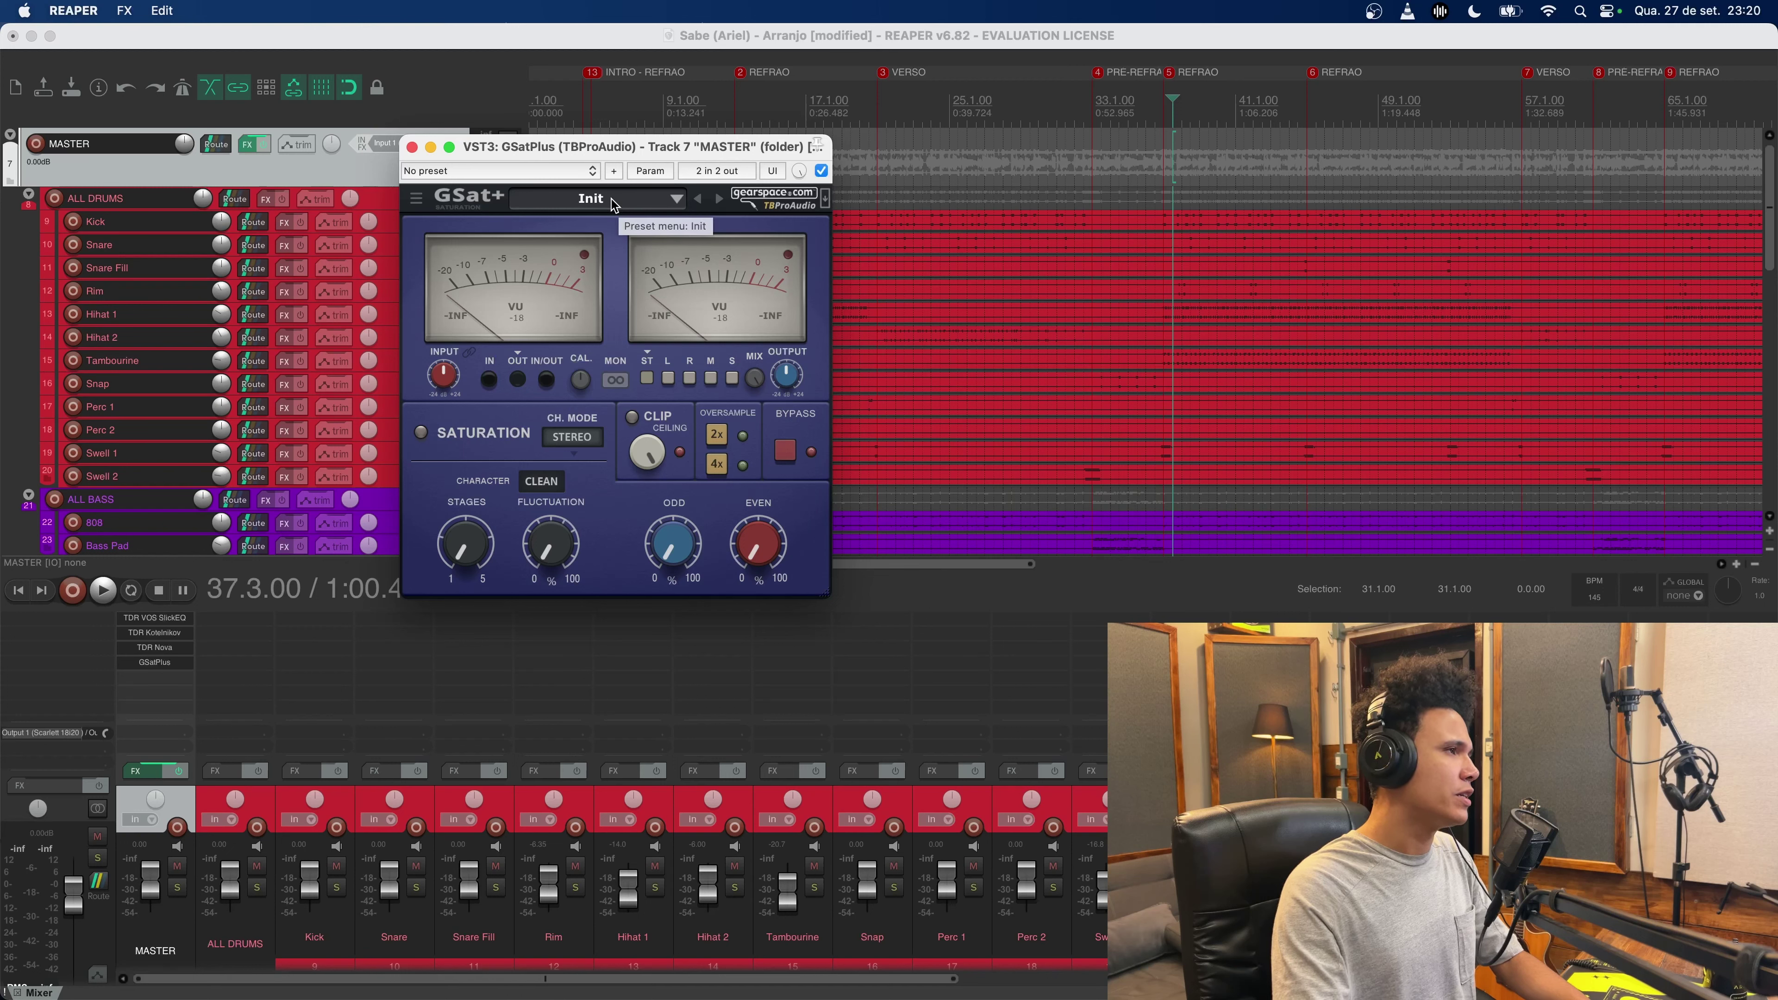
Step: Load the Warm factory preset in GSatPlus and audition the song with it
click(604, 220)
mouse_move(609, 343)
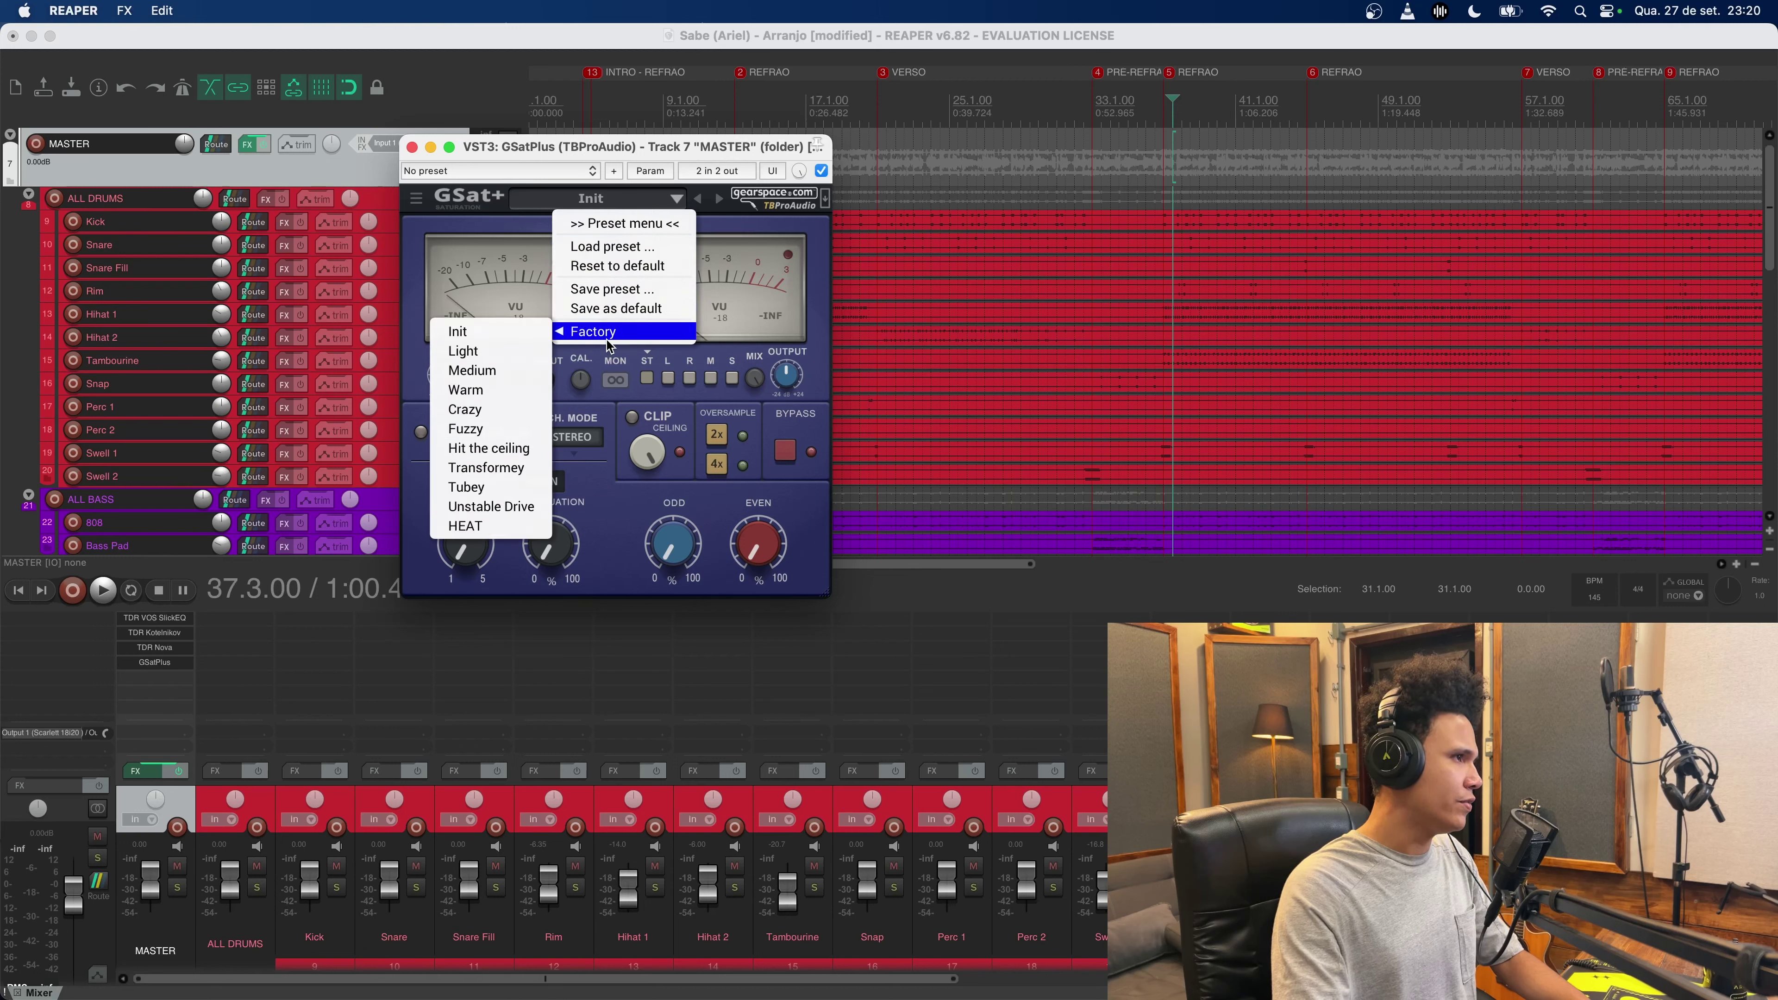
click(490, 392)
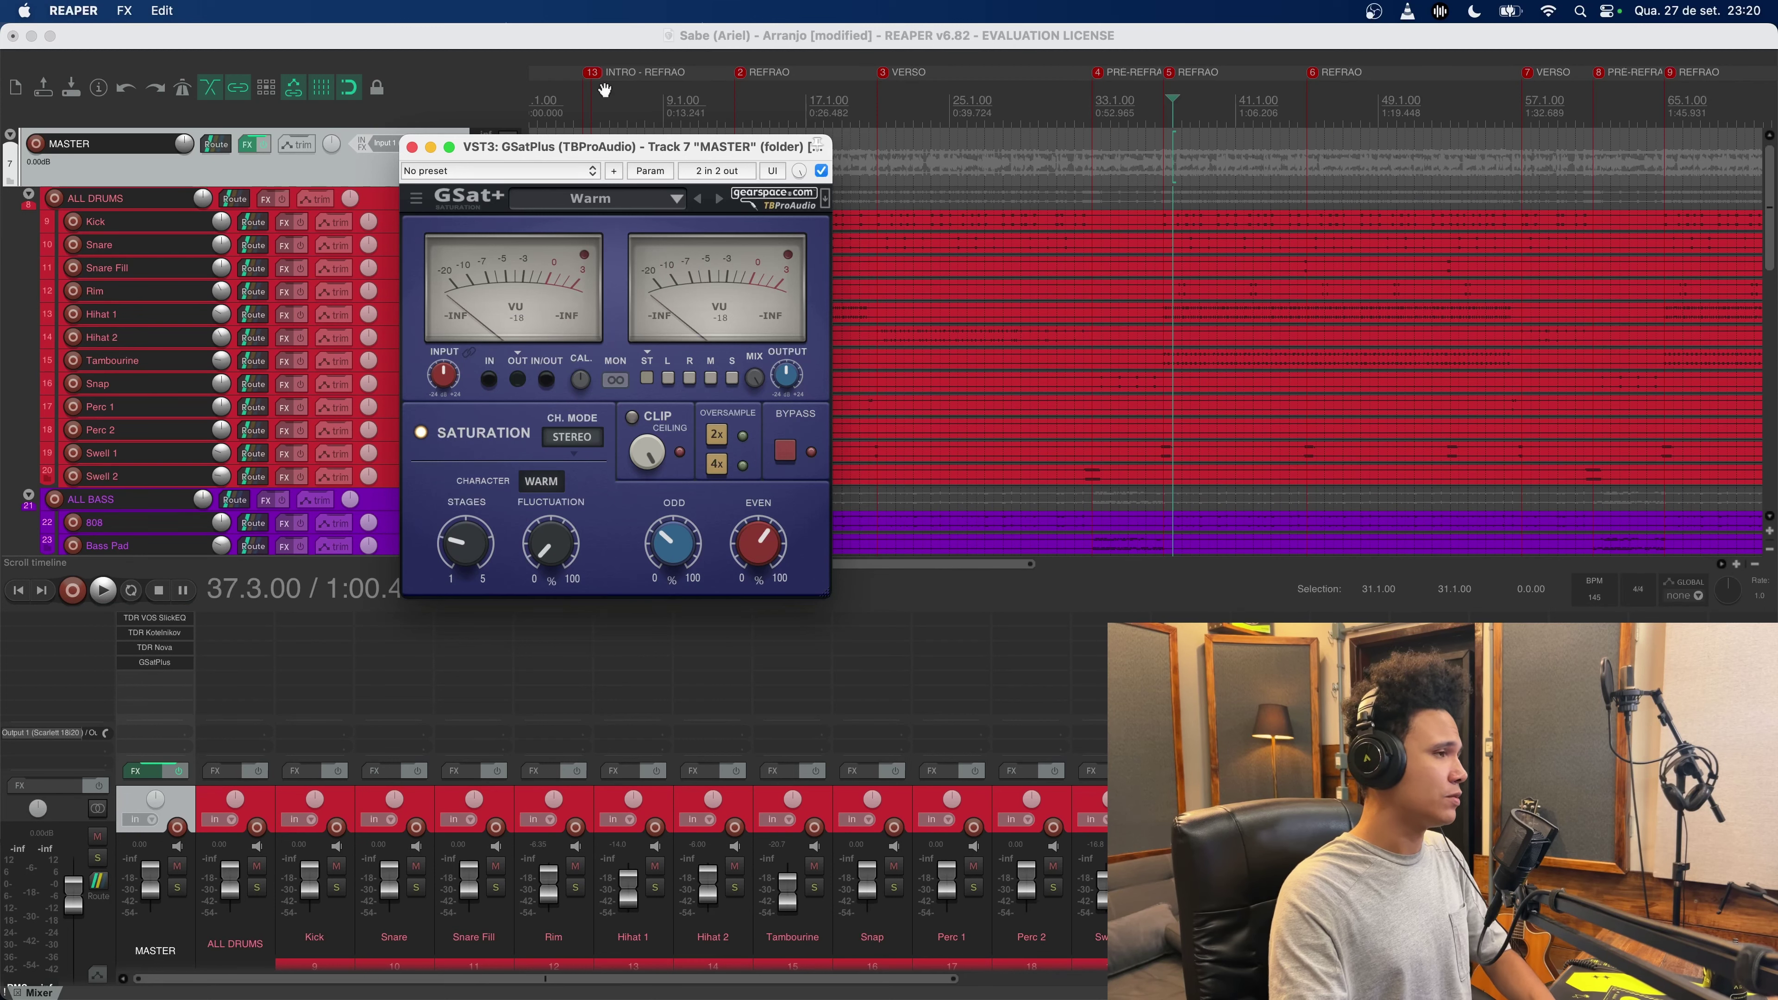
drag(689, 152, 881, 166)
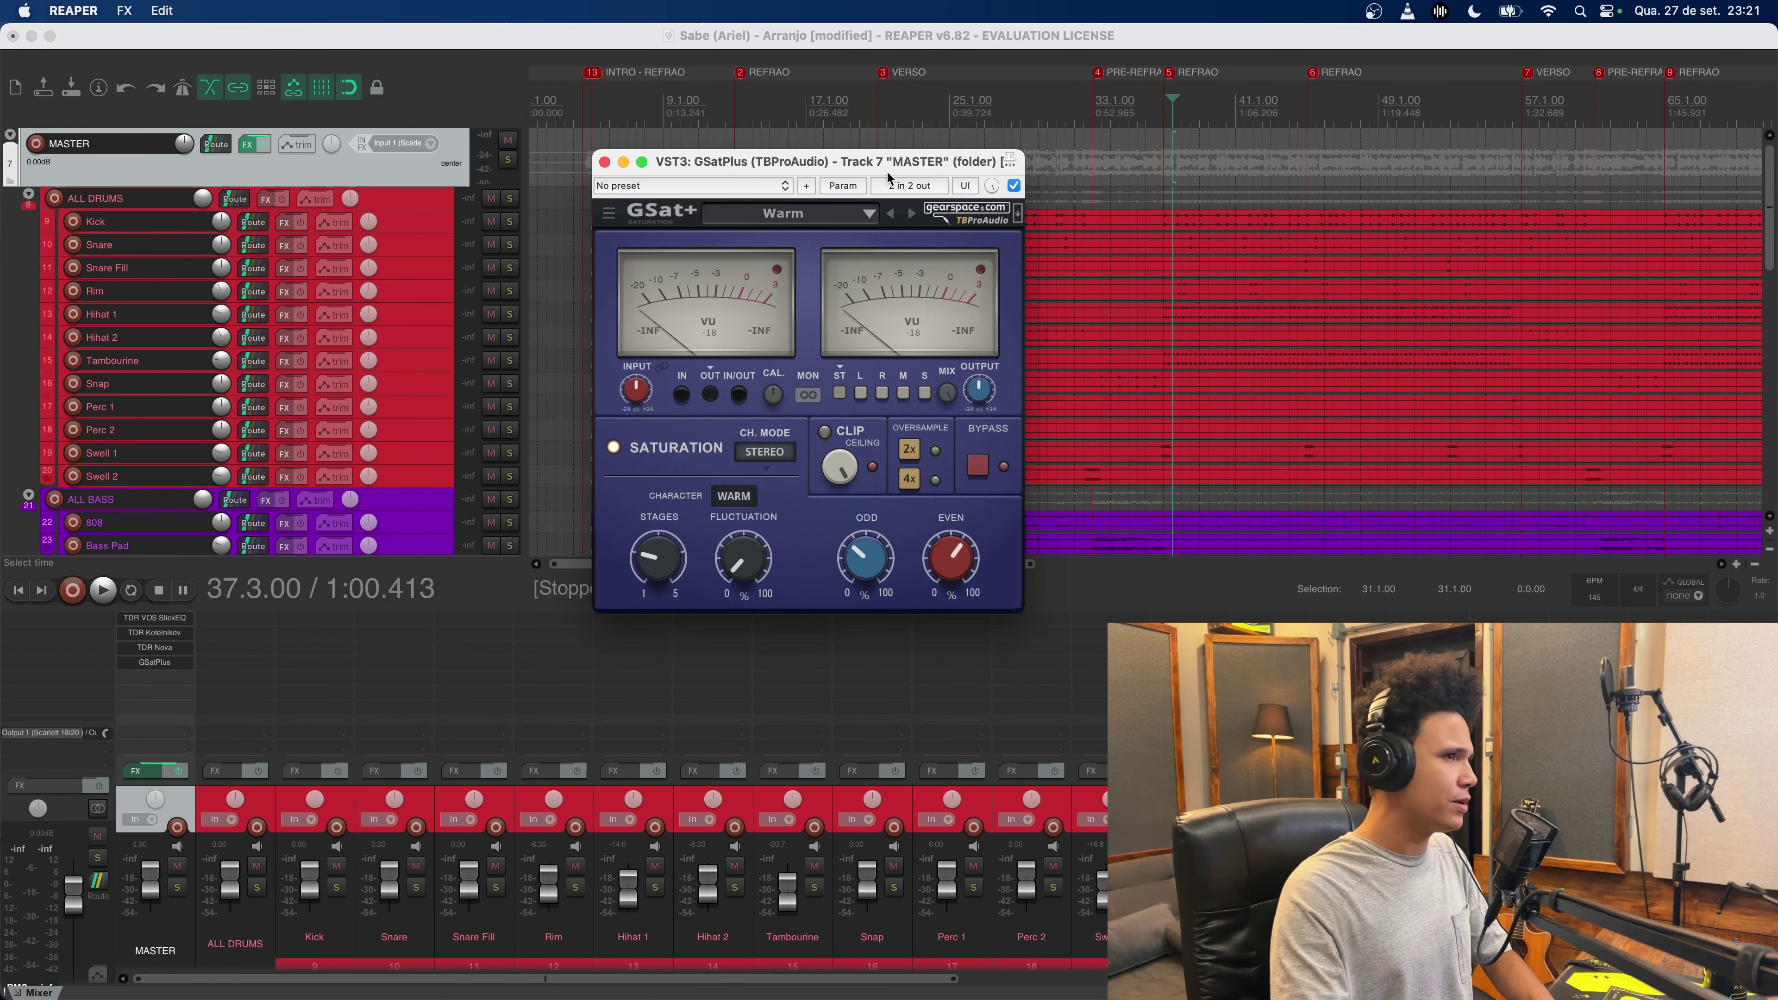
key(space)
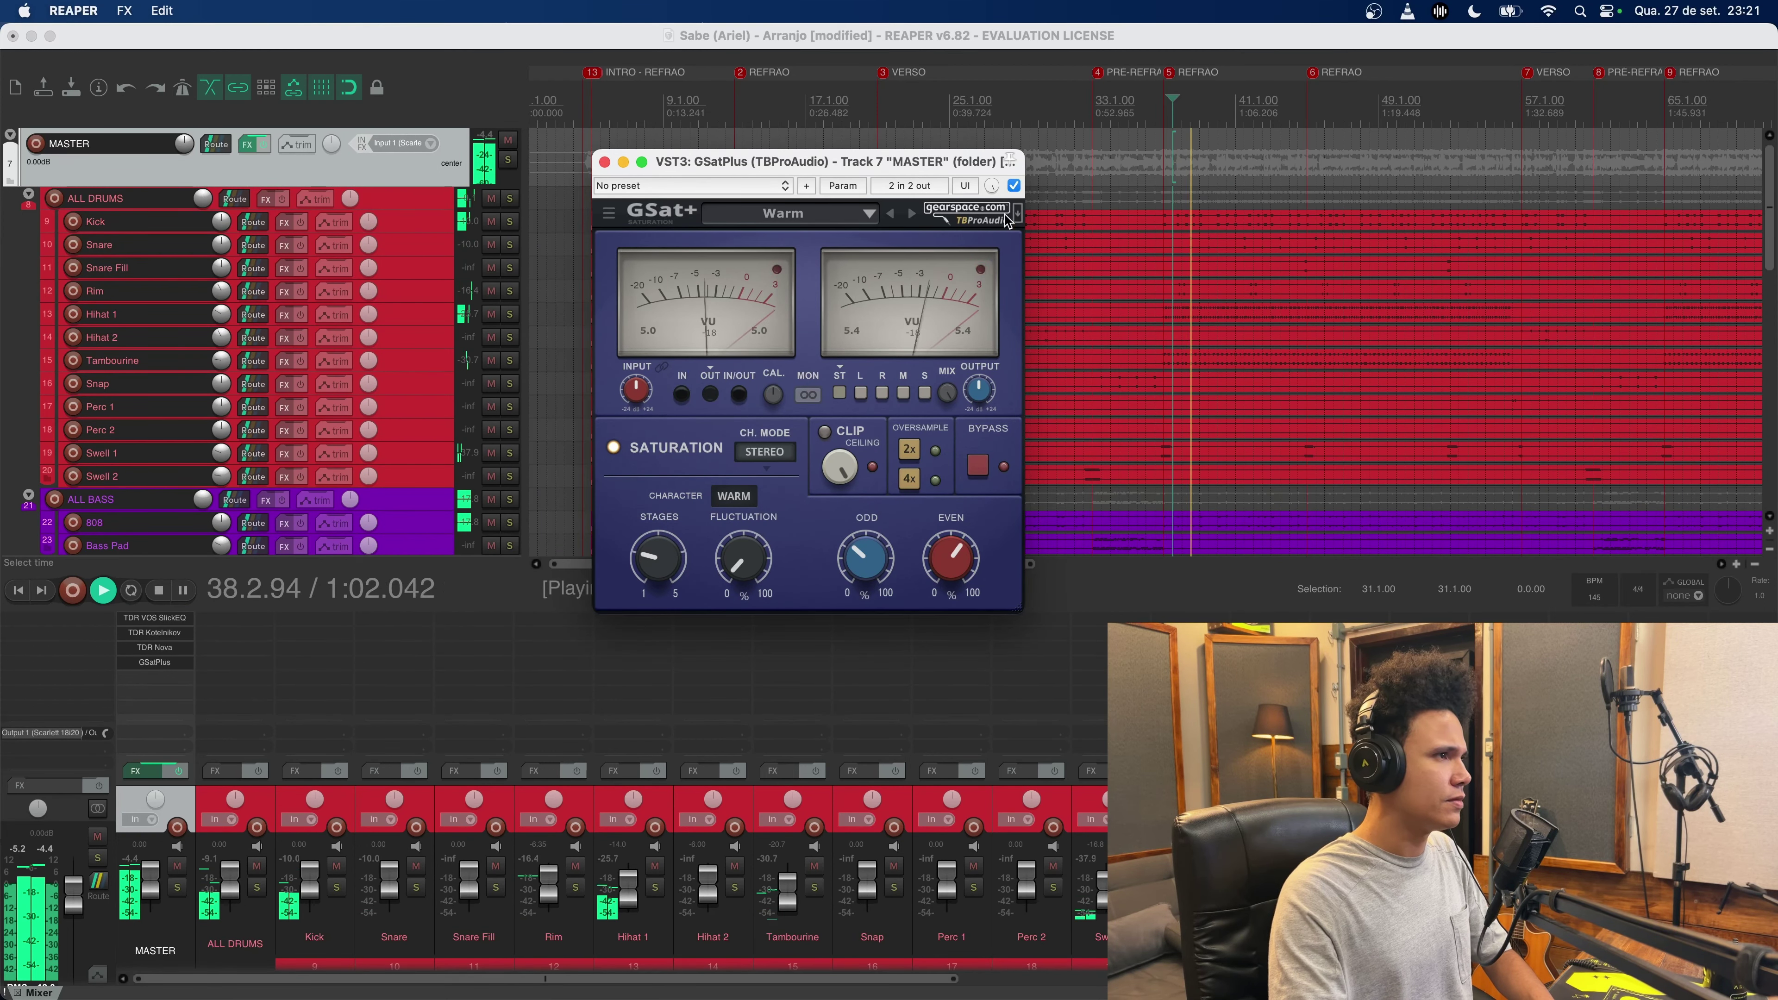
key(space)
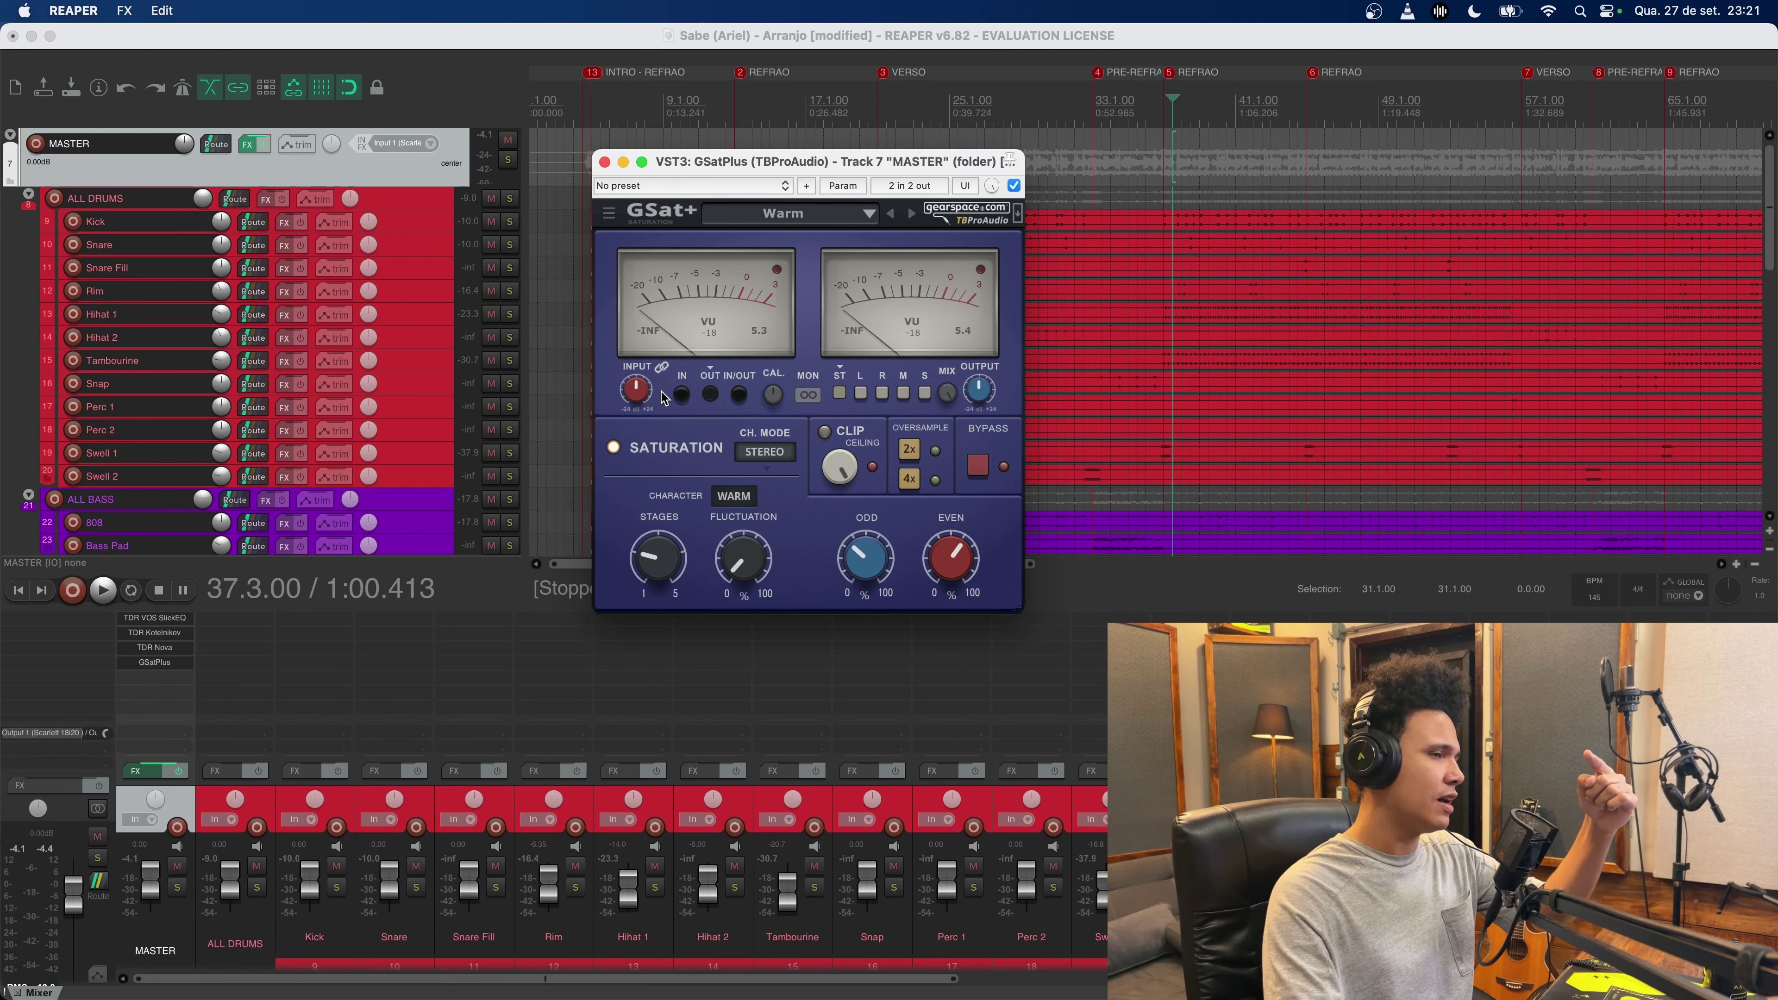
key(space)
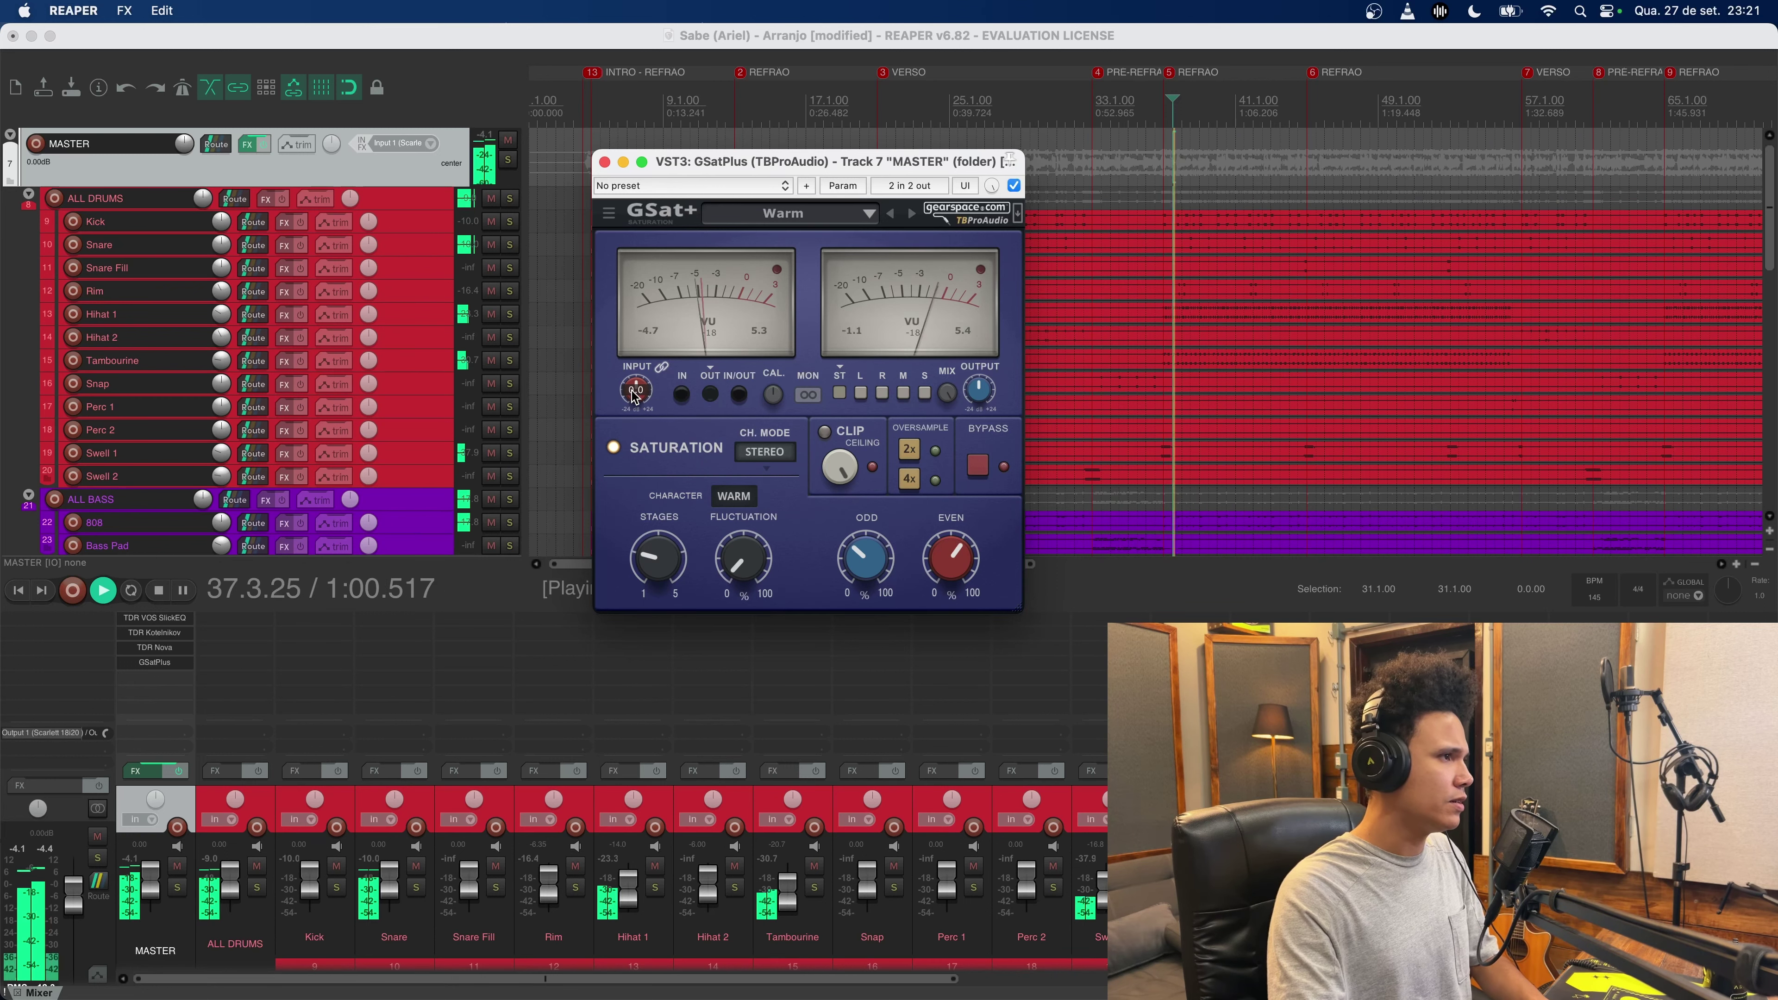
key(space)
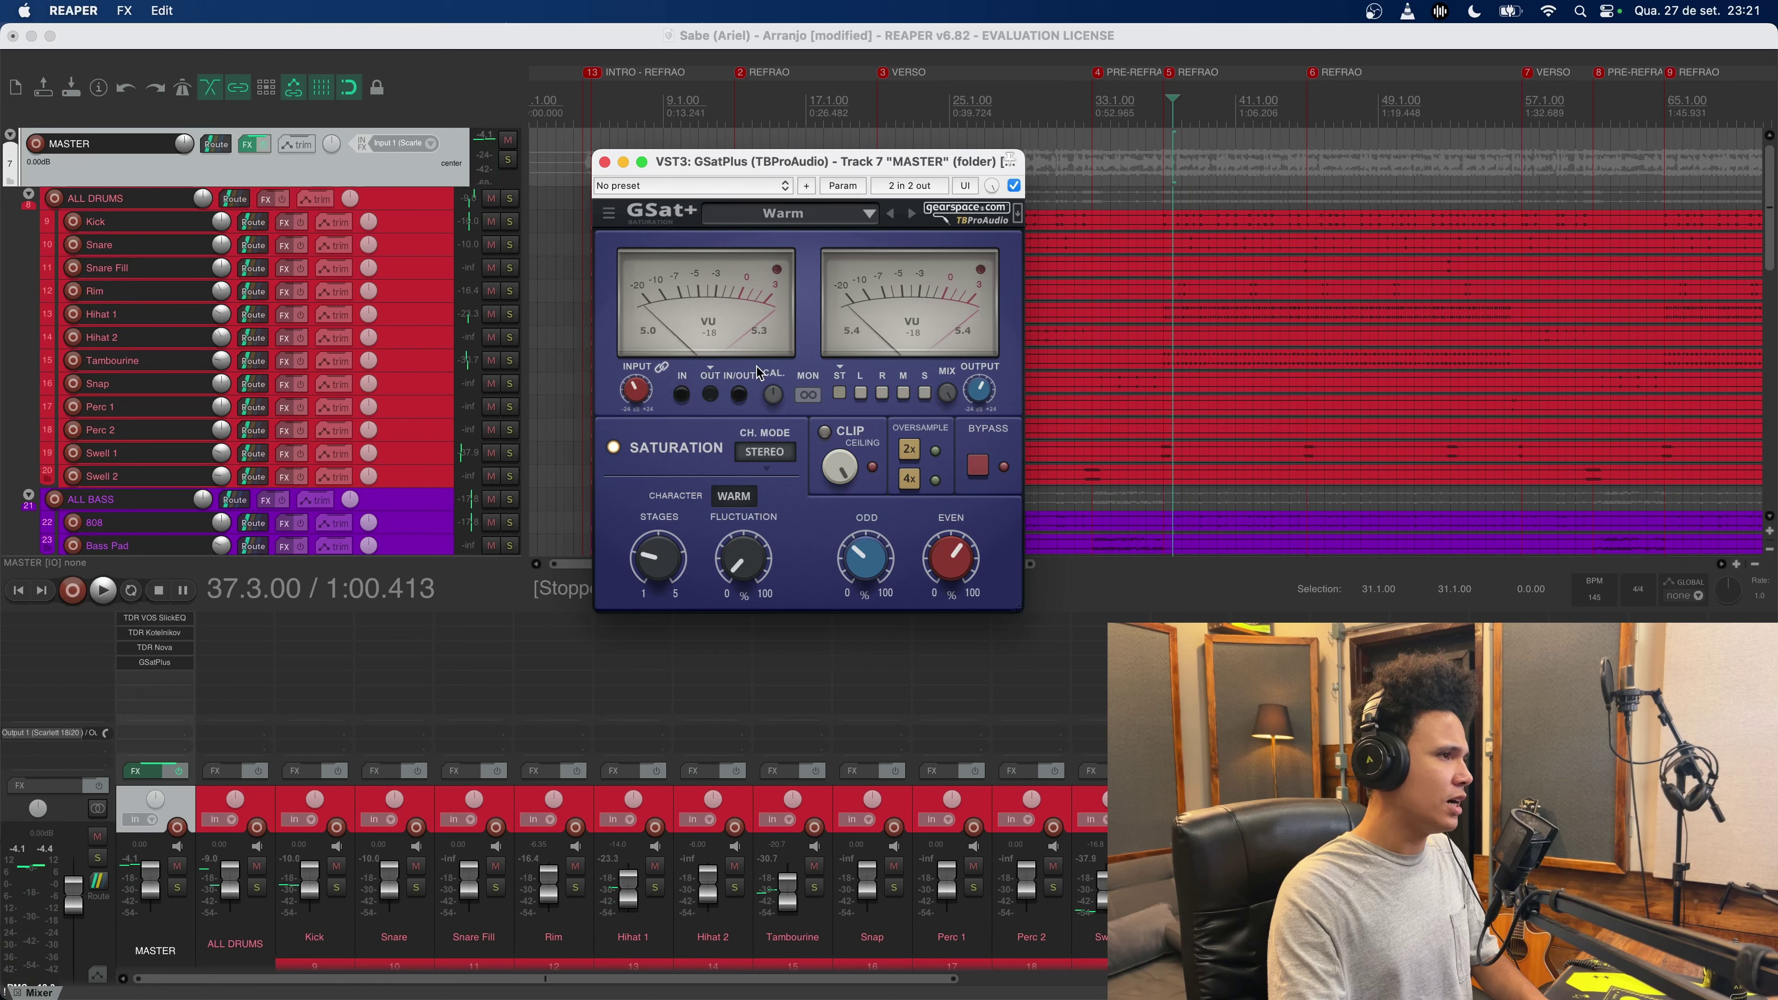
Step: Switch the VU meters to IN/OUT metering and compare the input and output levels during short playbacks of the song
click(740, 394)
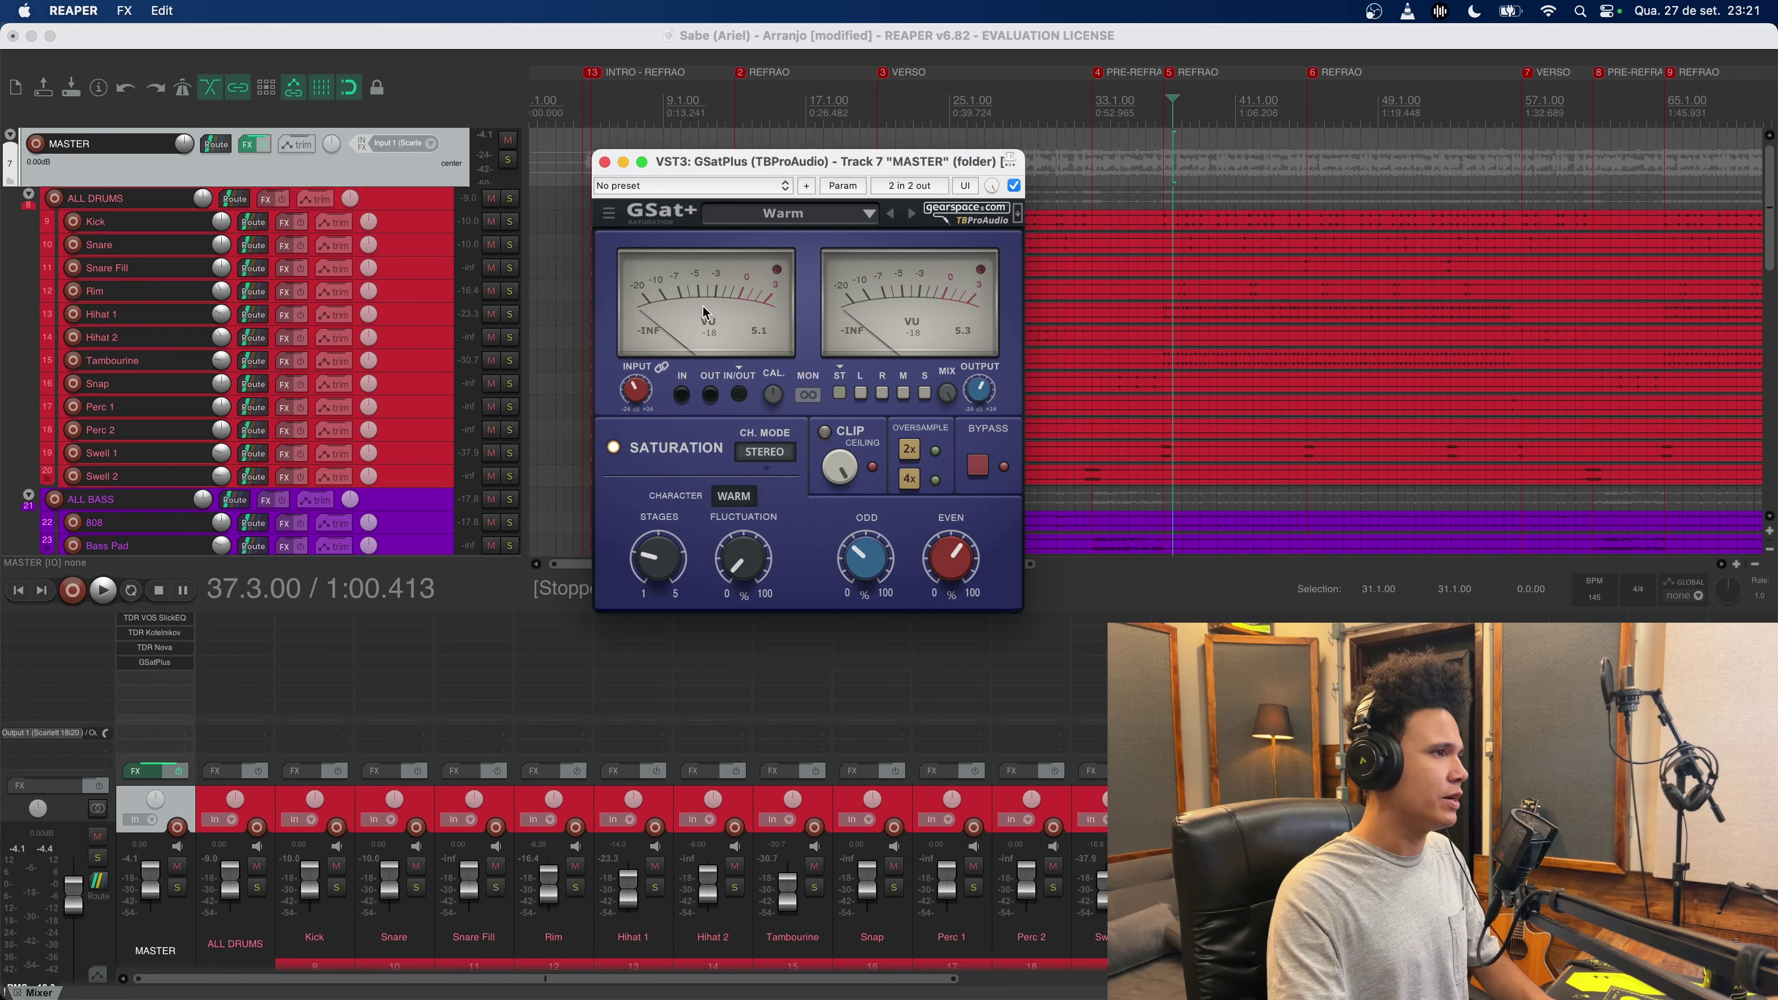
key(space)
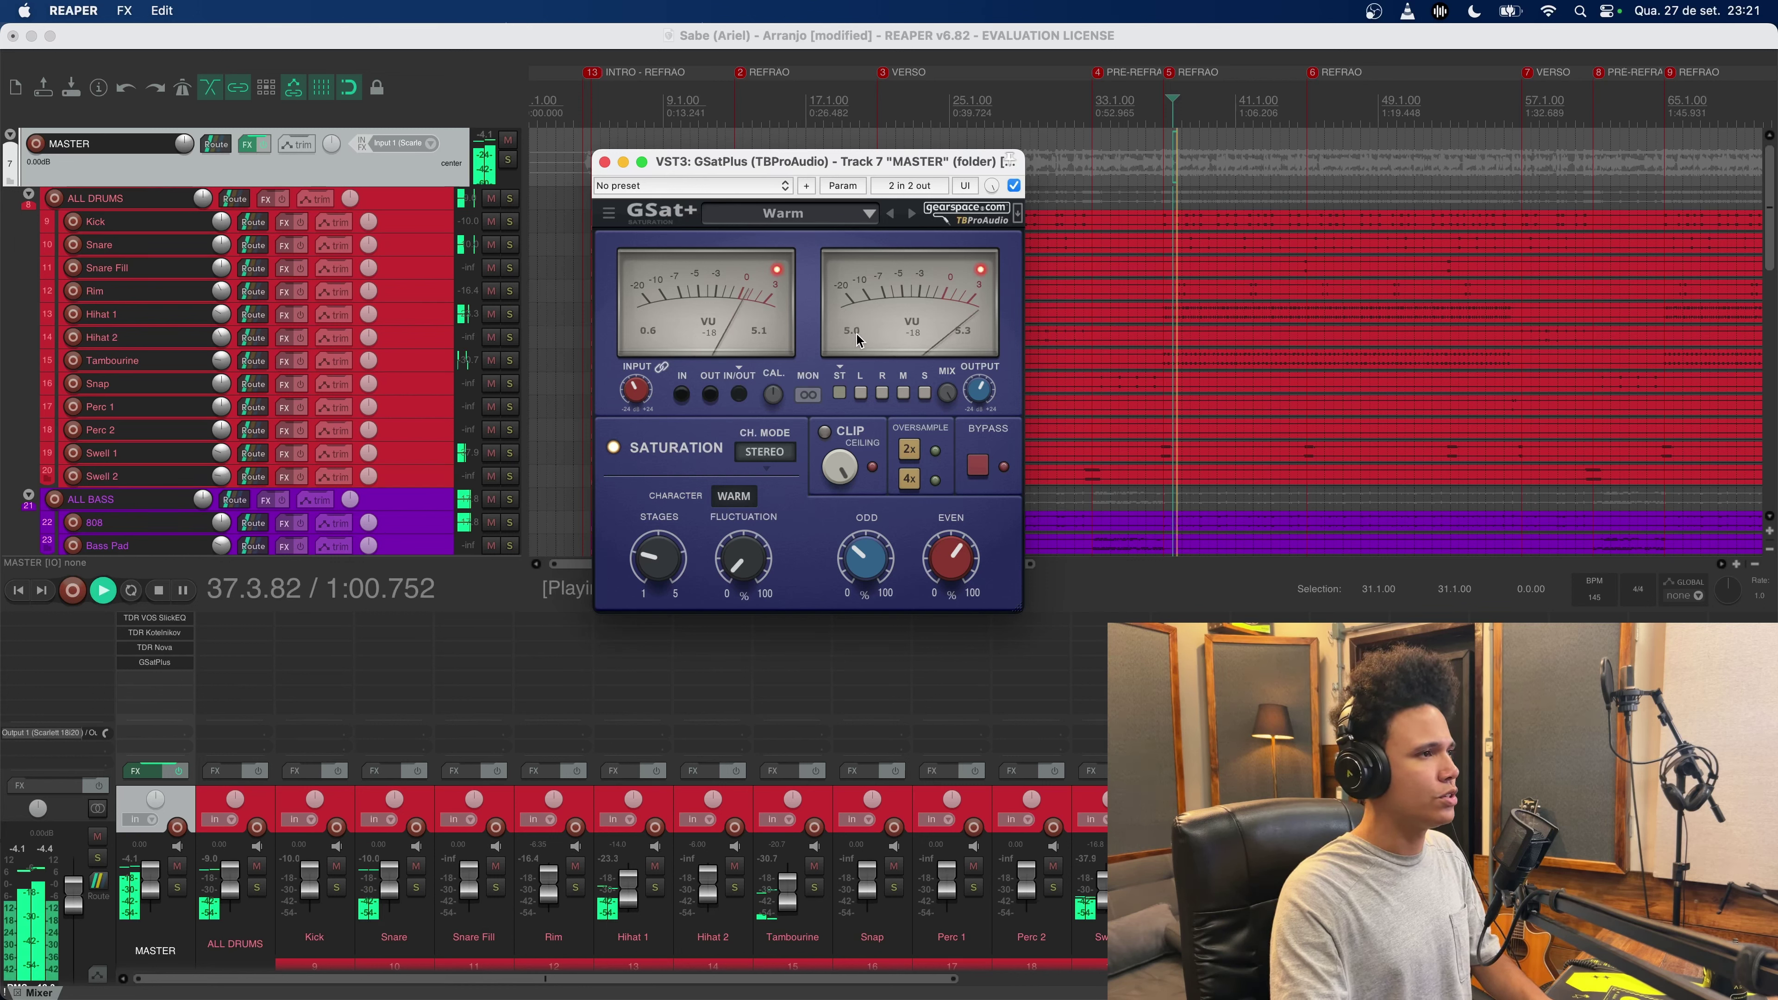
key(space)
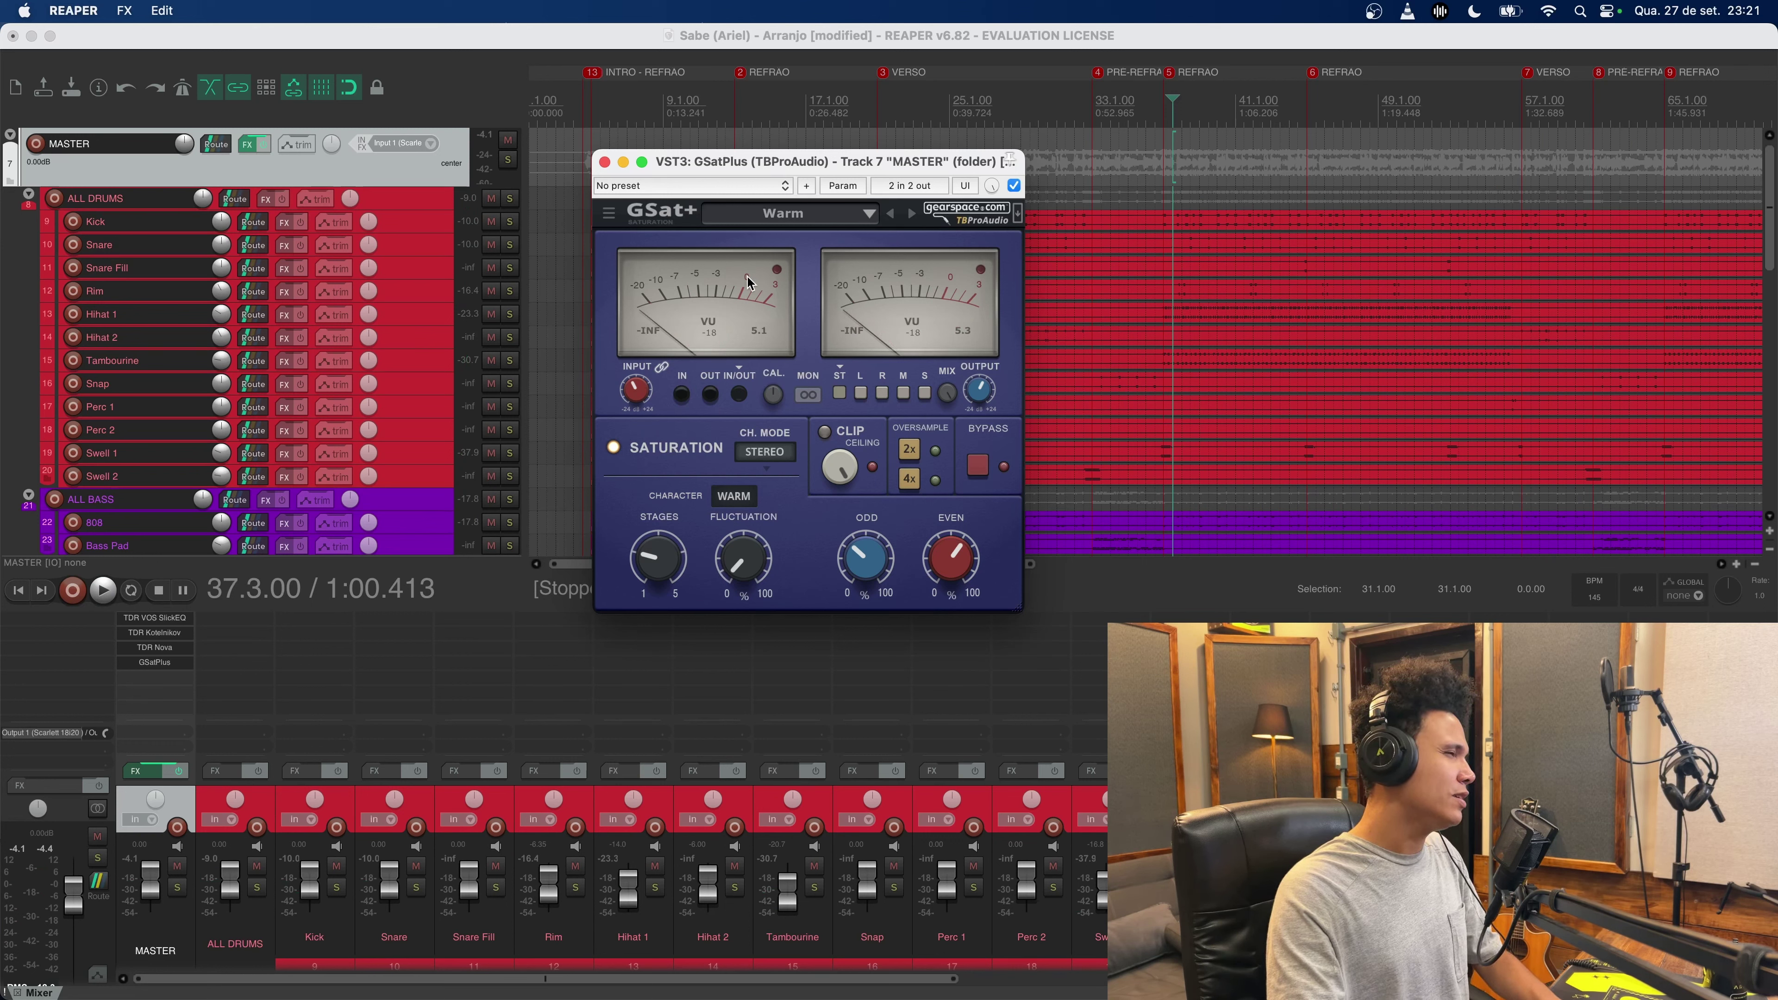
key(space)
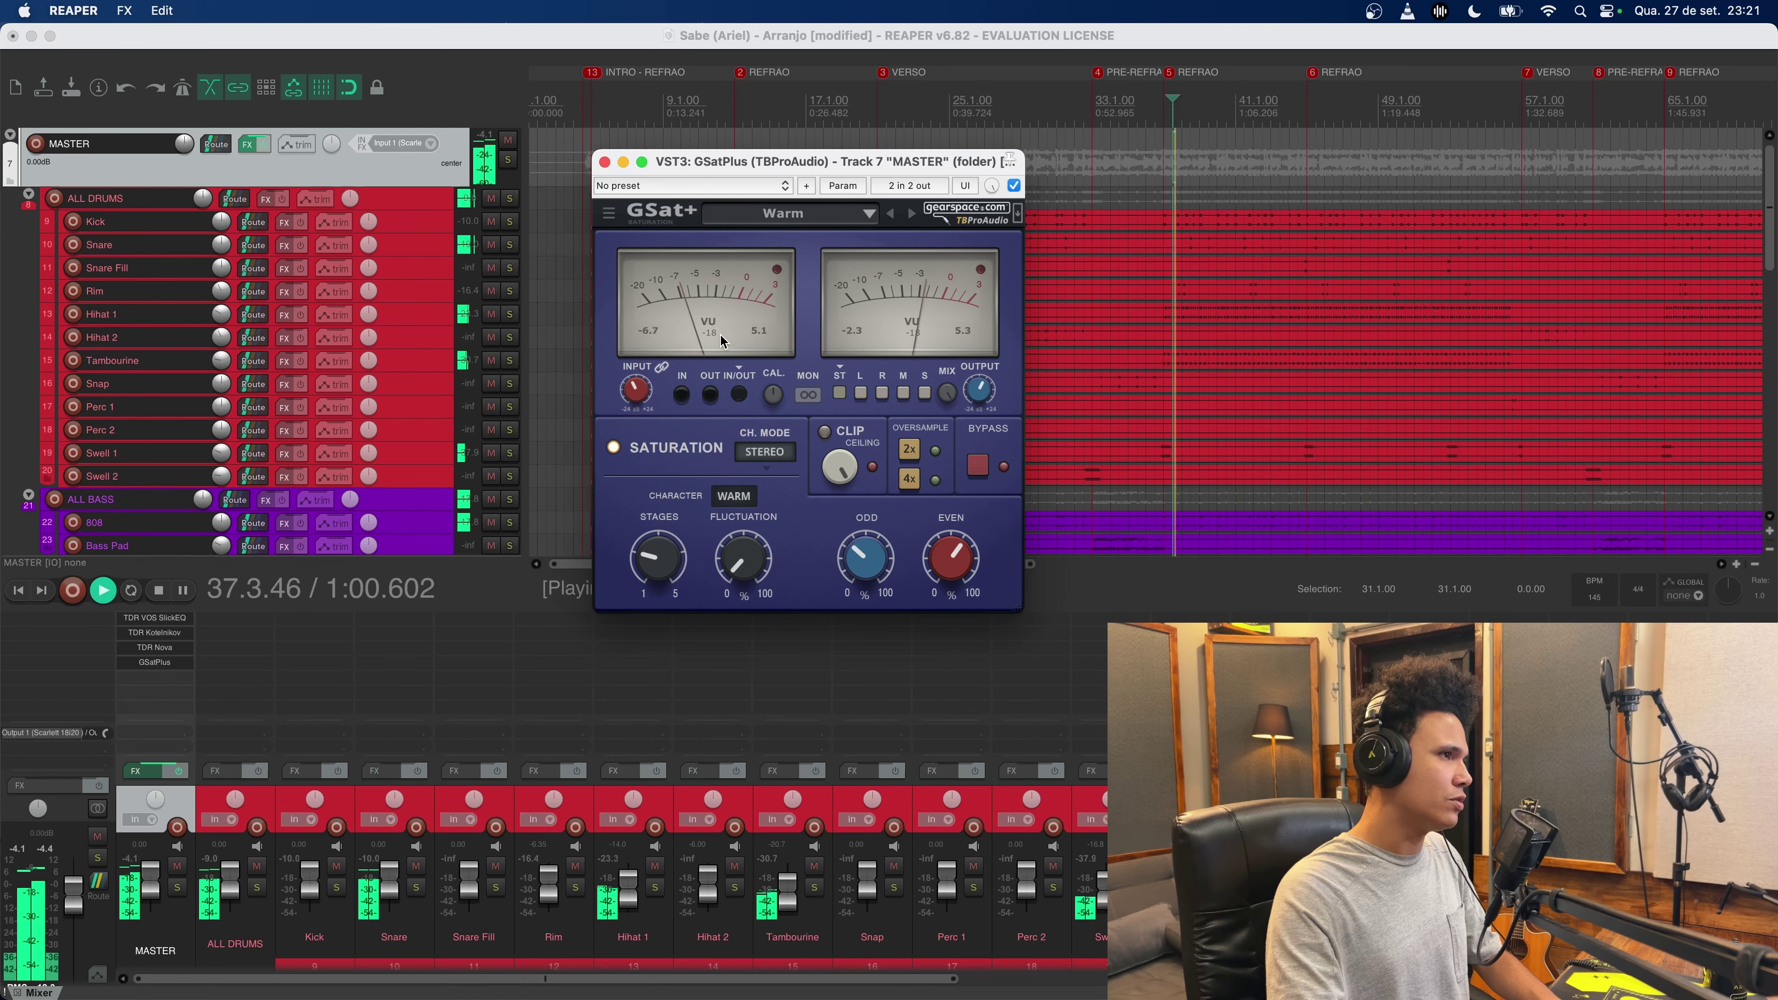
key(space)
key(space)
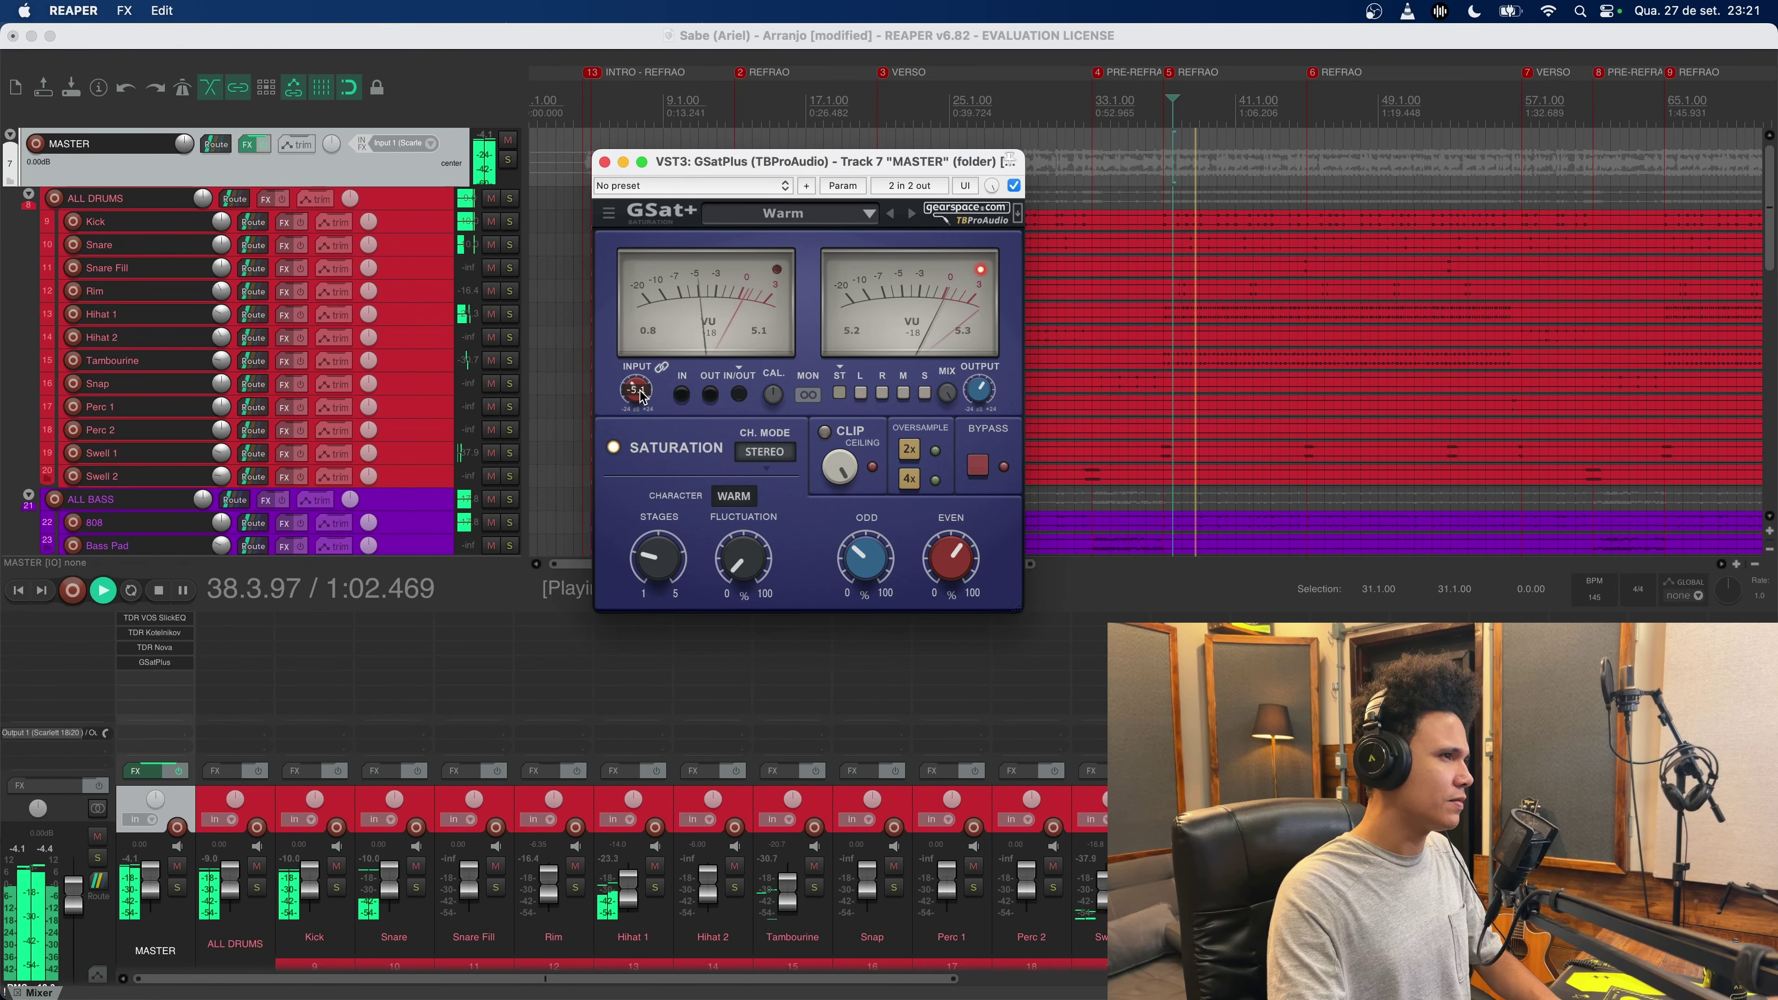
key(space)
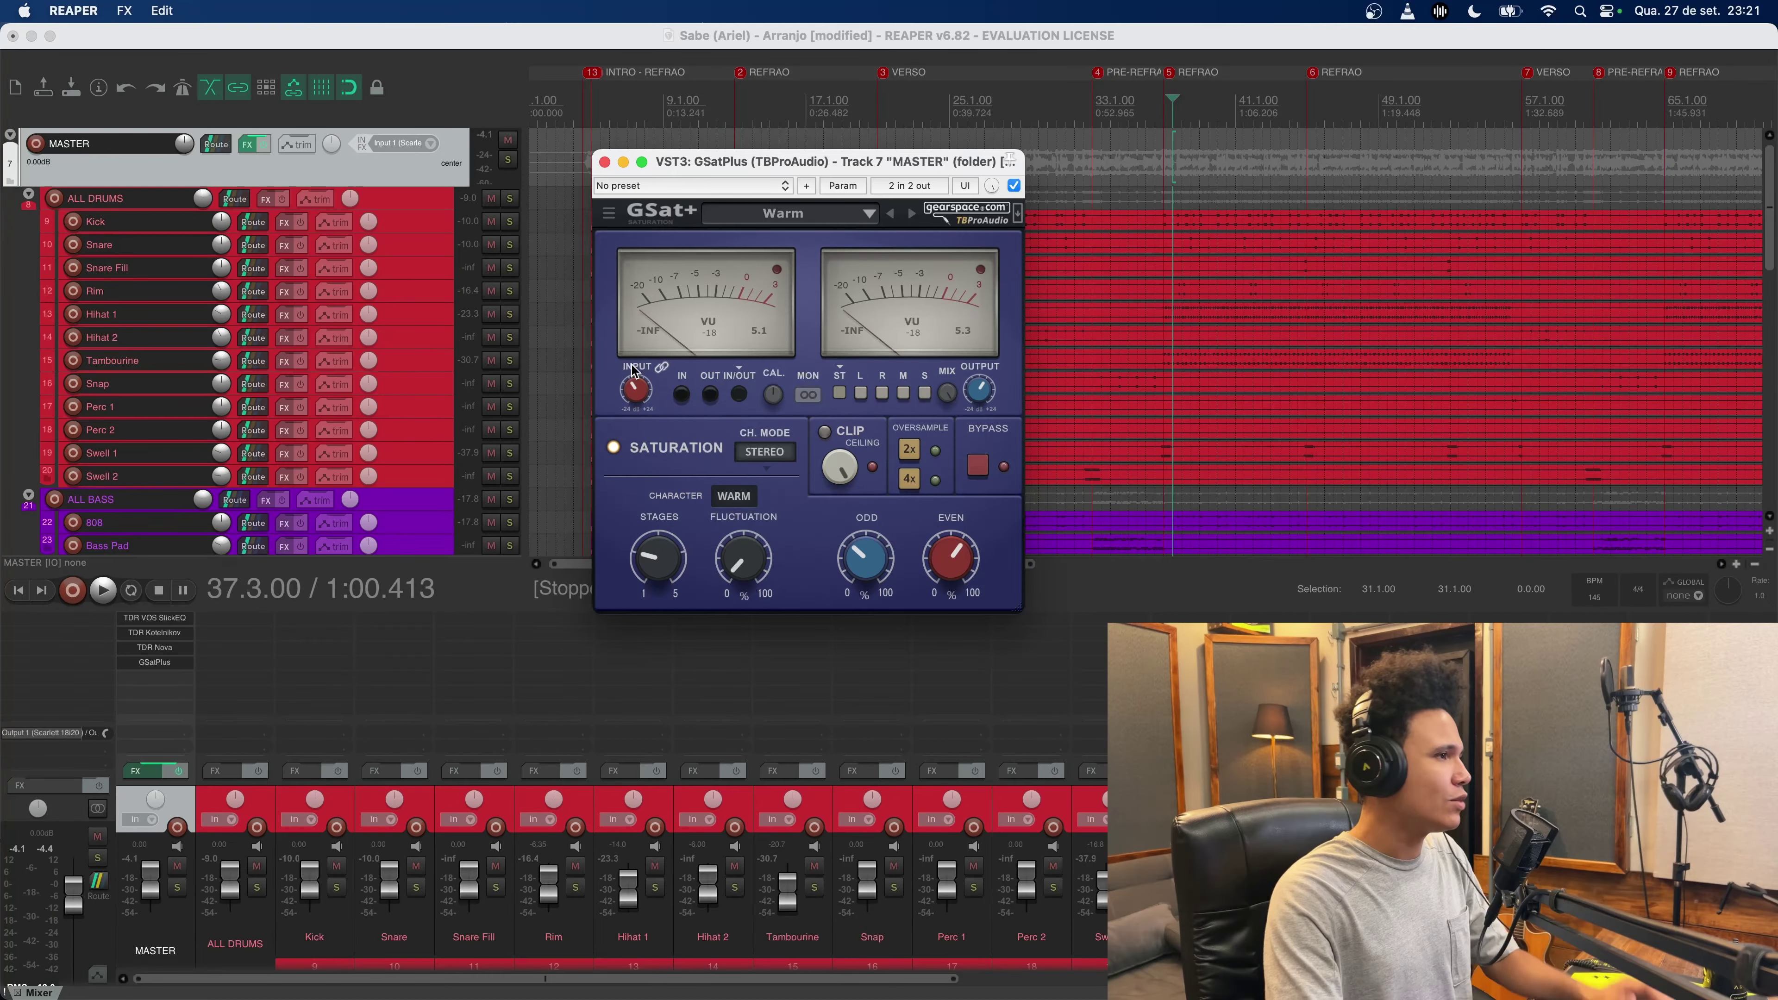
key(space)
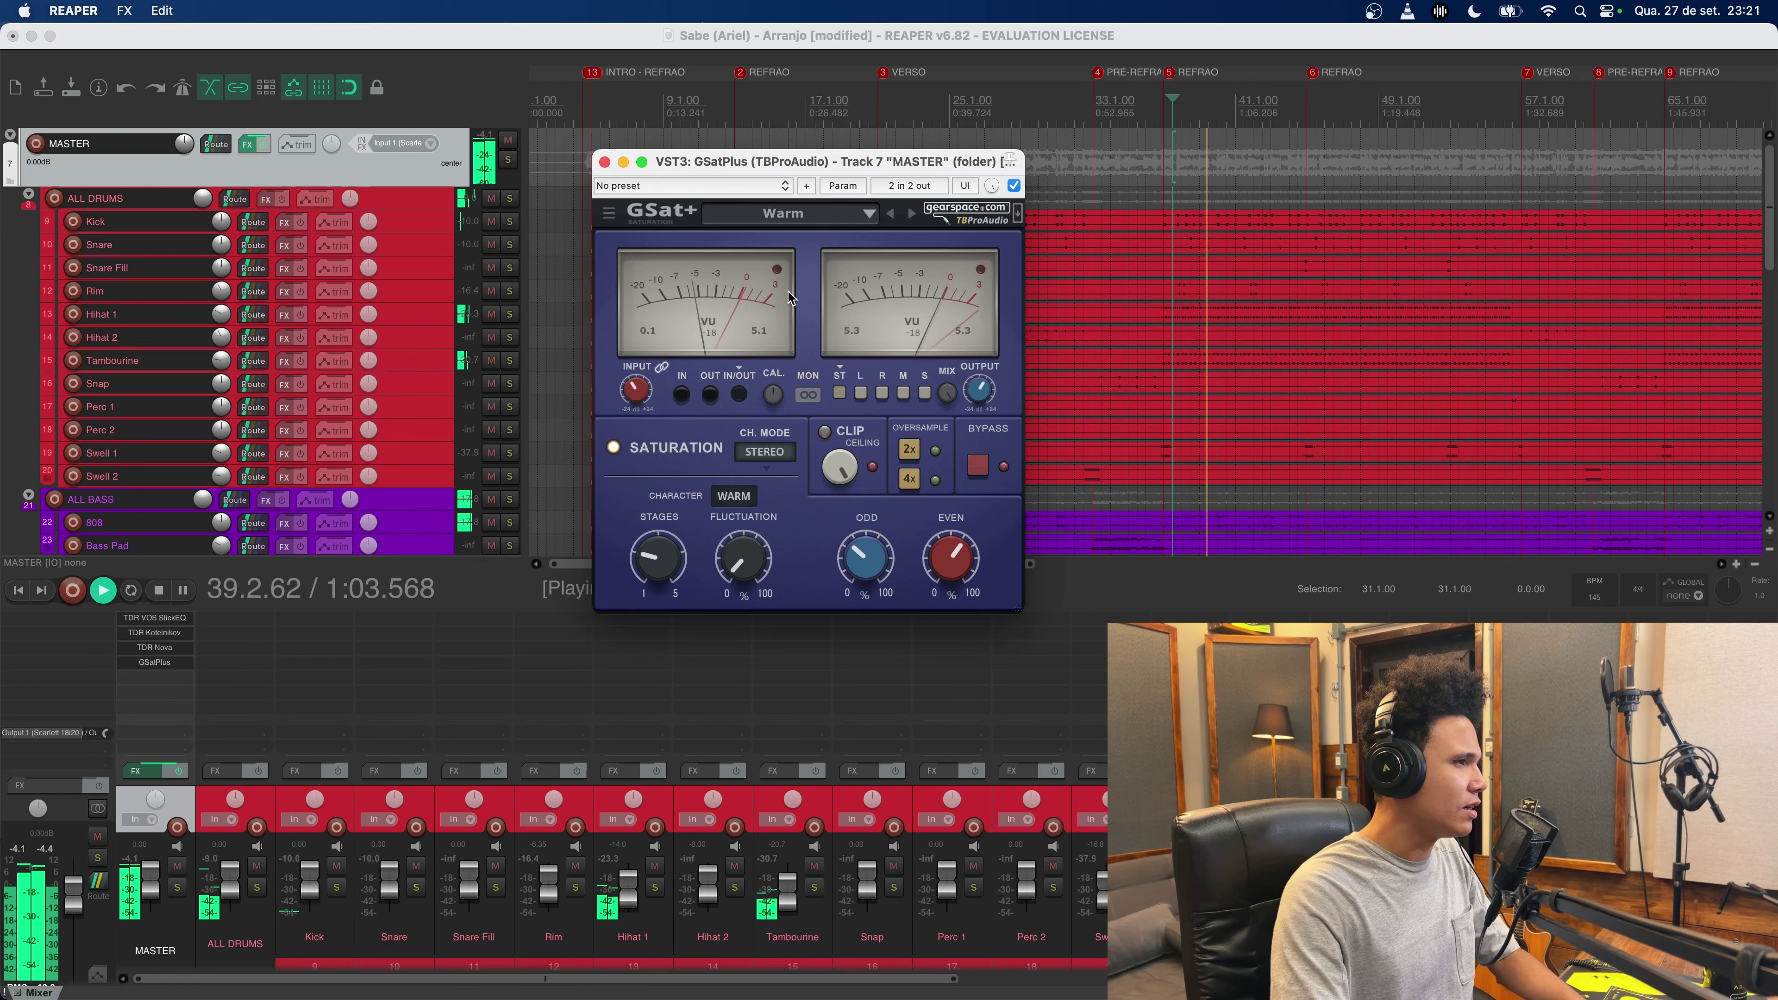
key(space)
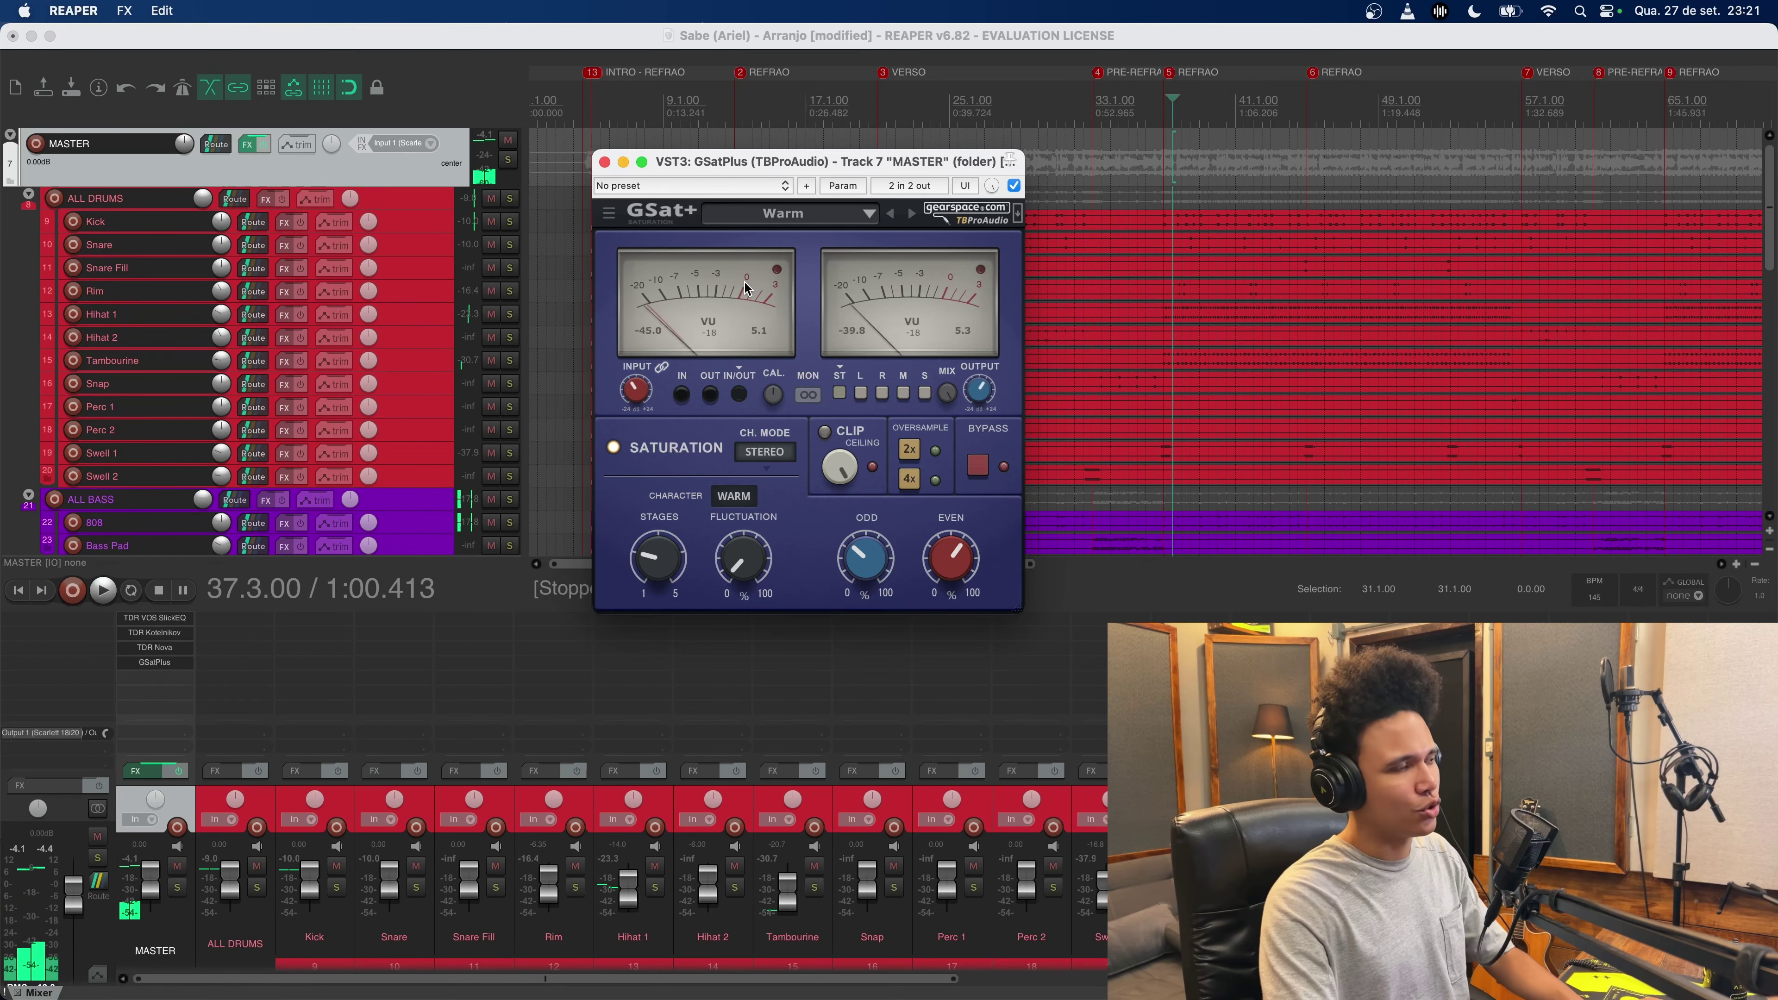
Step: Set the saturation's odd harmonics to 40%, auditioning different amounts during playback
mouse_move(853, 546)
key(space)
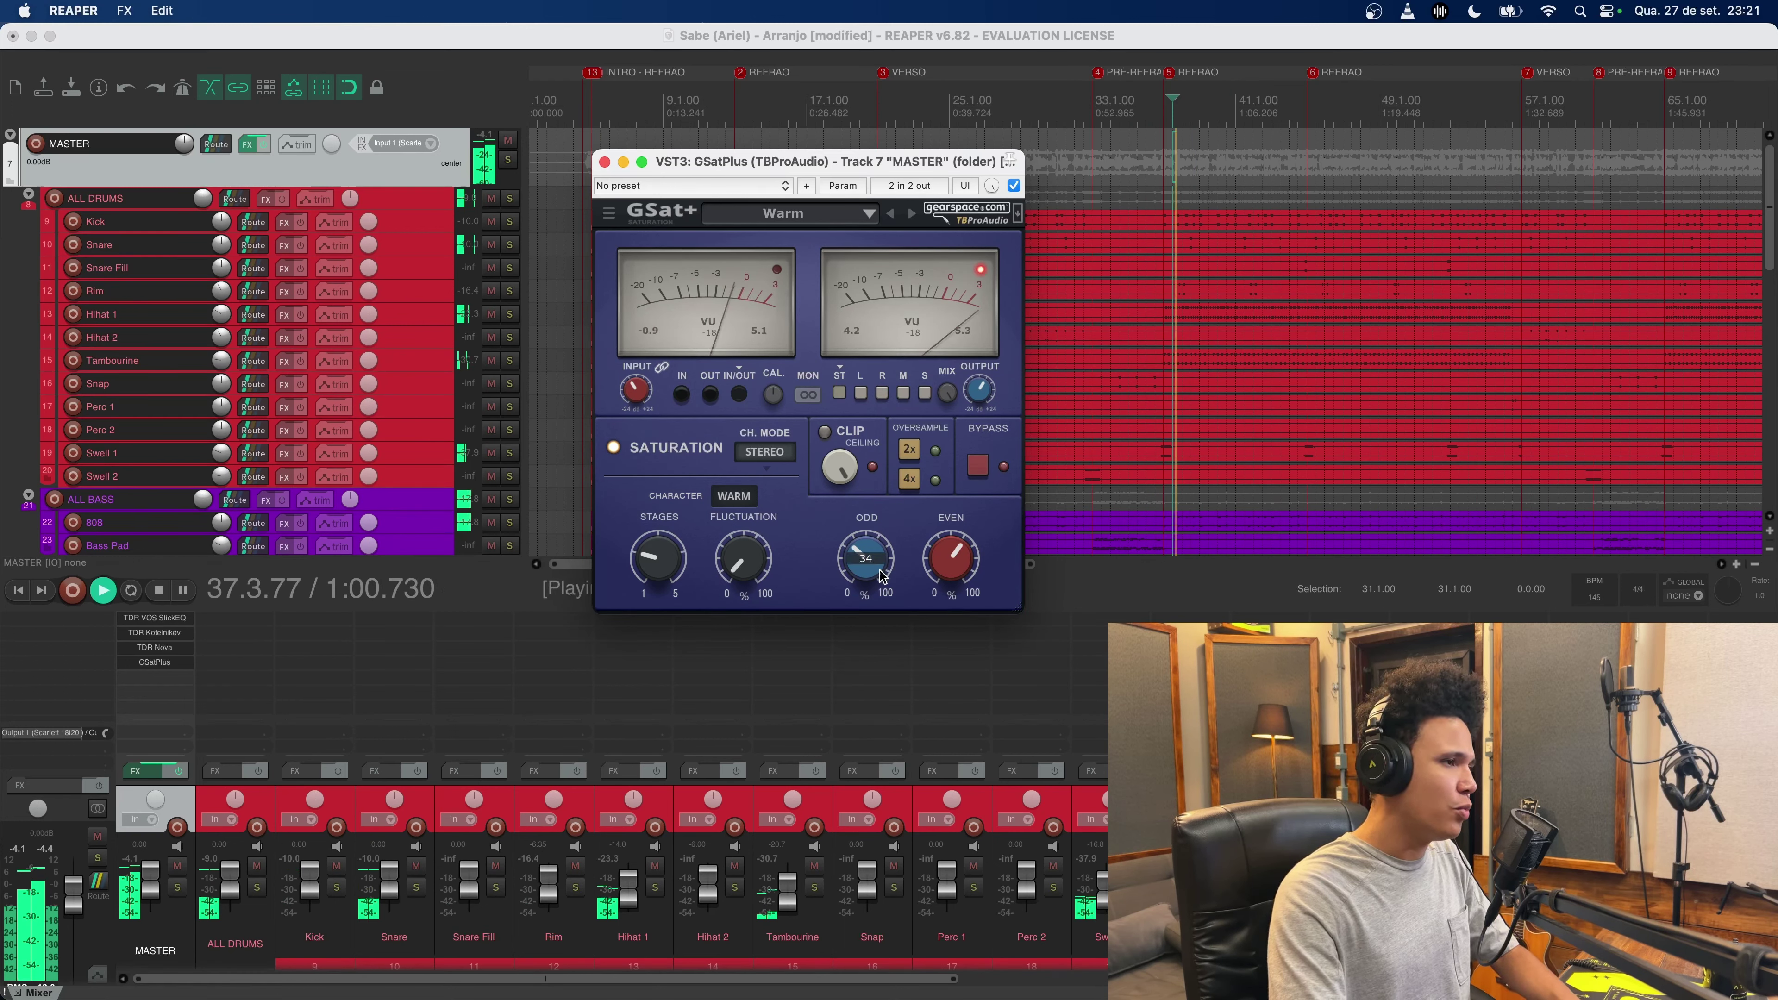
key(space)
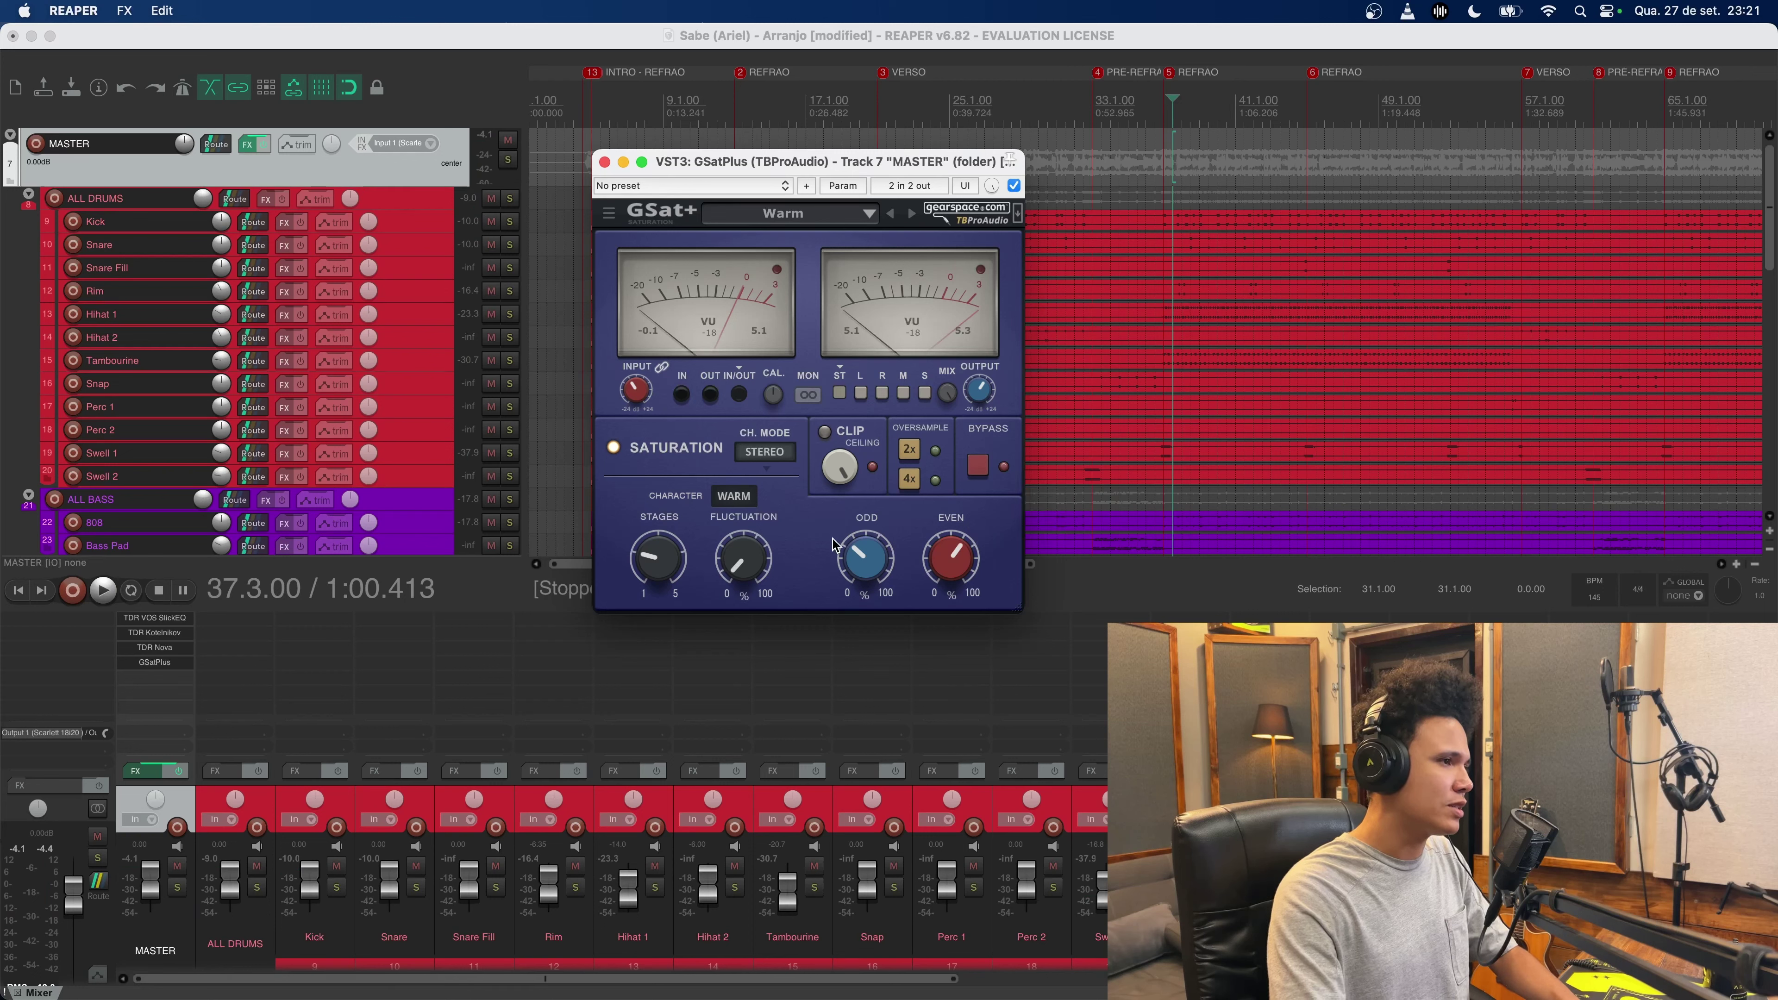
key(space)
drag(866, 558, 818, 485)
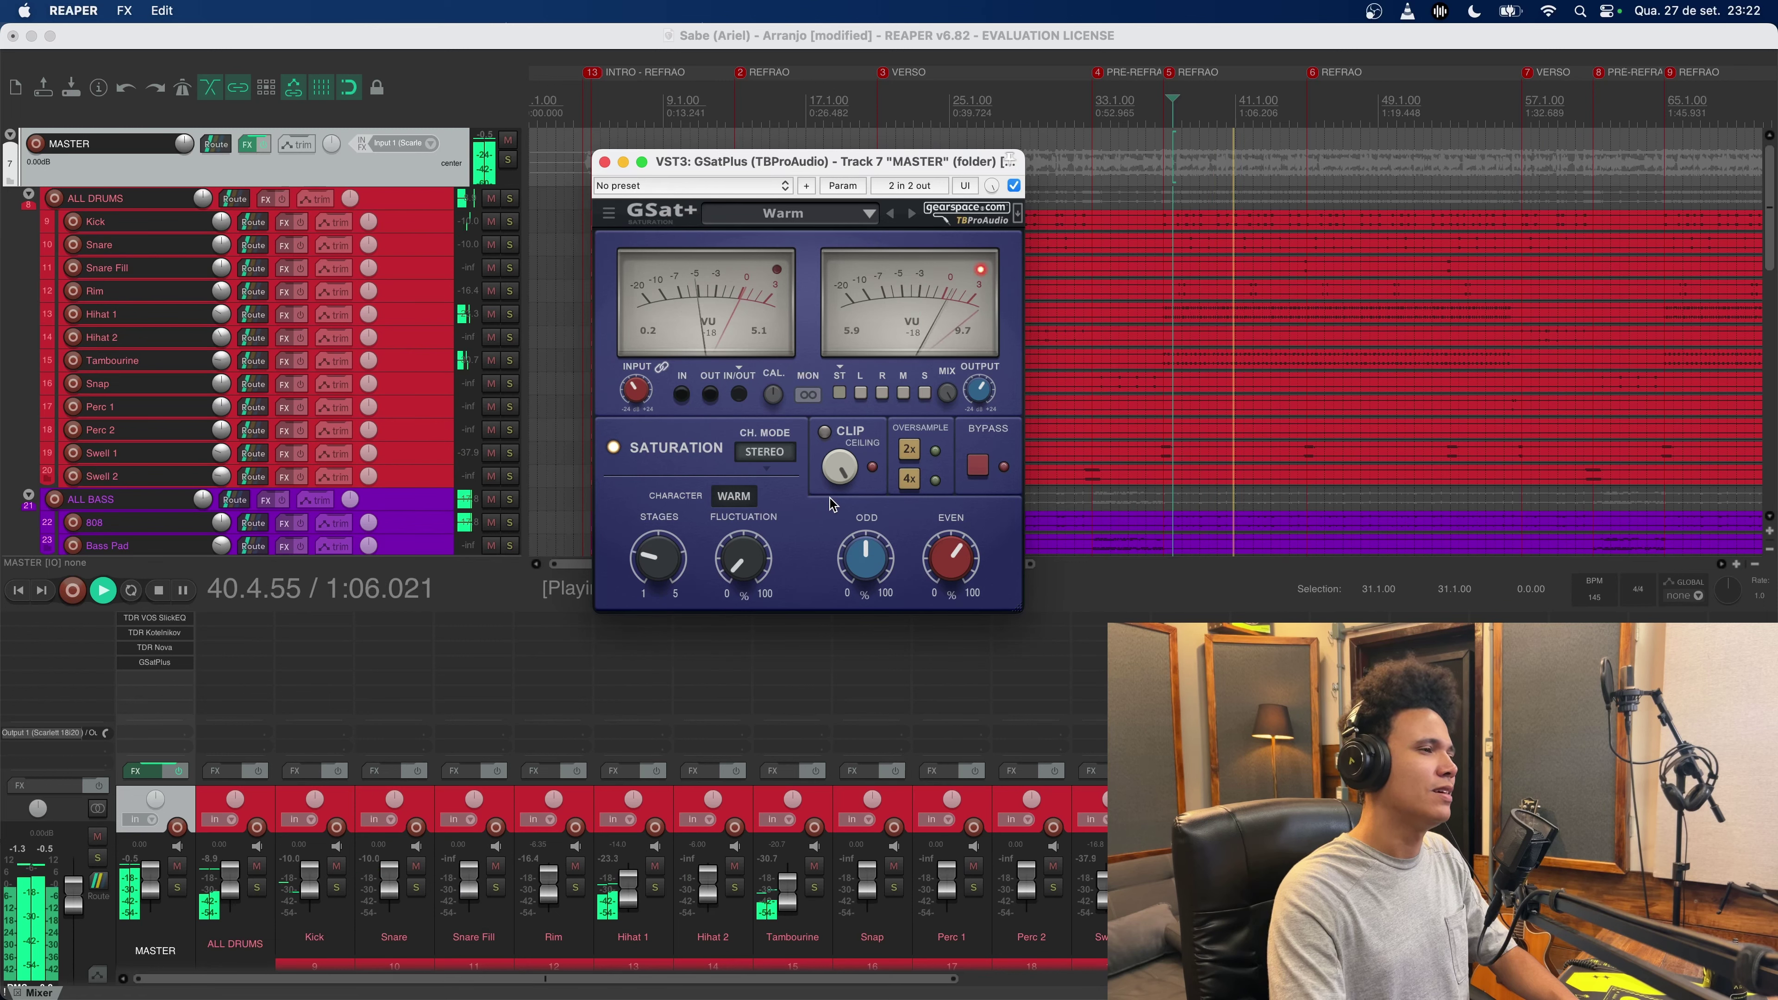
key(space)
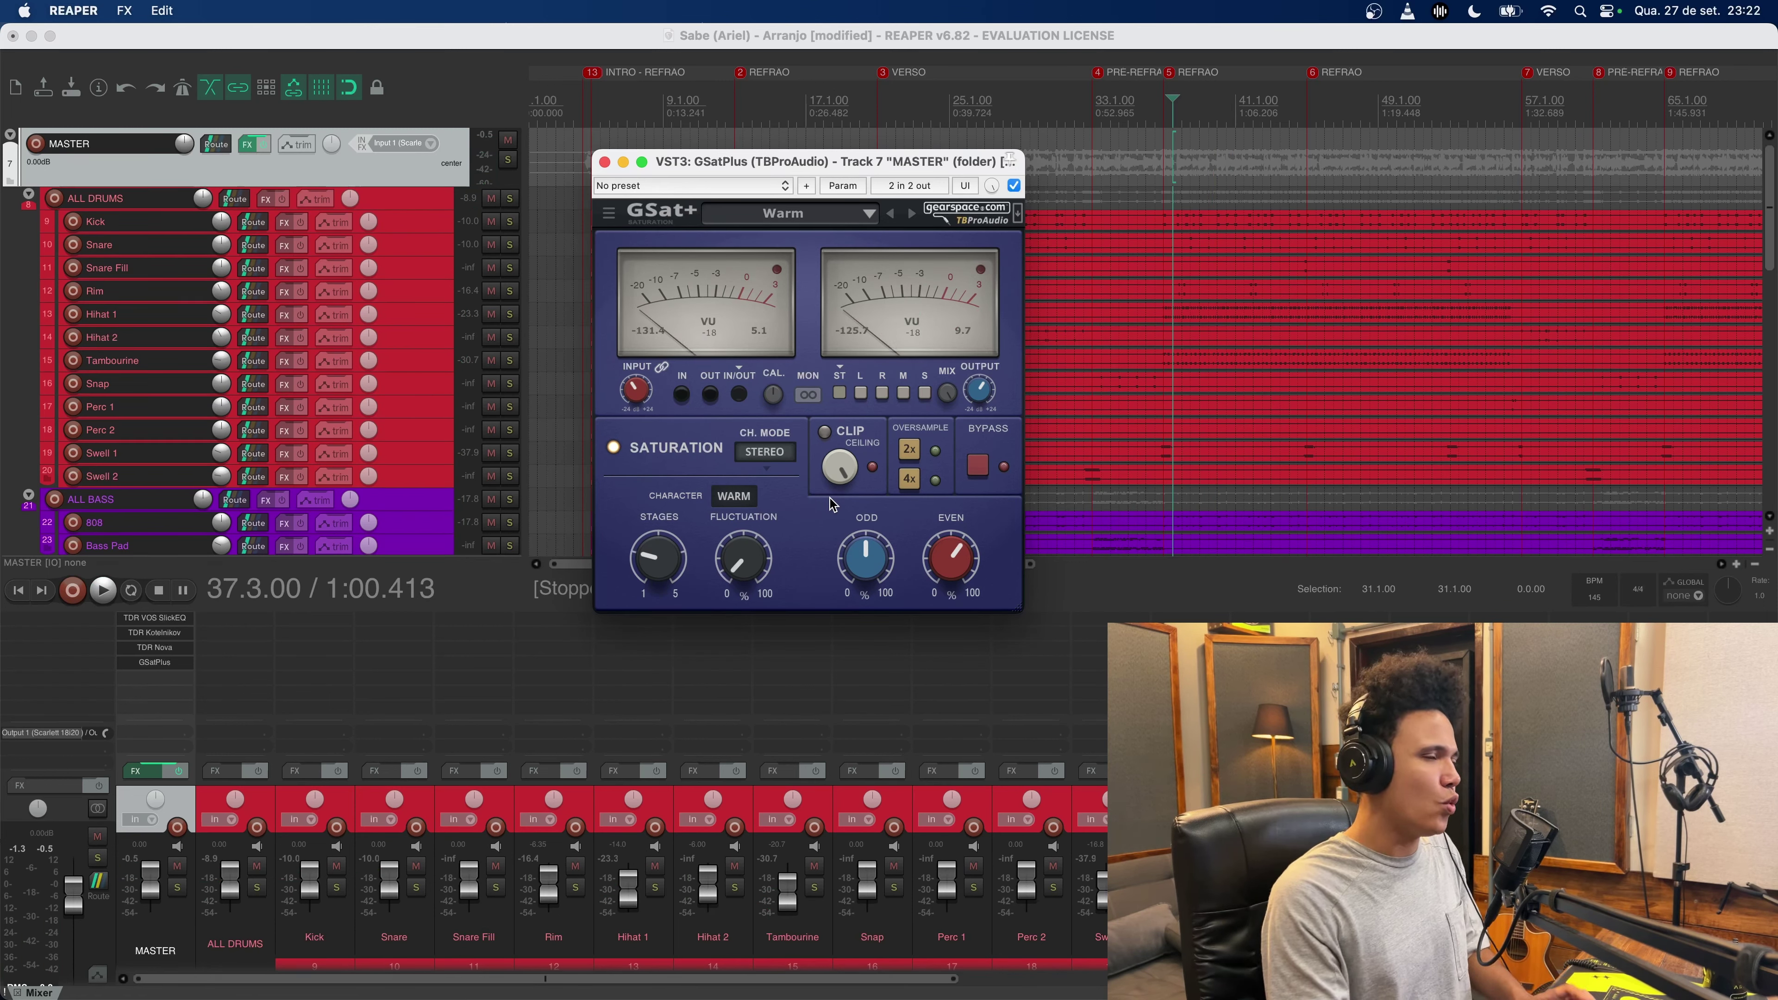
mouse_move(870, 559)
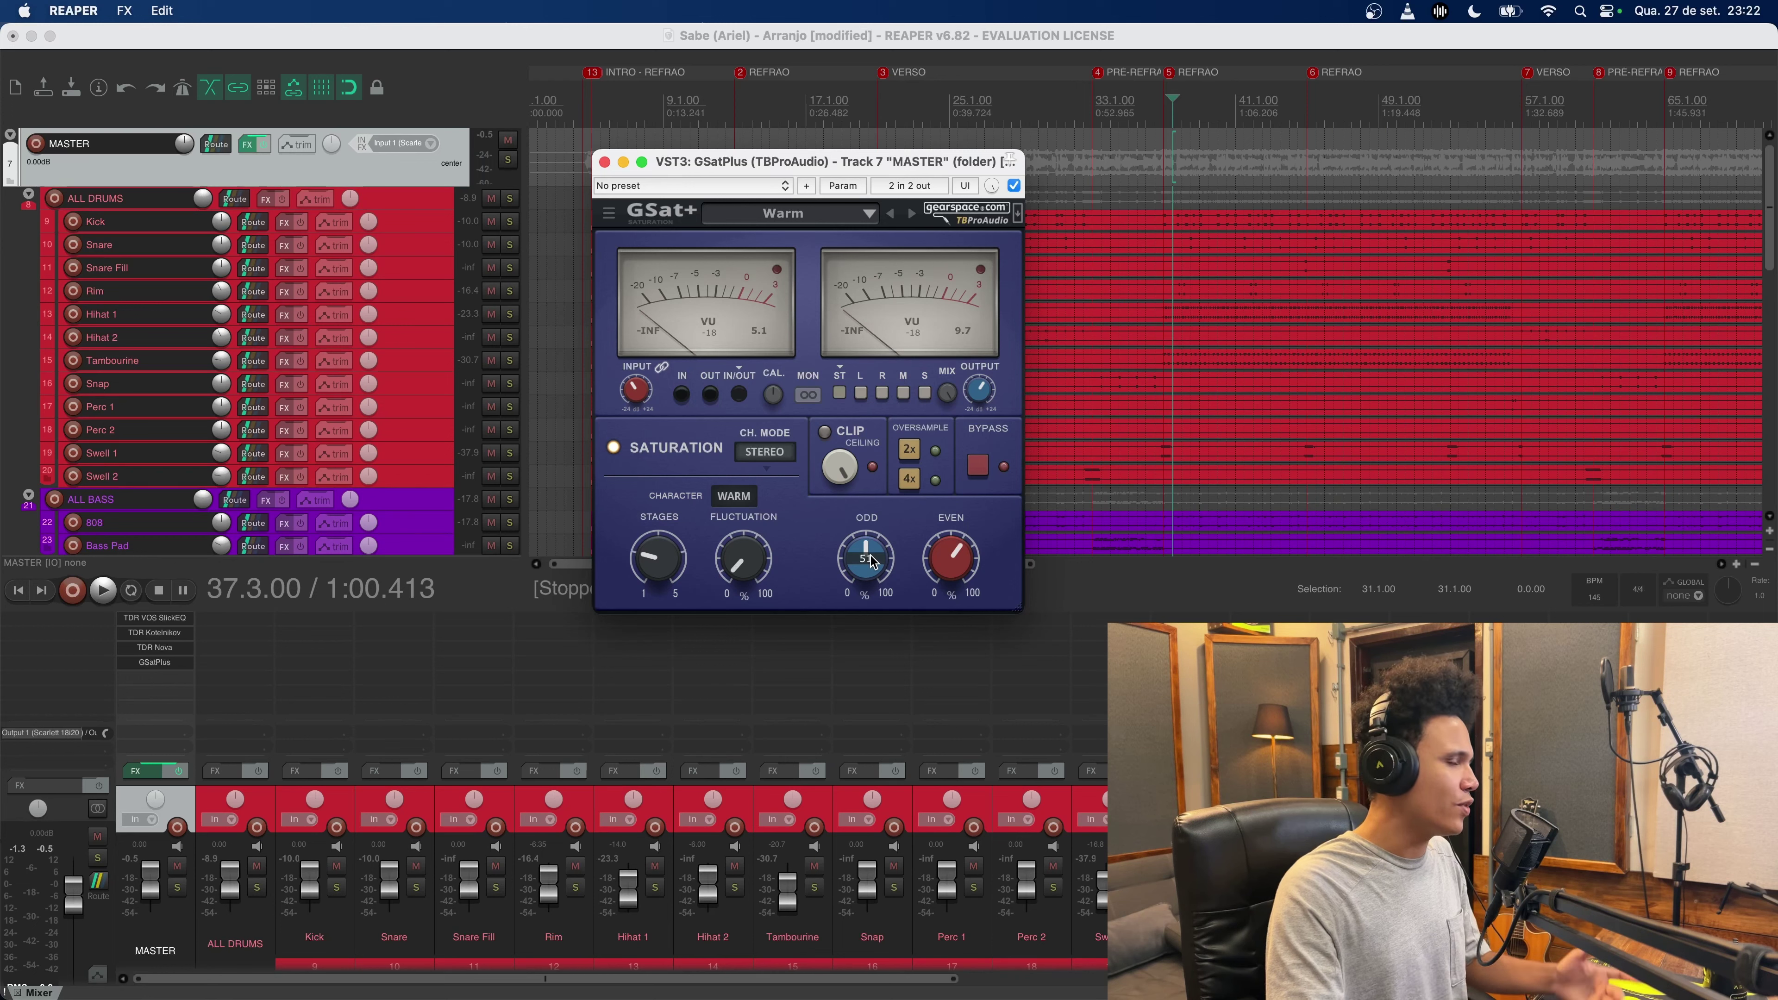
mouse_move(872, 560)
mouse_down()
mouse_move(868, 581)
mouse_move(883, 571)
mouse_up()
key(space)
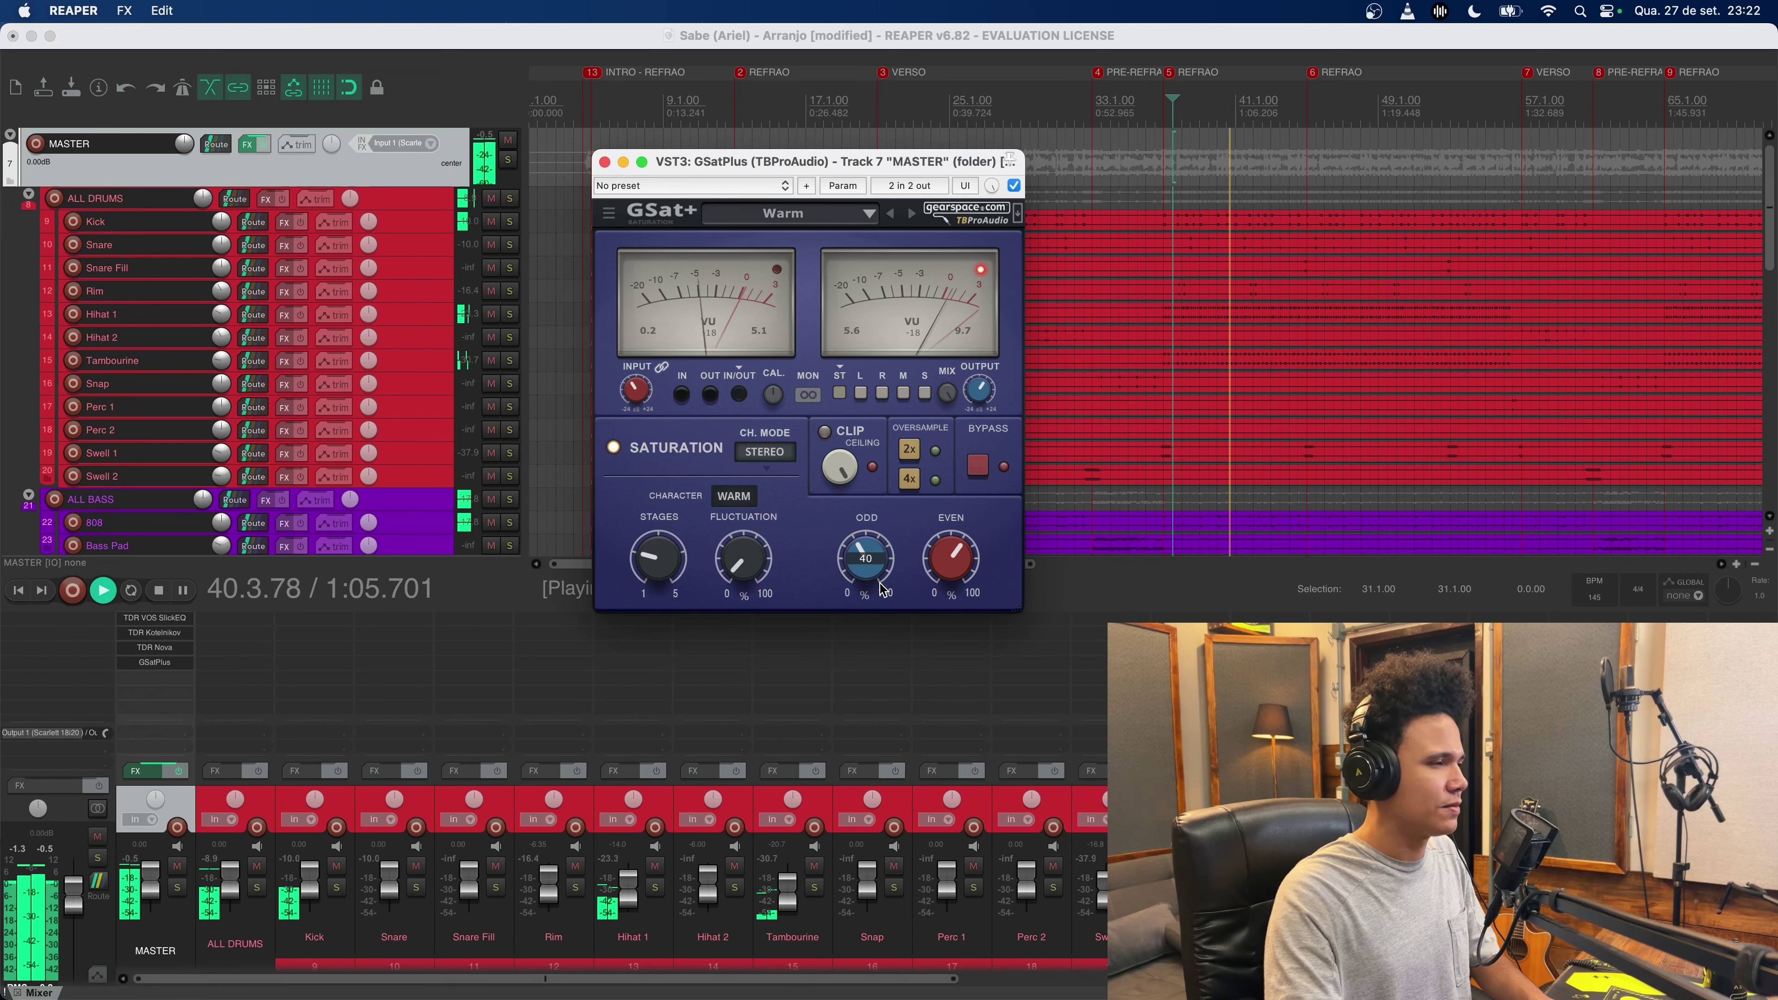
Step: Stop playback, look through GSatPlus's saturation character options, and close the plugin window
key(space)
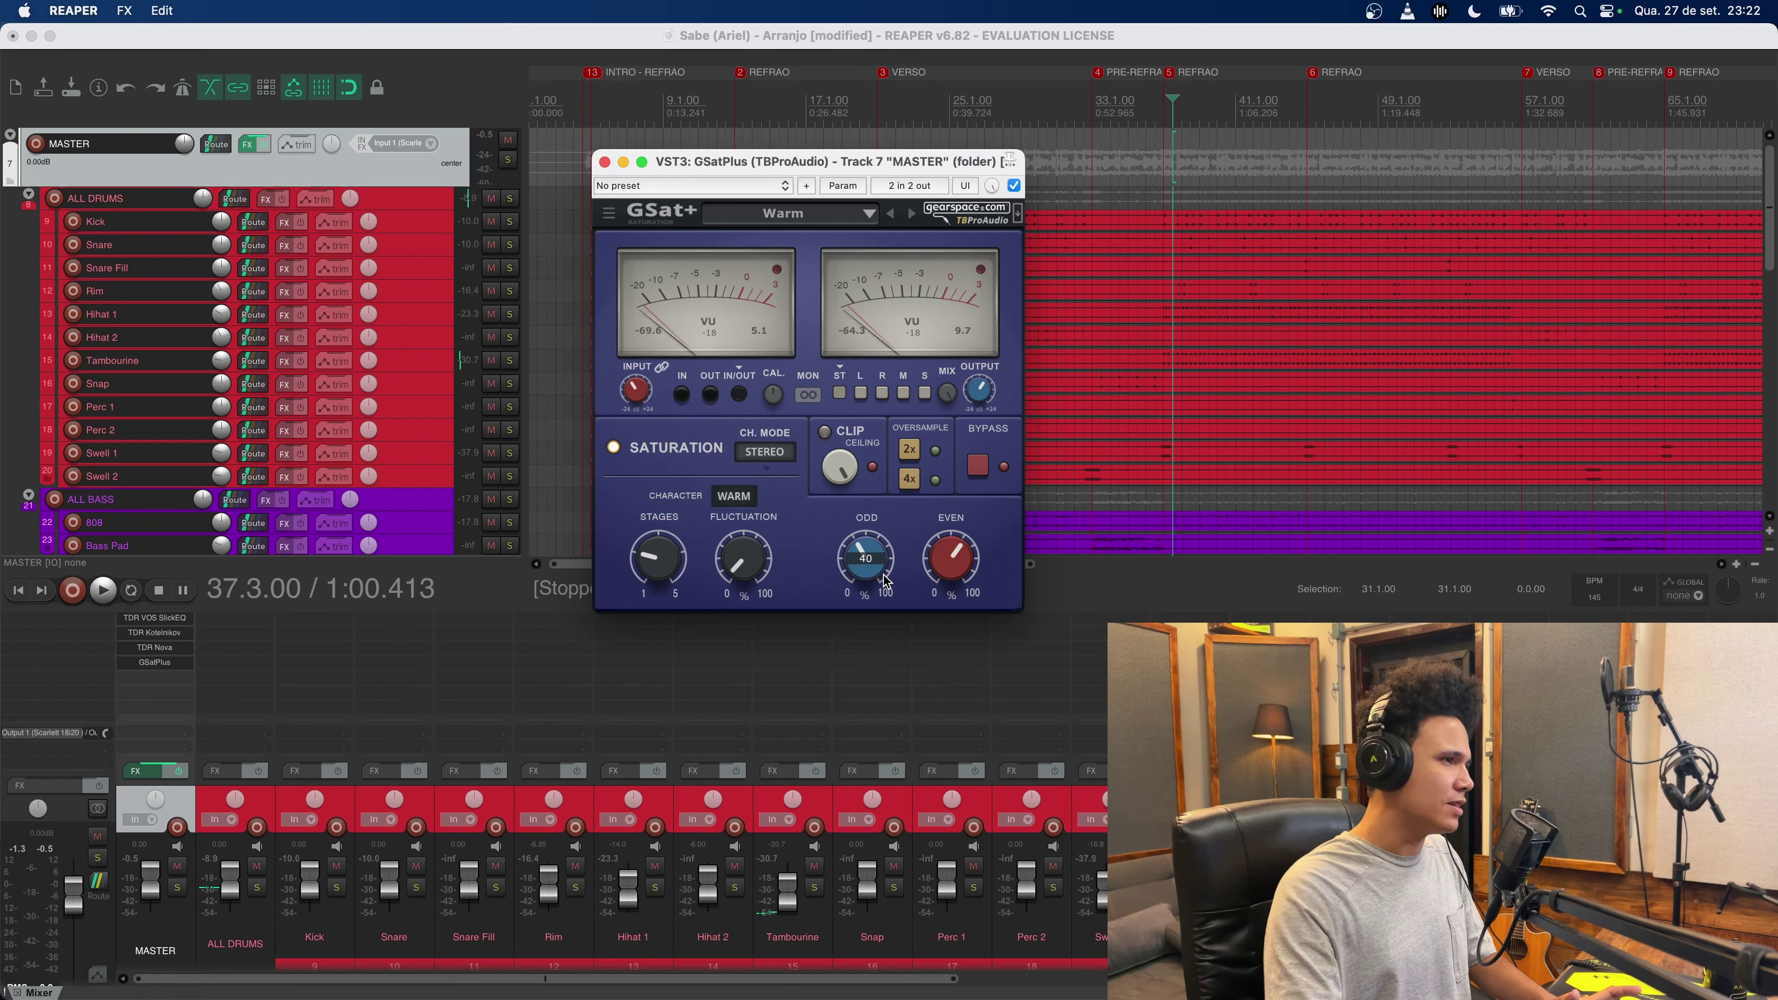
mouse_move(723, 558)
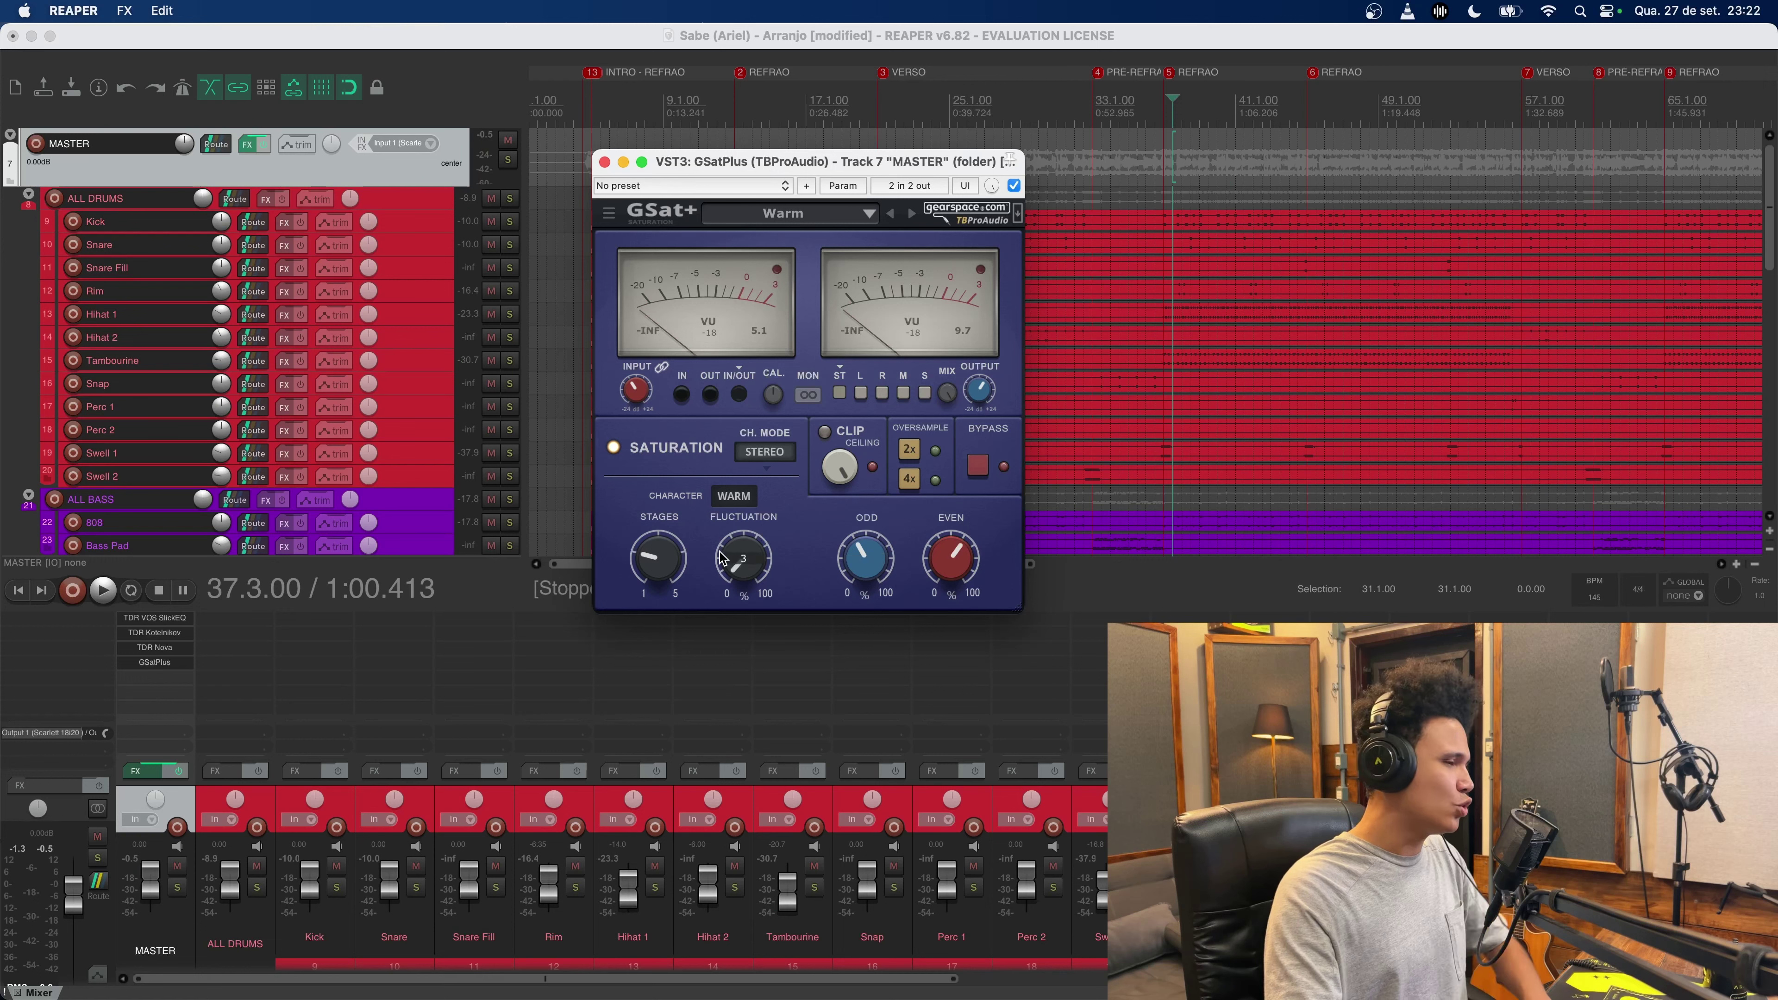
click(747, 499)
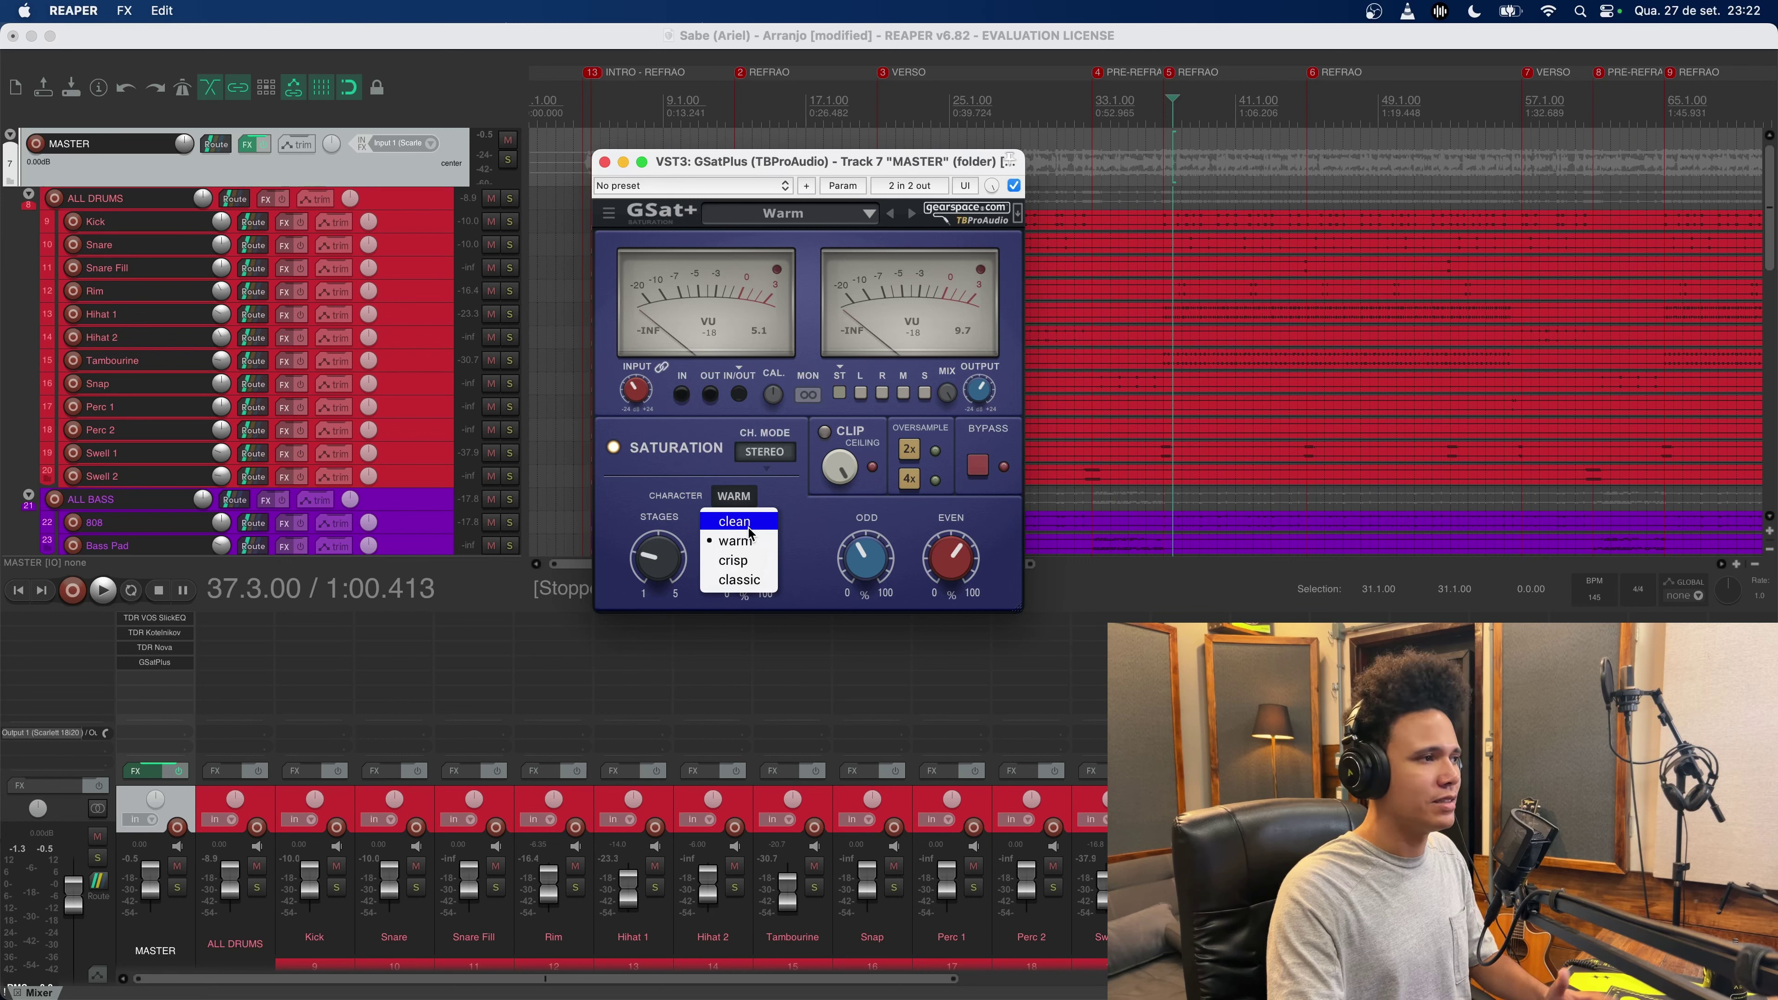
click(820, 521)
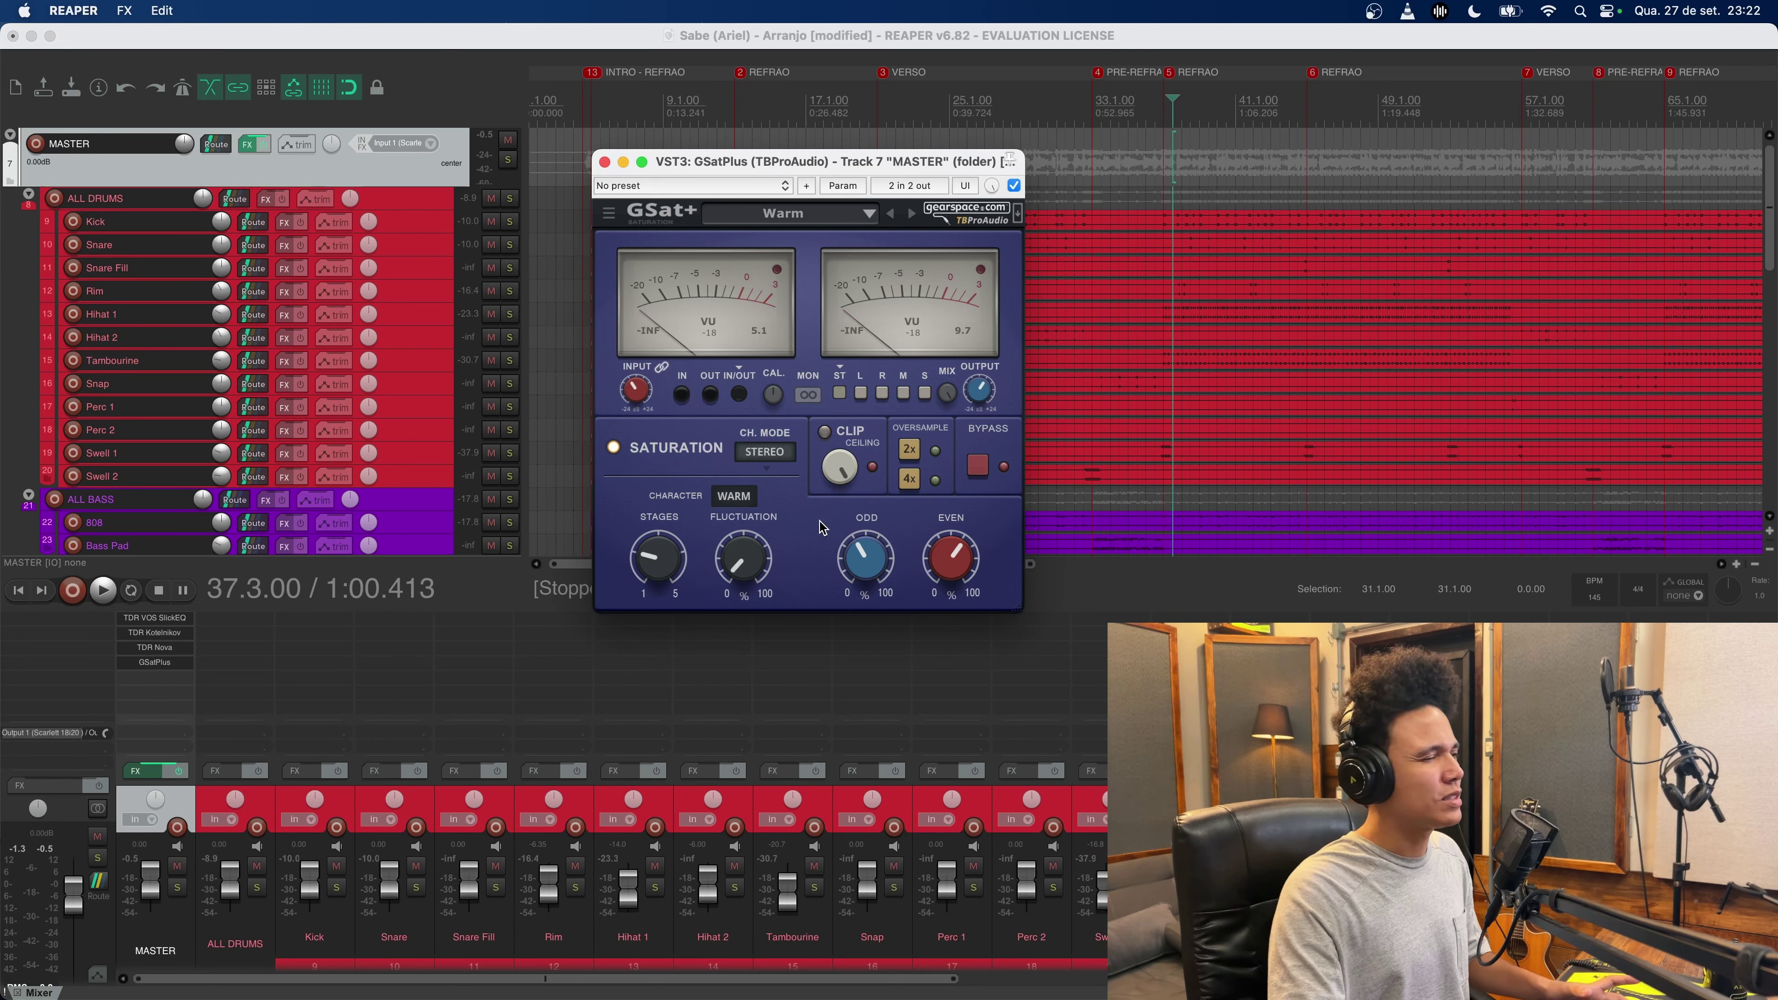
mouse_move(858, 551)
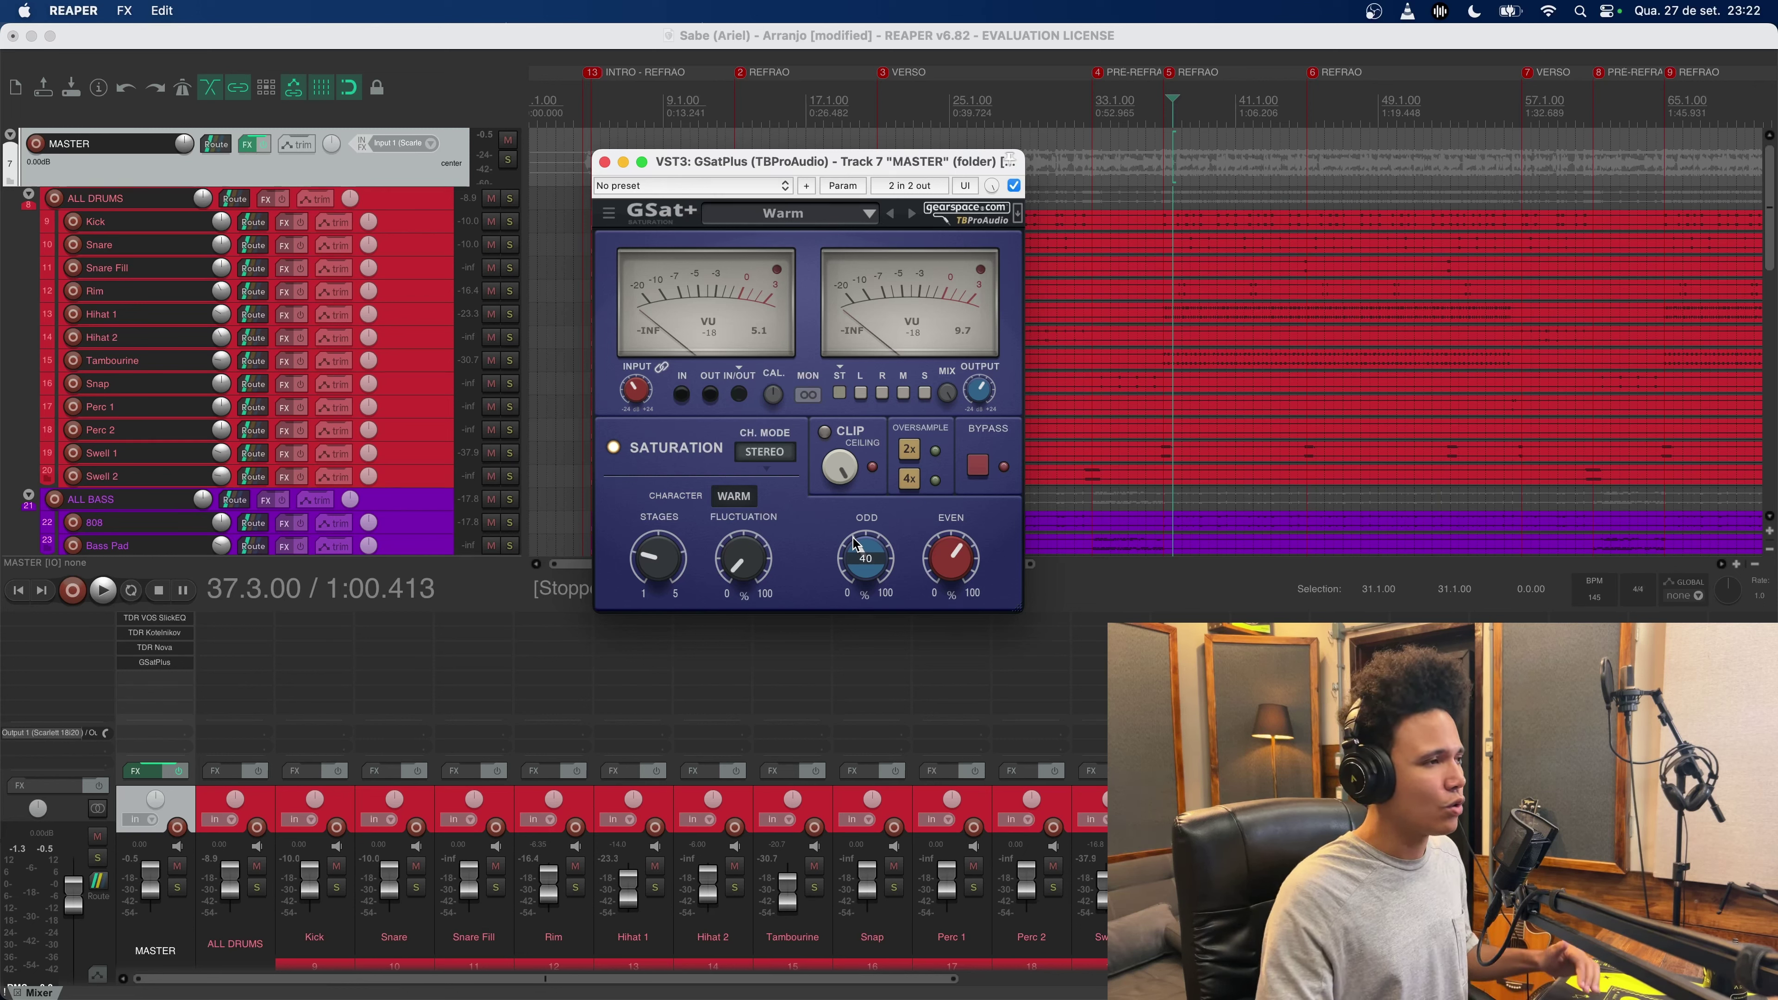
click(605, 163)
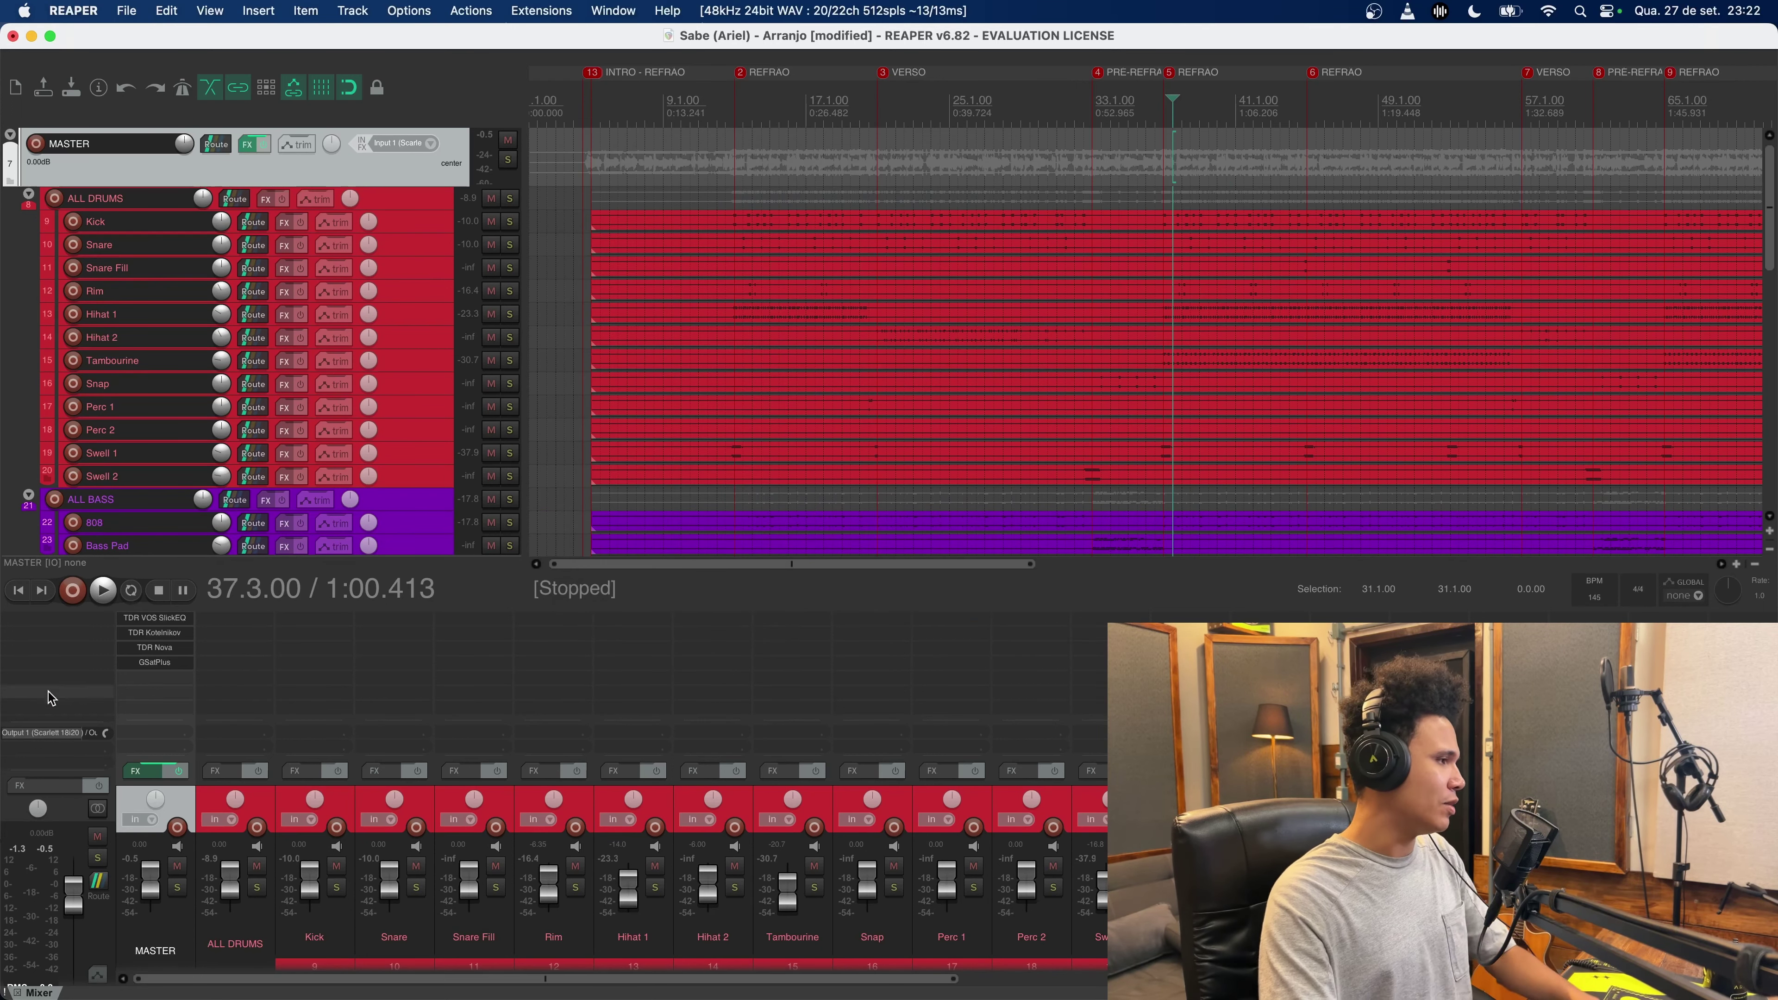
Step: Add the LoudMax (Thomas Mundt) VST3 after GSatPlus on the MASTER track, move its window clear of the track list, and set its output to -1.5 dB
double_click(160, 684)
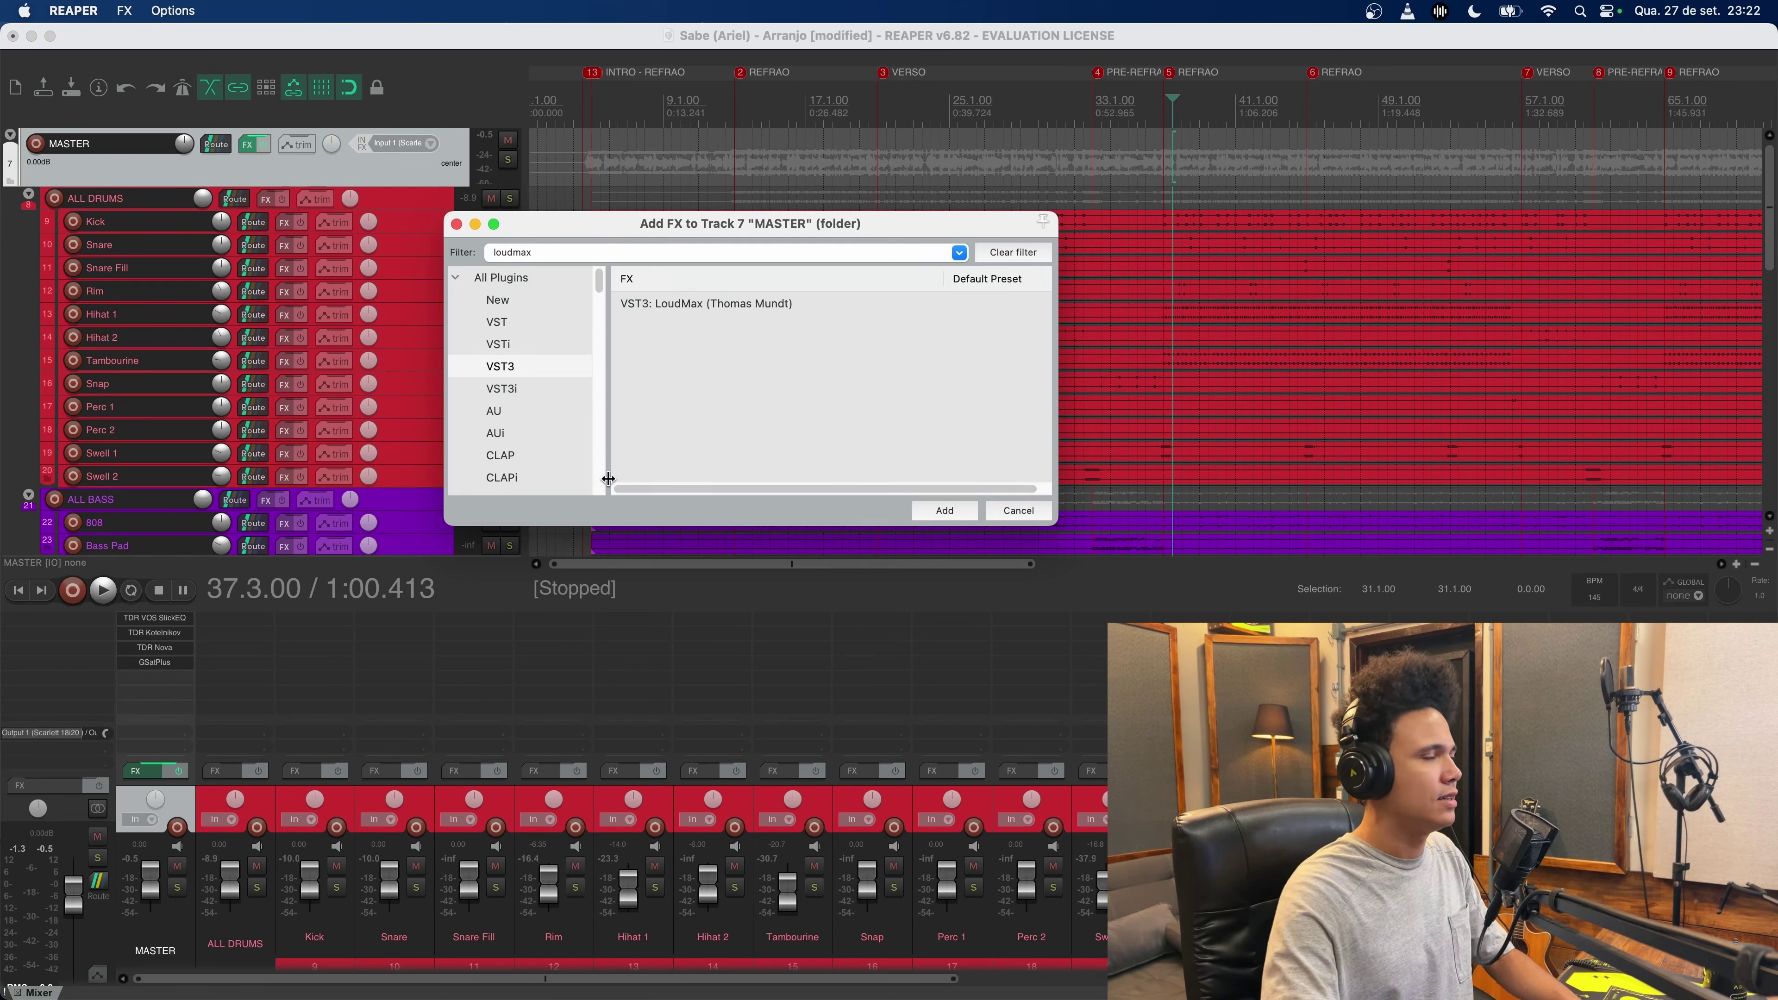
double_click(758, 302)
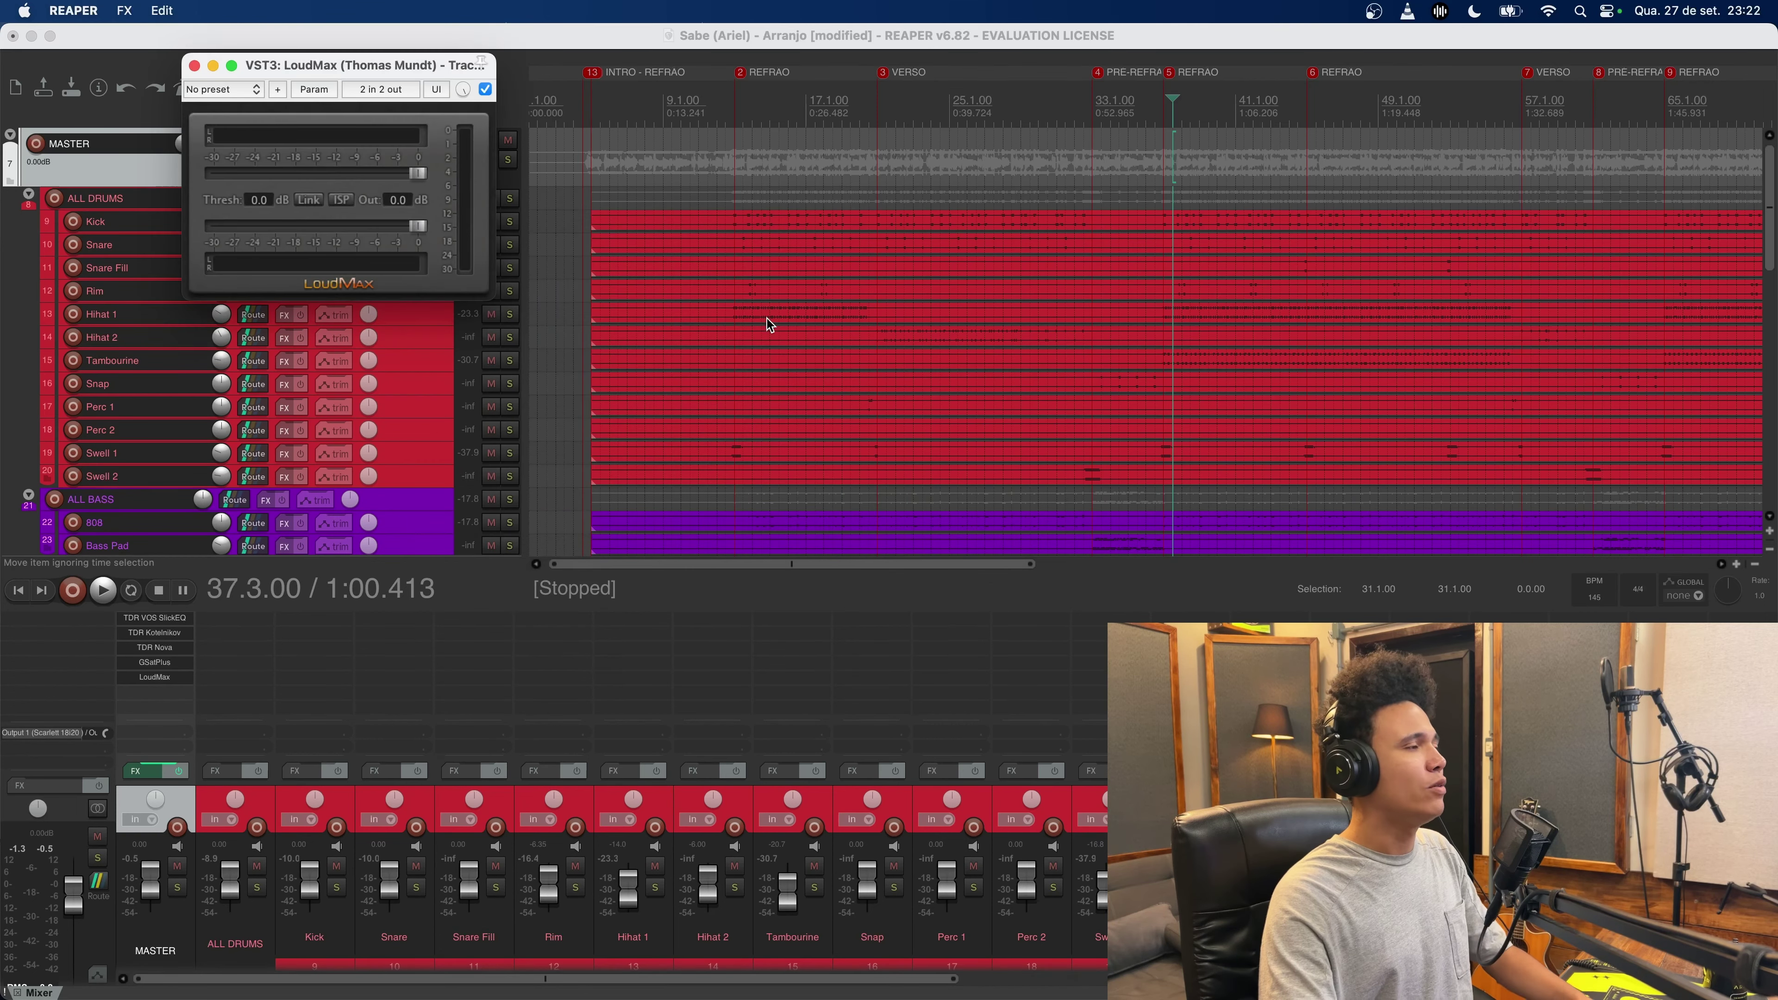
drag(389, 70, 1032, 310)
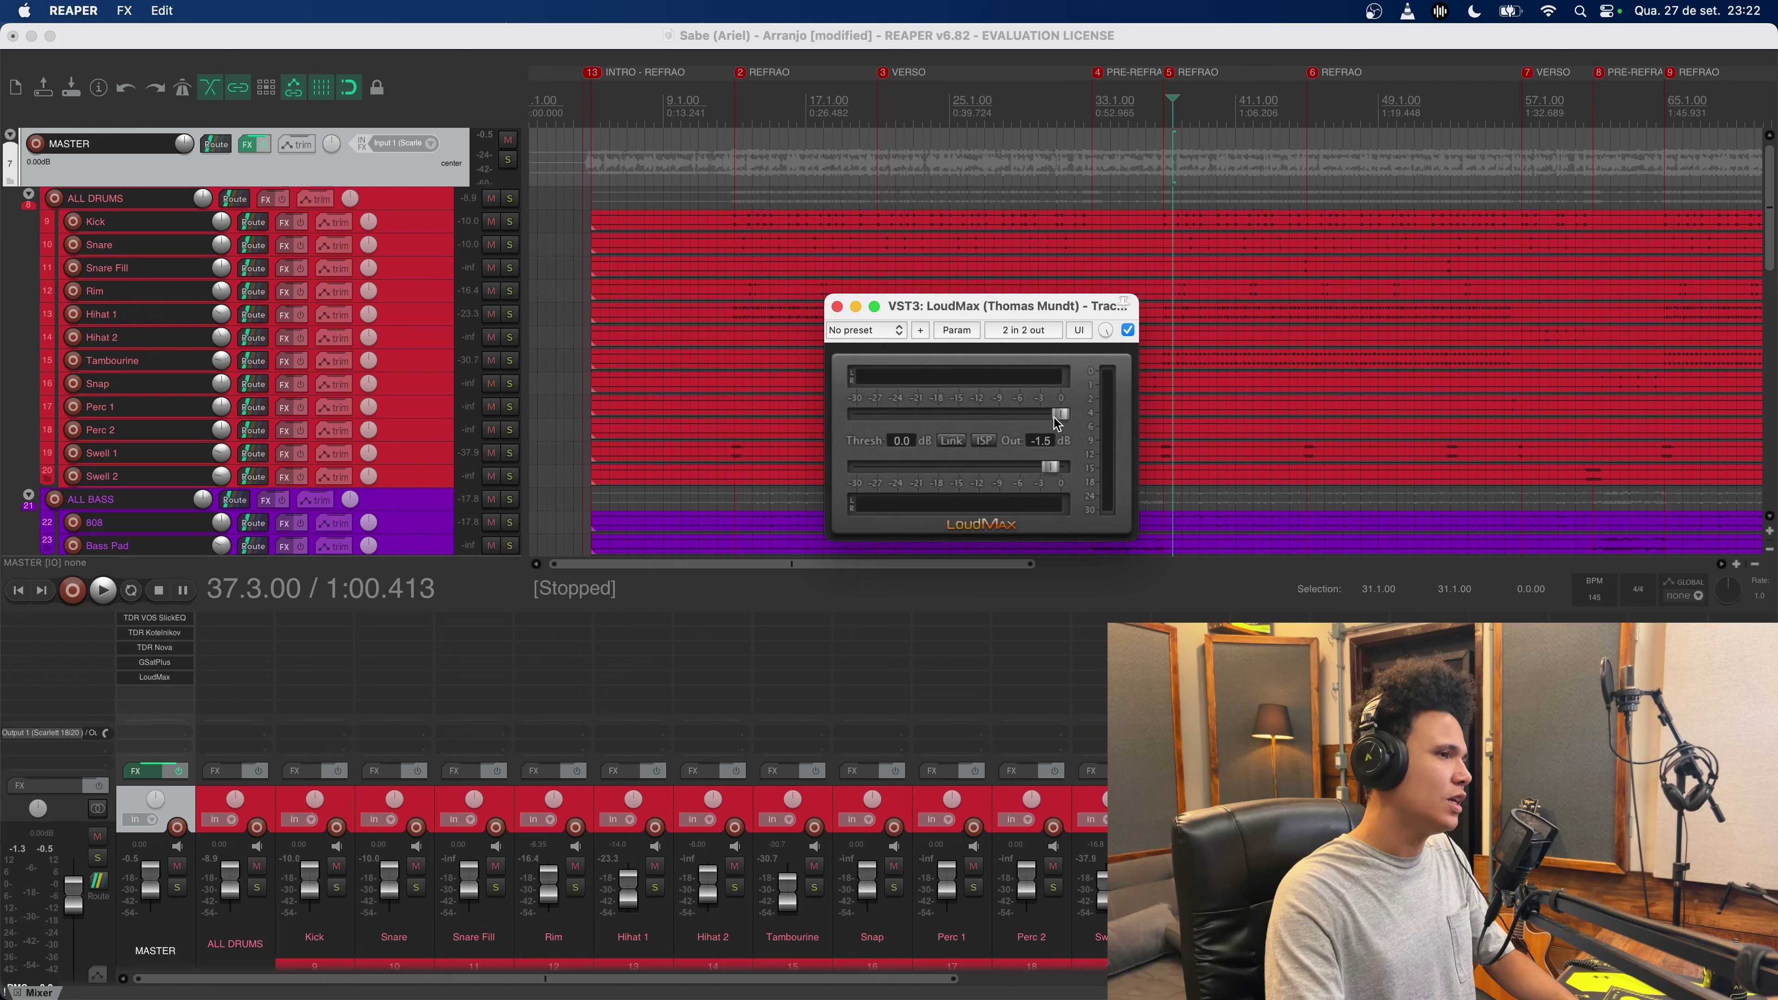
Step: Lower LoudMax's threshold while auditioning the song, trying -6.0 dB and -7.0 dB, and stop playback
key(space)
drag(1065, 418, 1019, 418)
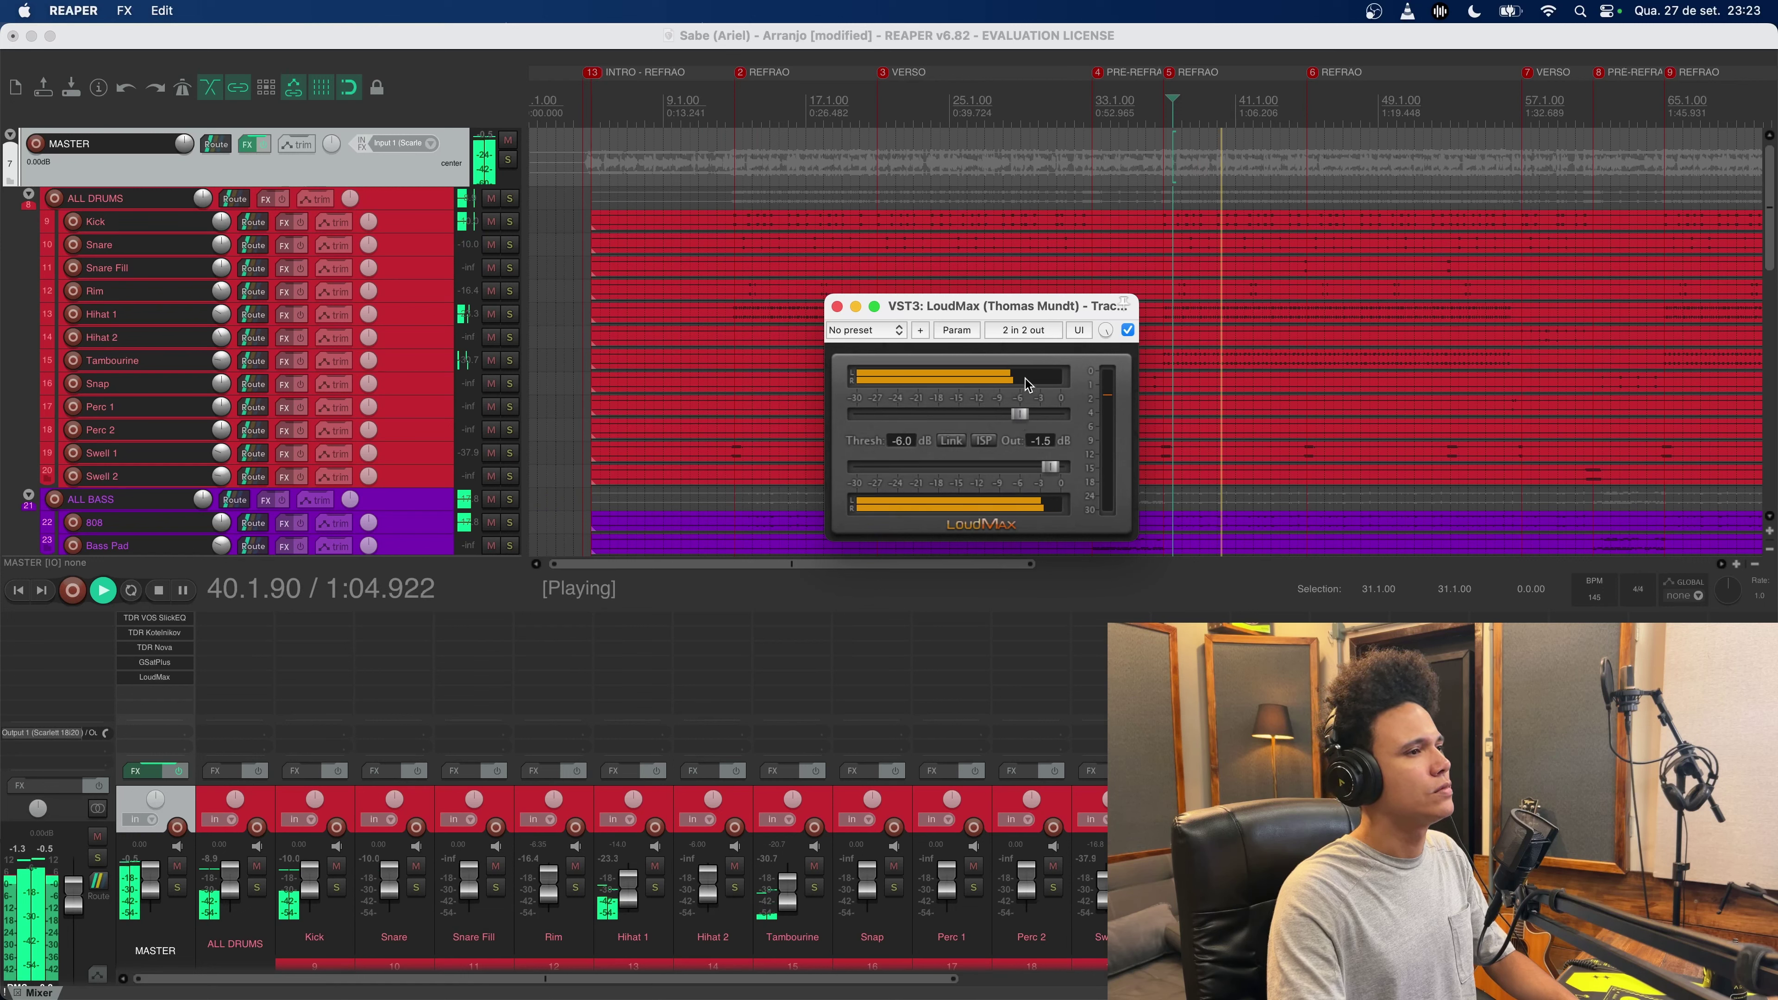
key(space)
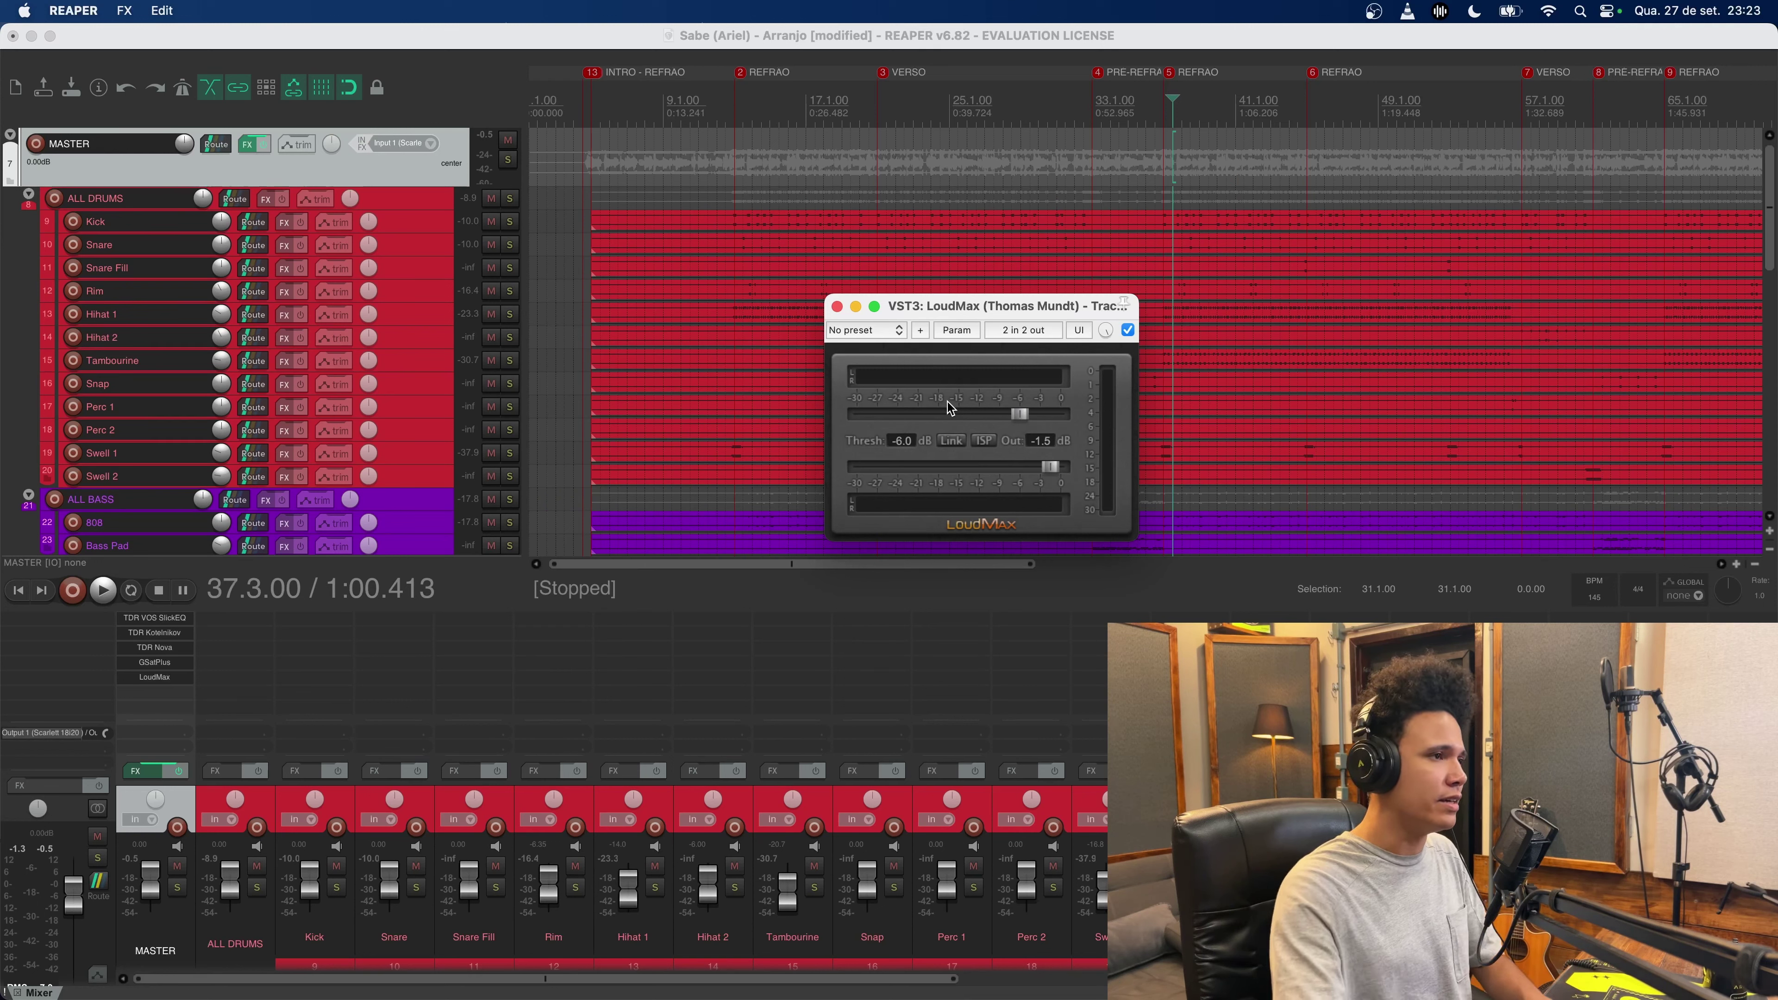
key(space)
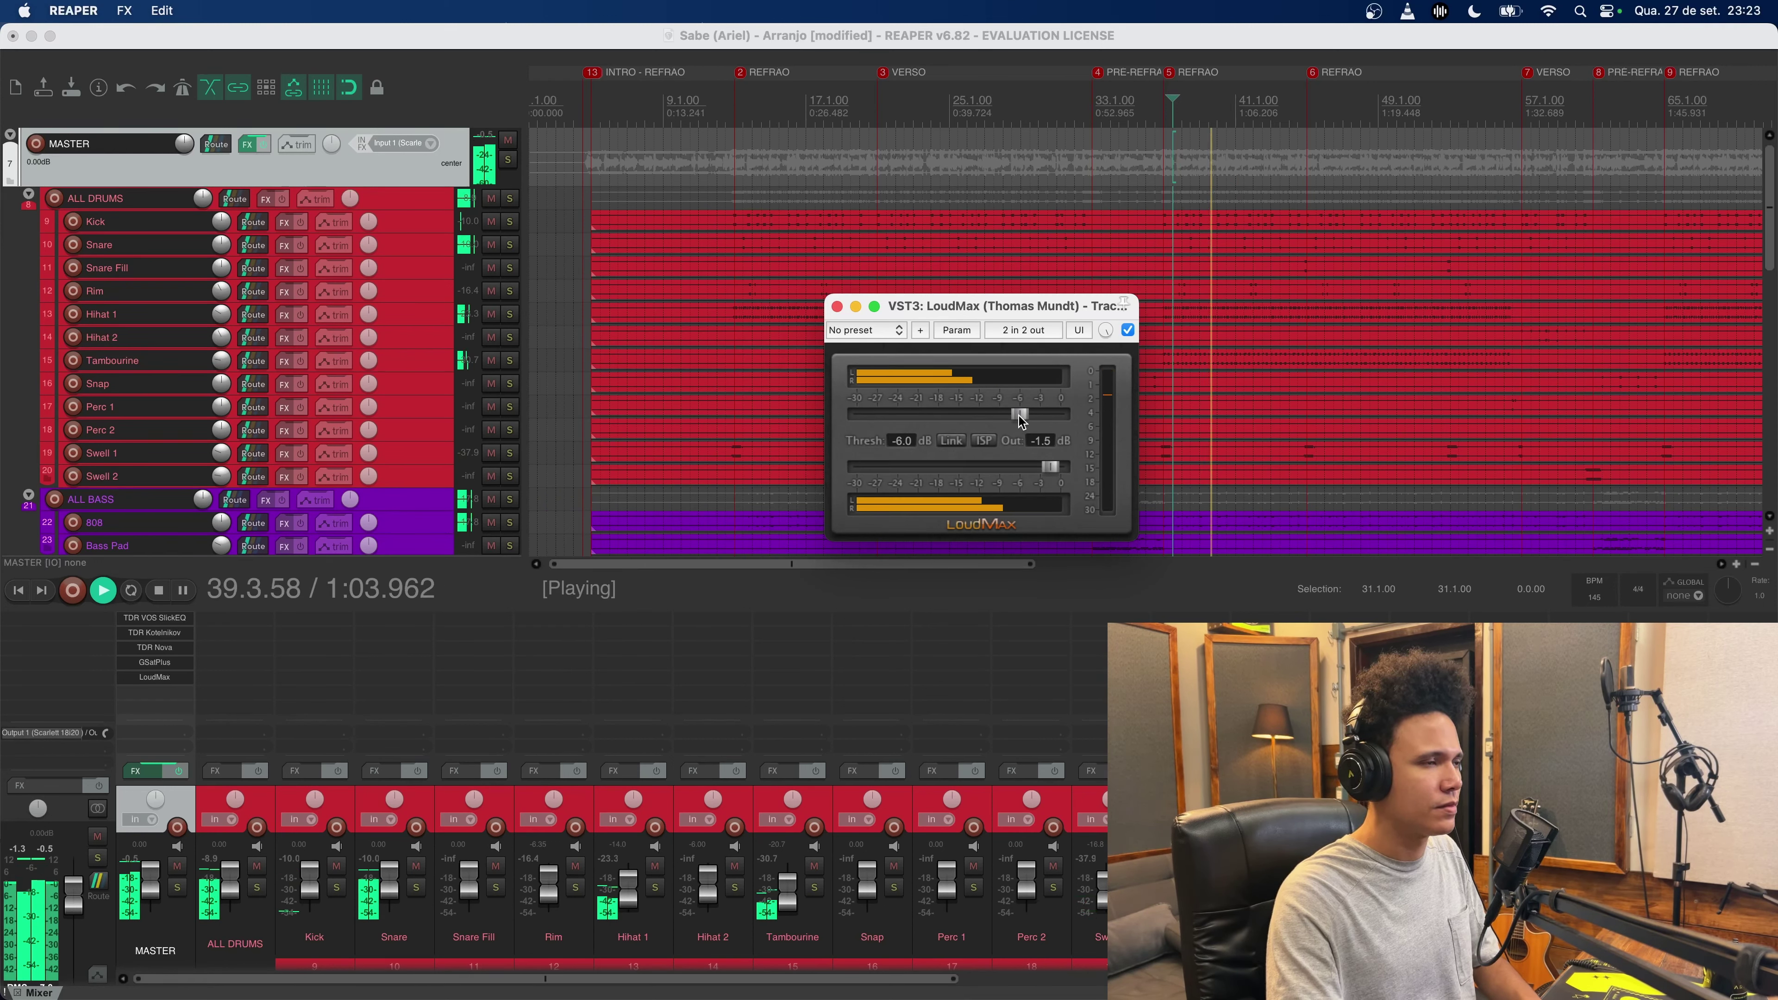
drag(1021, 419, 1013, 414)
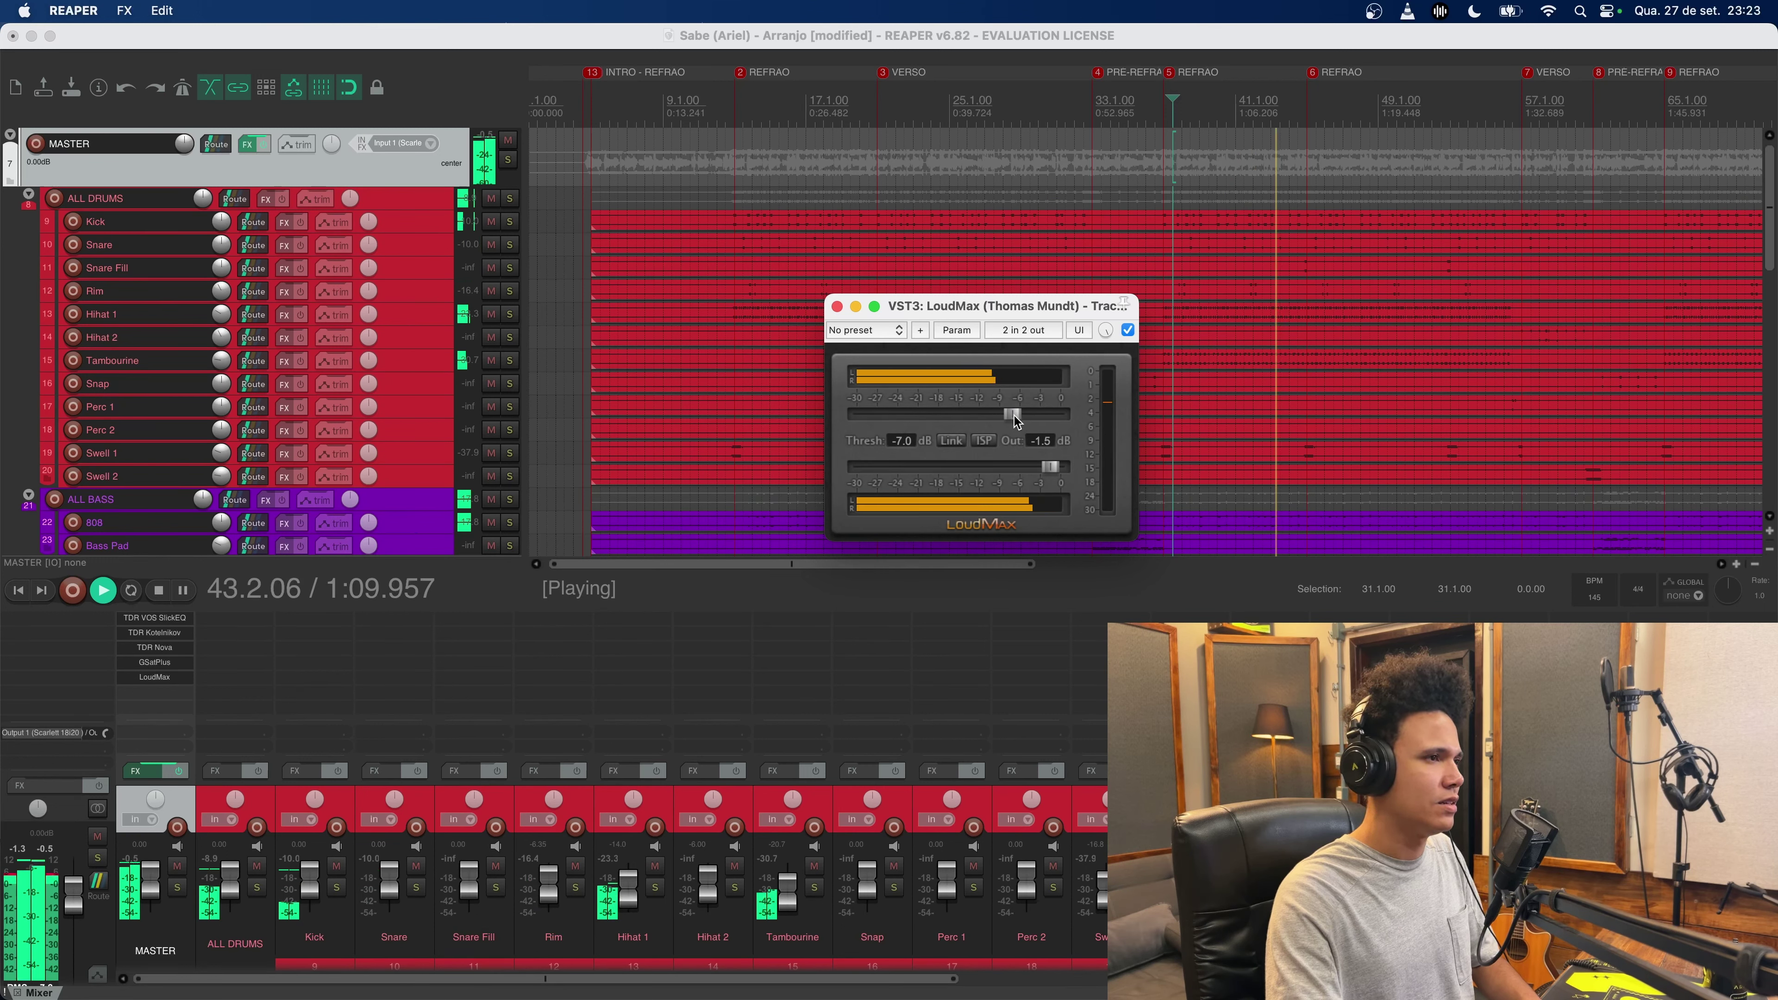
key(space)
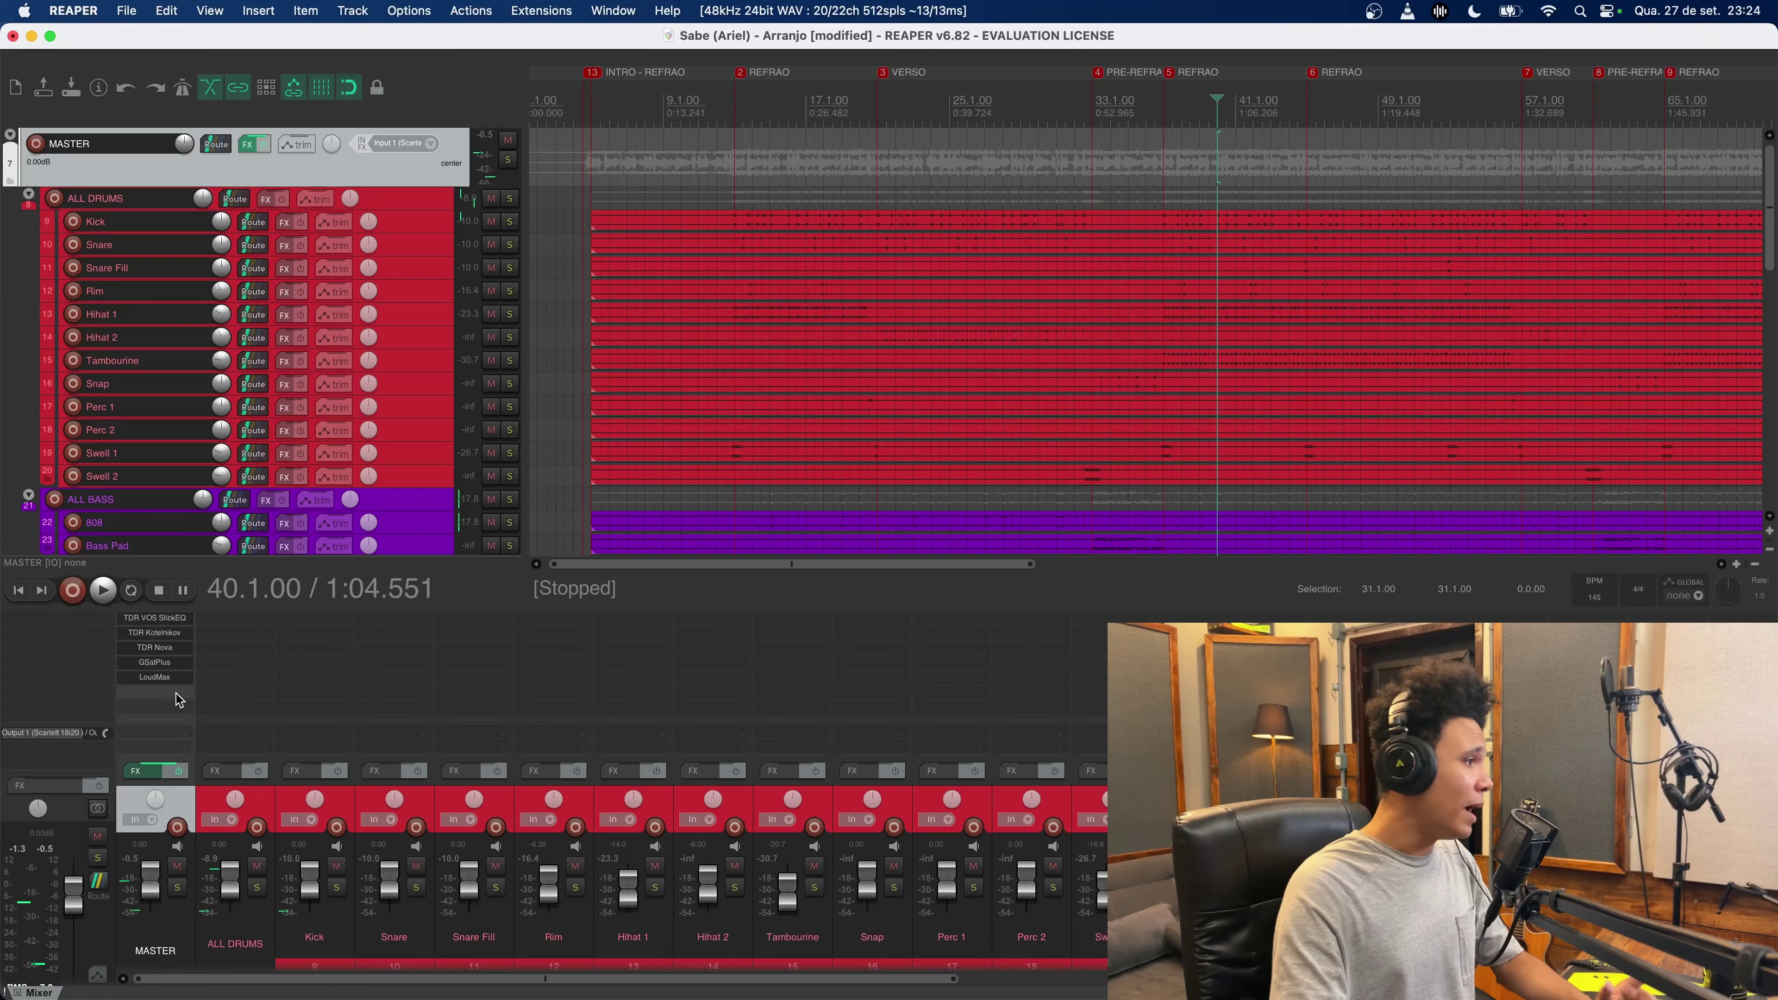
Step: Add the Youlean Loudness Meter 2 VST3 after LoudMax on the MASTER track and reposition its window below the timeline ruler
double_click(176, 693)
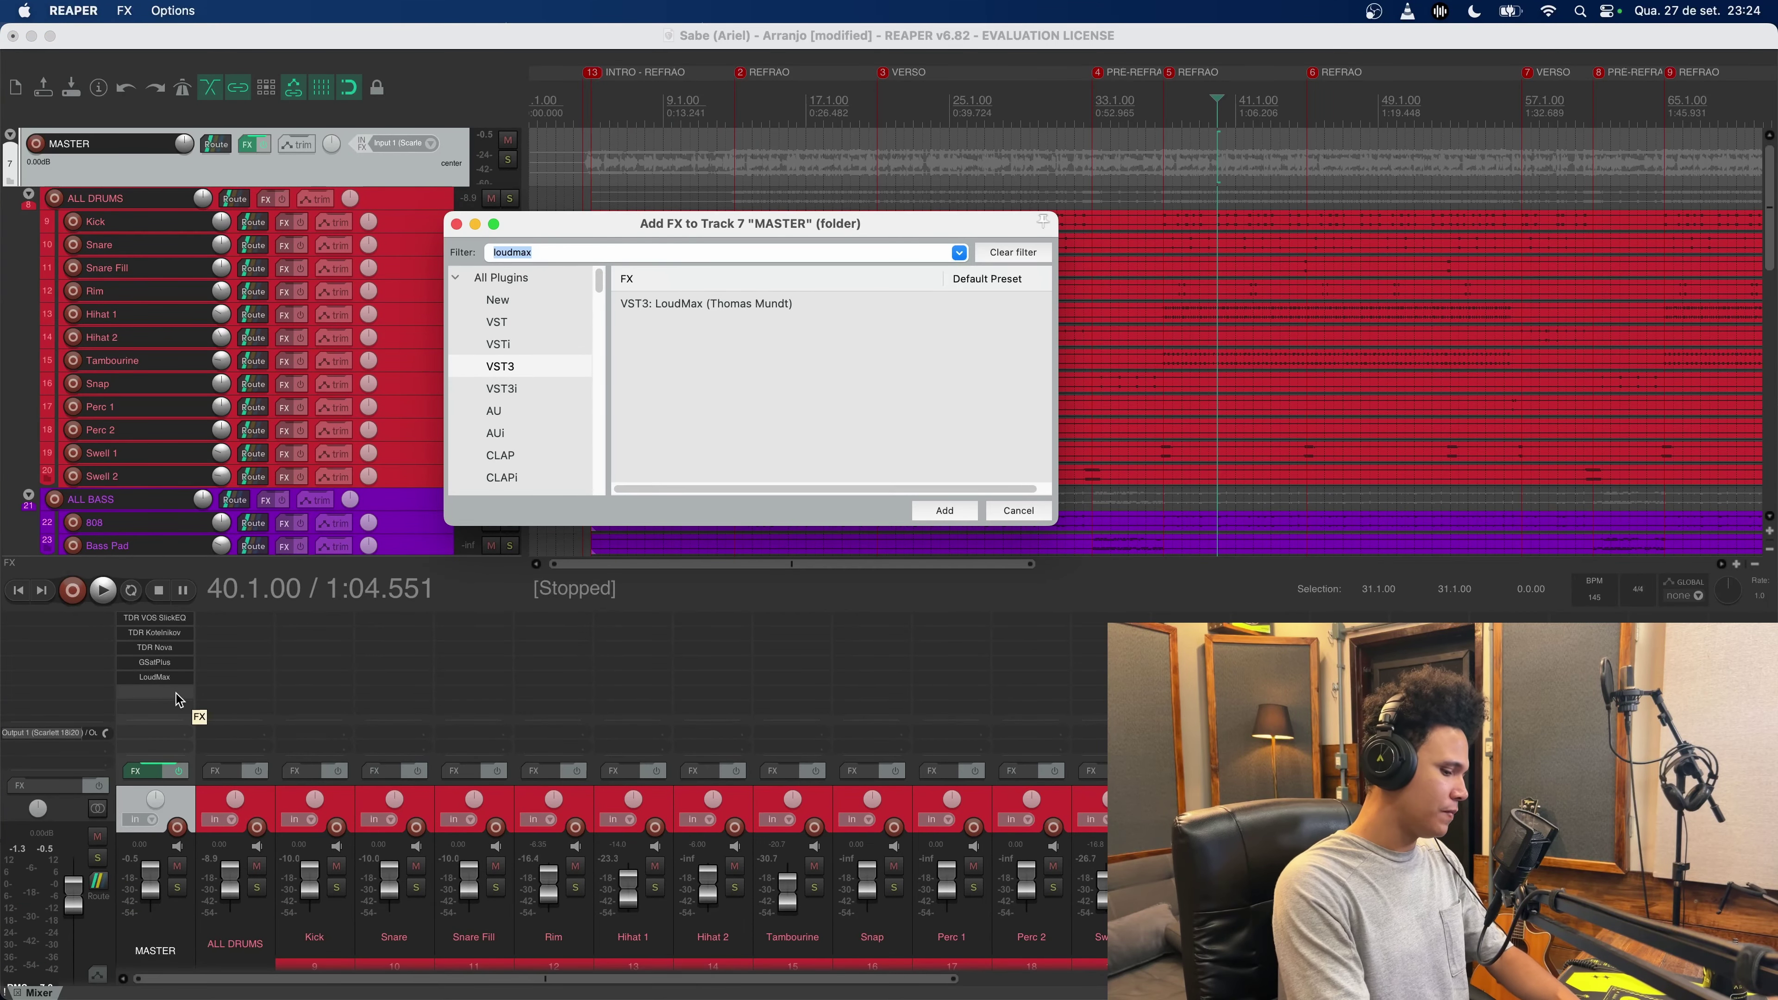
text(youlean)
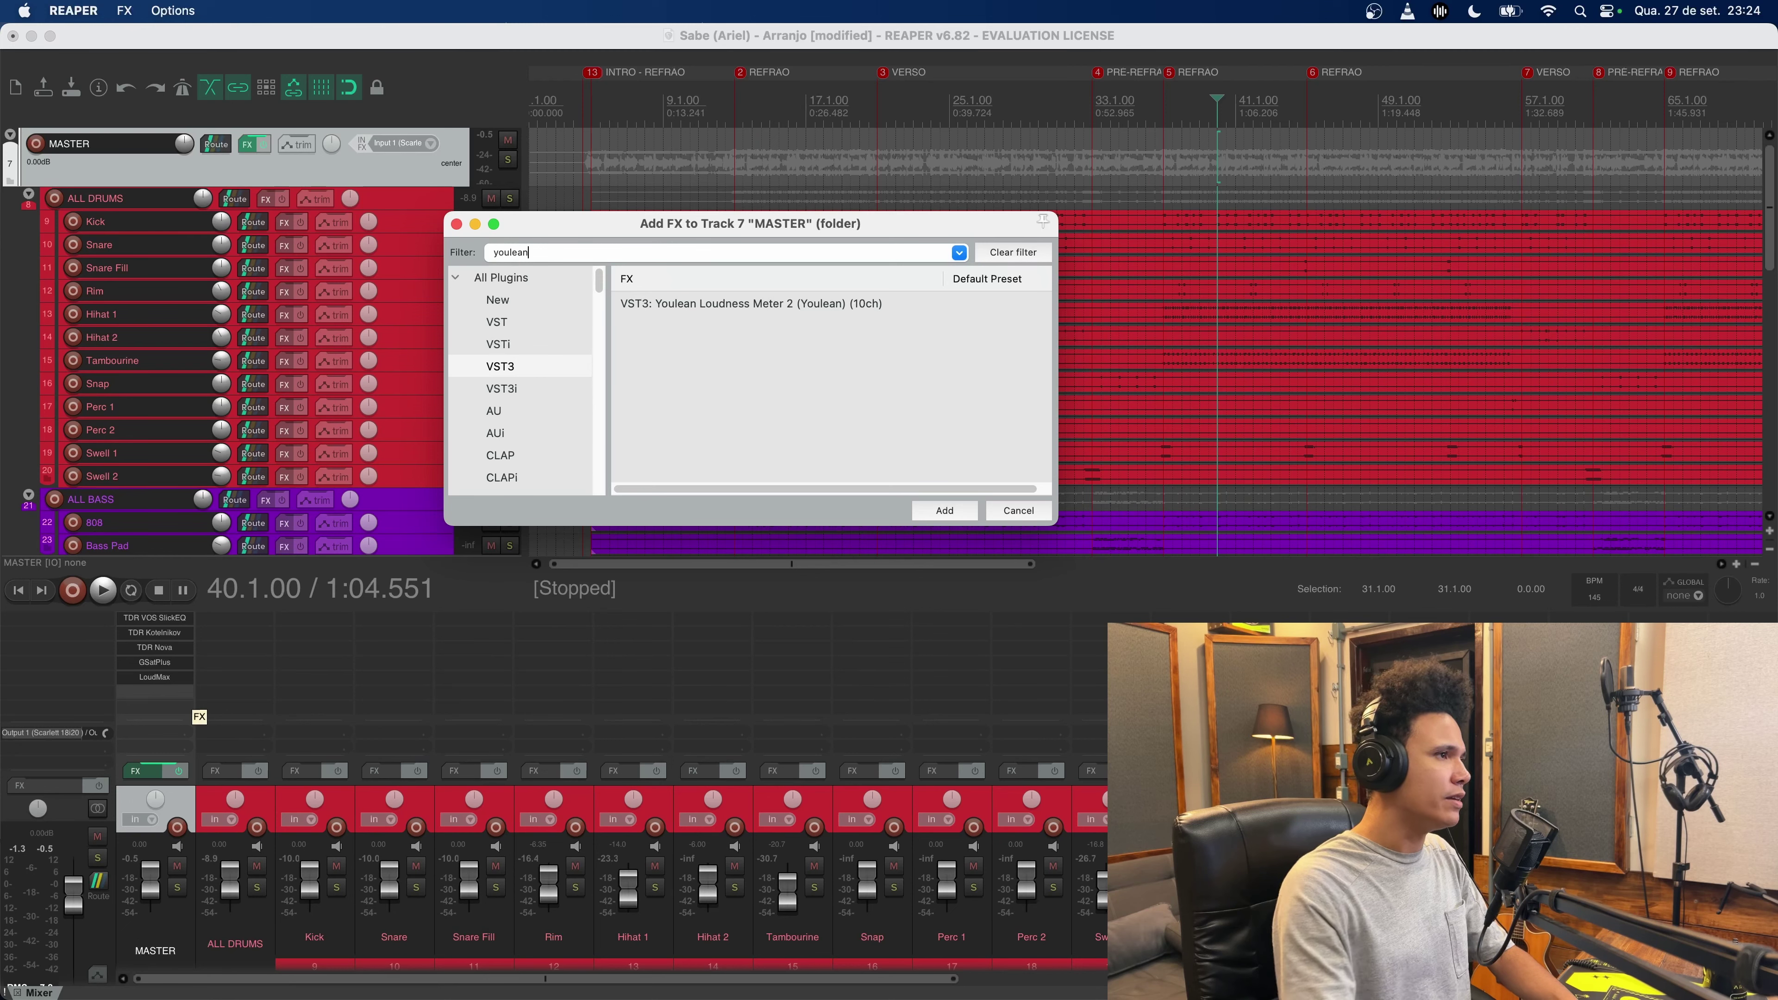
double_click(680, 304)
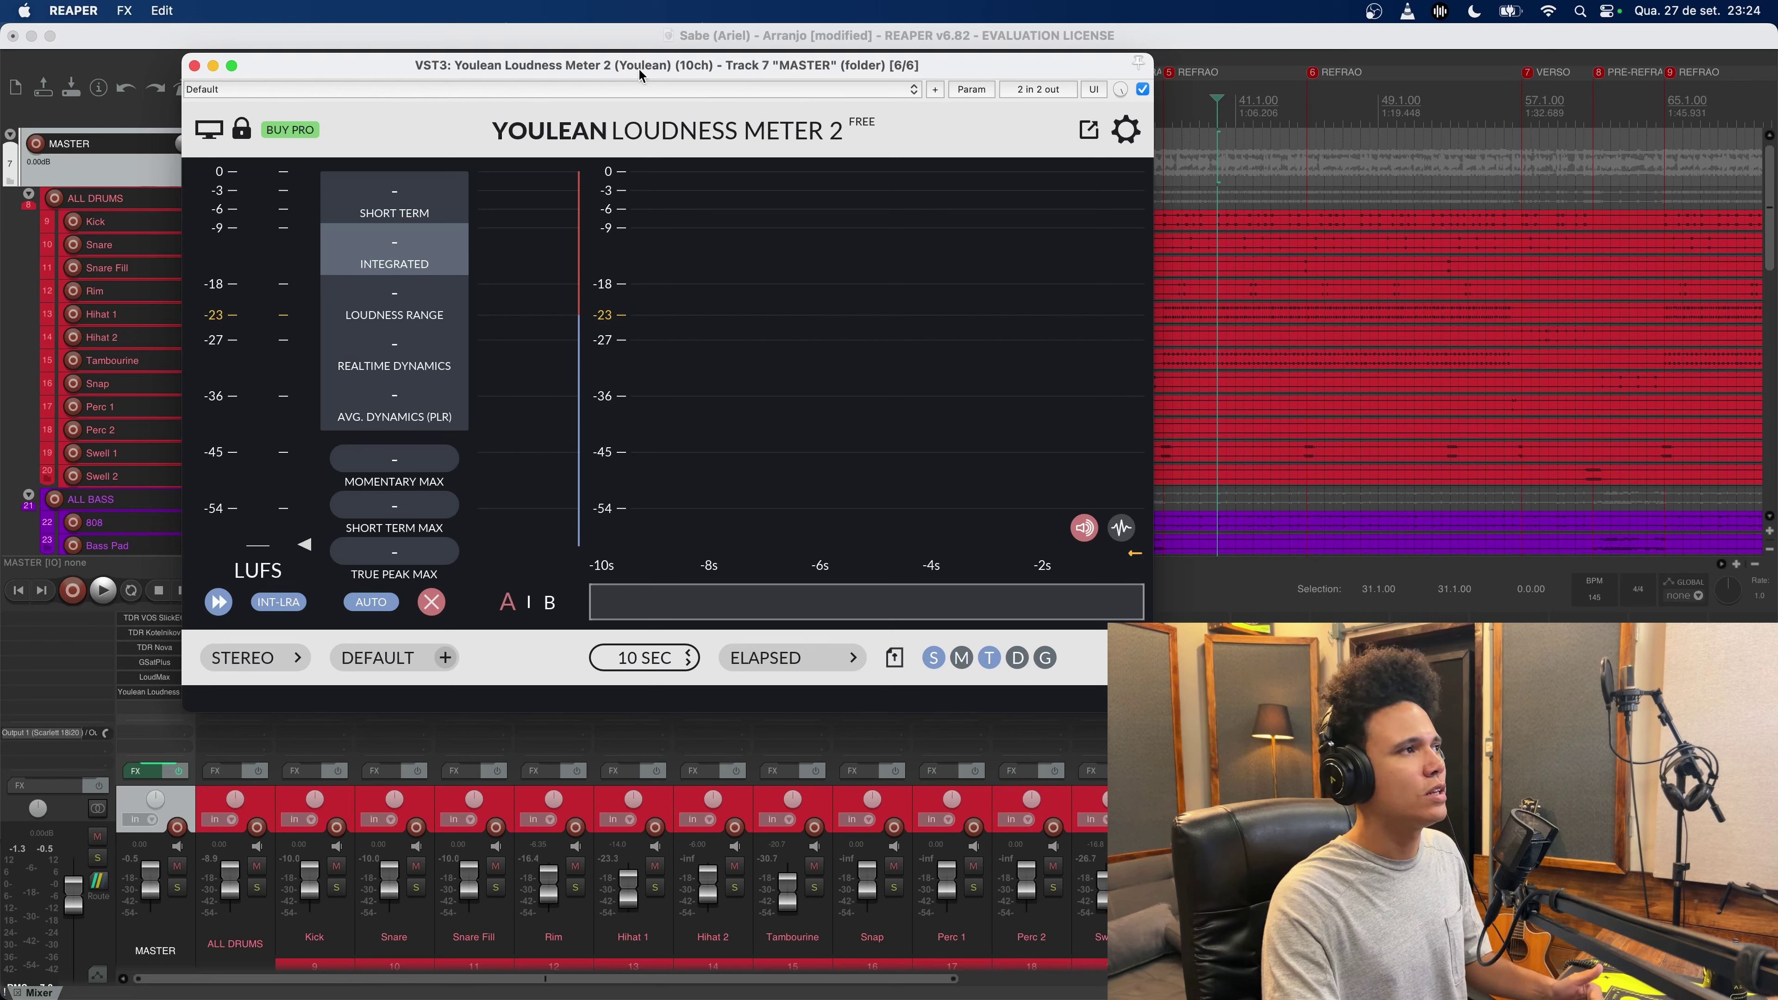
drag(637, 67, 539, 171)
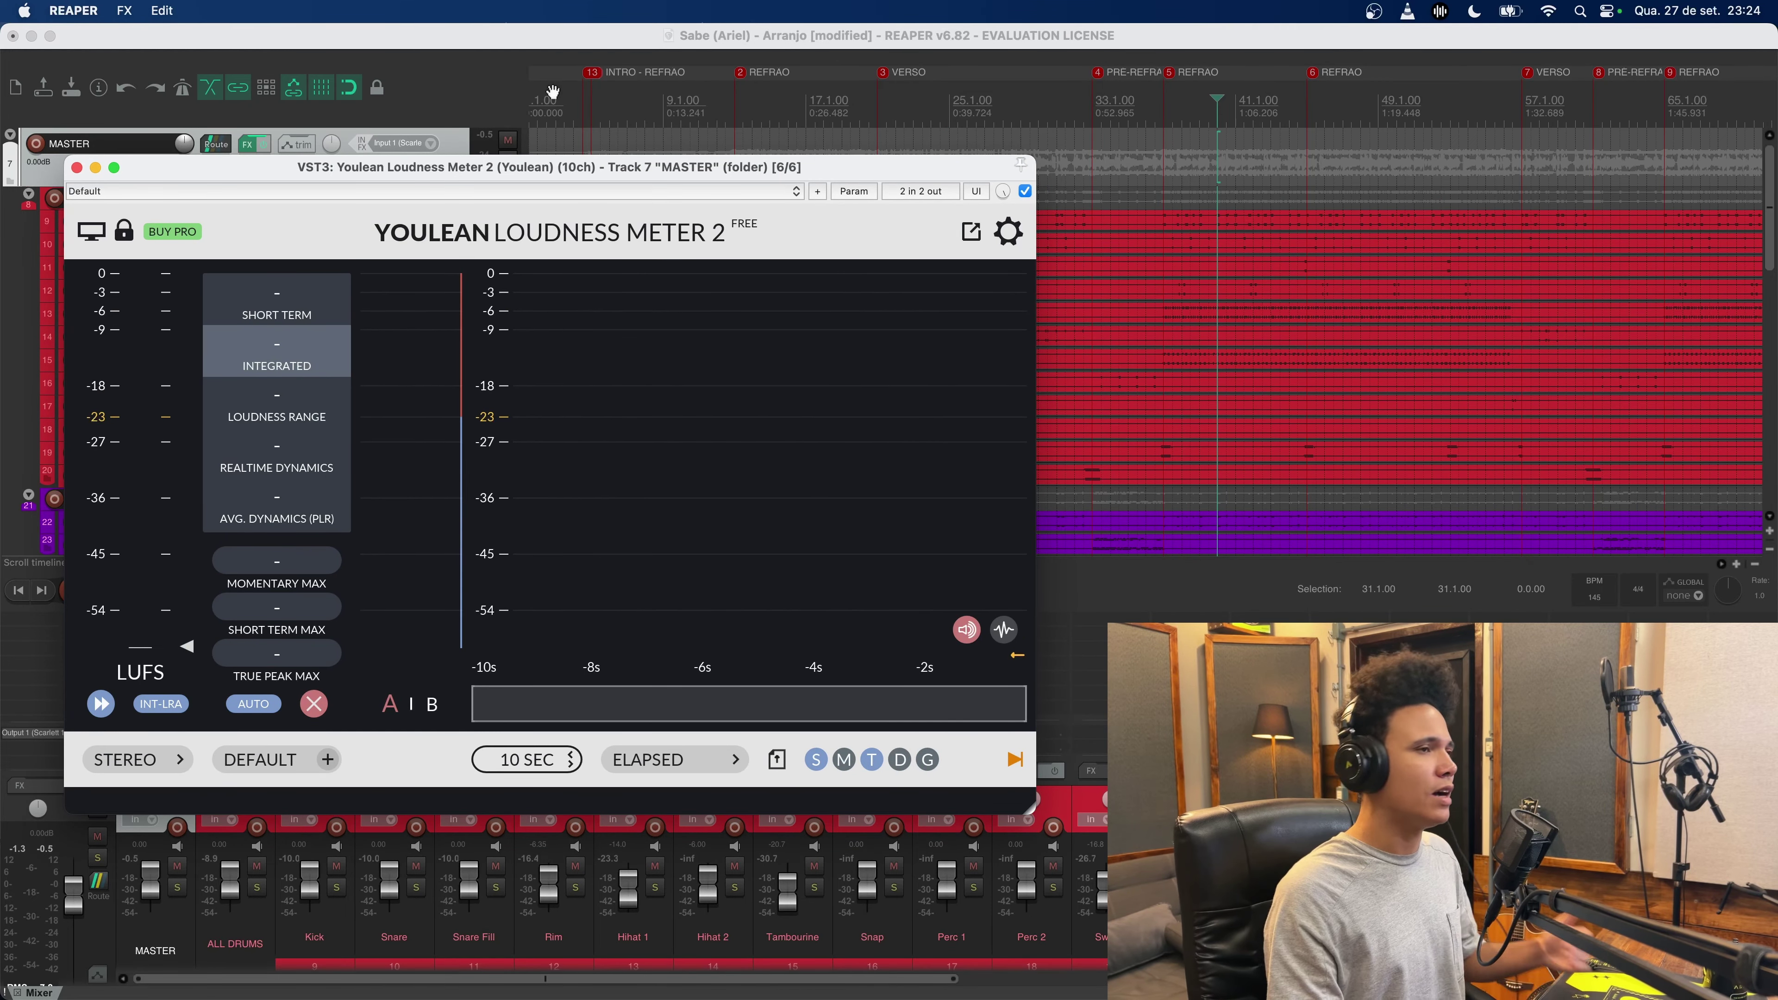
Step: Play the song from the REFRAO at bar 37 to measure its loudness, and put the meter window away
click(1164, 111)
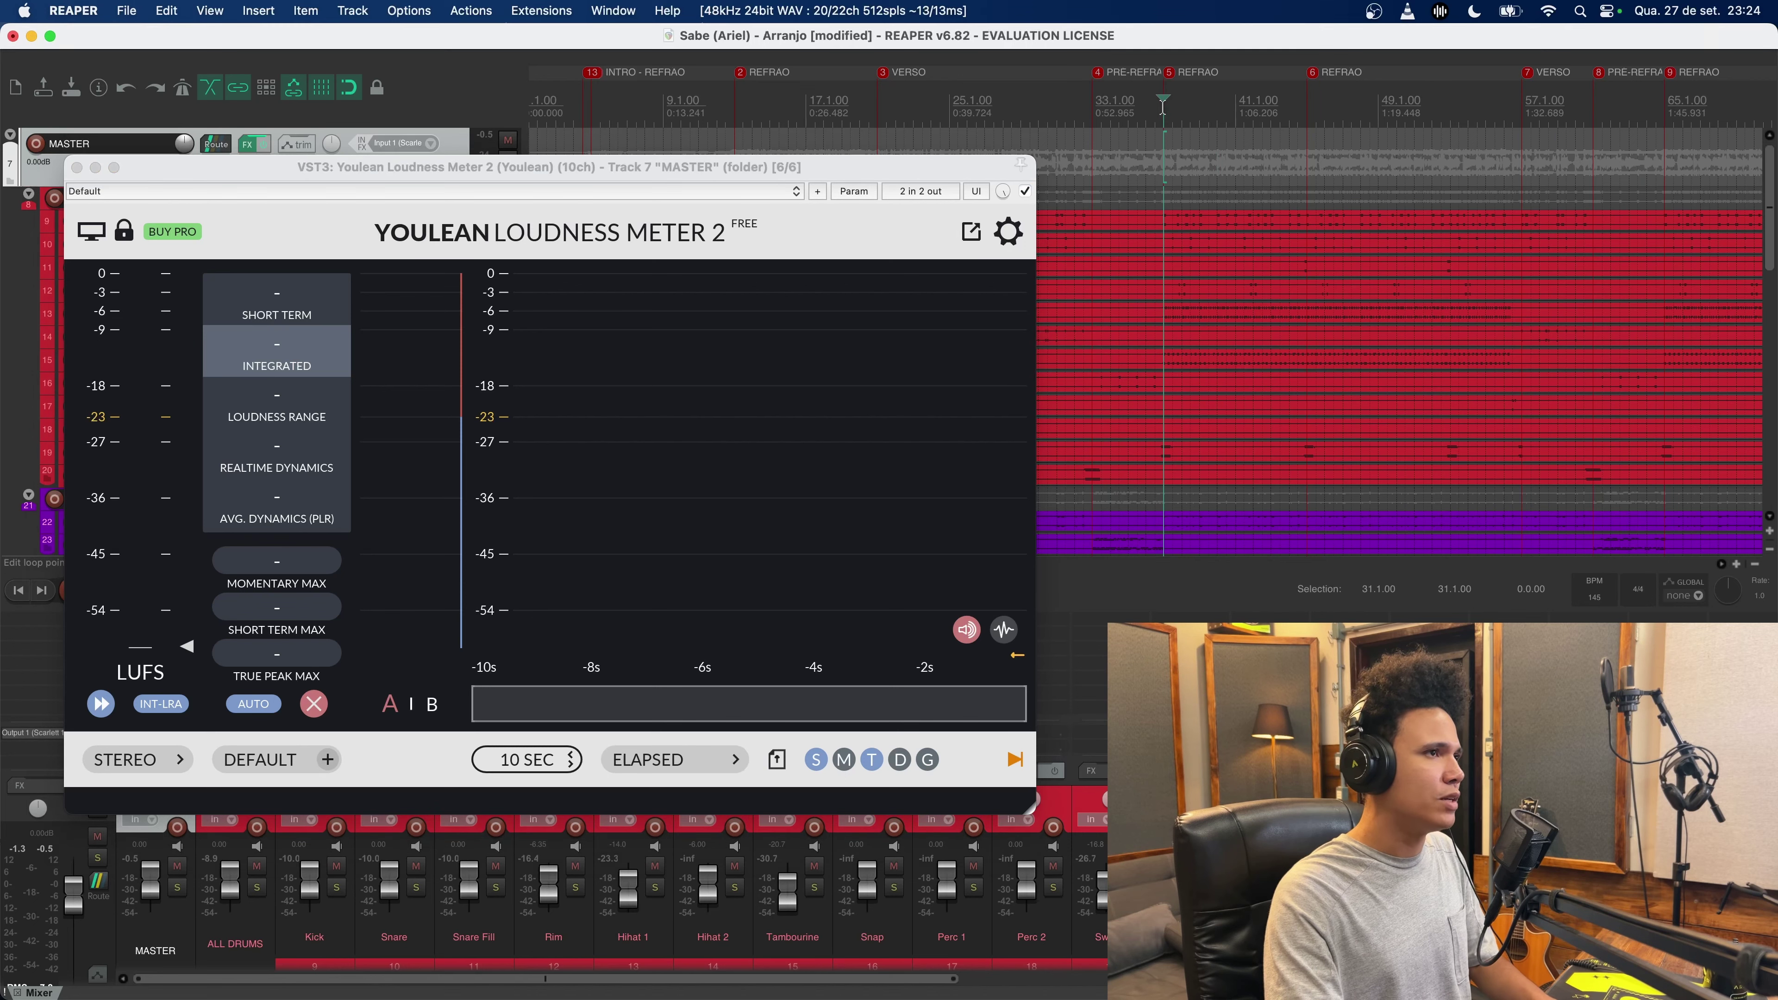
key(space)
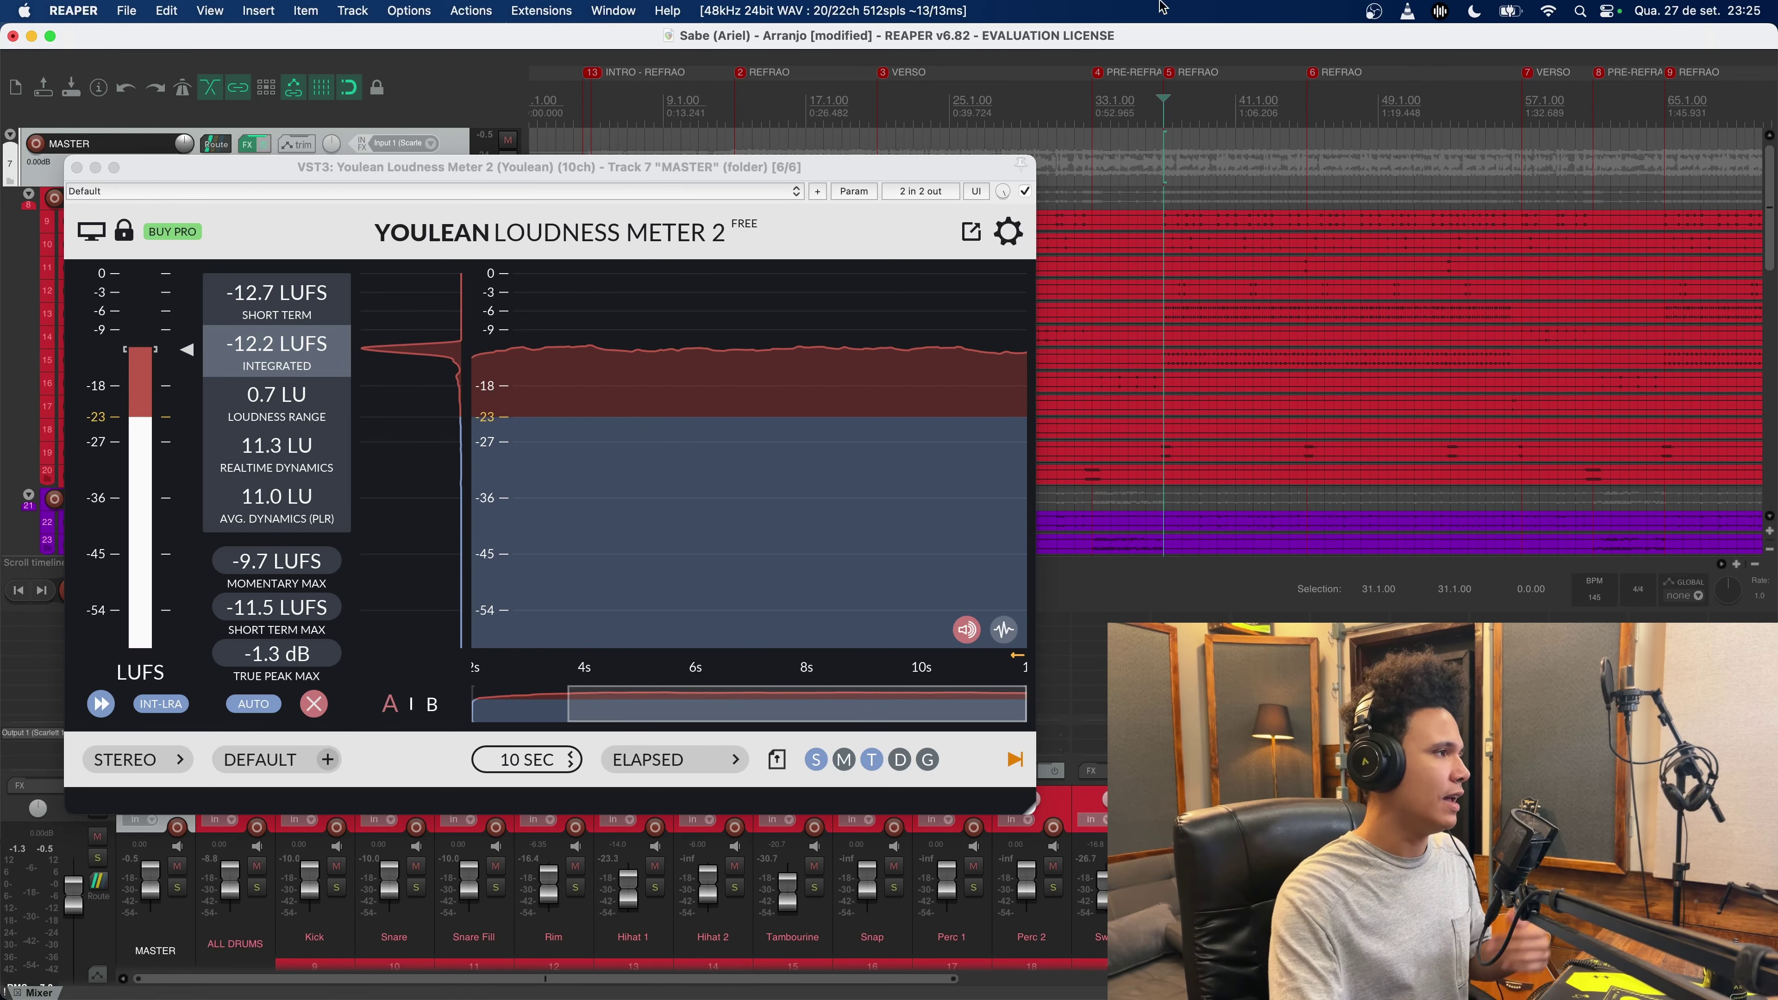
drag(645, 163, 847, 246)
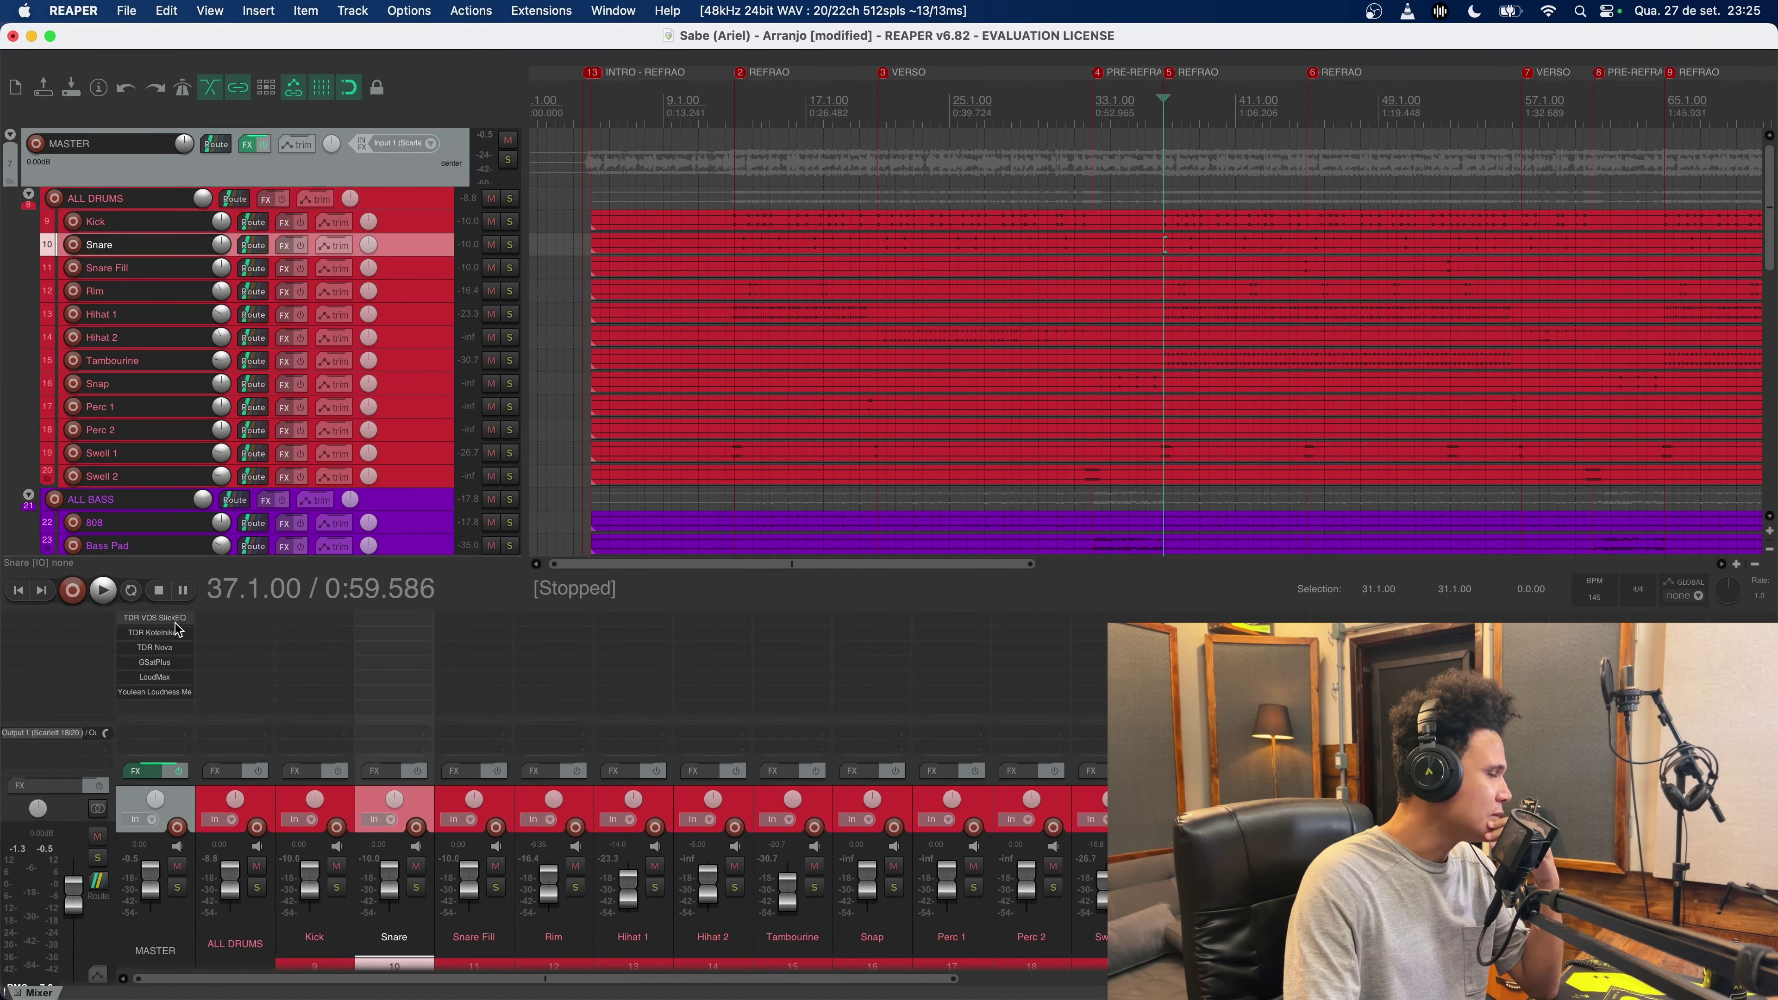
Step: Check the SlickEQ and LoudMax settings on the MASTER track and reopen GSatPlus, leaving only its window open
double_click(156, 618)
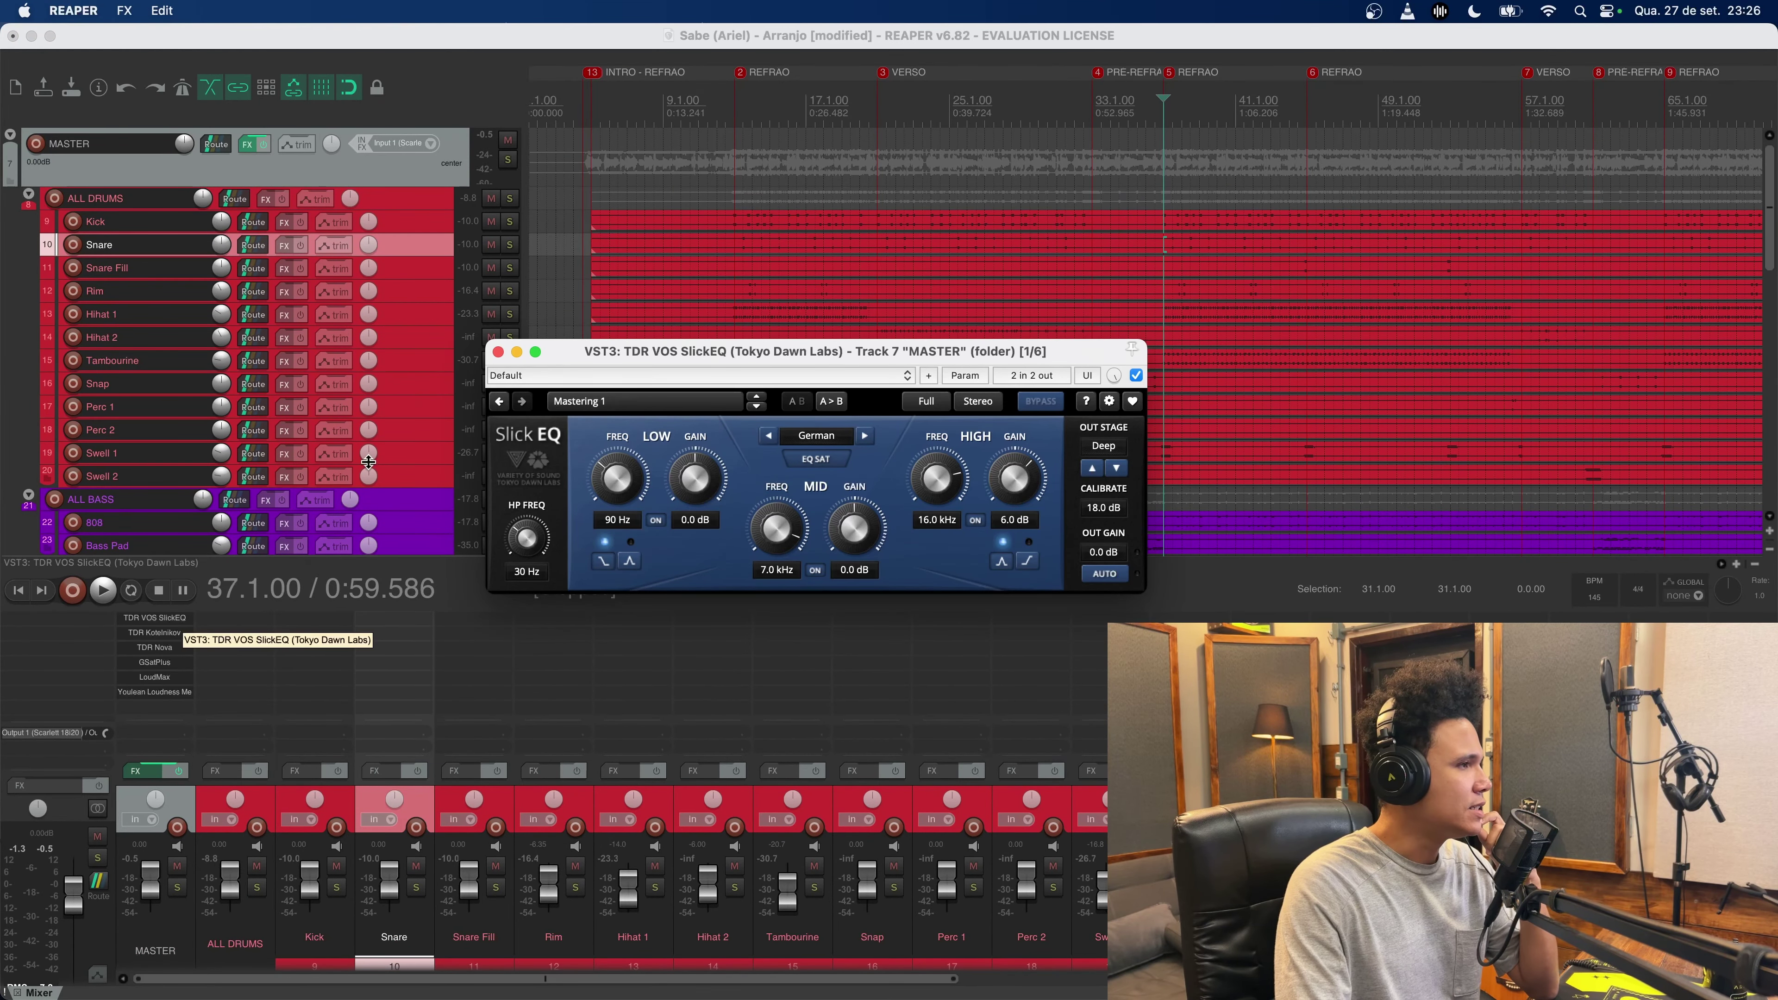
click(498, 352)
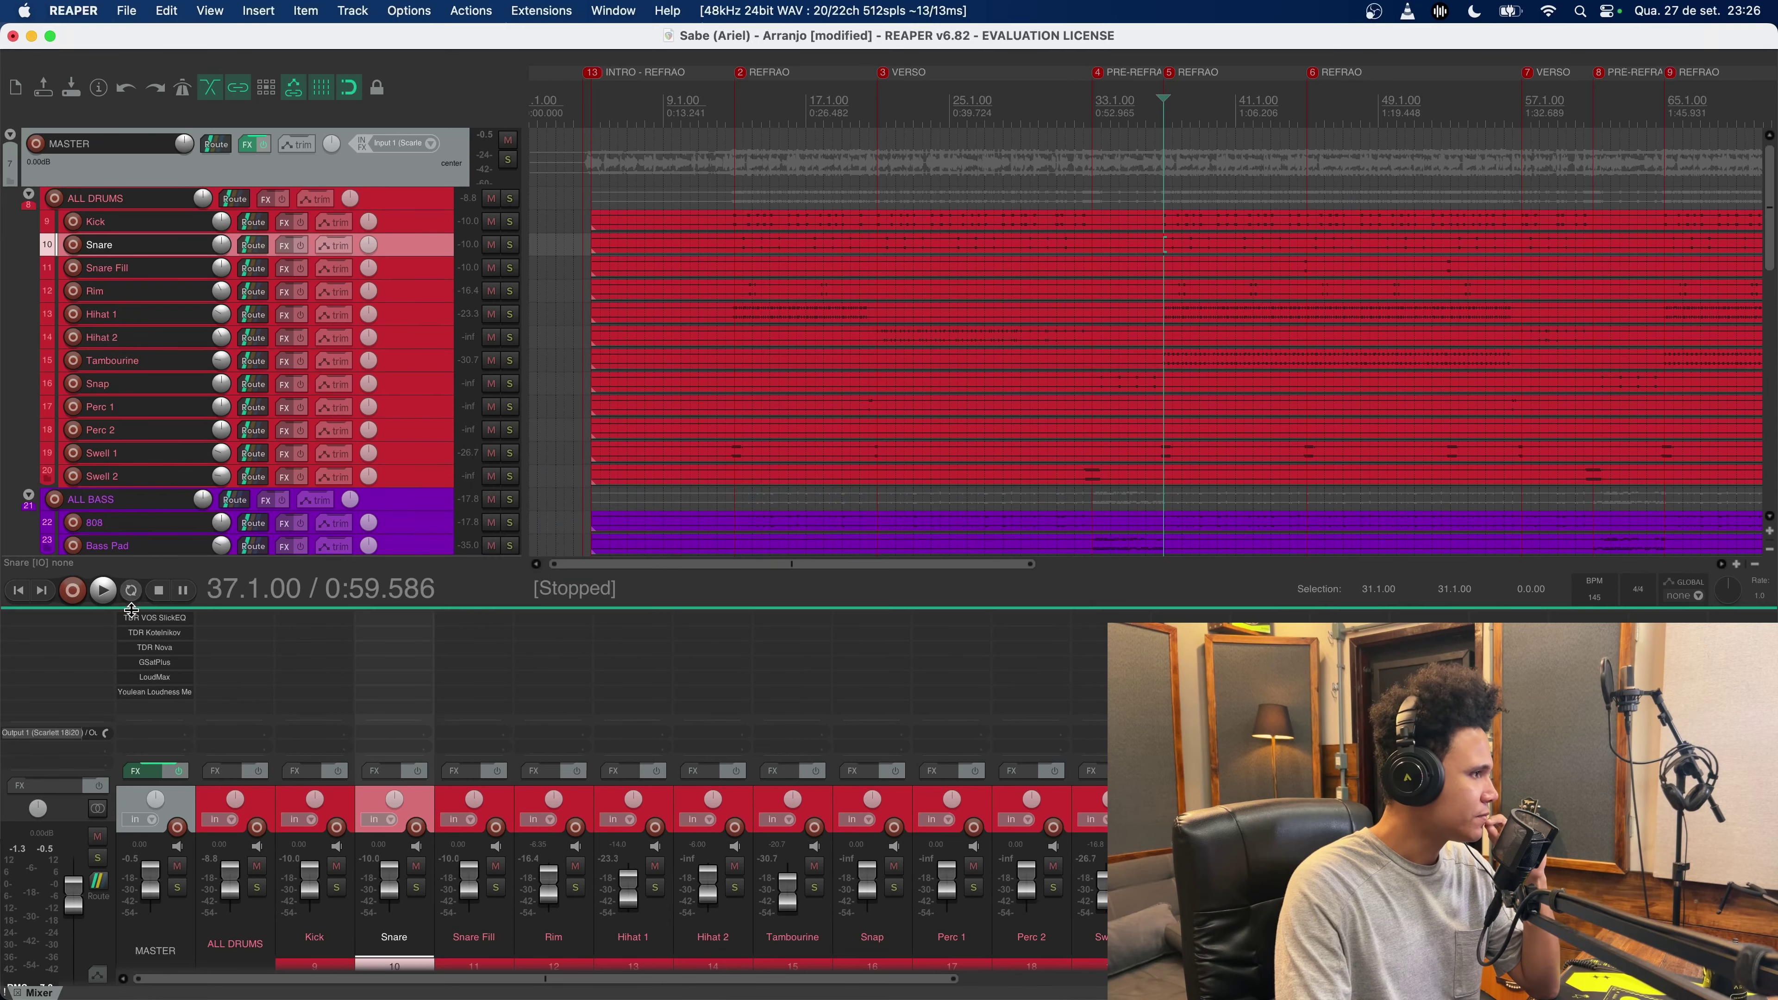
double_click(155, 661)
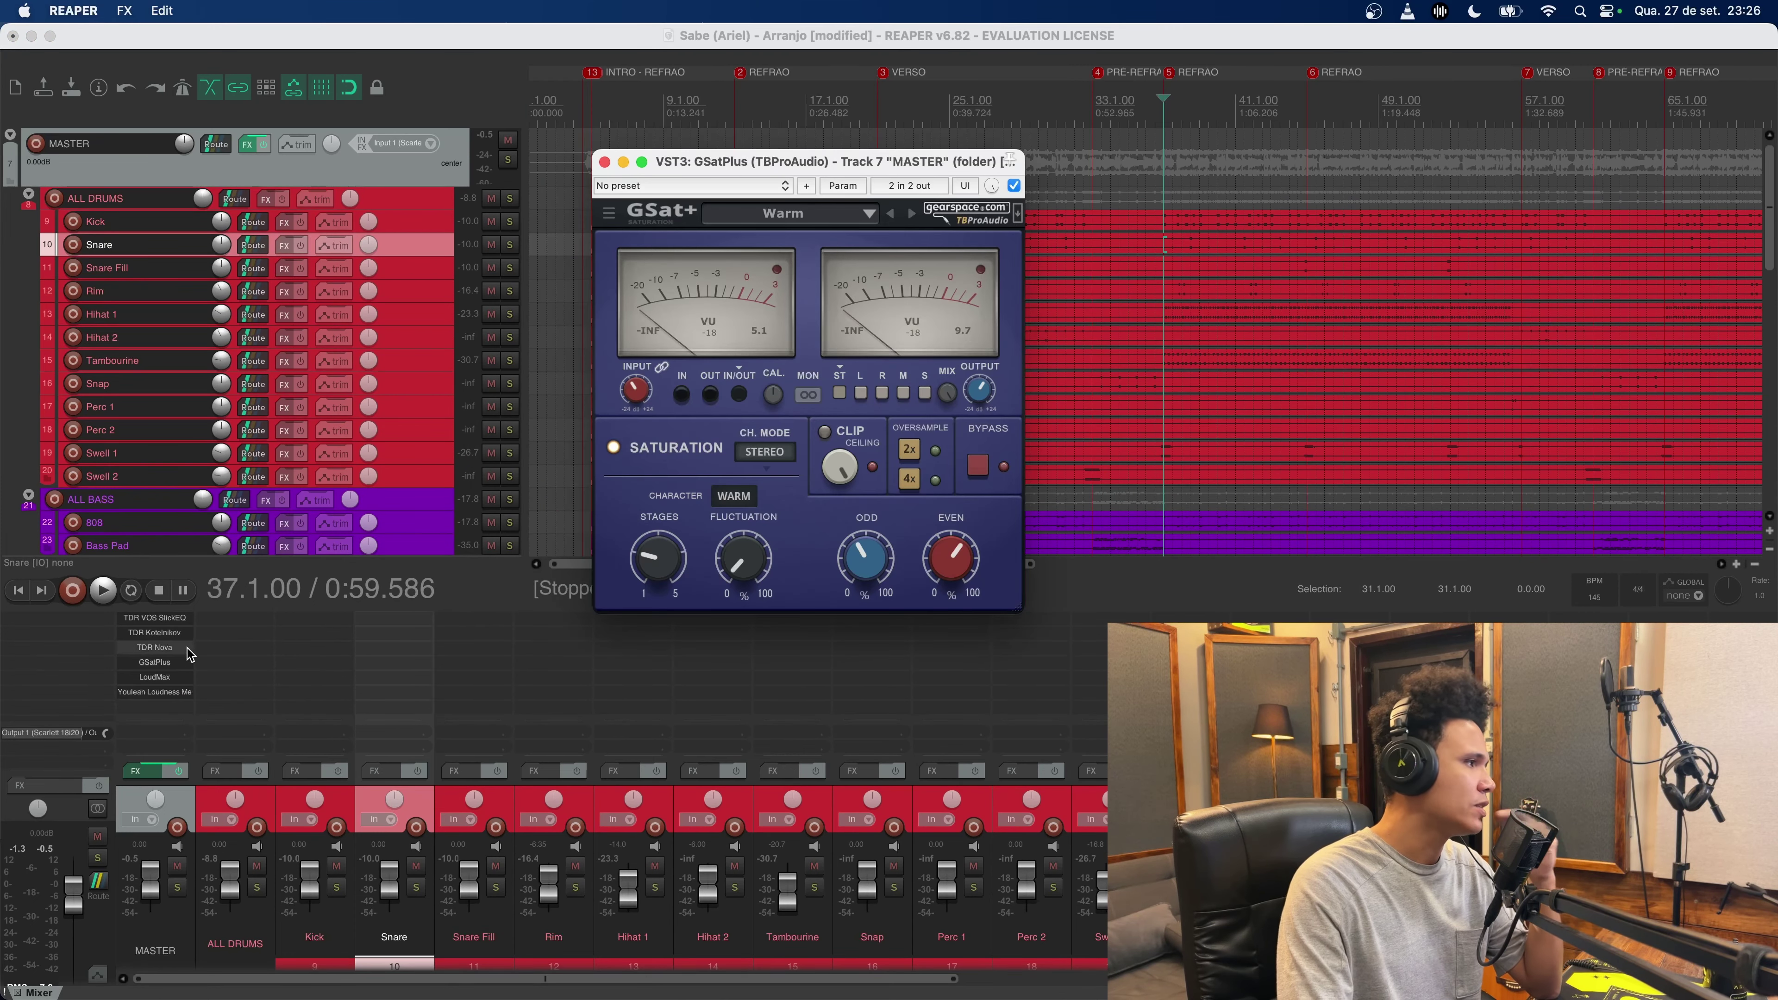
double_click(176, 677)
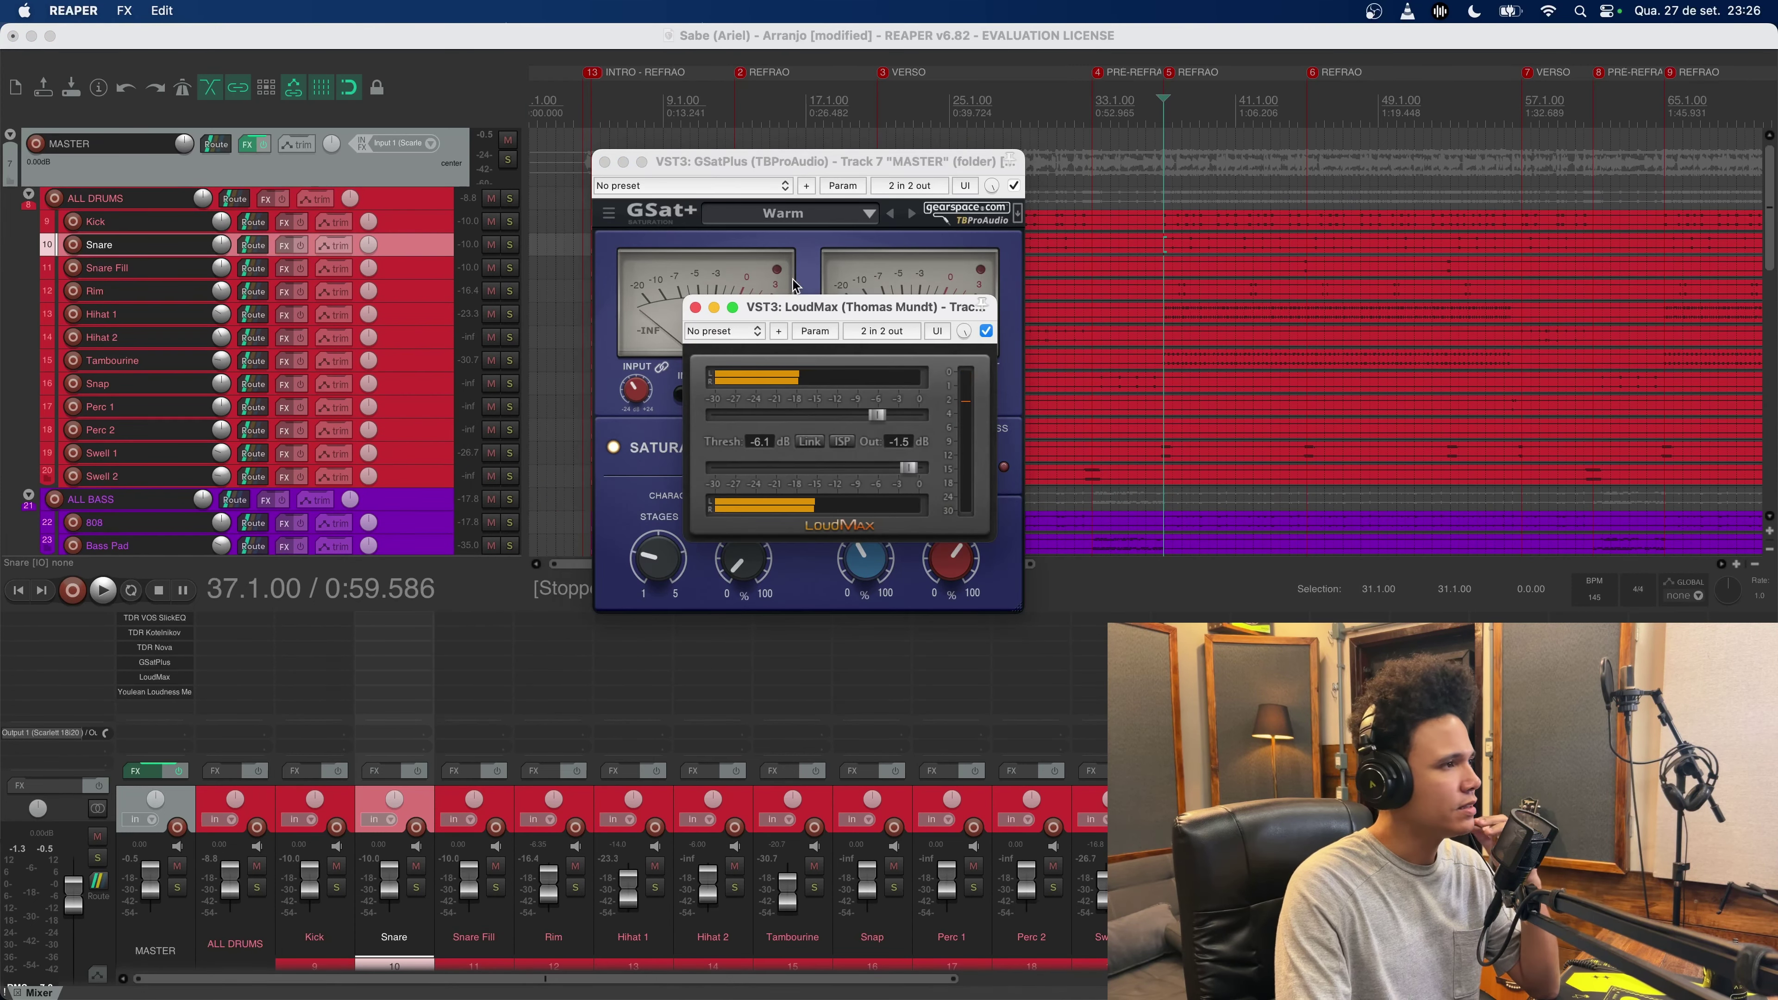
click(695, 308)
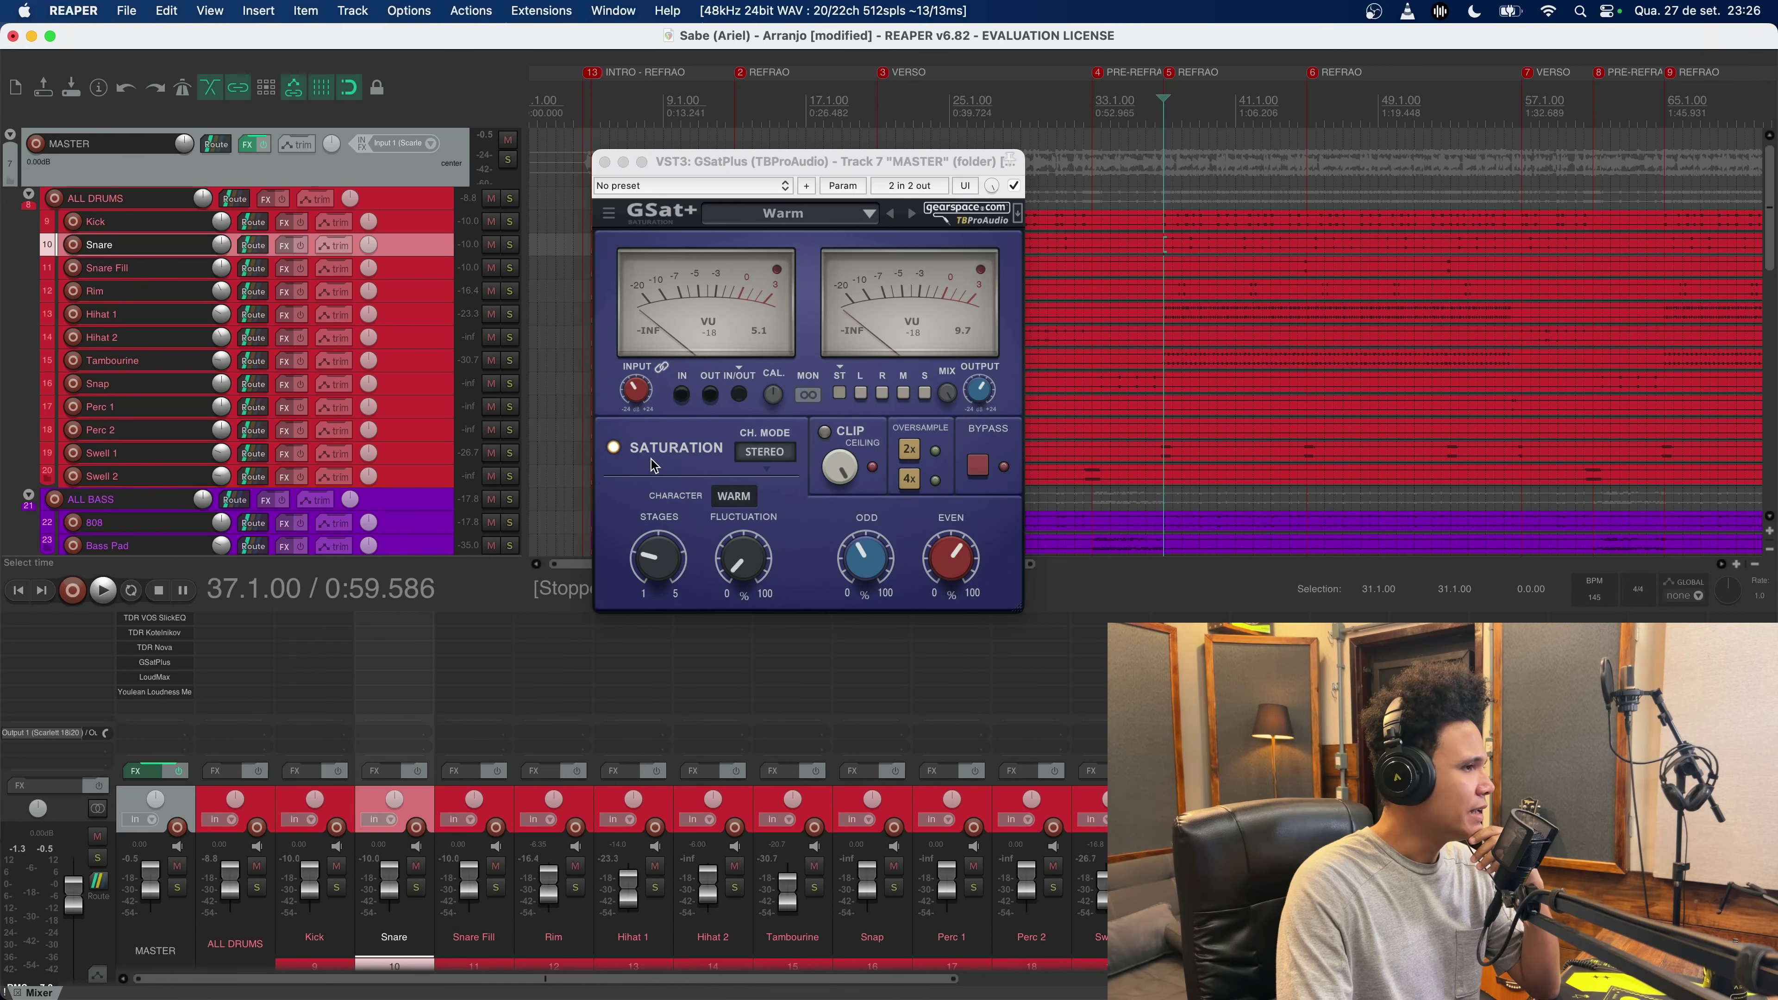
Step: Review GSatPlus's channel mode options and set the saturation to process the Side channel
click(767, 464)
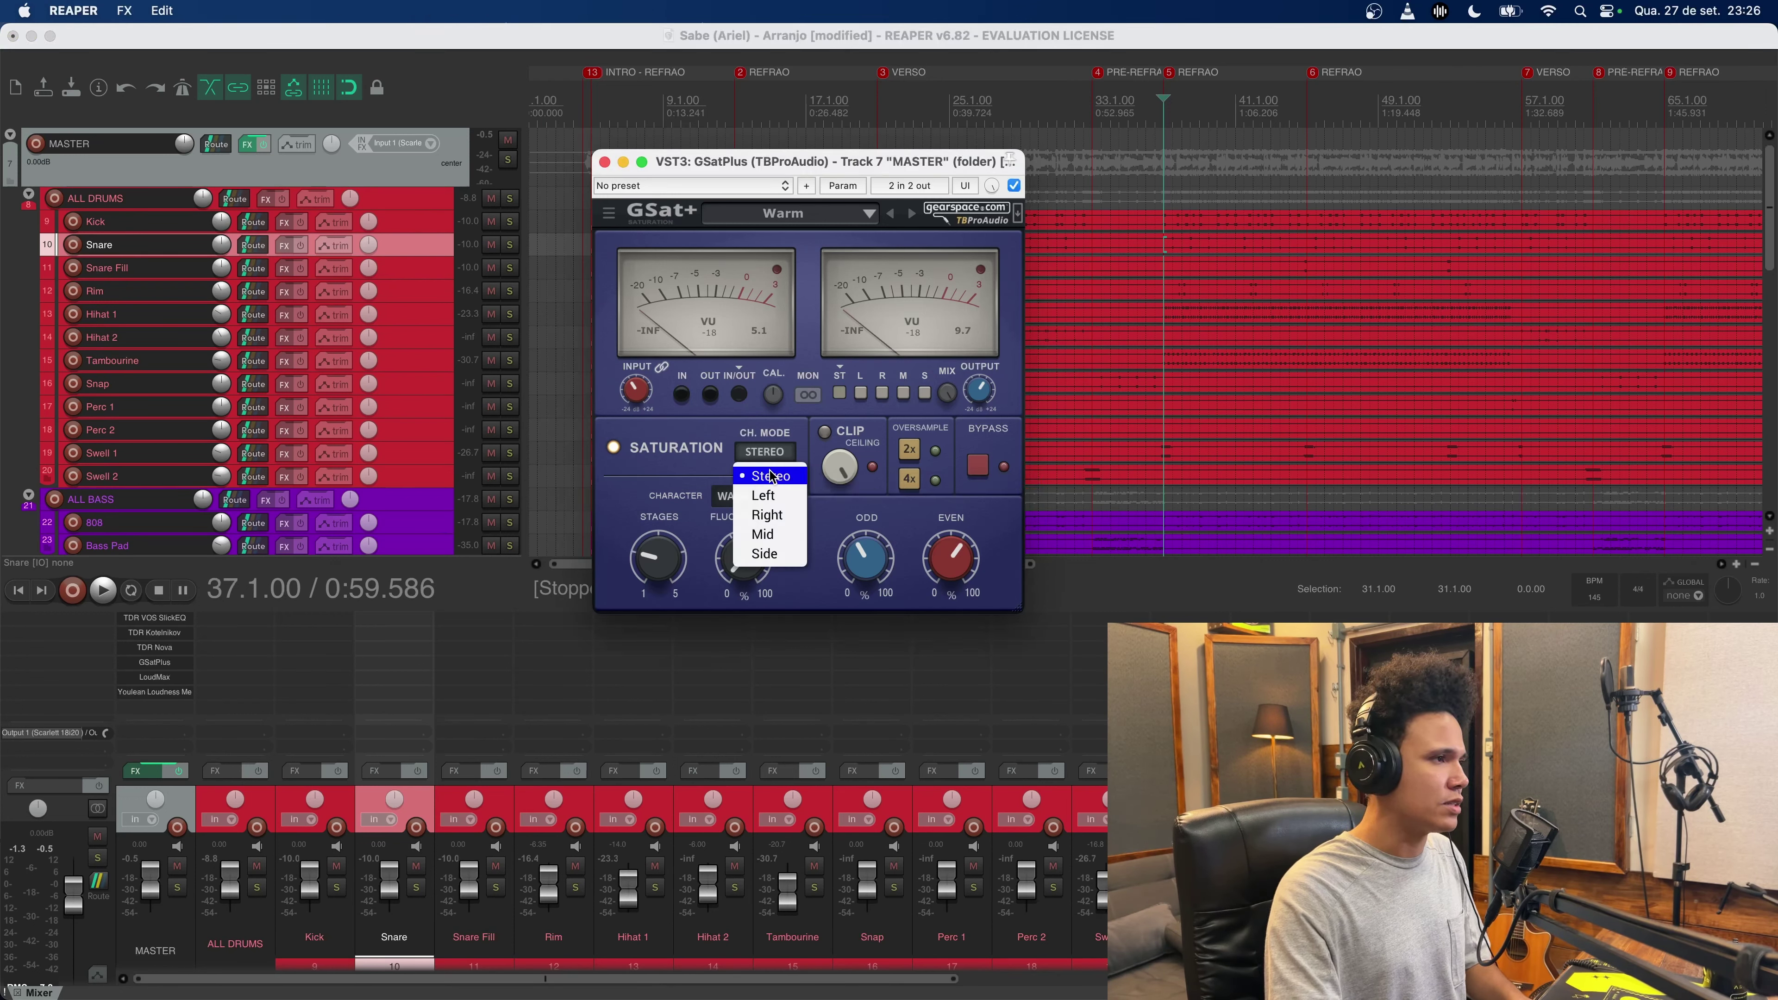
click(703, 439)
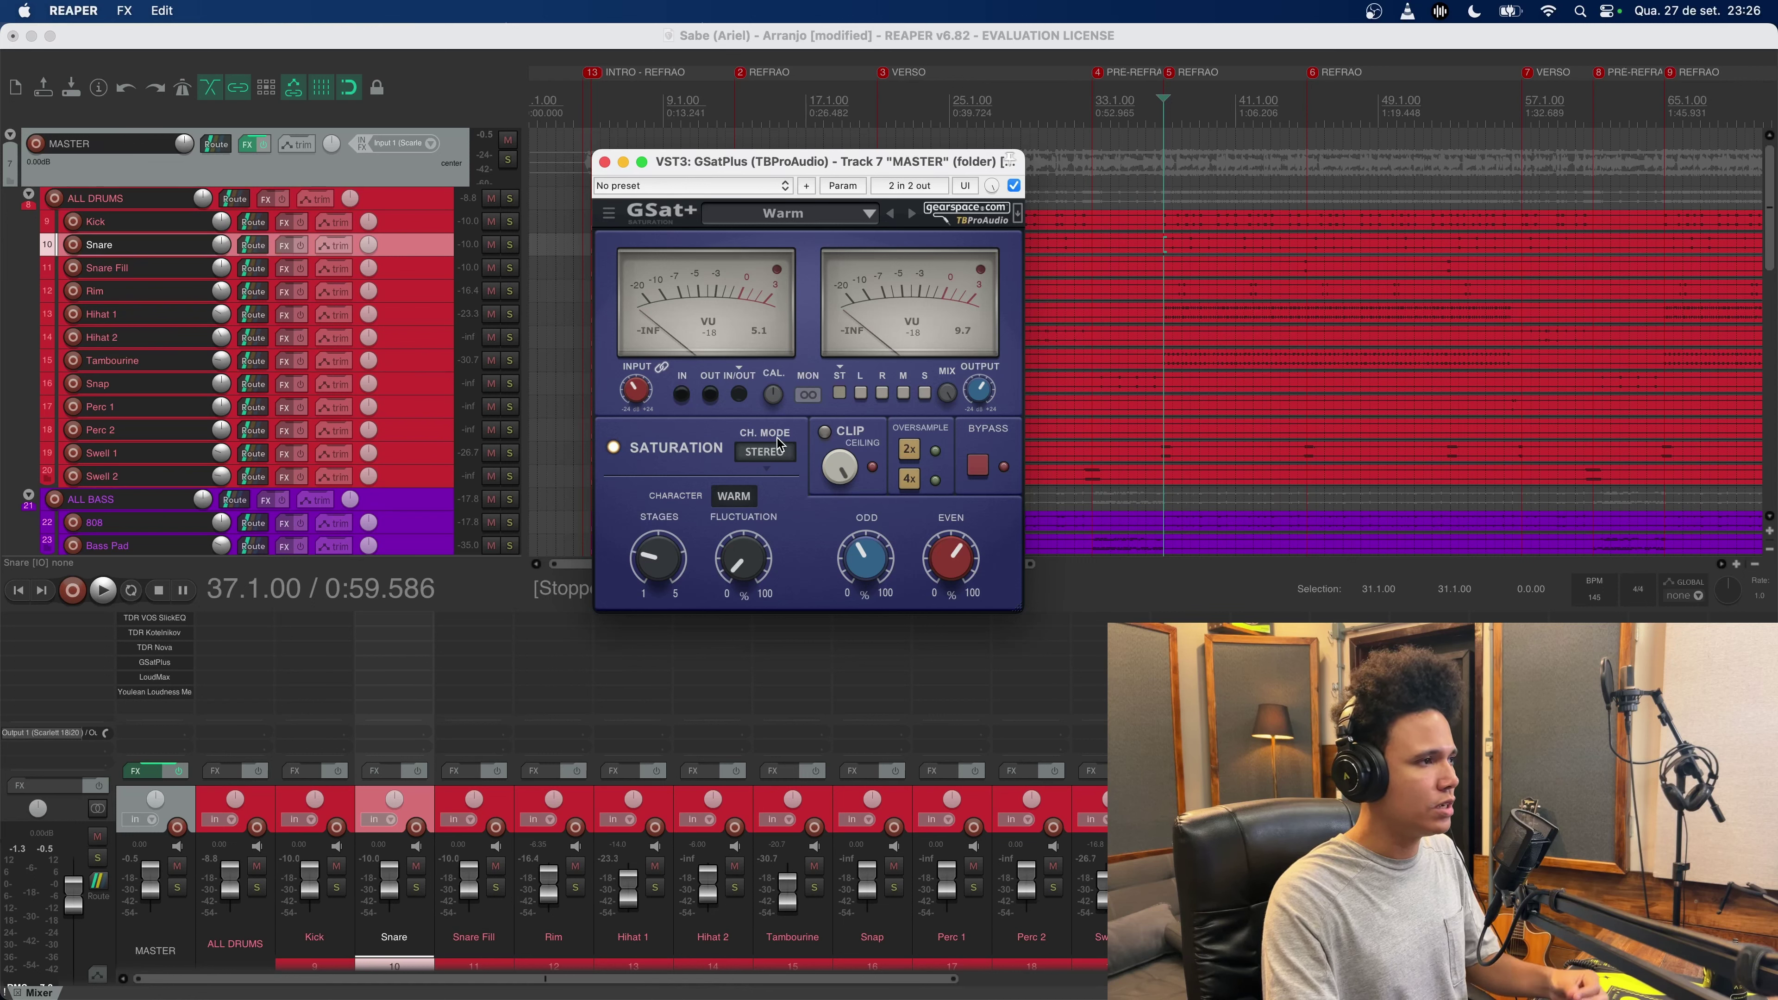
click(779, 462)
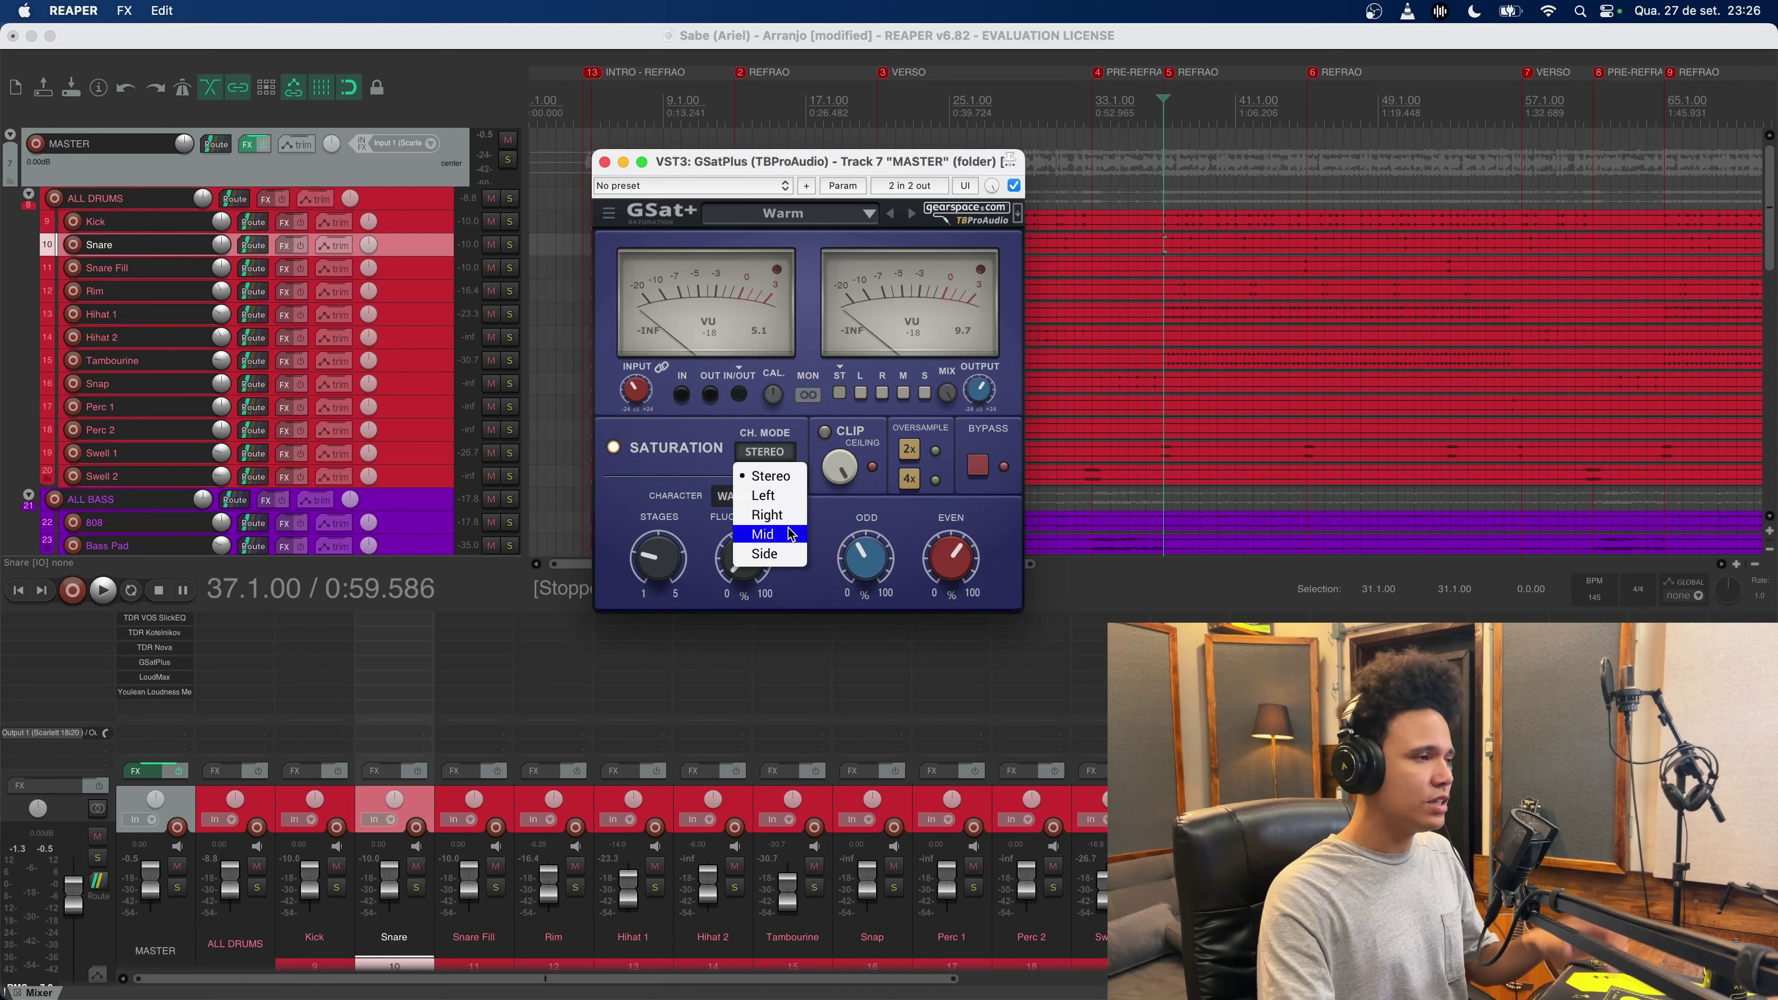
click(784, 557)
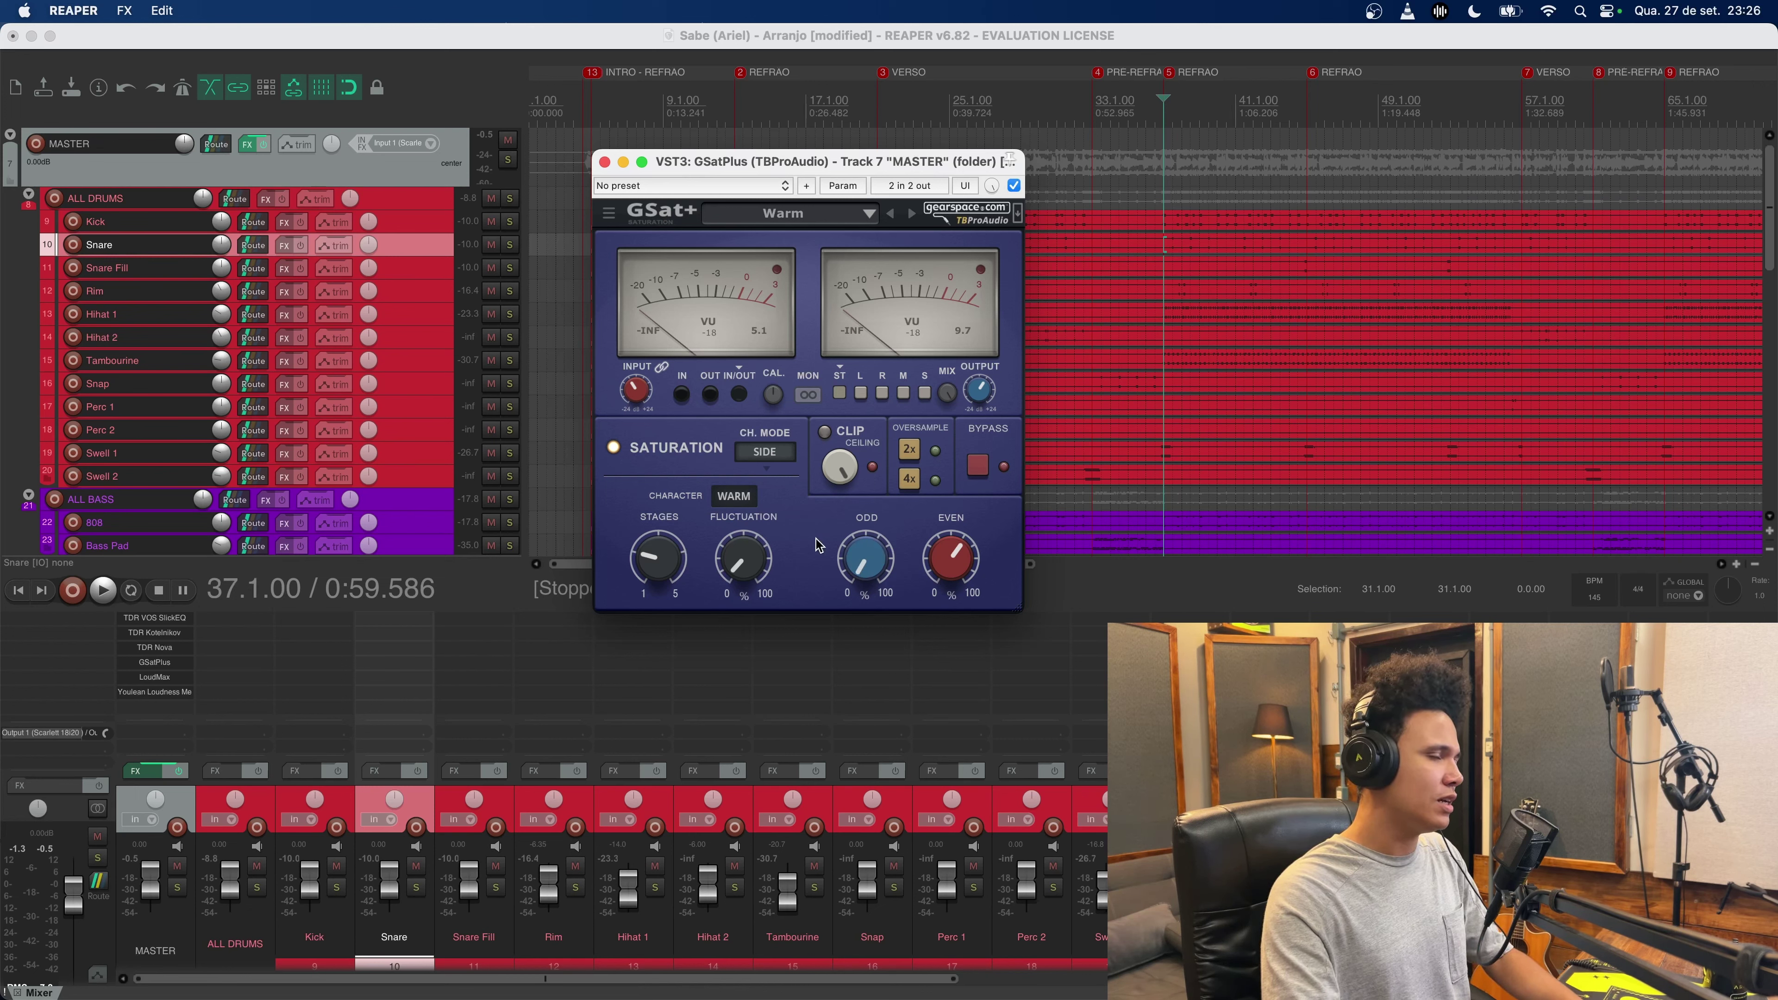
Step: Audition the Side saturation with odd harmonics at 0%, raise them to 100% during playback, and stop the song
mouse_move(960, 577)
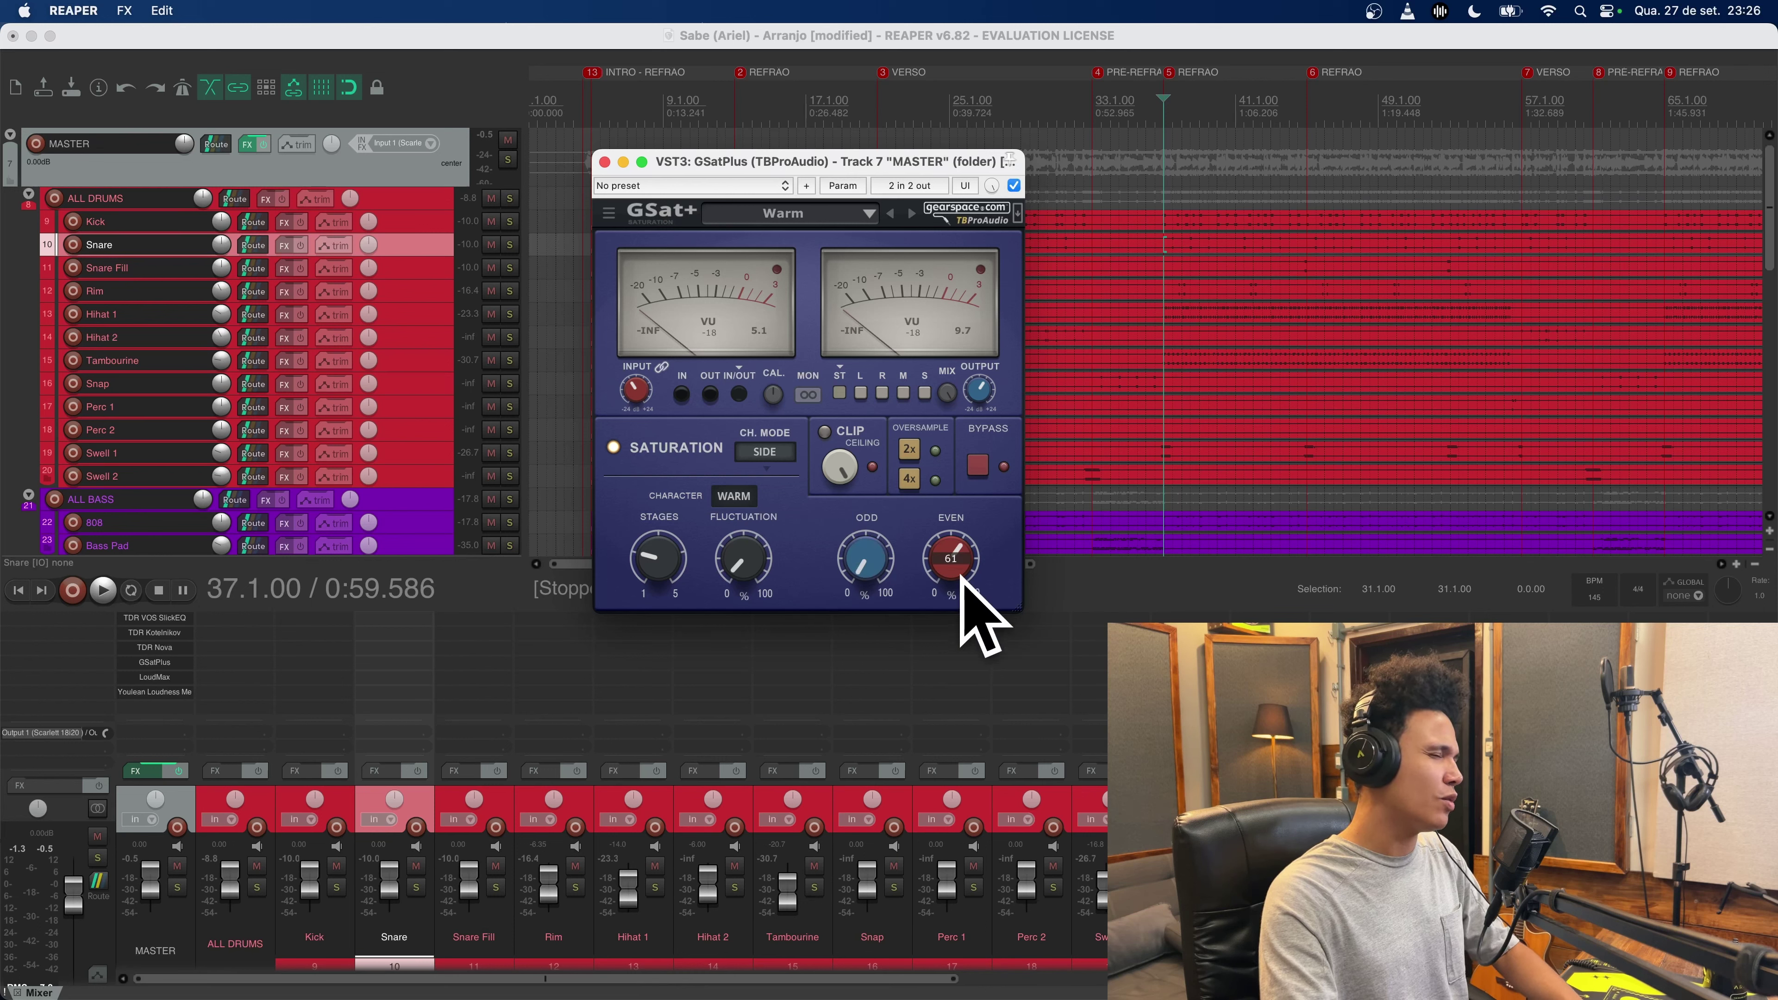
mouse_move(867, 582)
key(space)
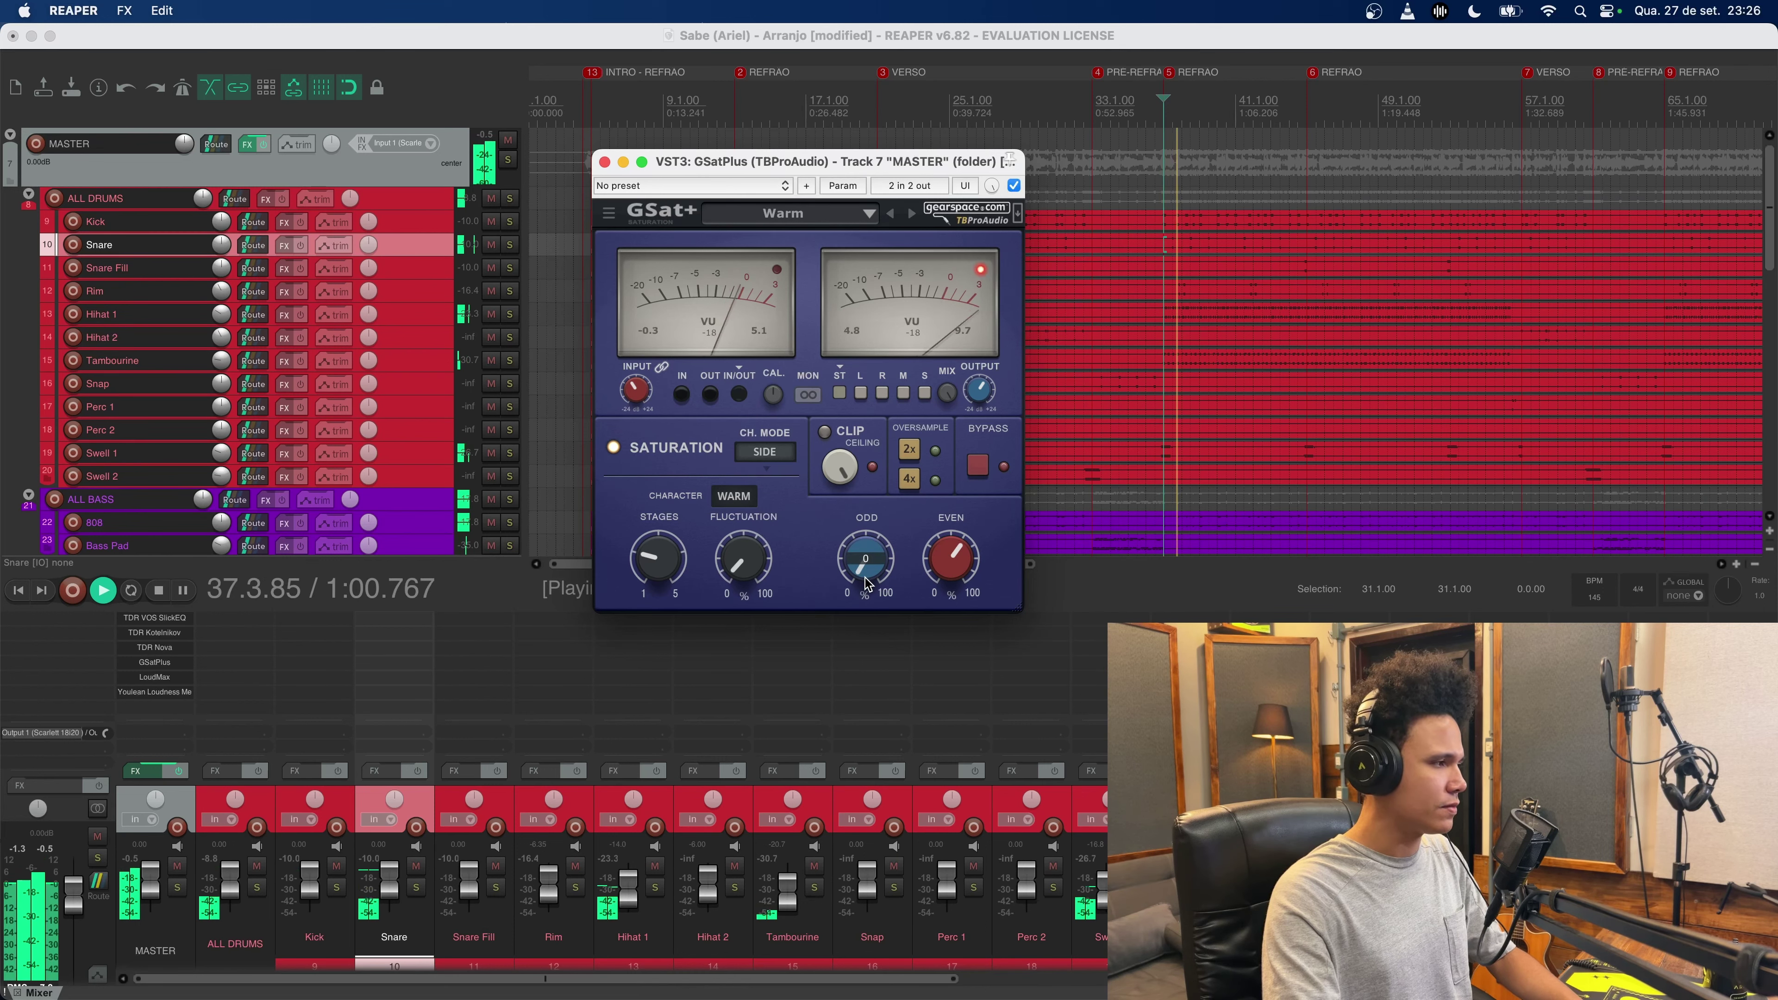
key(space)
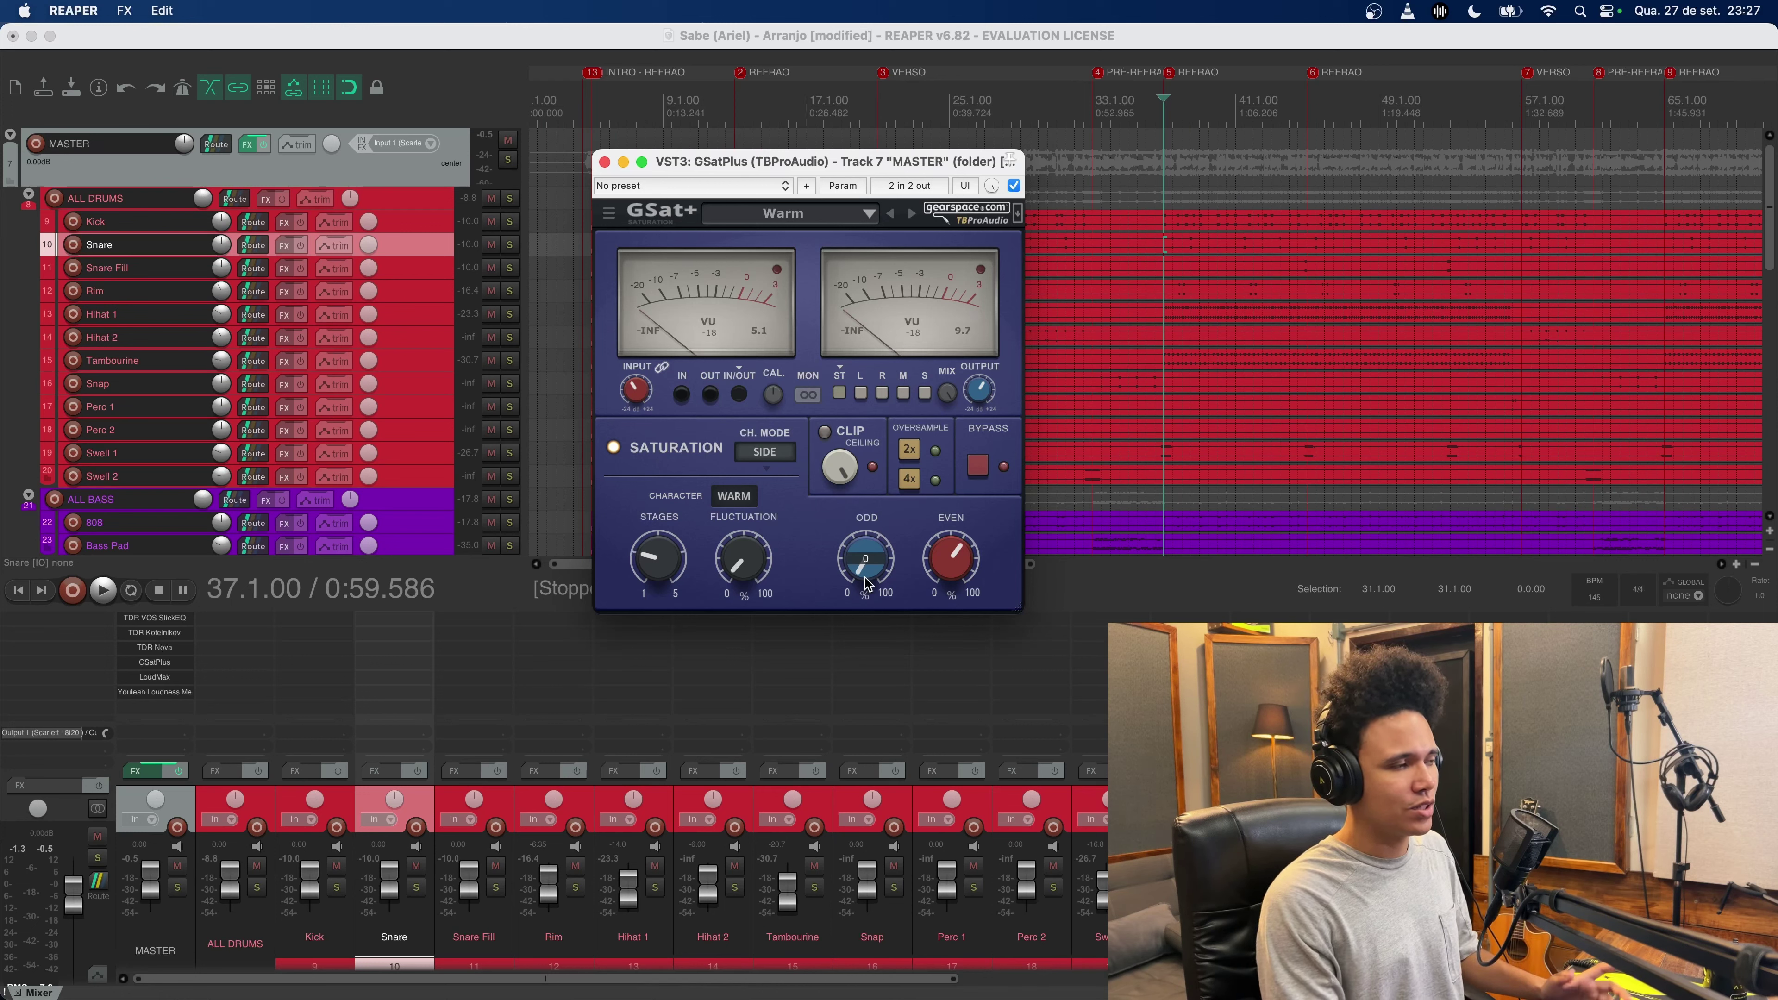
key(space)
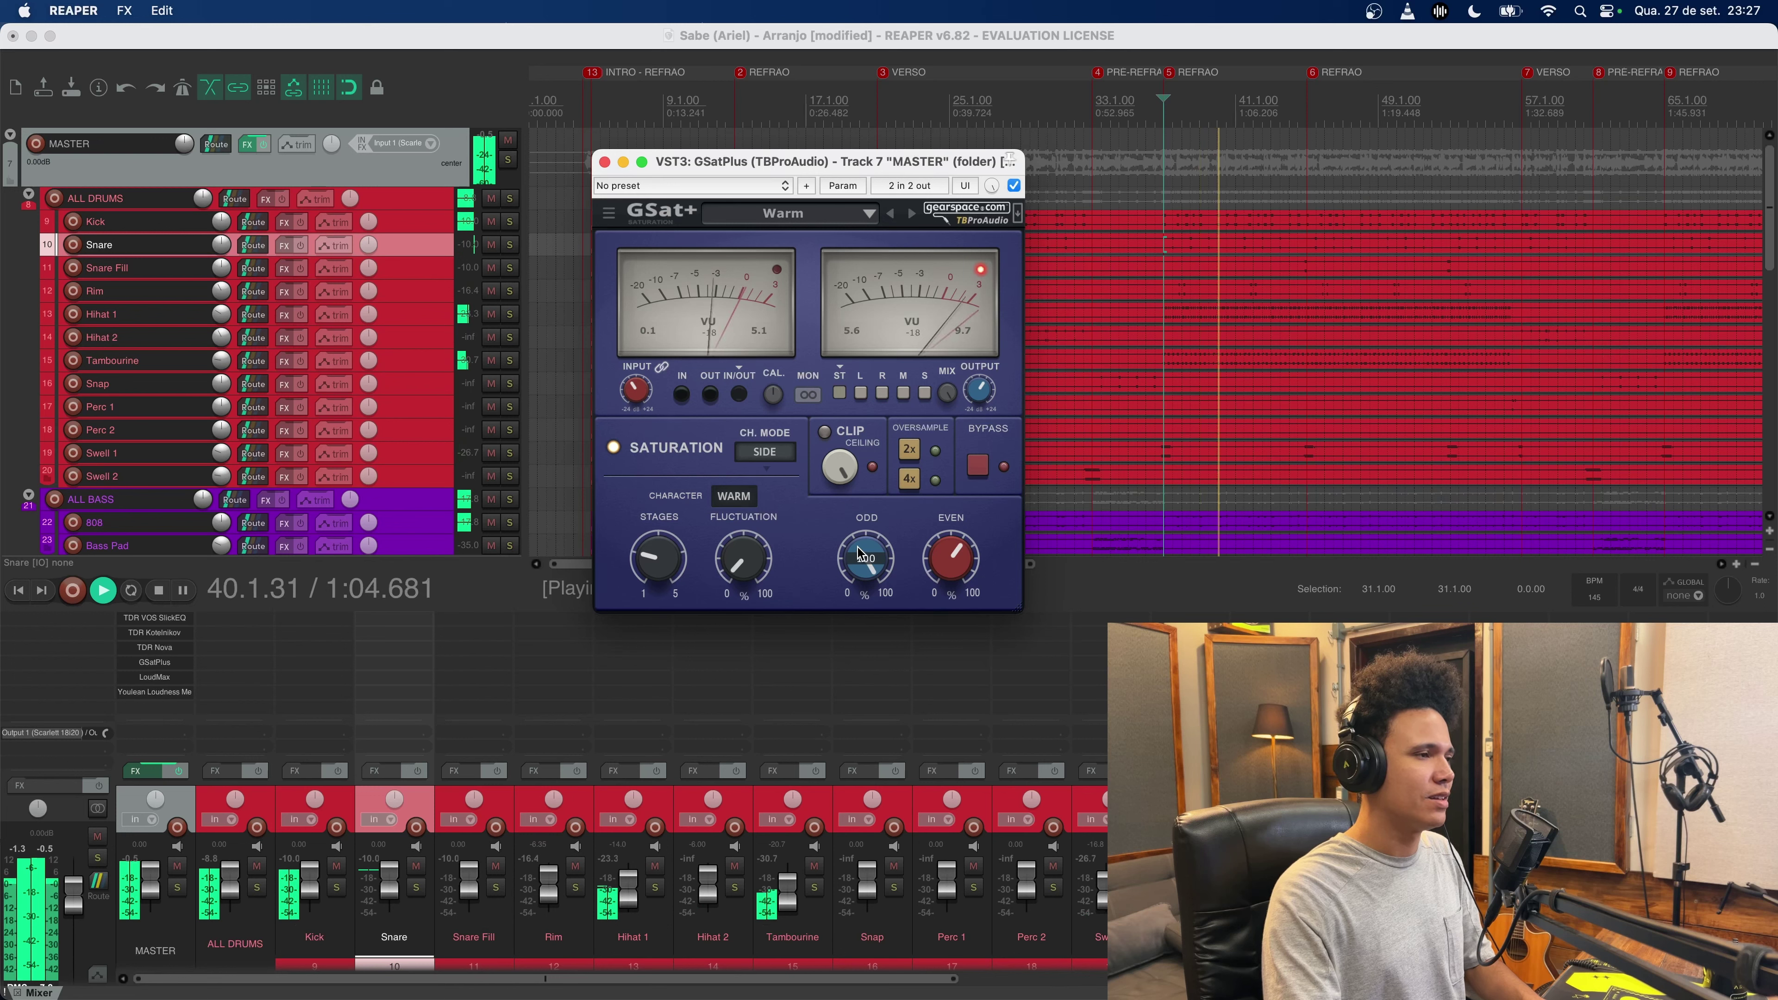
key(space)
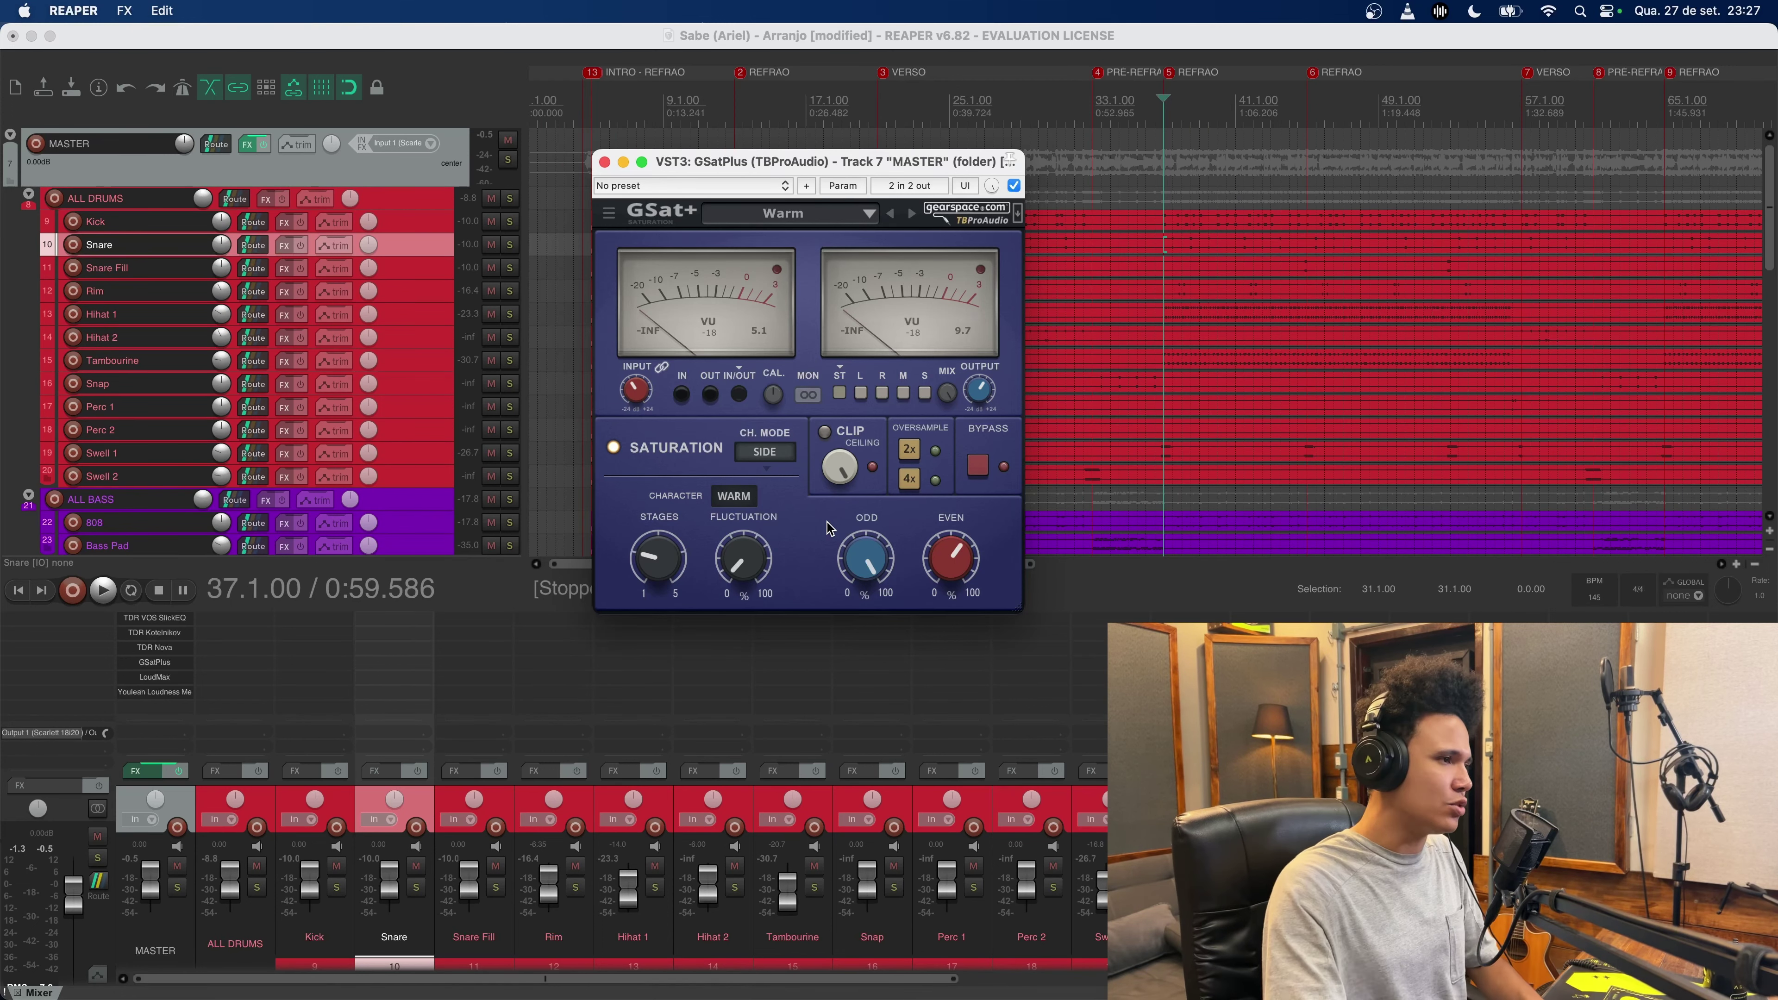
Step: Lower GSatPlus's odd harmonics to 48% while auditioning the song, stop playback and close the plugin window
key(space)
mouse_move(866, 557)
mouse_down()
mouse_move(858, 650)
mouse_move(861, 547)
mouse_move(866, 581)
mouse_up()
key(space)
key(space)
key(space)
key(space)
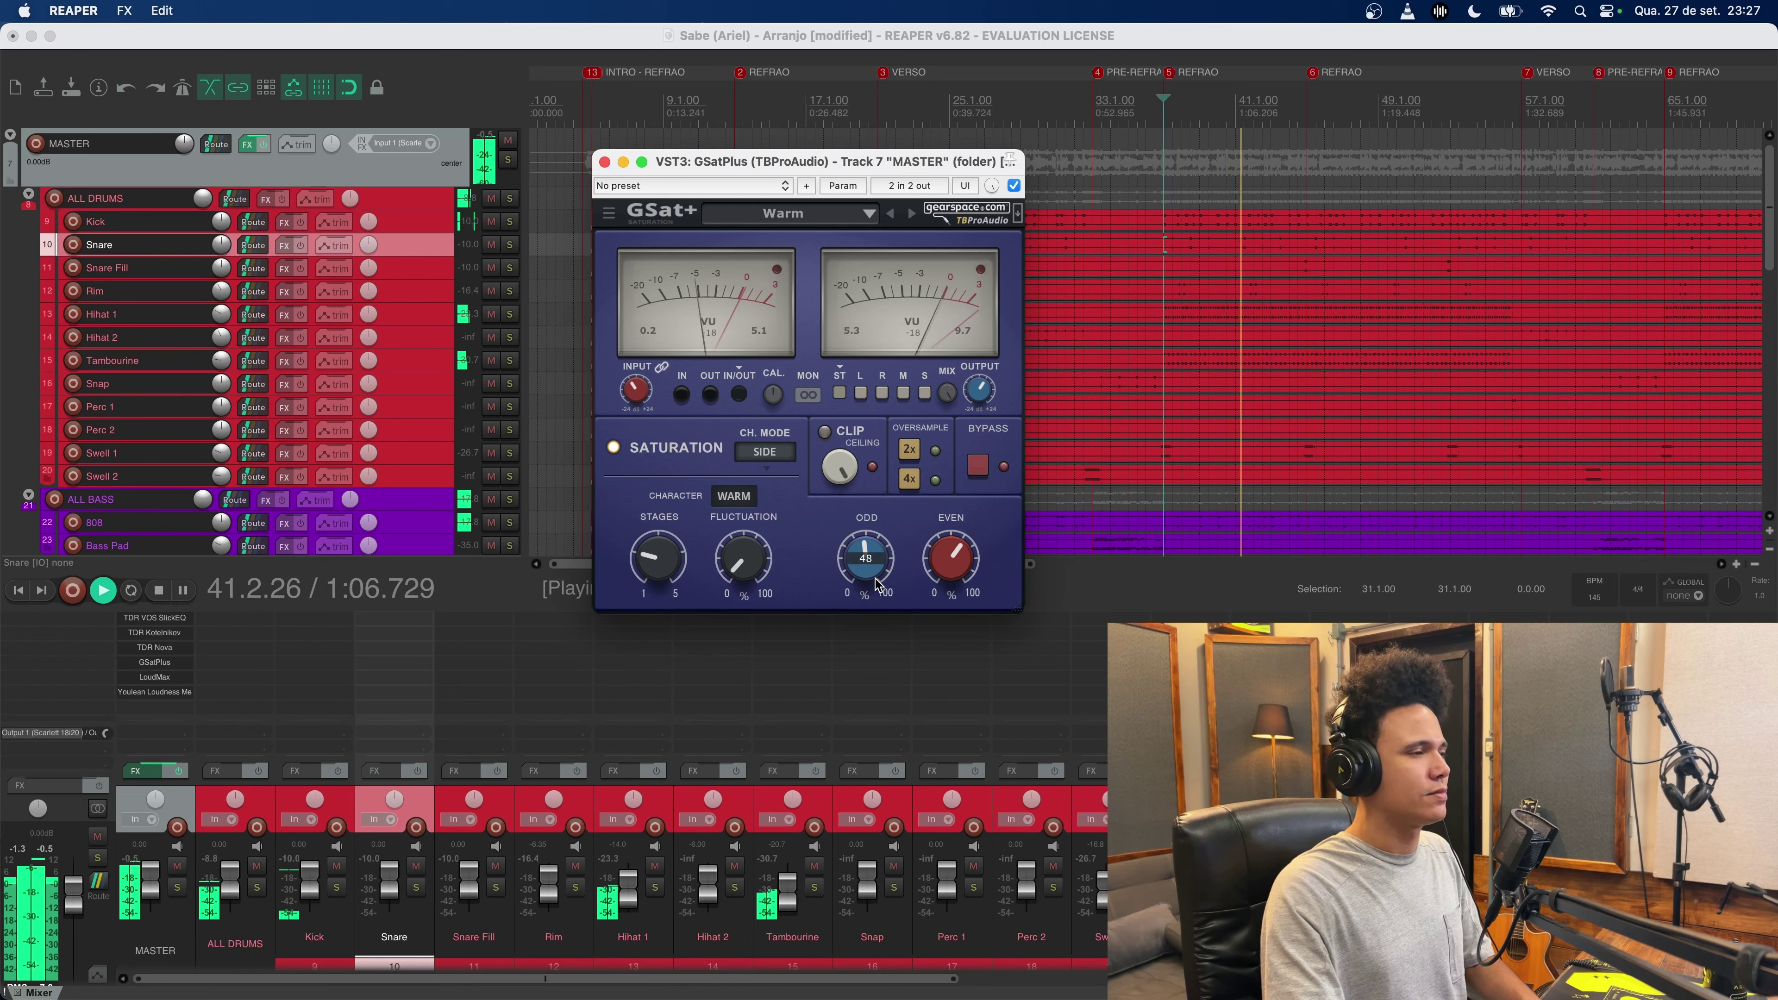
key(space)
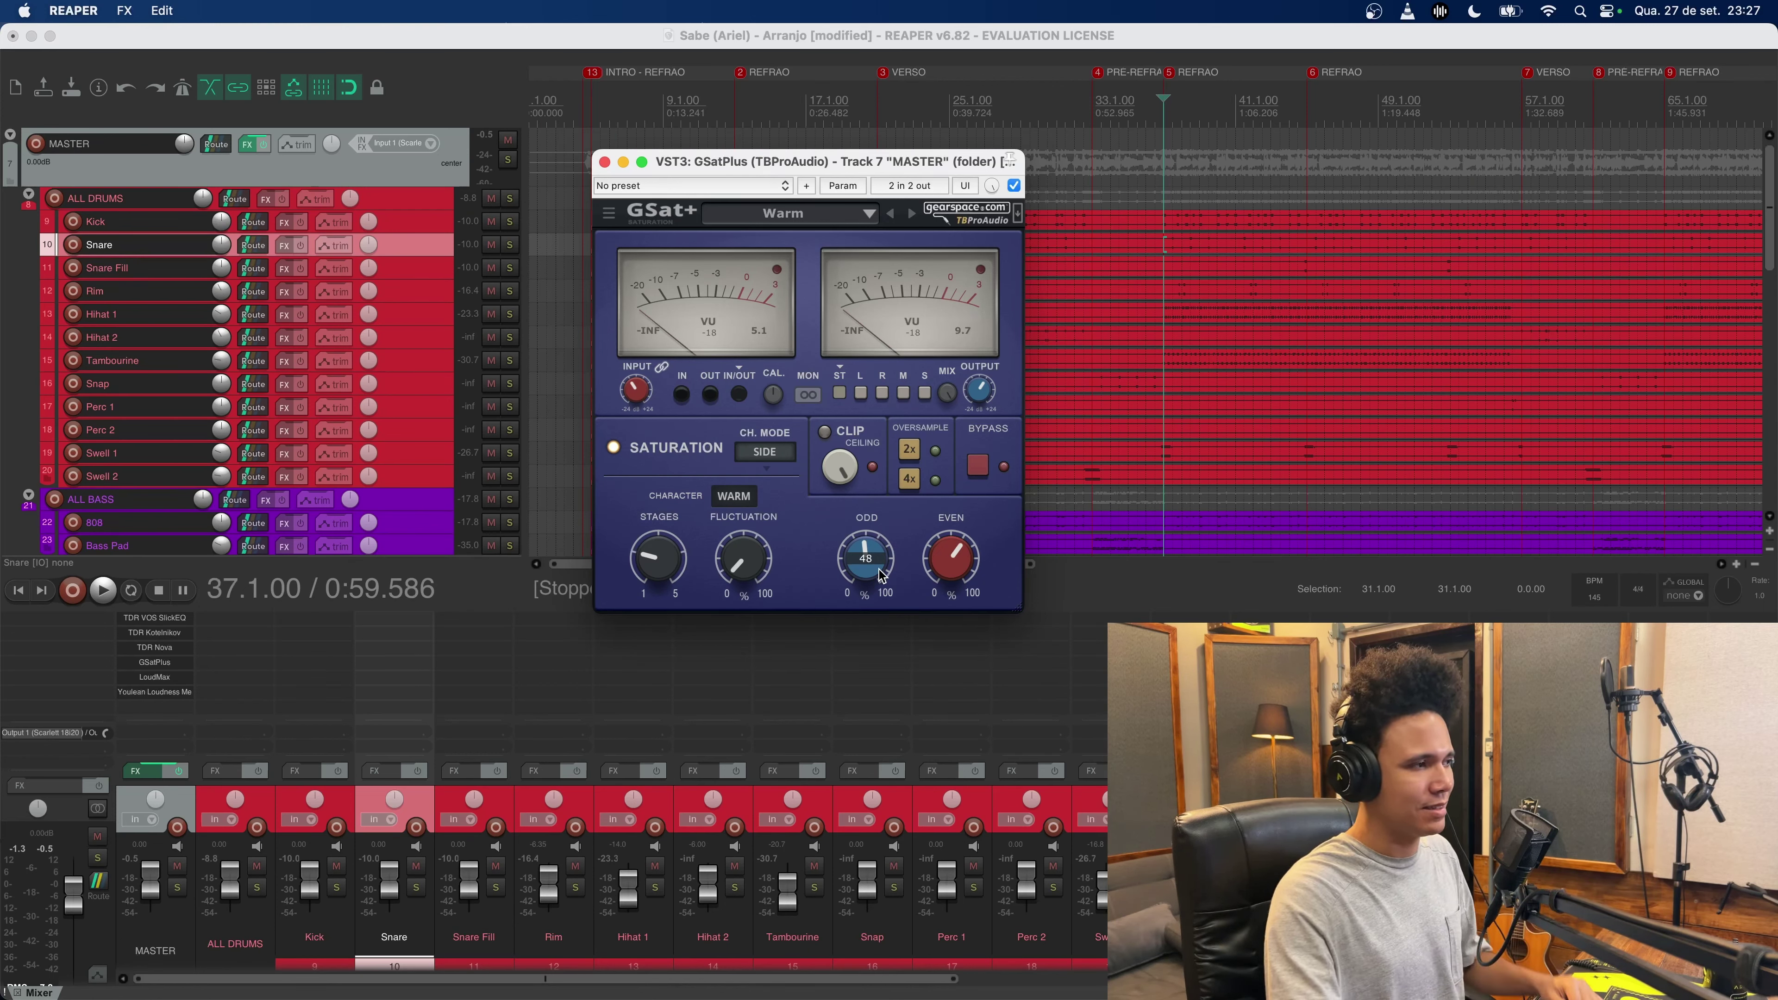
click(605, 161)
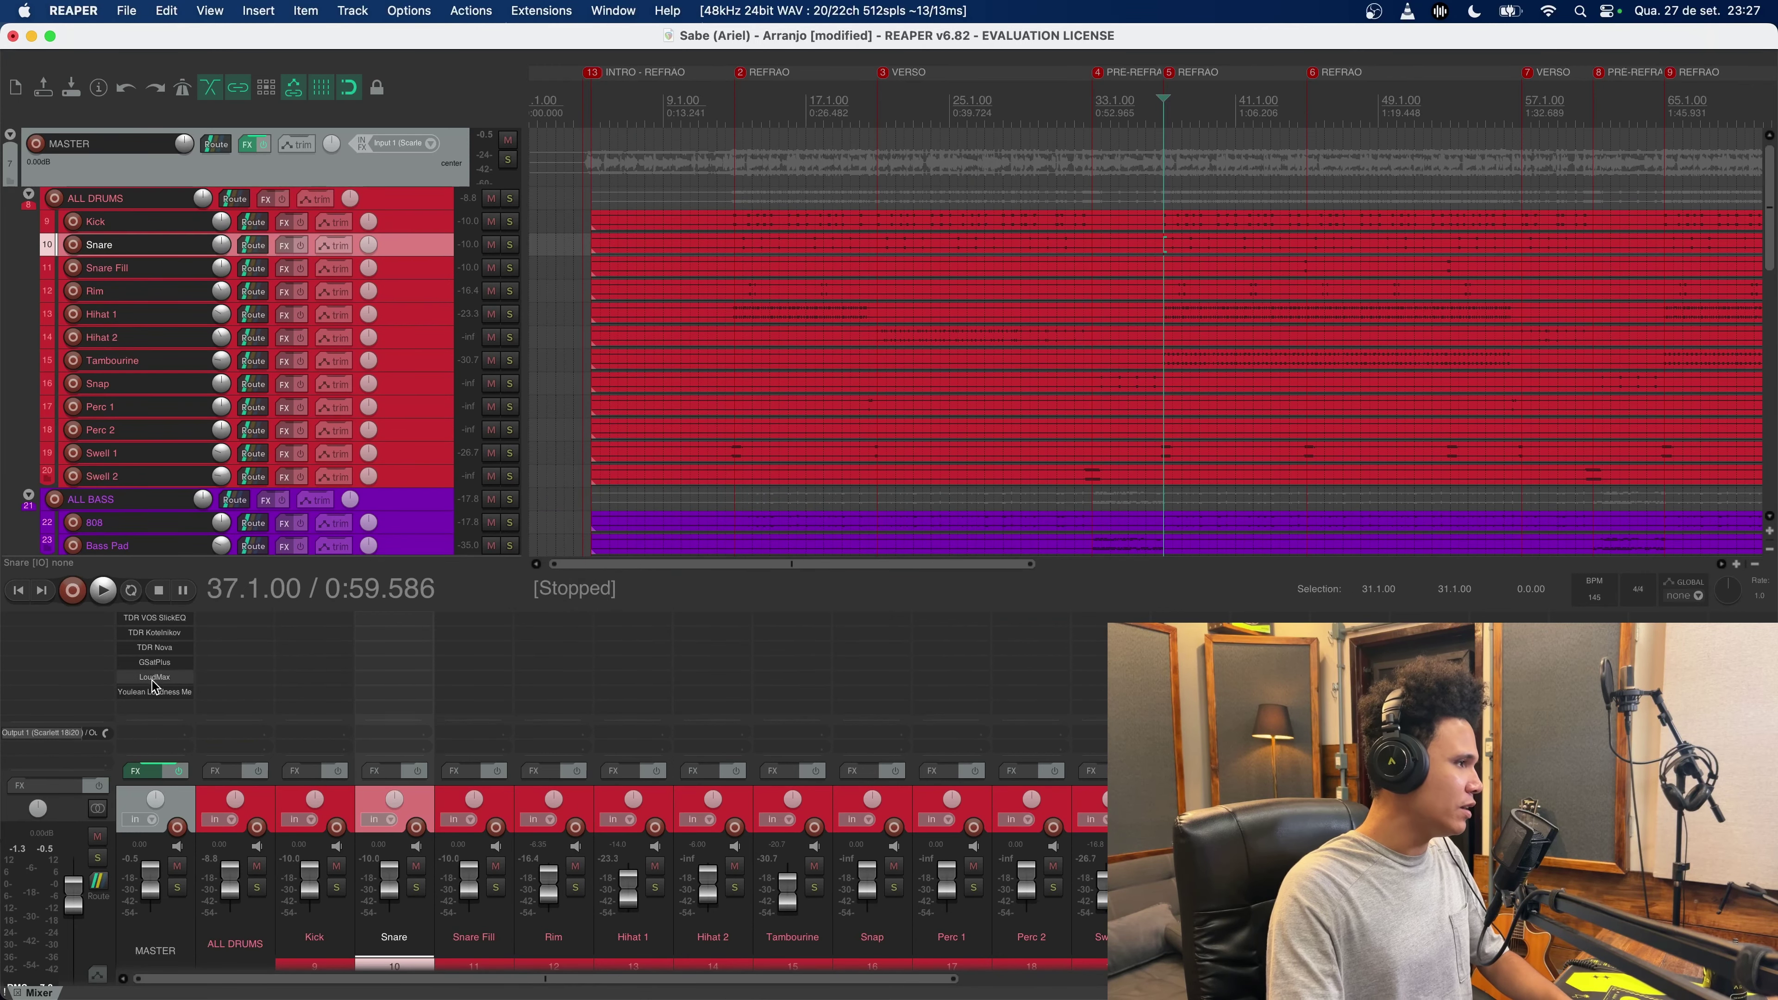
Step: Add a second TDR VOS SlickEQ to the MASTER track and place it between GSatPlus and LoudMax
double_click(176, 707)
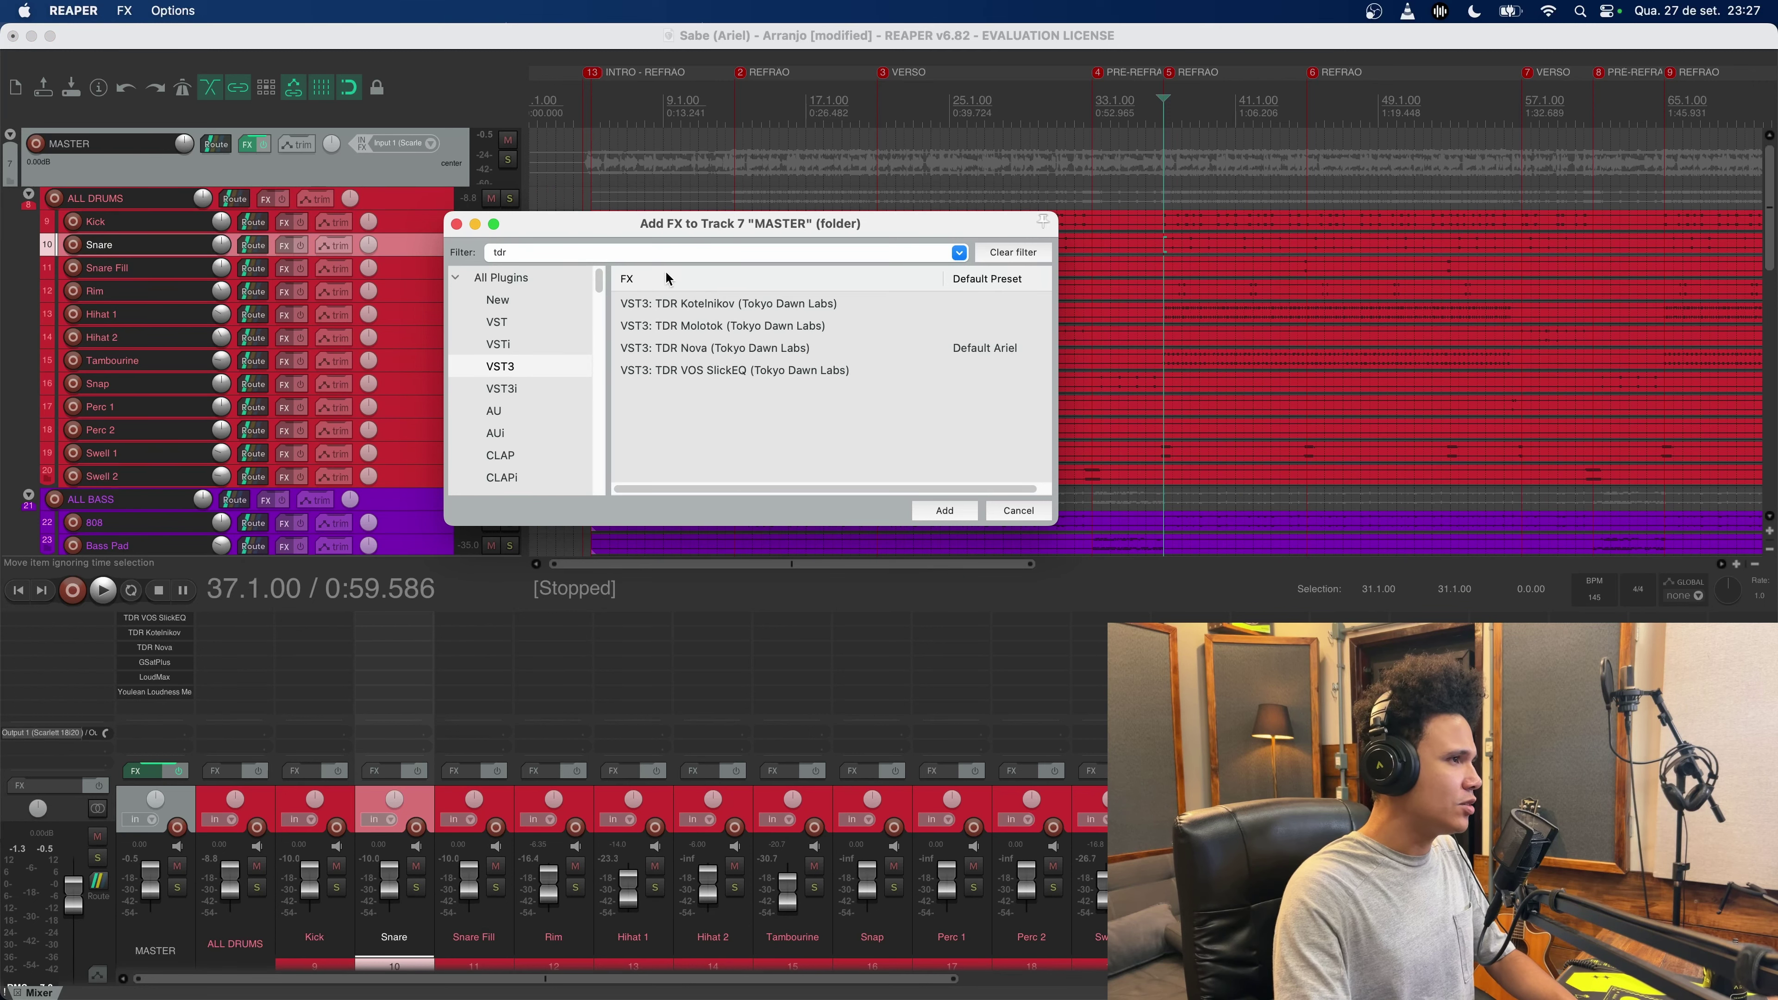
double_click(787, 372)
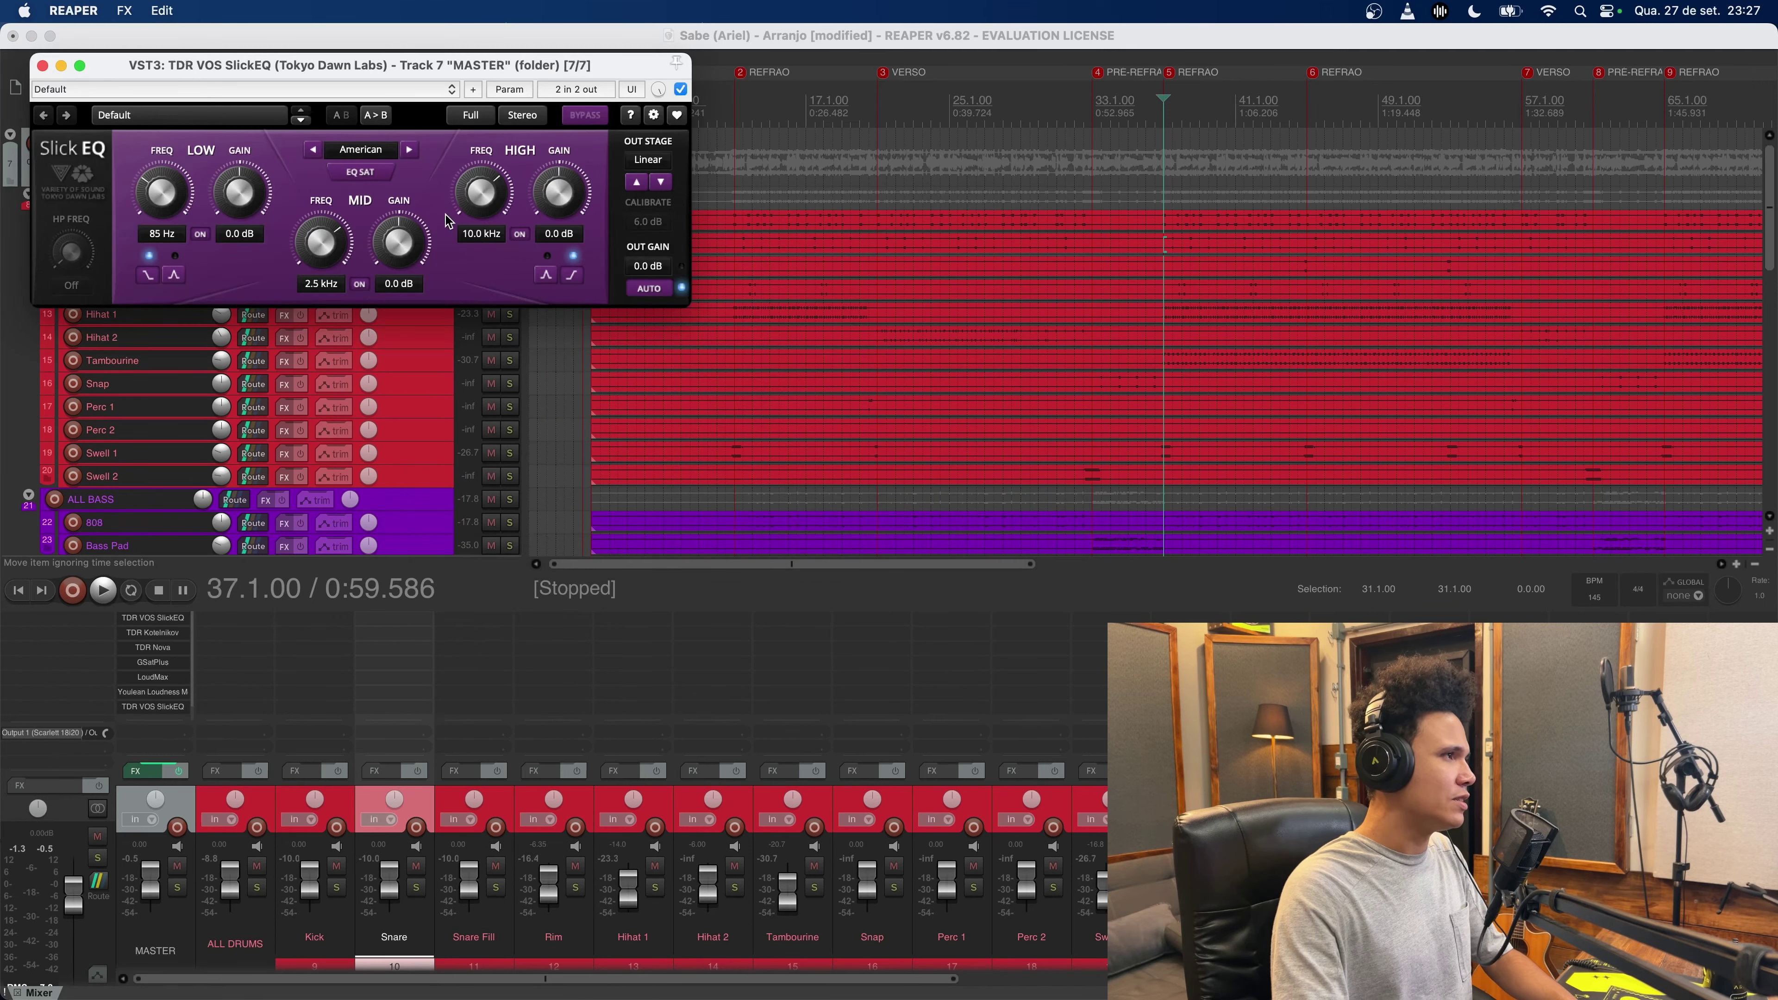
drag(474, 70, 1116, 245)
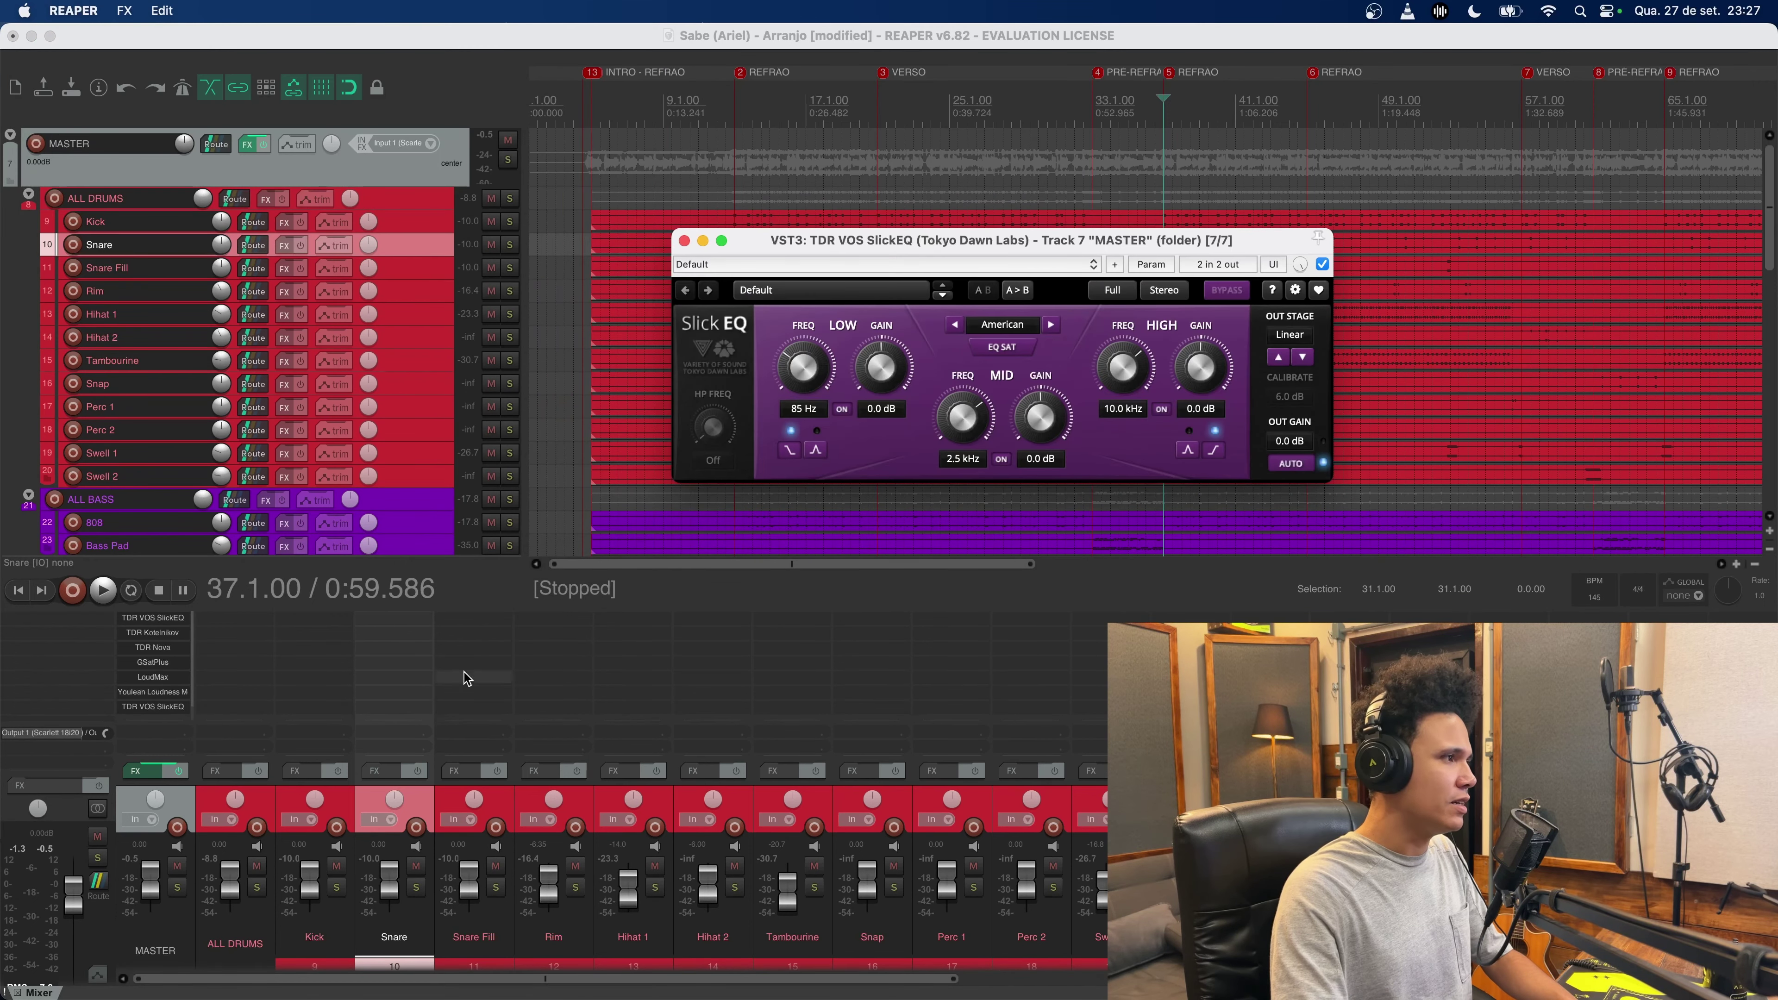
click(162, 714)
drag(166, 680, 165, 675)
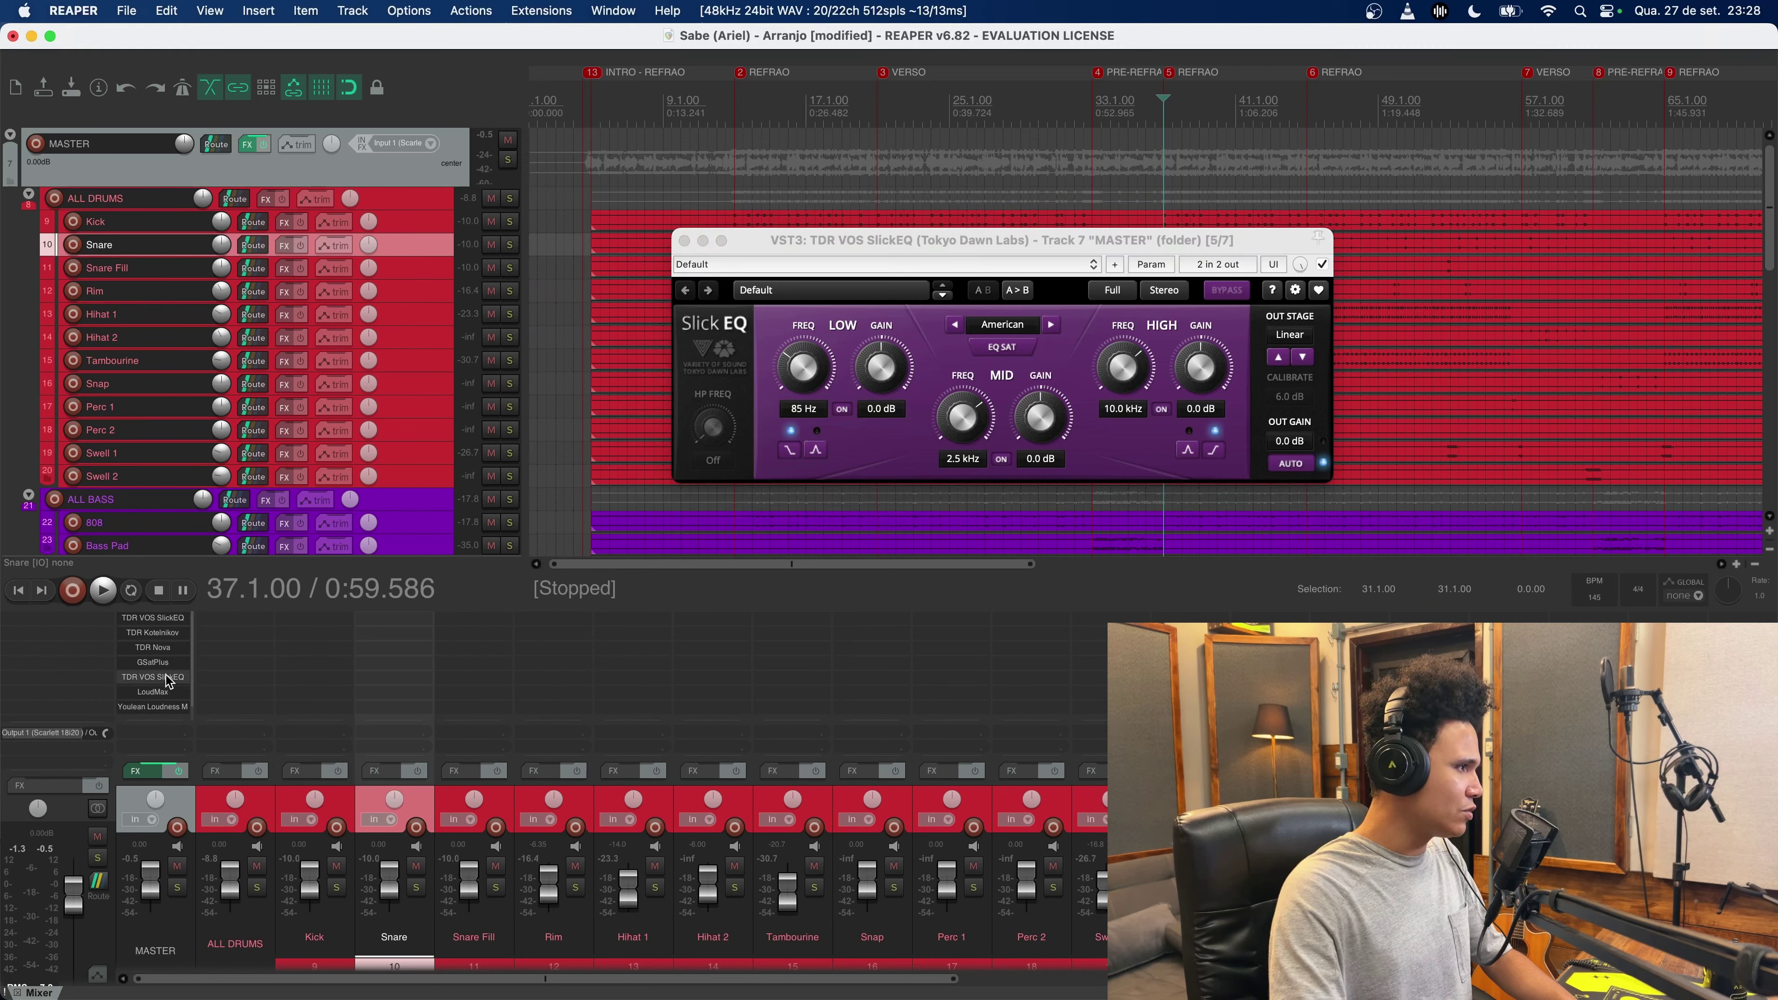
Step: Try the Mastering 1 preset in the new SlickEQ, load E Channel instead, and set the high band frequency to 5.0 kHz
click(791, 301)
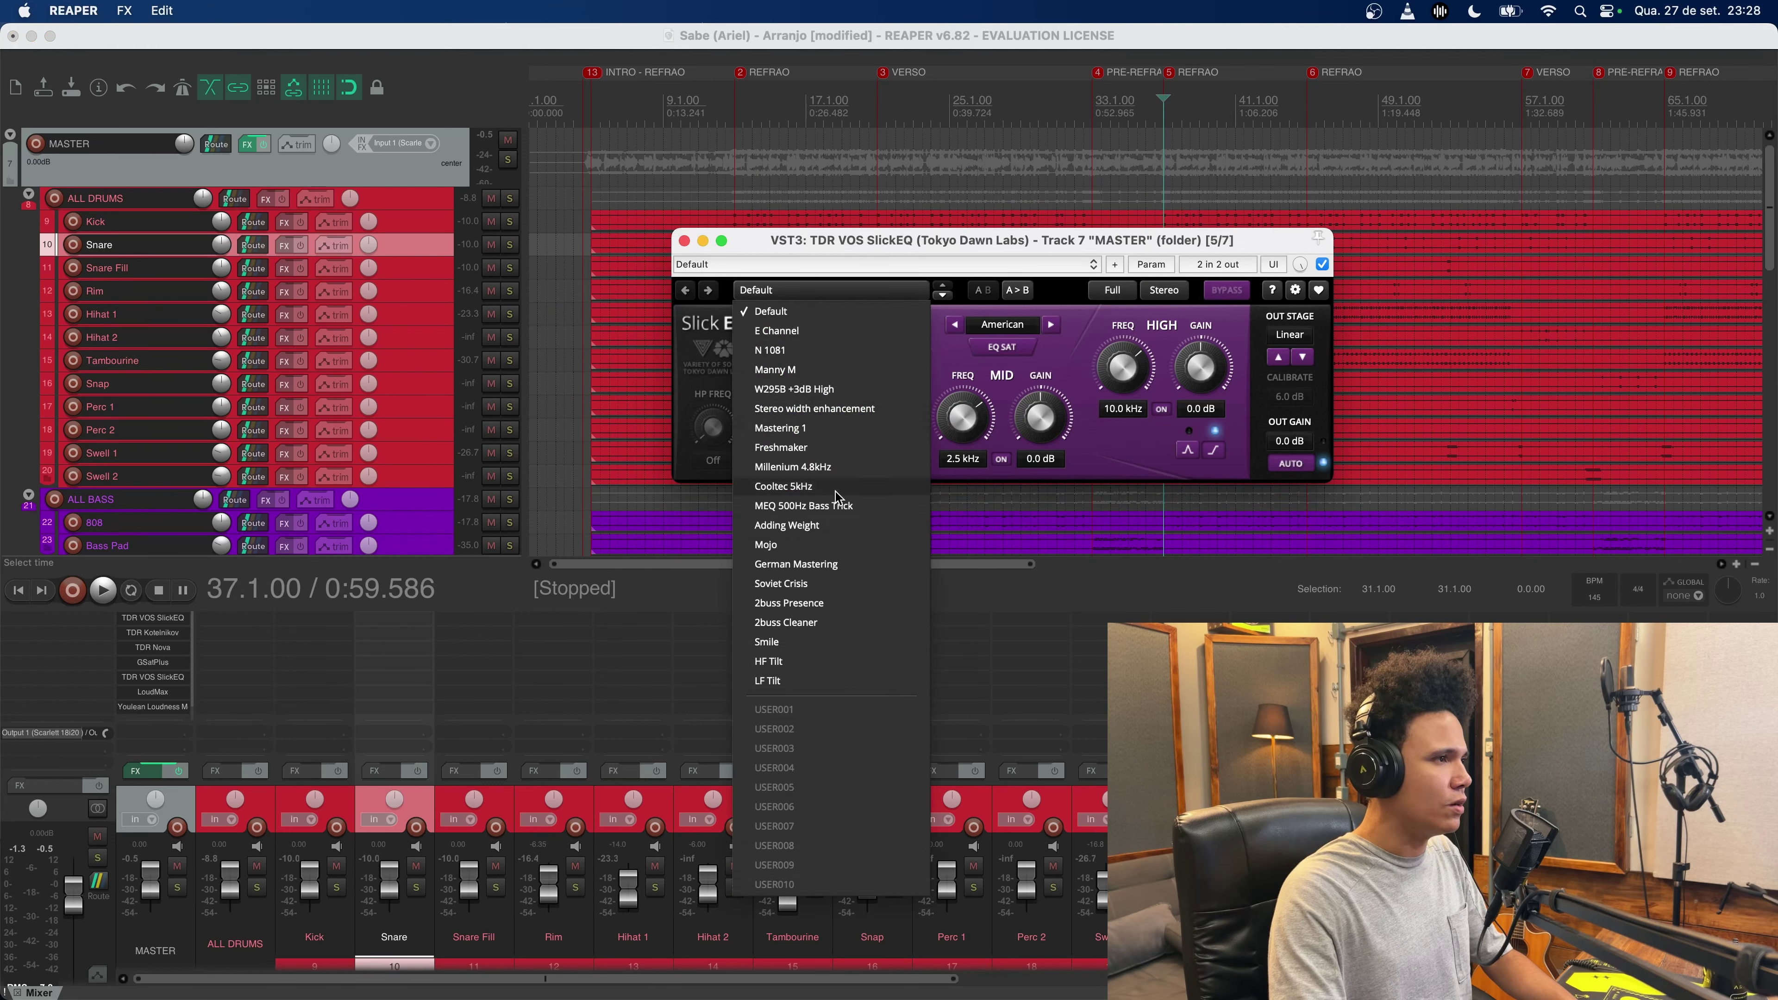
click(832, 433)
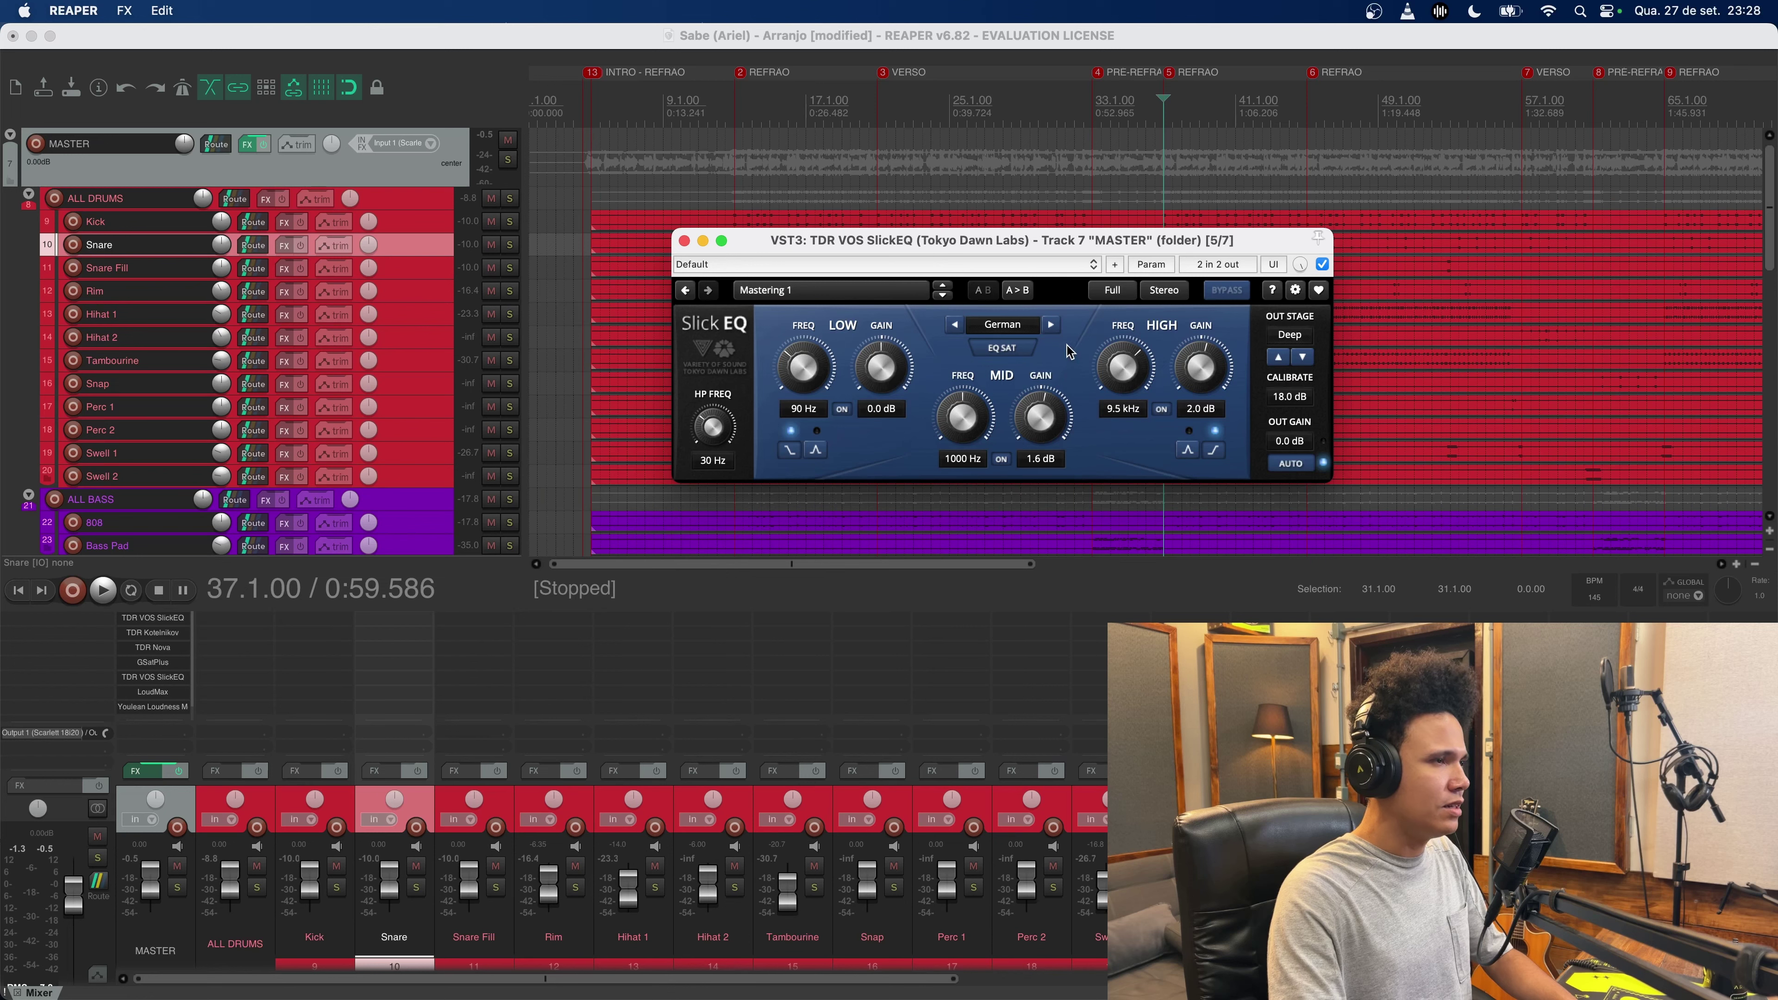
click(855, 292)
click(798, 333)
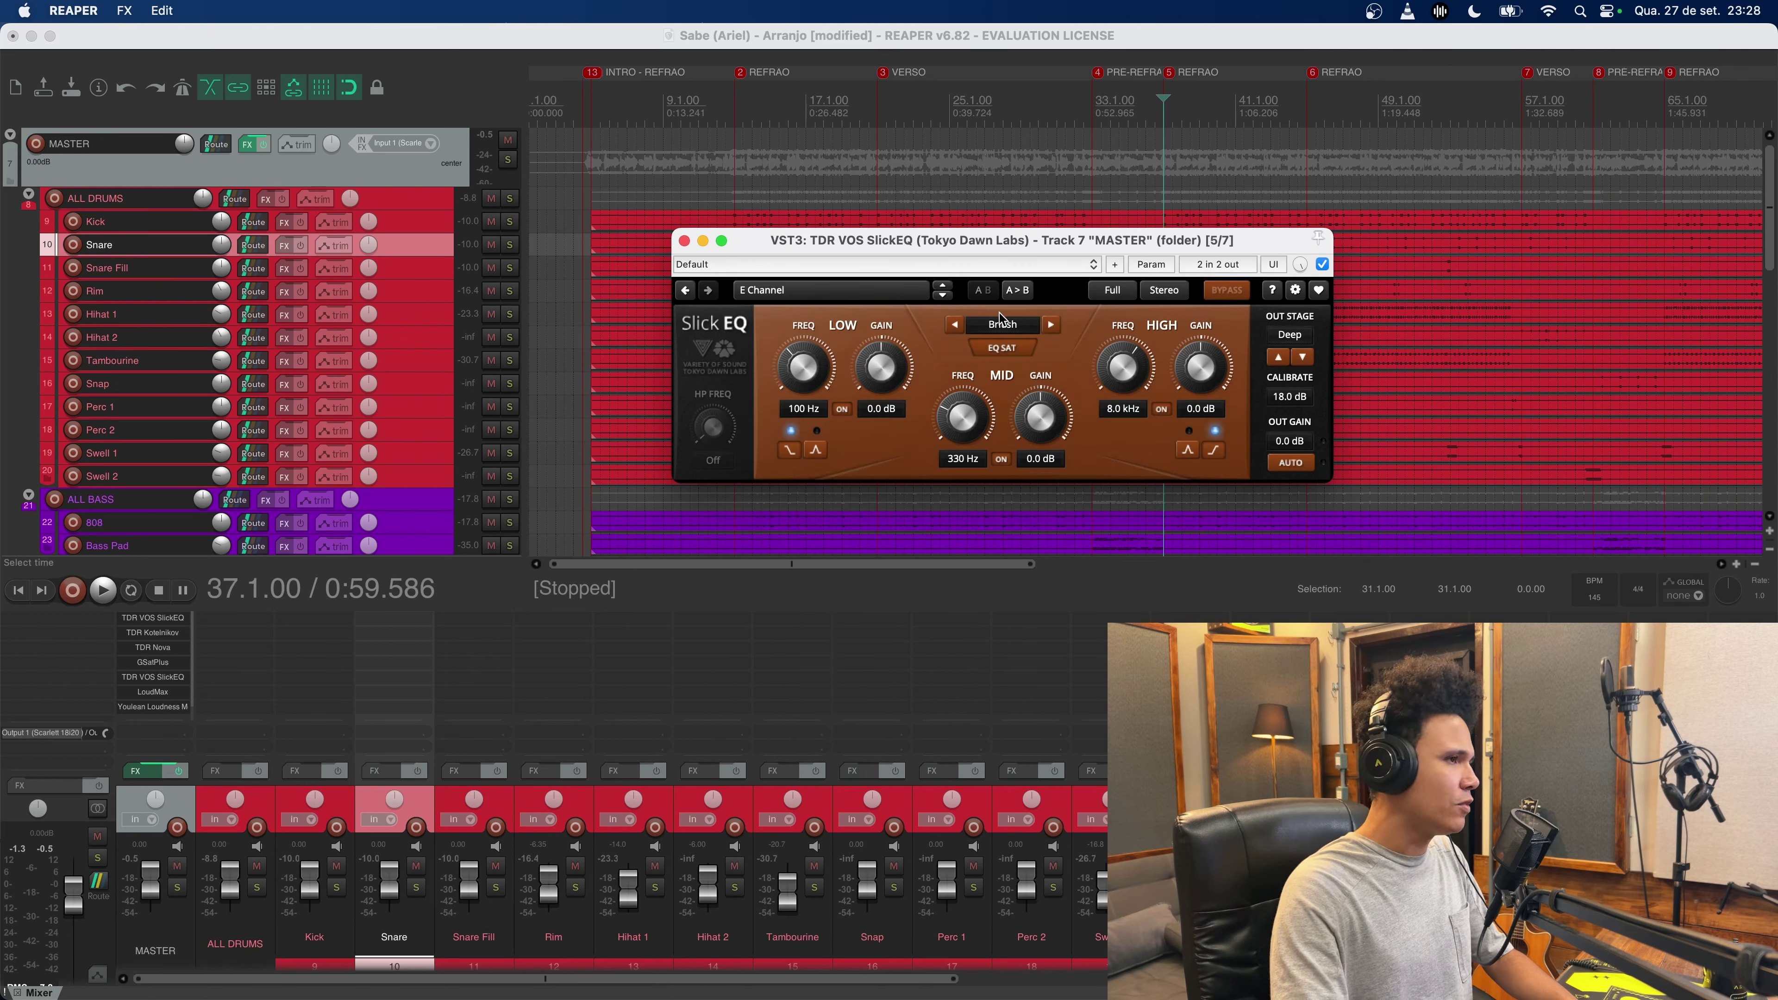
drag(1142, 251, 871, 242)
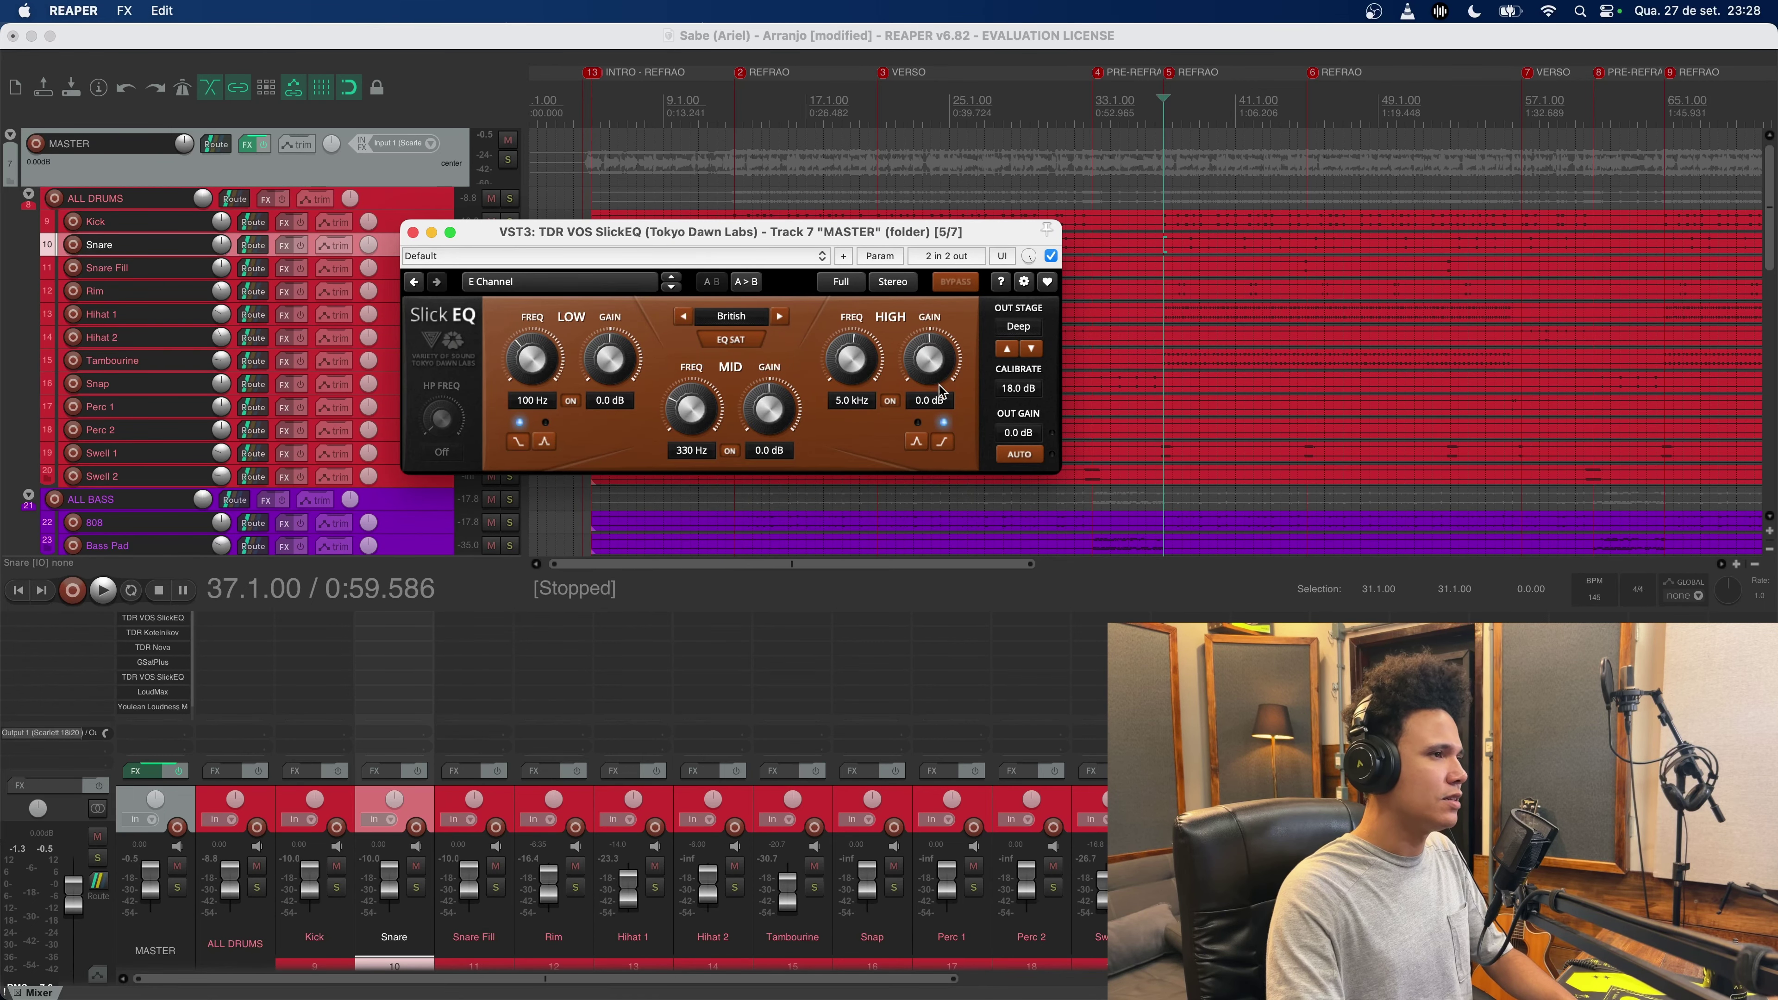
Step: Set the new SlickEQ's processing mode to Diff and review the other channel modes
click(894, 283)
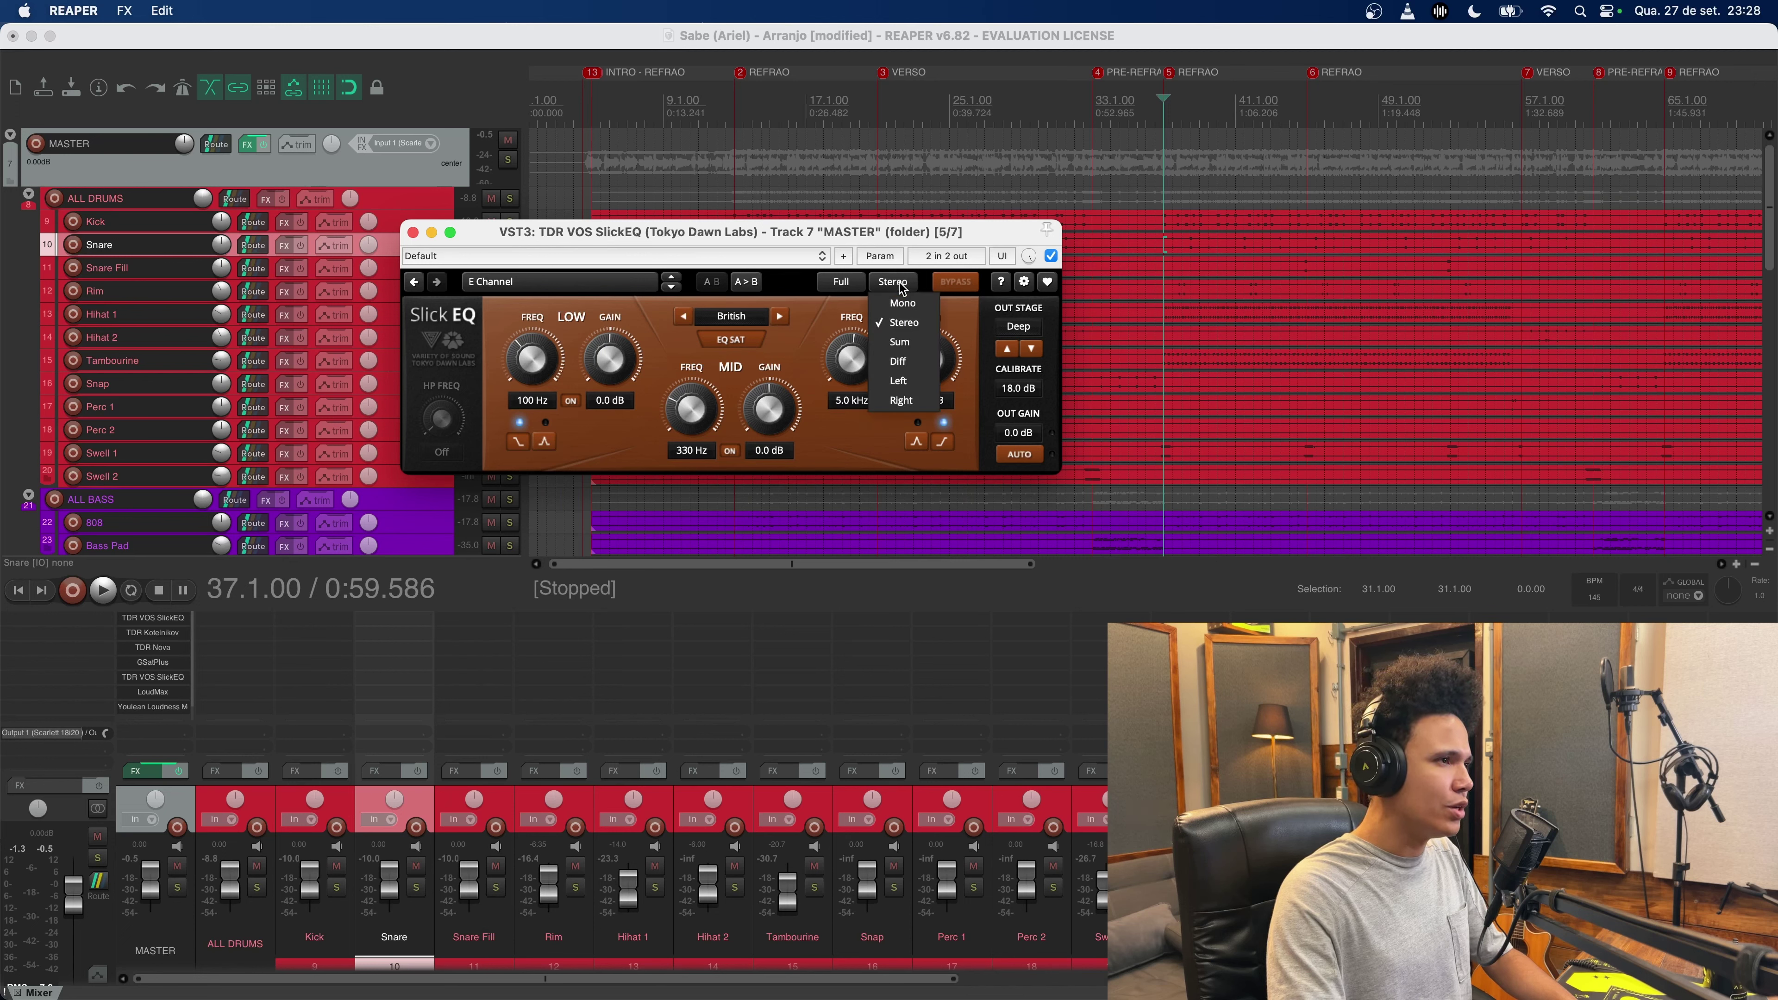
click(900, 362)
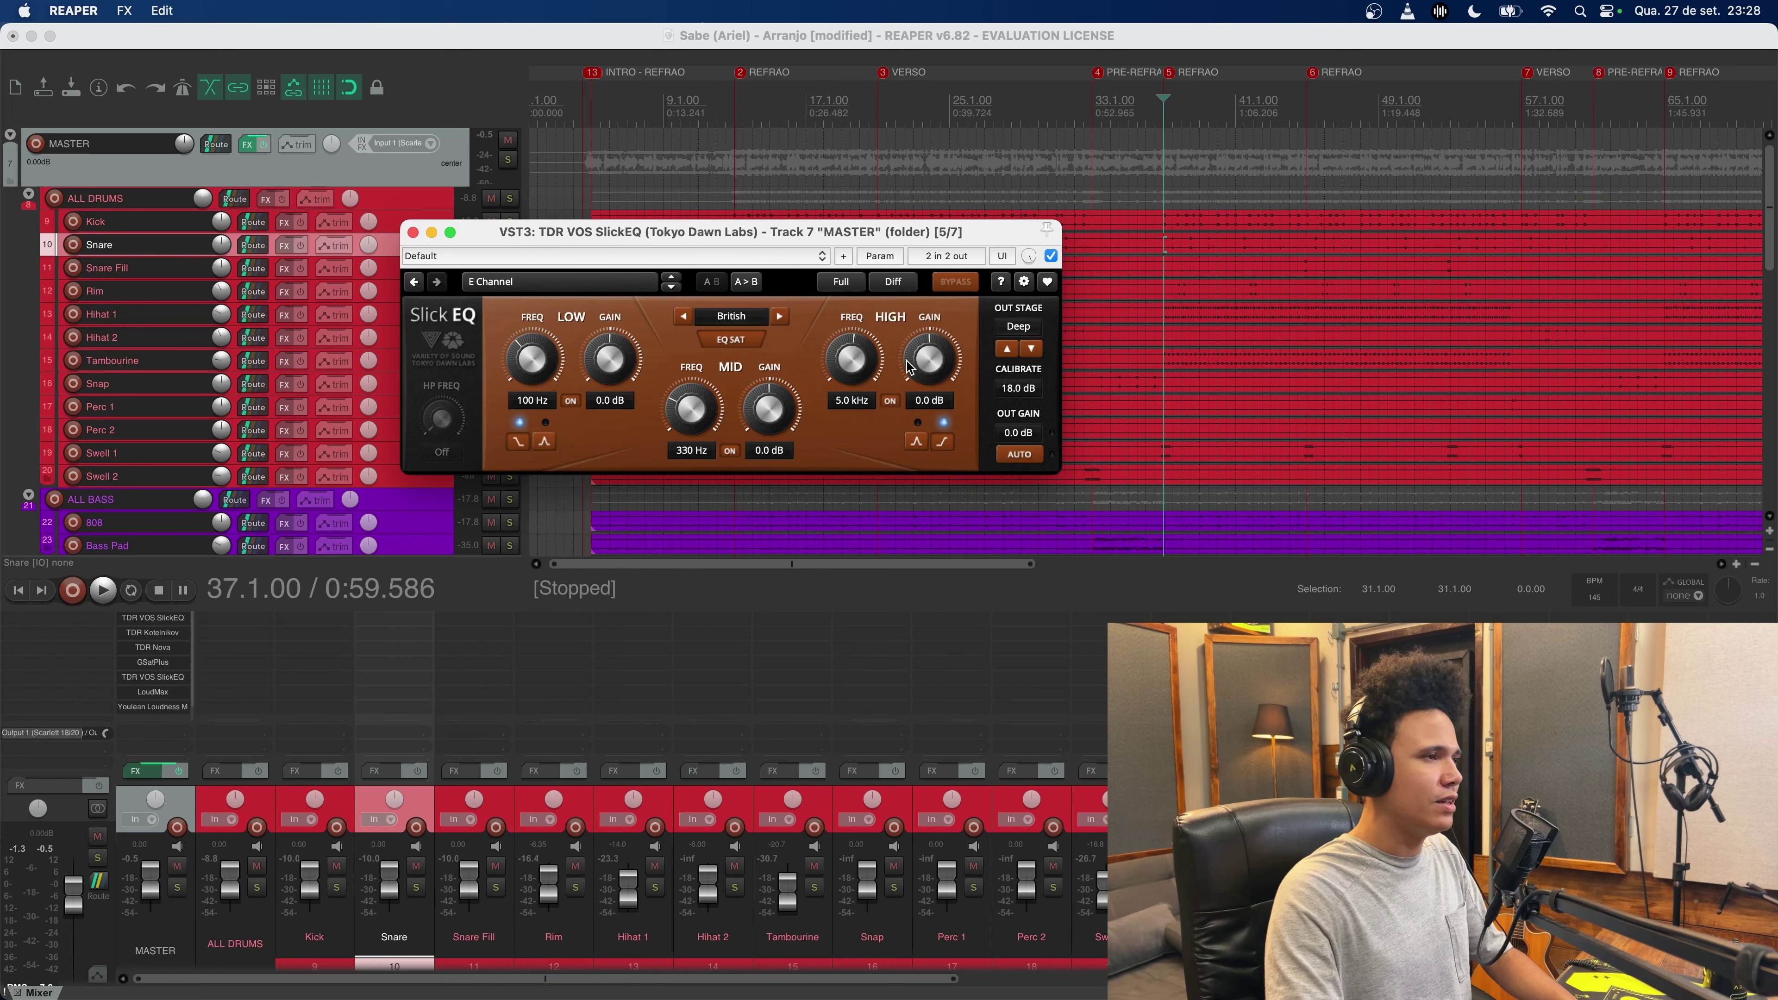
click(900, 285)
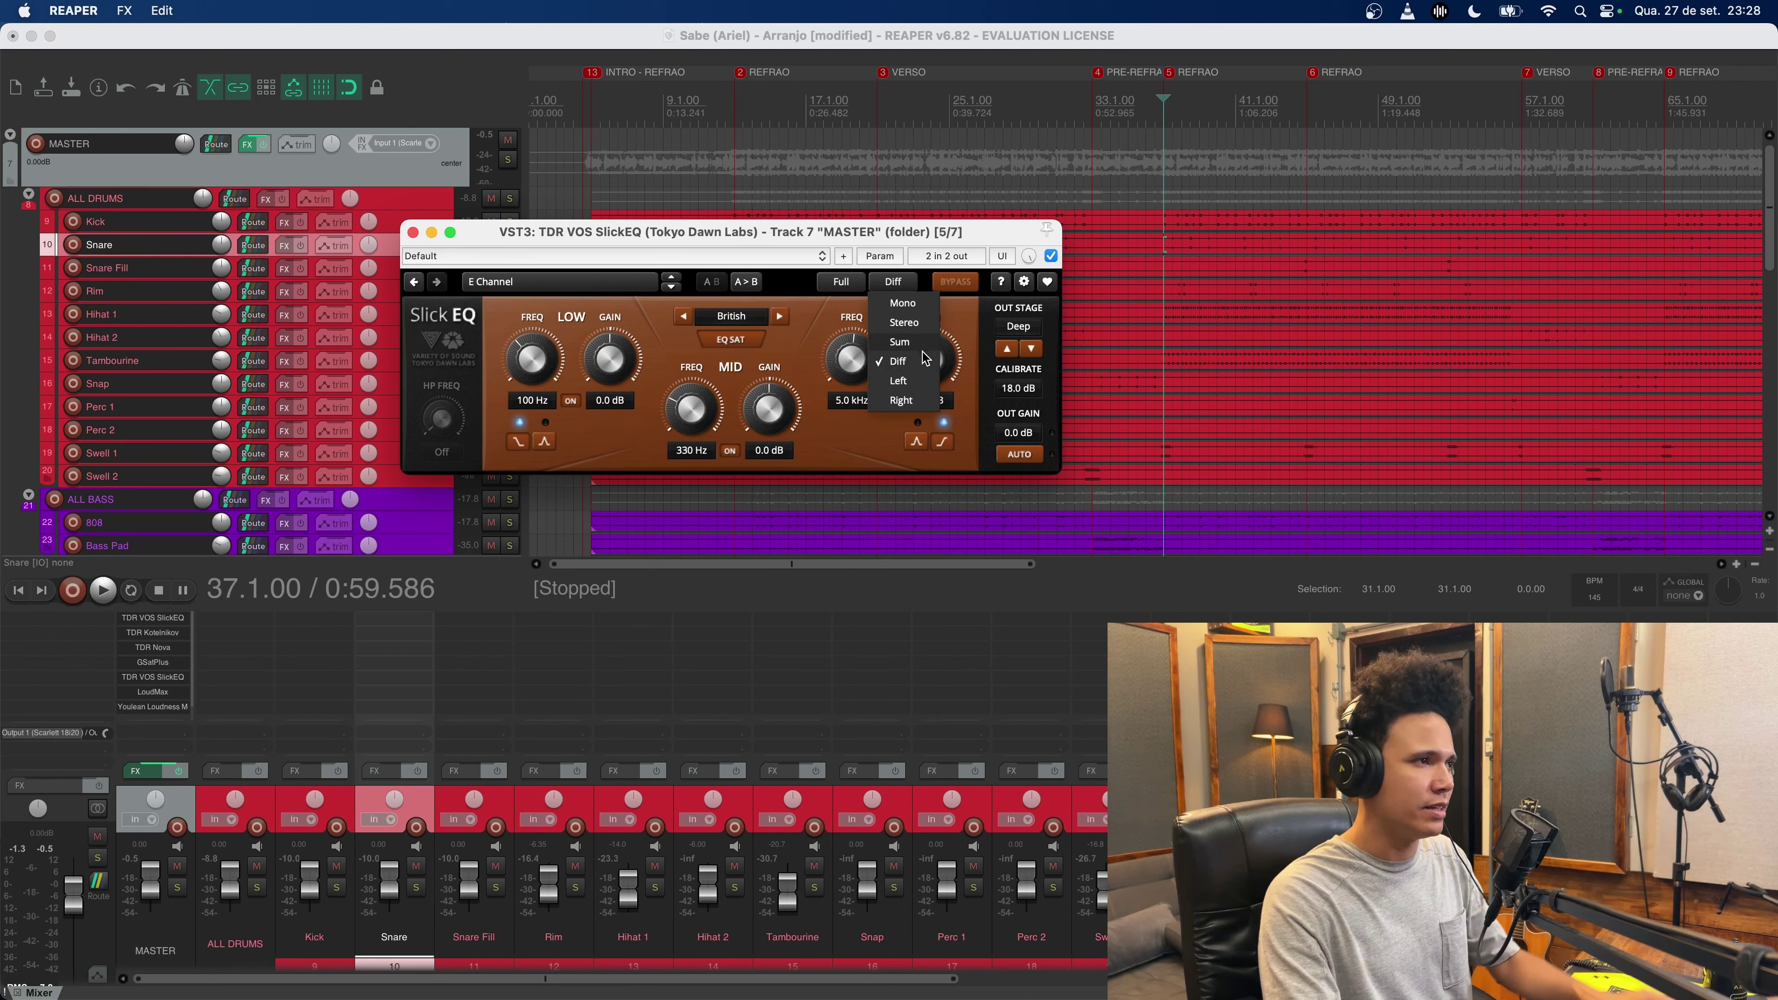
click(973, 329)
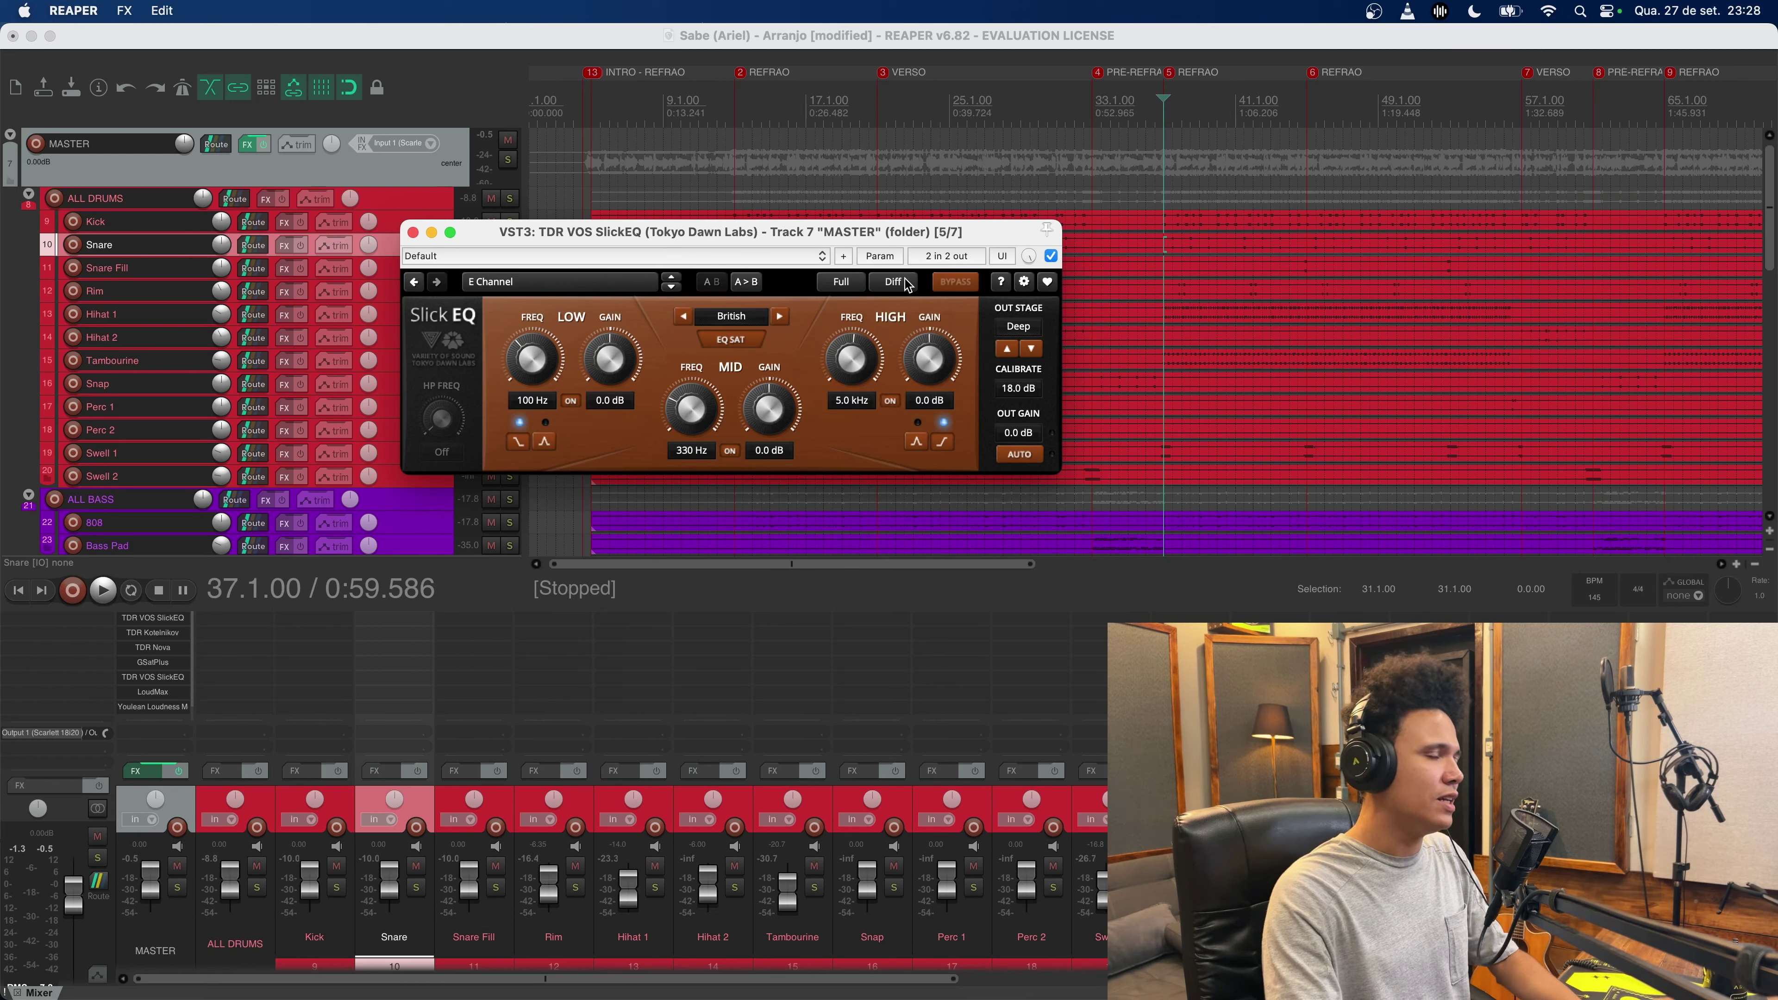
Step: Raise the SlickEQ's high band gain to 6.0 dB and audition the effect on the refrain
key(space)
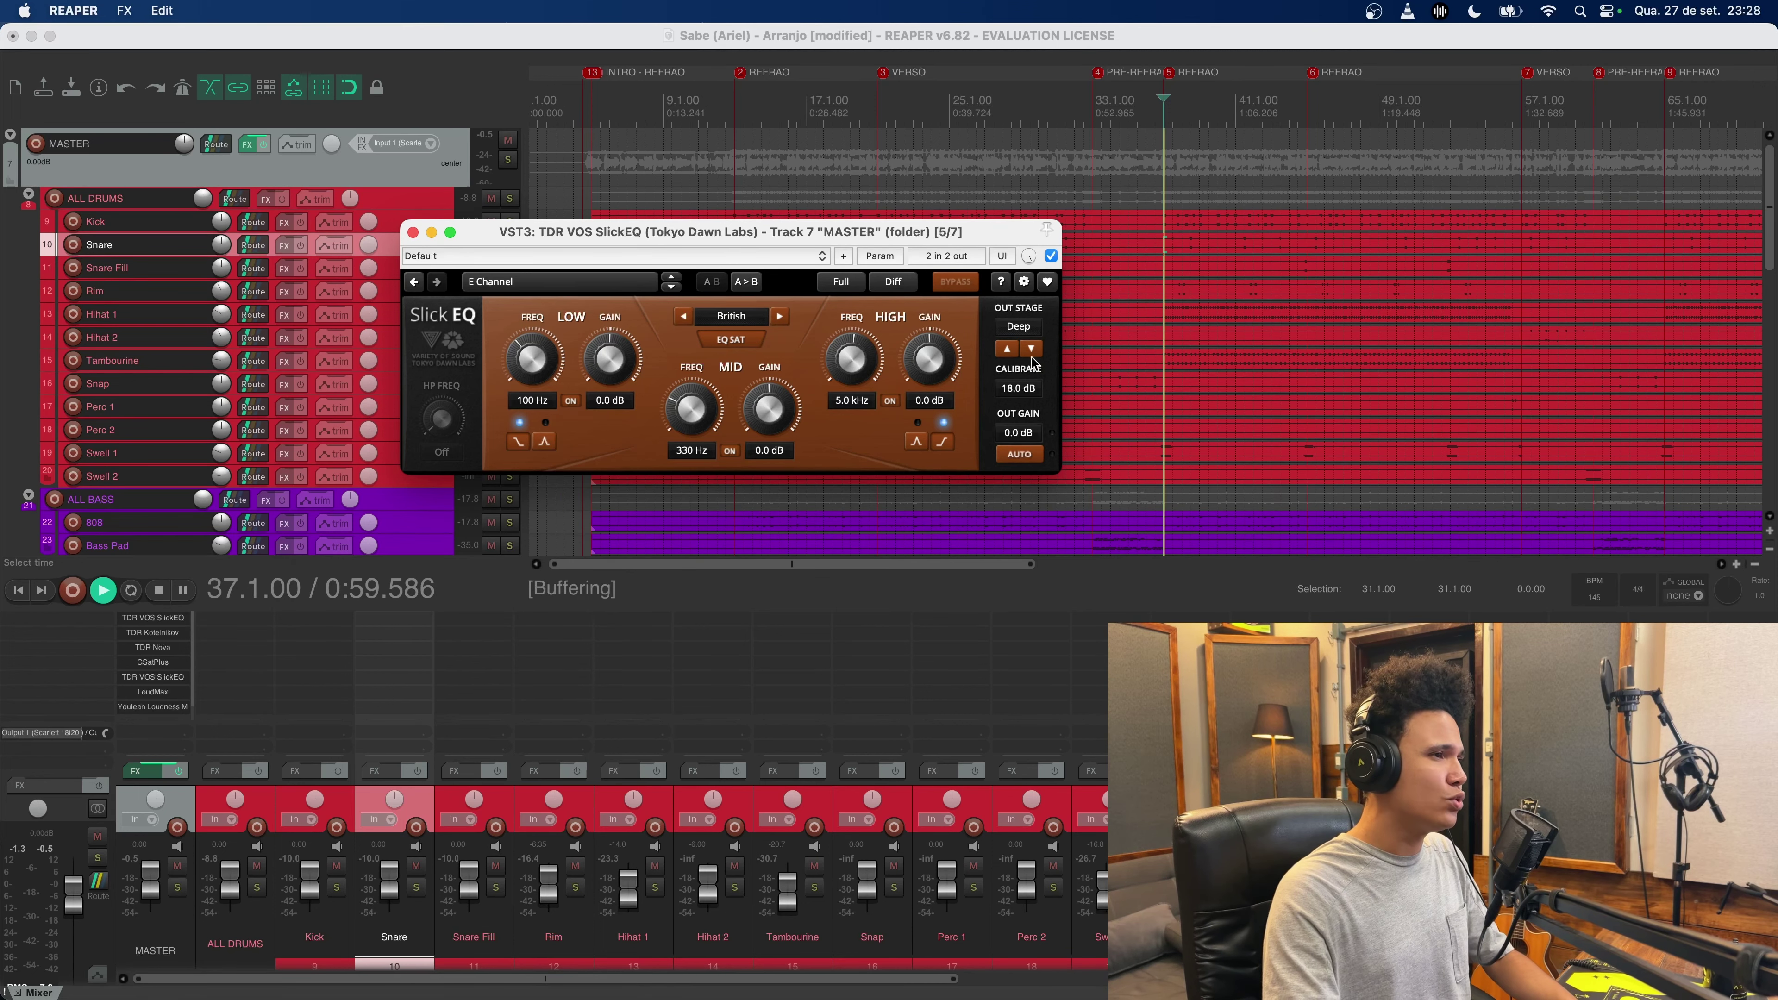
key(space)
key(space)
mouse_move(930, 378)
mouse_down()
mouse_move(930, 360)
mouse_move(930, 435)
mouse_move(930, 372)
mouse_up()
key(space)
key(space)
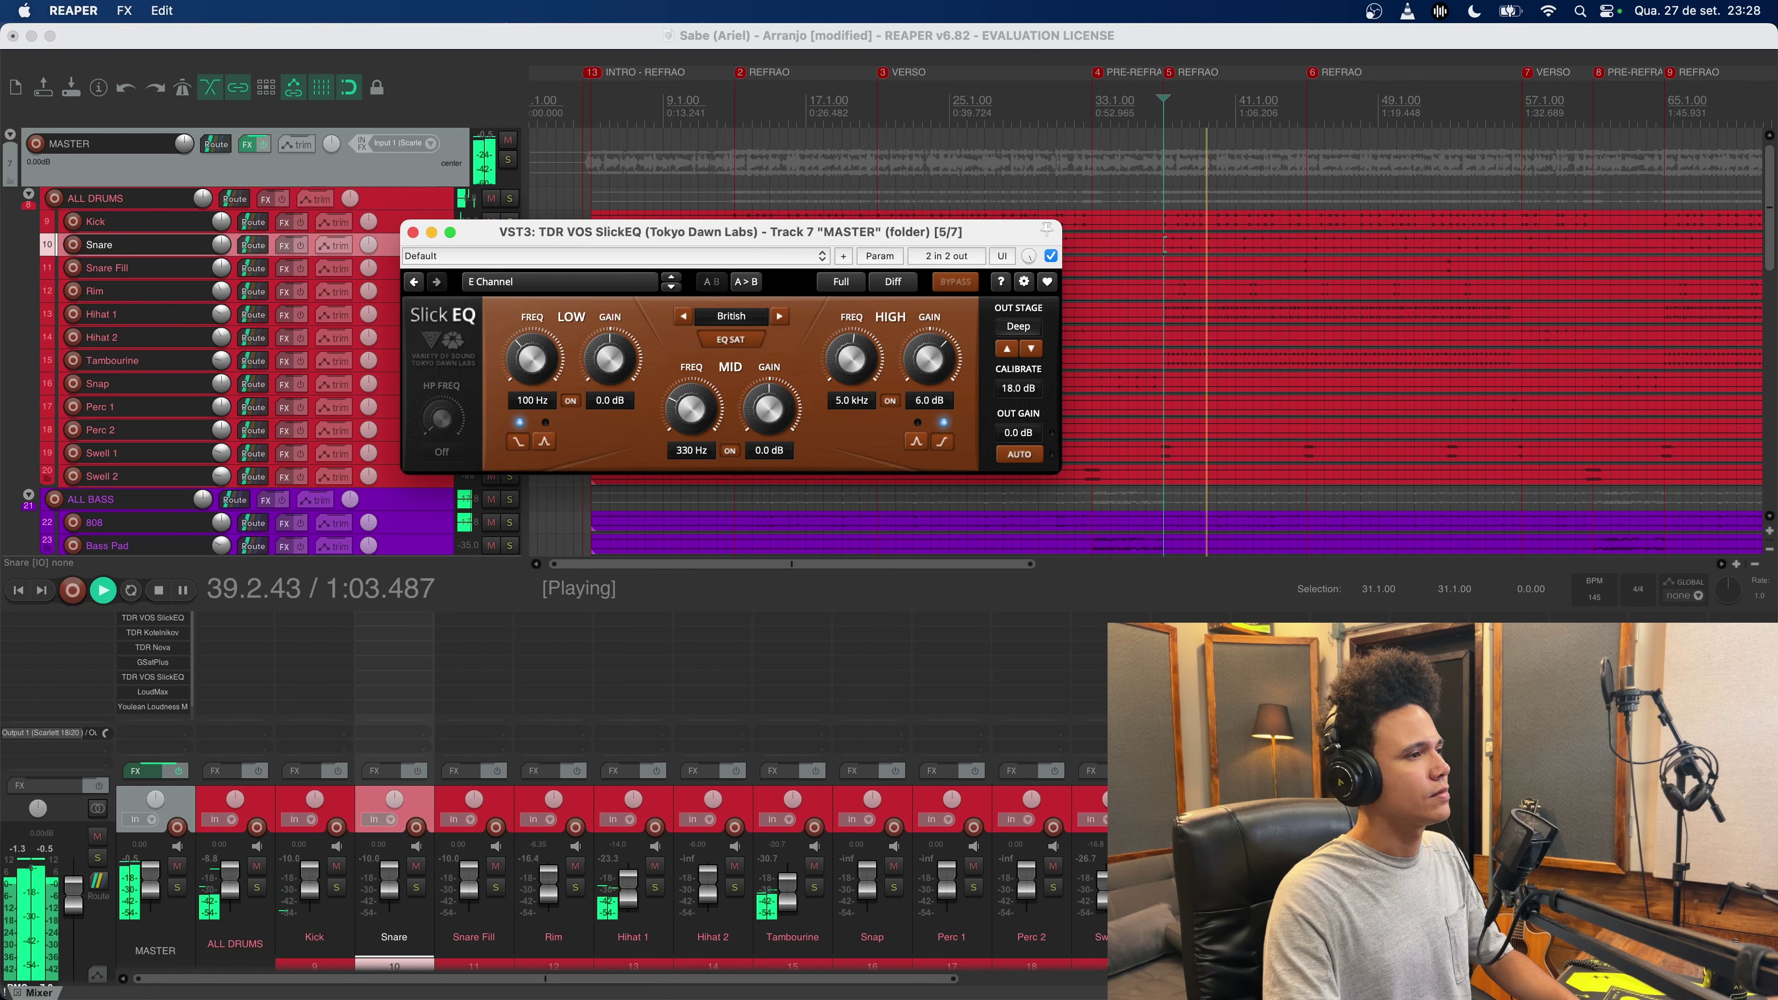
key(space)
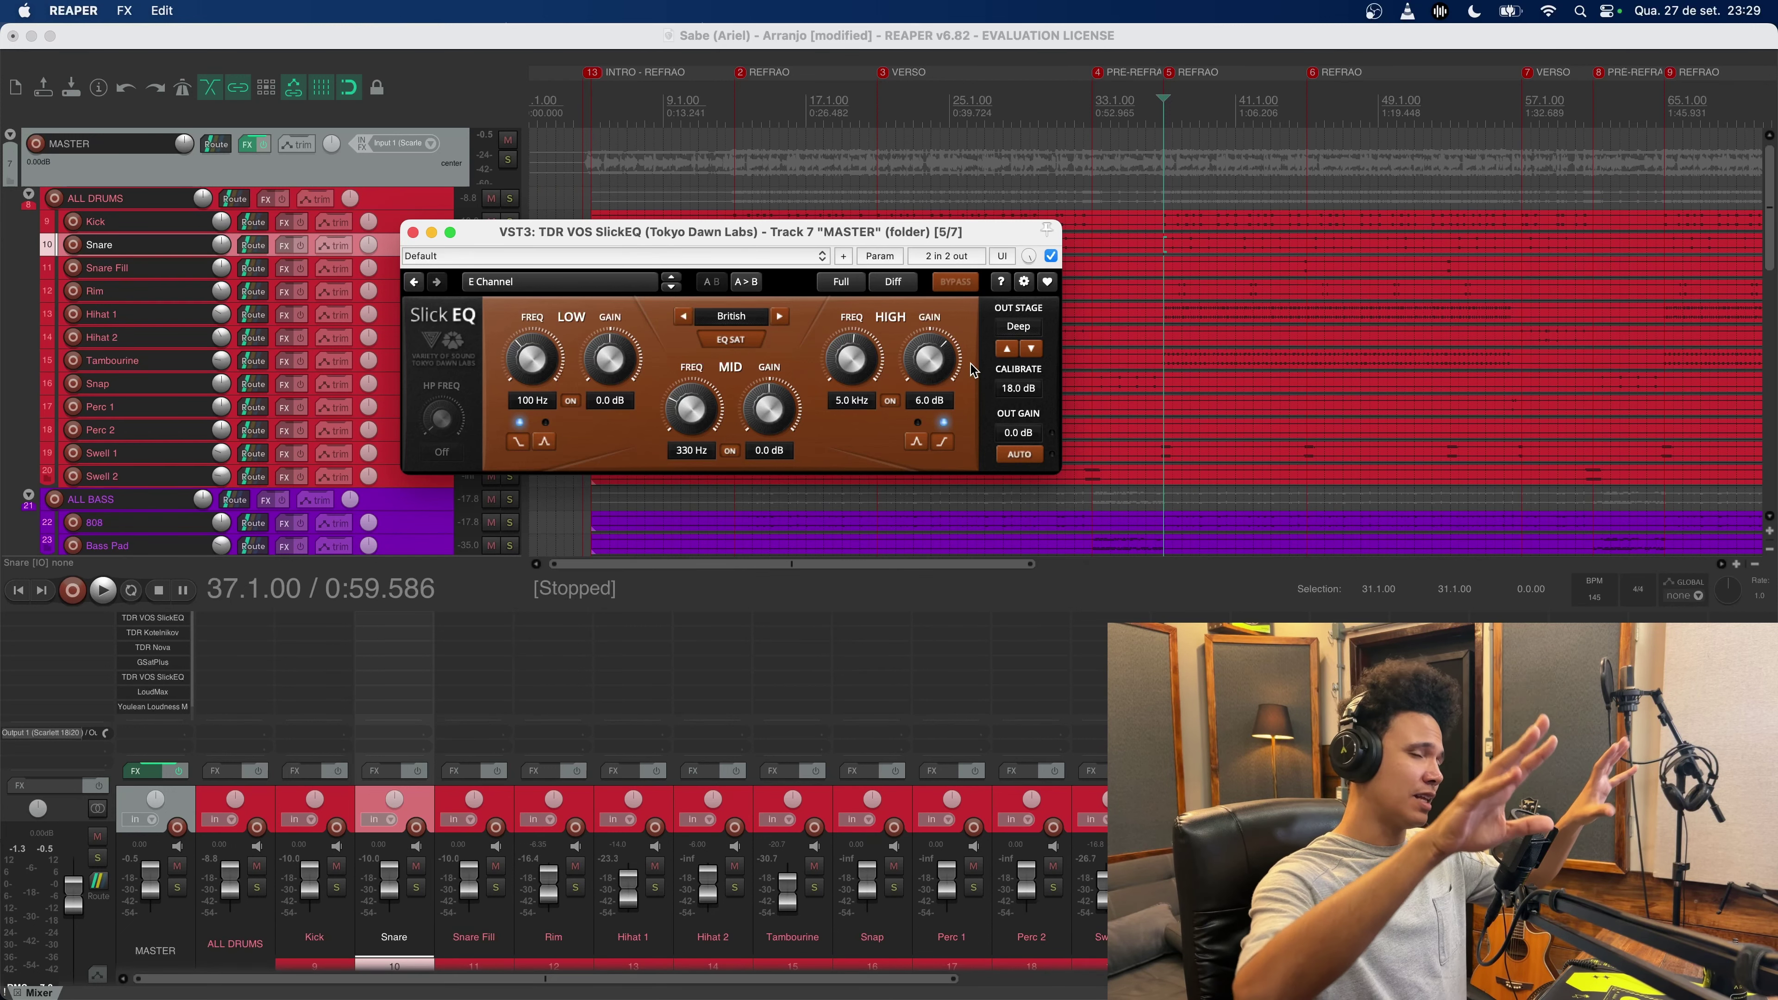
Step: Reduce the SlickEQ's high band gain to 2.0 dB while listening from bar 37
key(space)
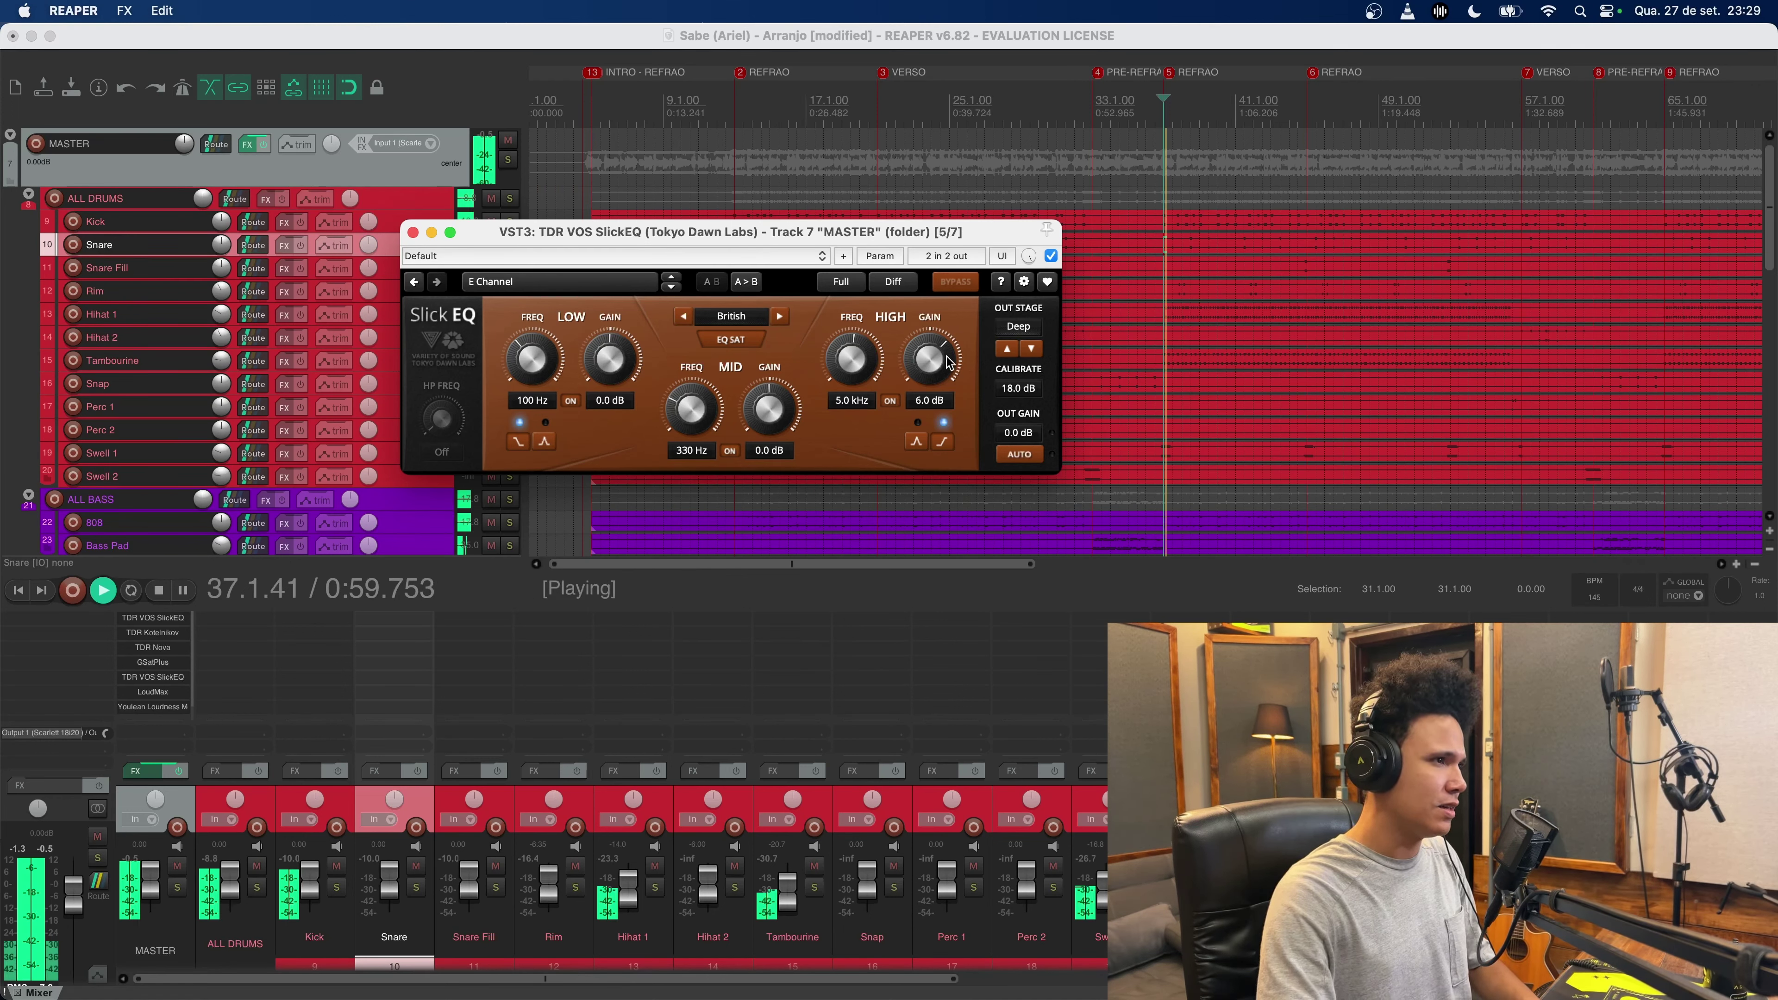
drag(946, 357, 934, 369)
key(space)
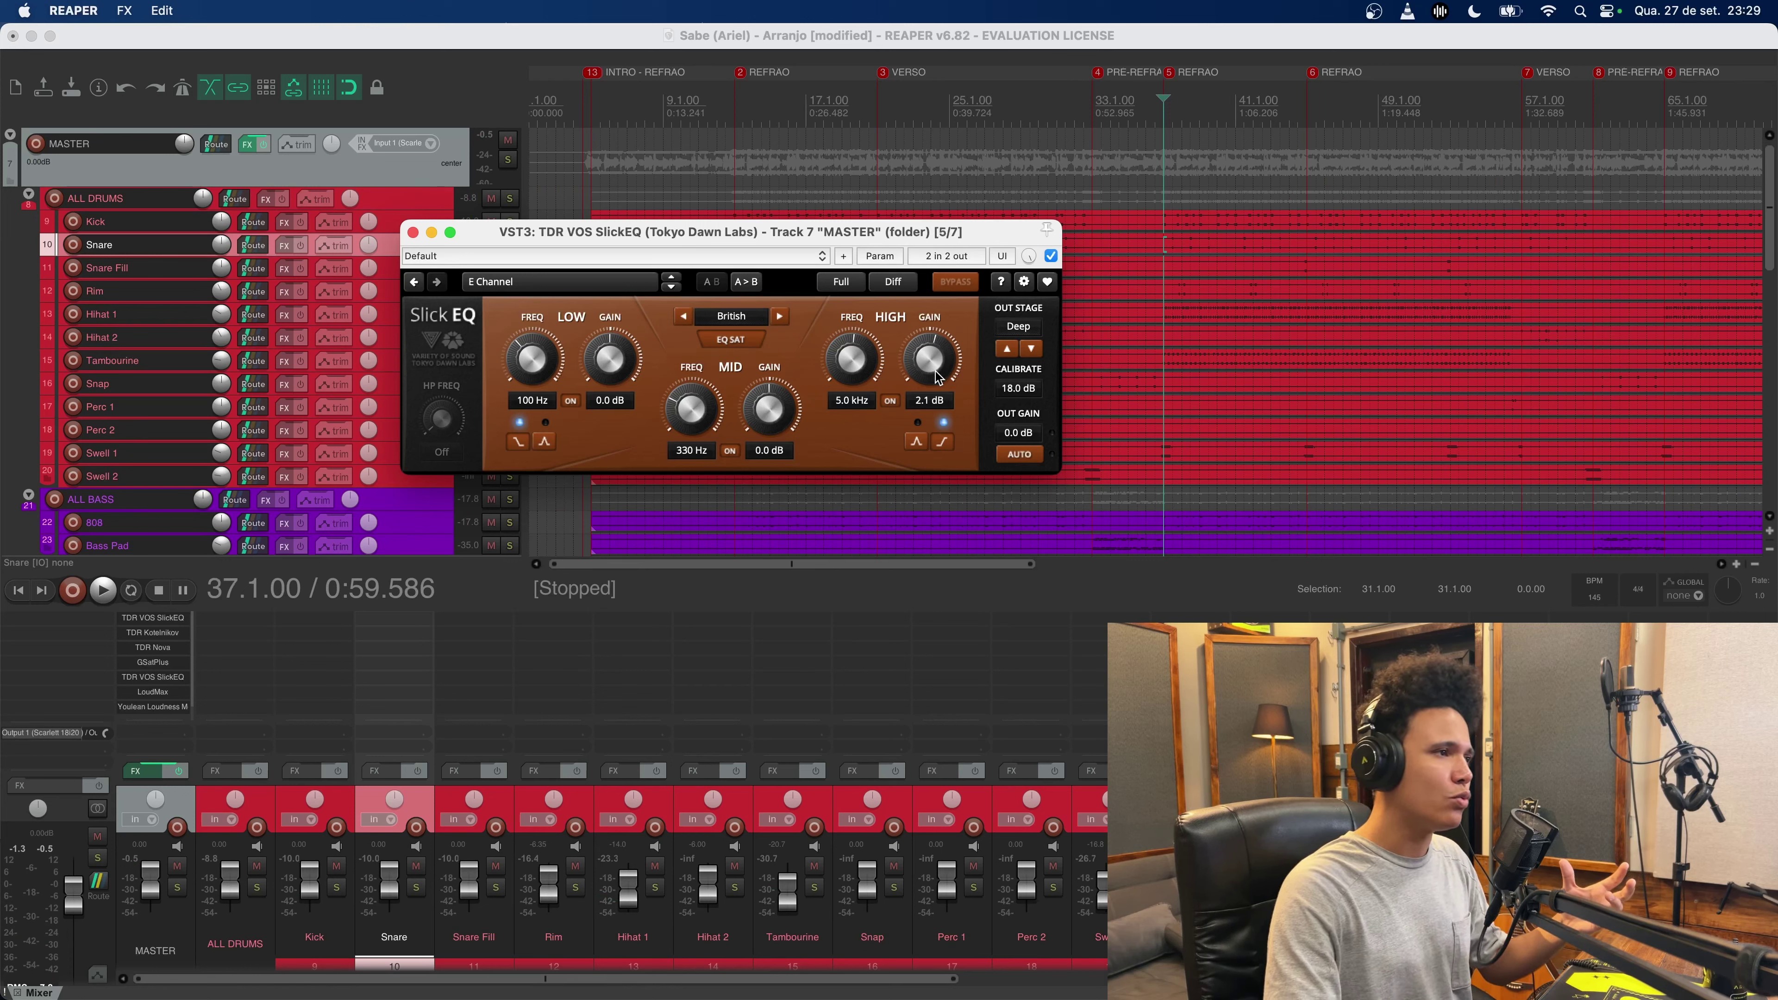
key(space)
drag(935, 371, 934, 373)
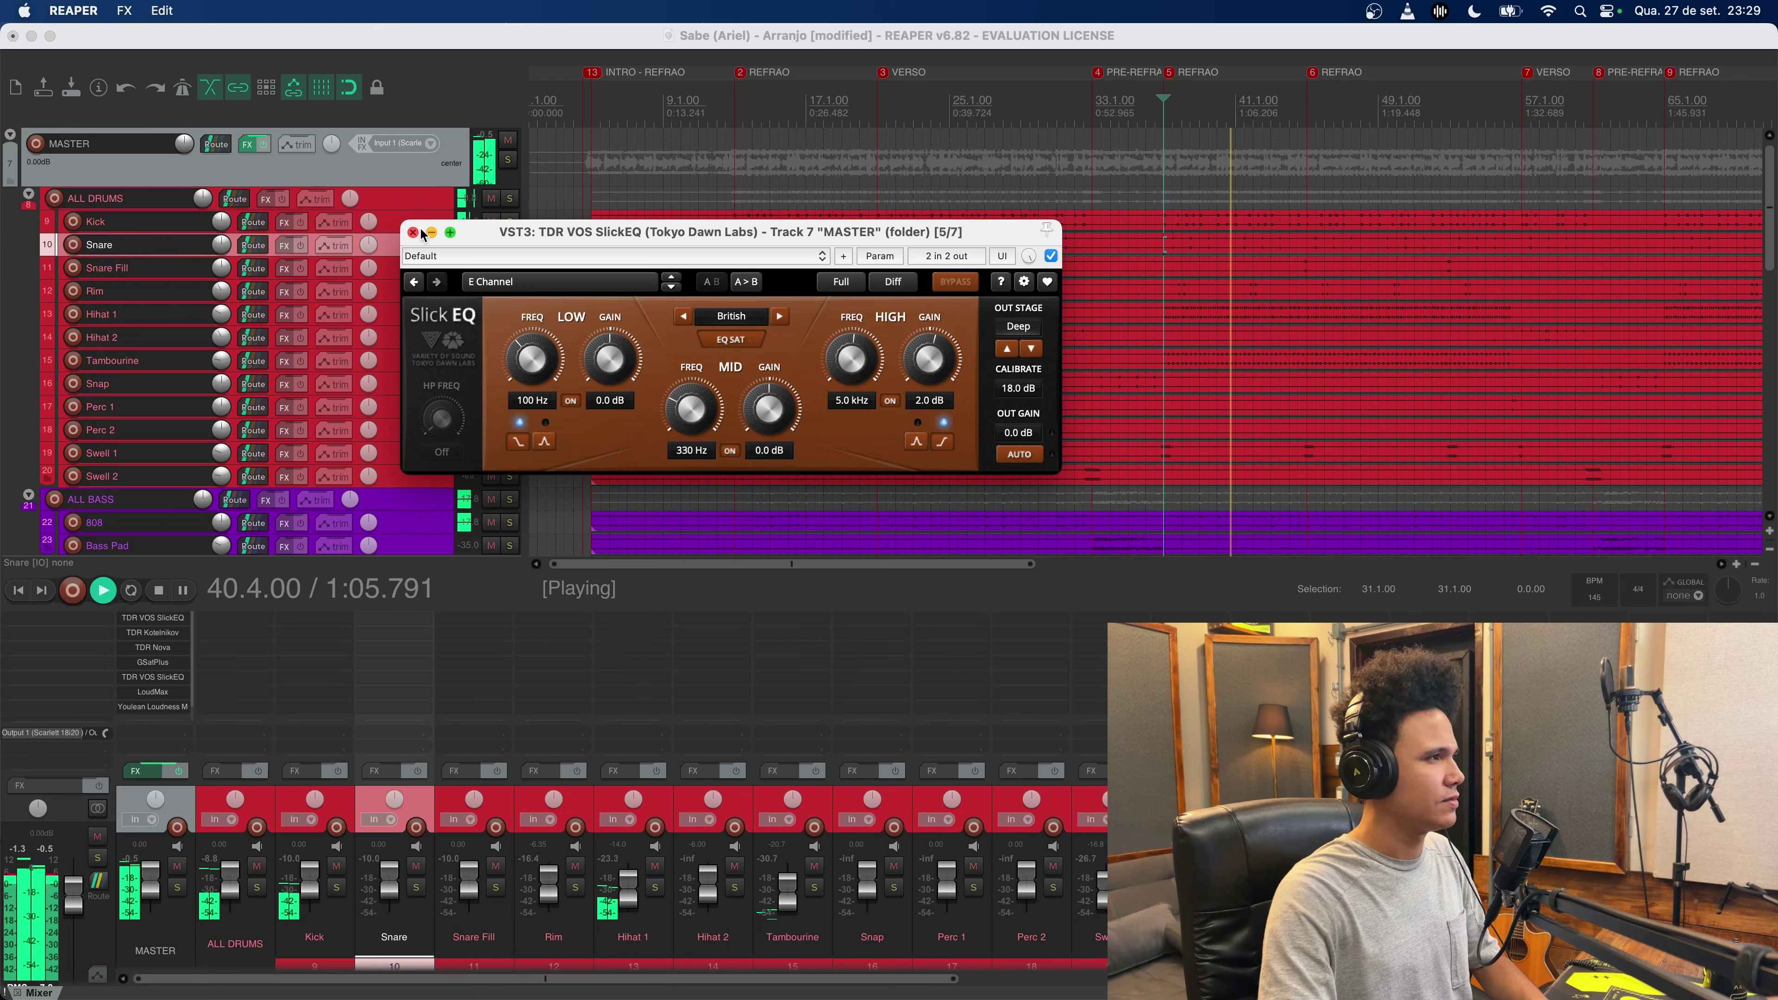
Step: Stop playback, close the SlickEQ window and enlarge the mixer area
key(space)
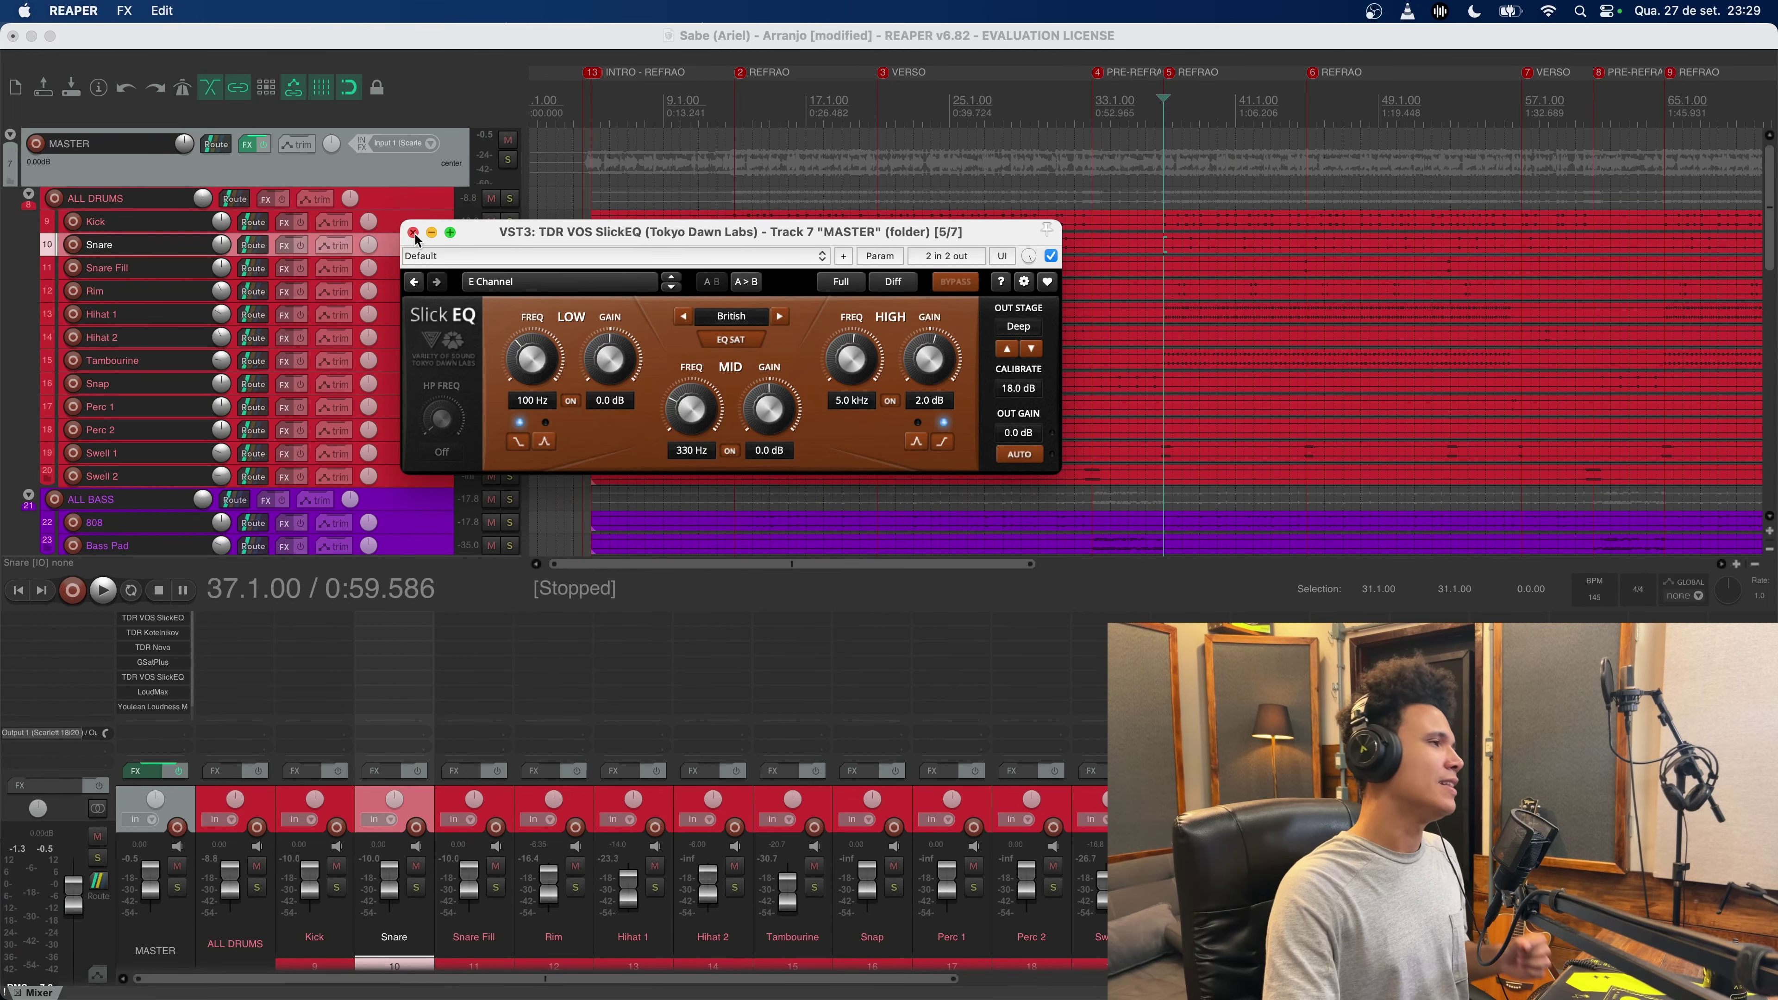
click(414, 232)
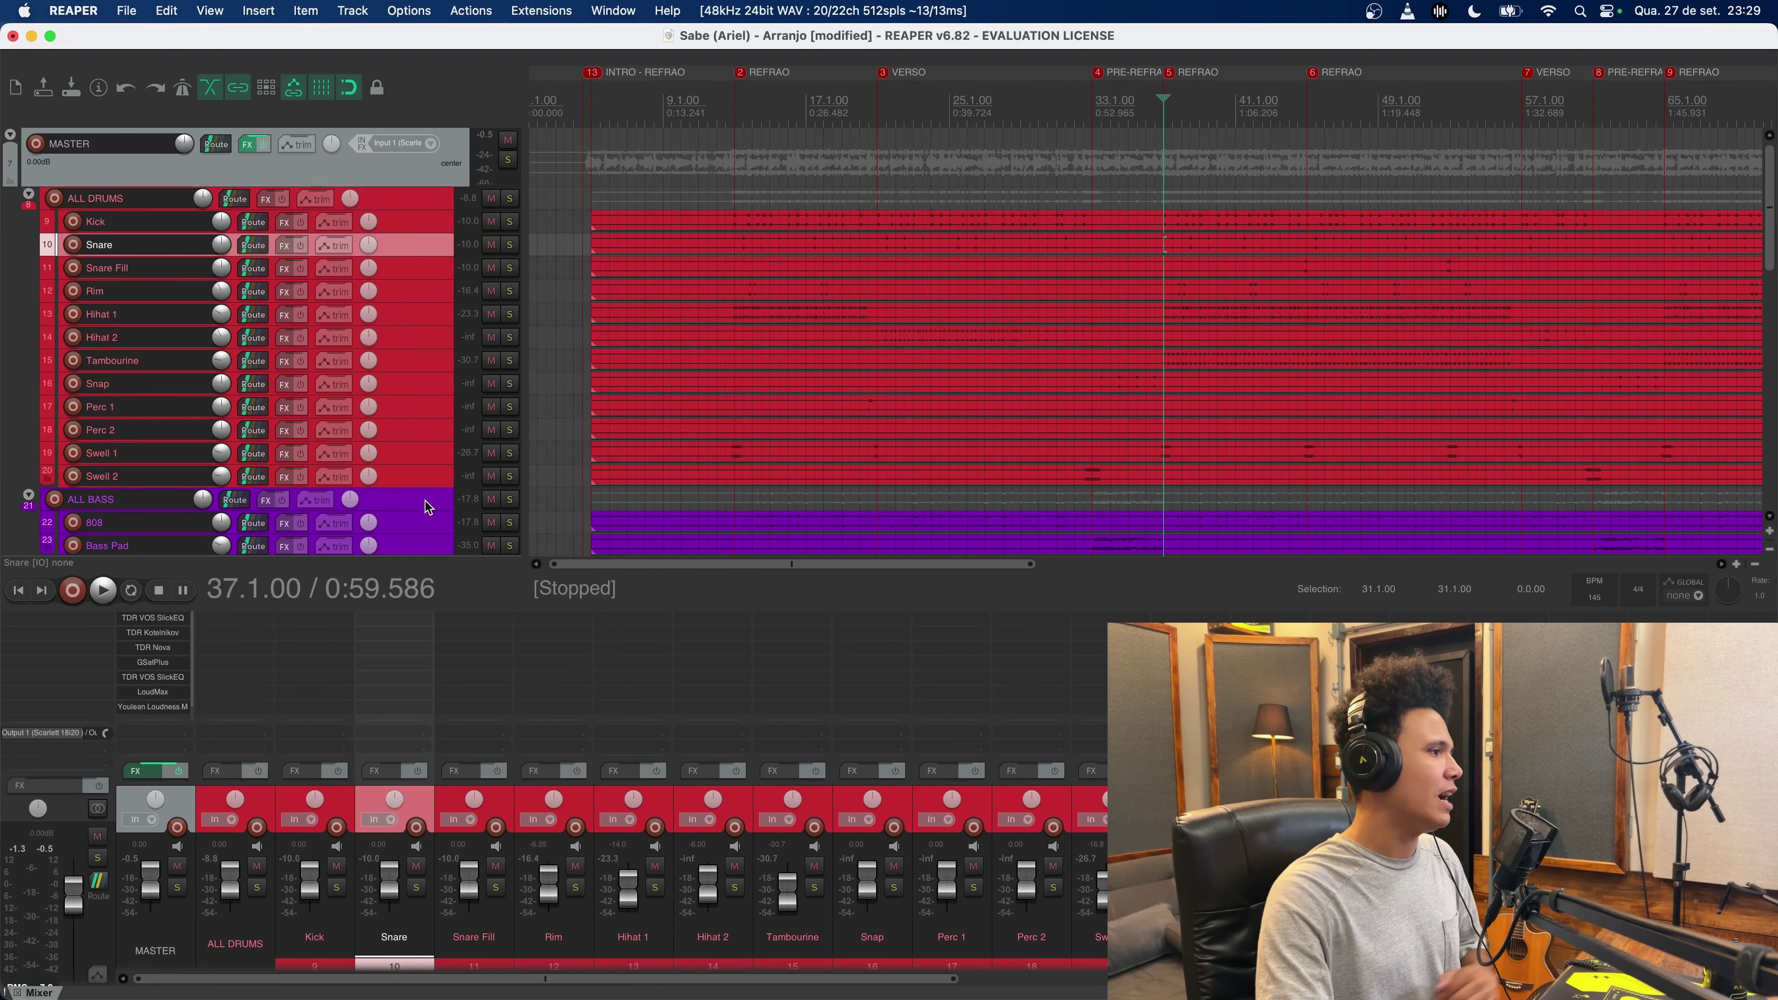
drag(389, 608, 388, 525)
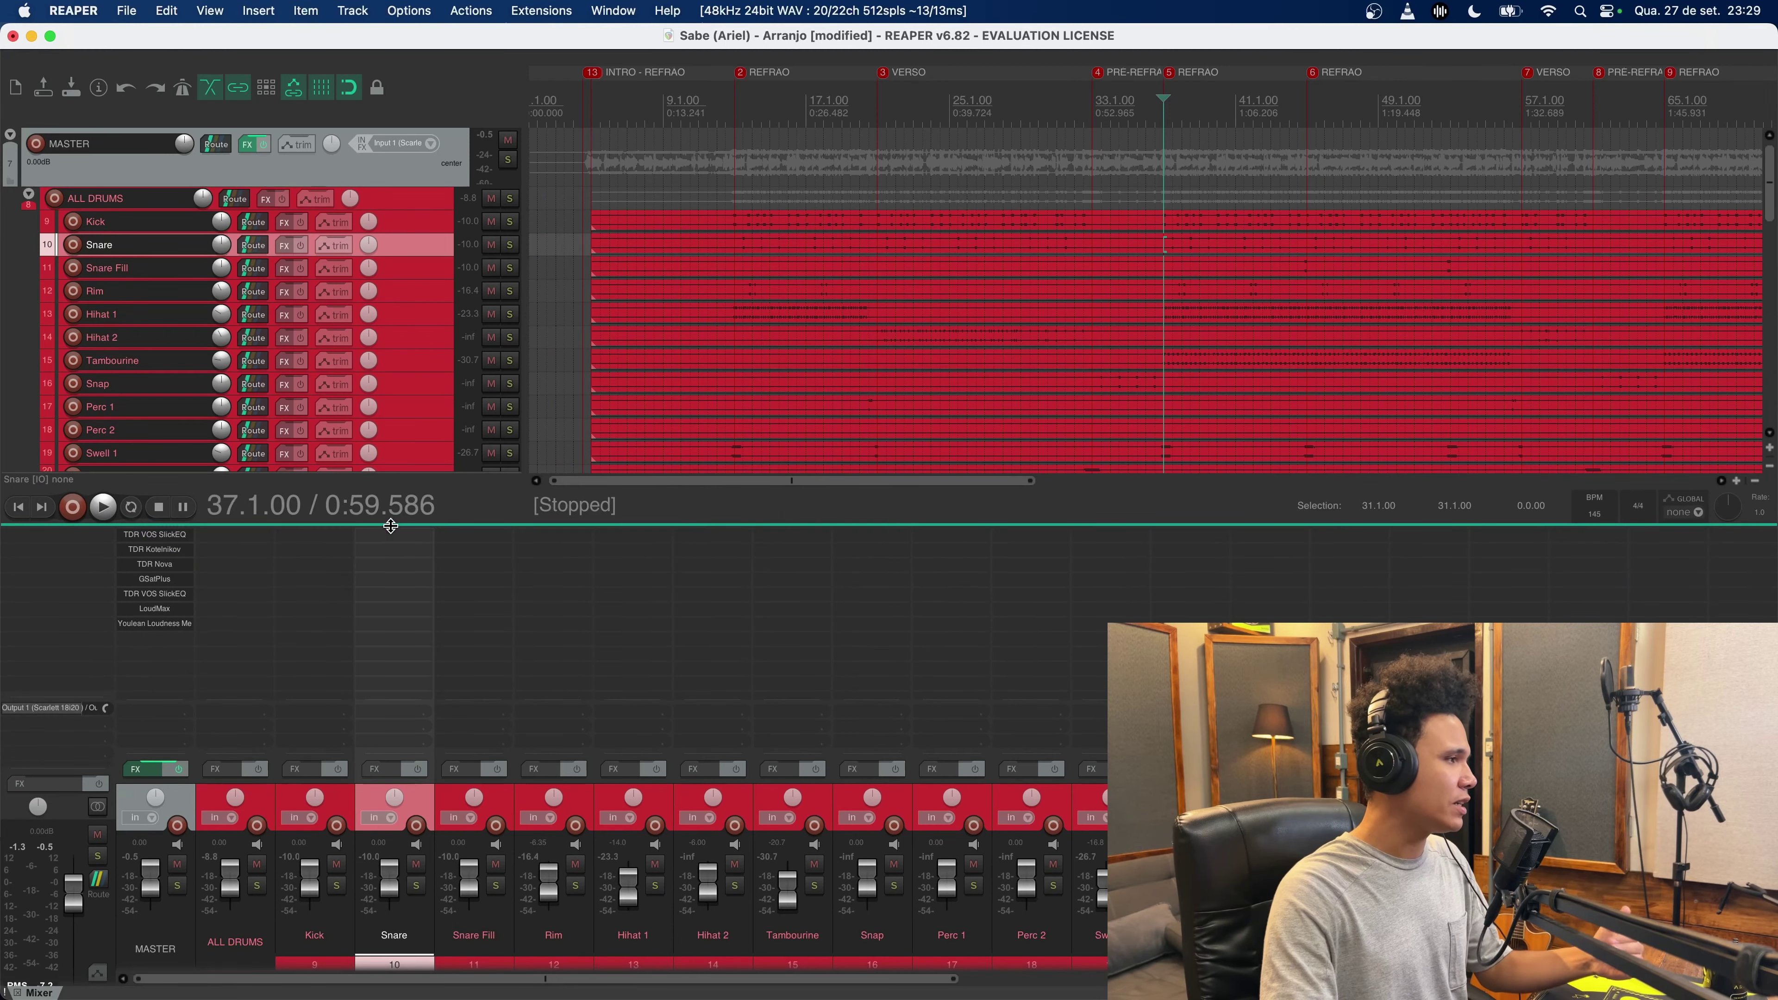